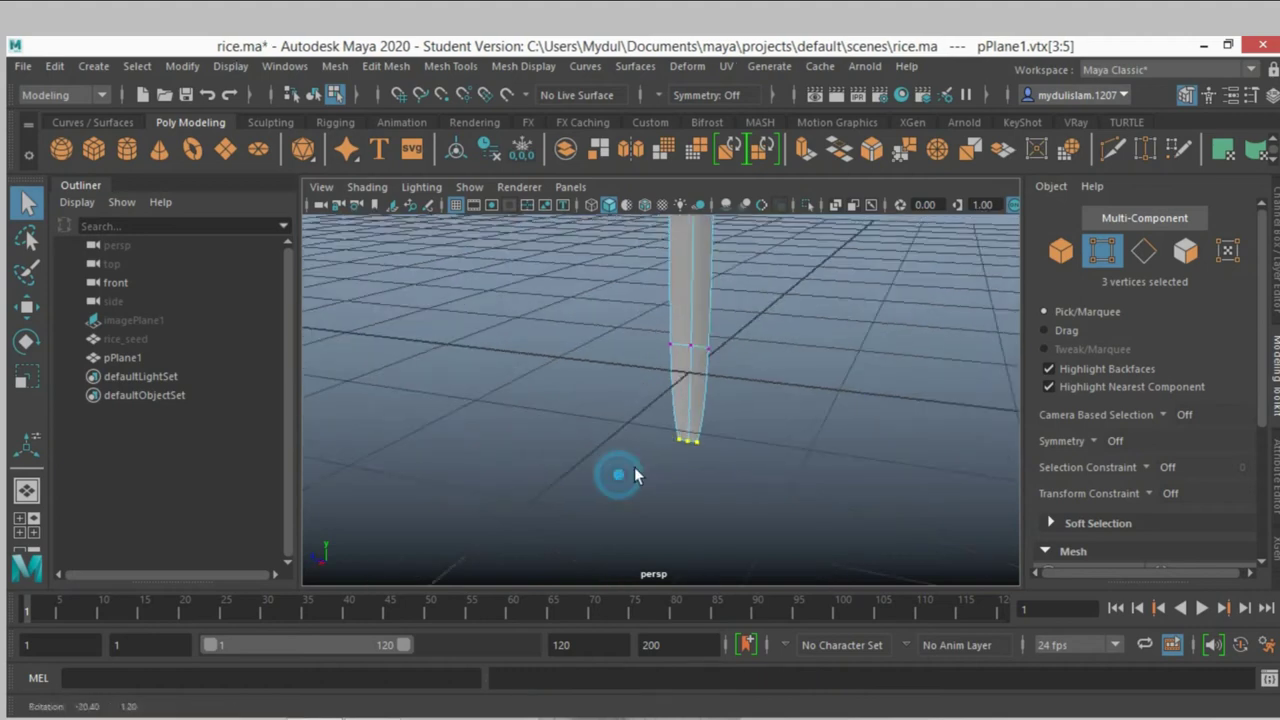
# Rename pPlane1 to paddy_leaf in the Outliner, hide it, and deselect everything
pyautogui.press('F8')
pyautogui.moveTo(792, 376)
pyautogui.keyDown('alt'); pyautogui.mouseDown()
pyautogui.moveTo(743, 412)
pyautogui.moveTo(746, 393)
pyautogui.mouseUp(); pyautogui.keyUp('alt')
pyautogui.doubleClick(128, 358)
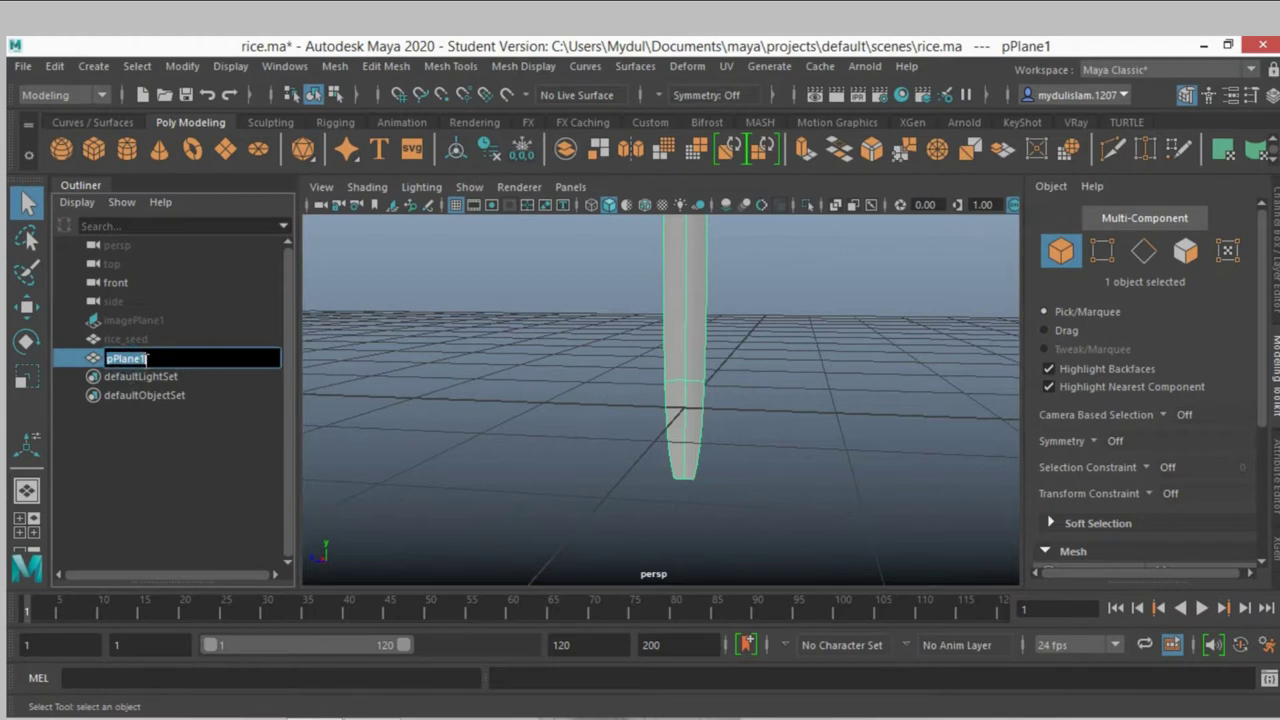
pyautogui.write('paddy_leaf')
pyautogui.press('Return')
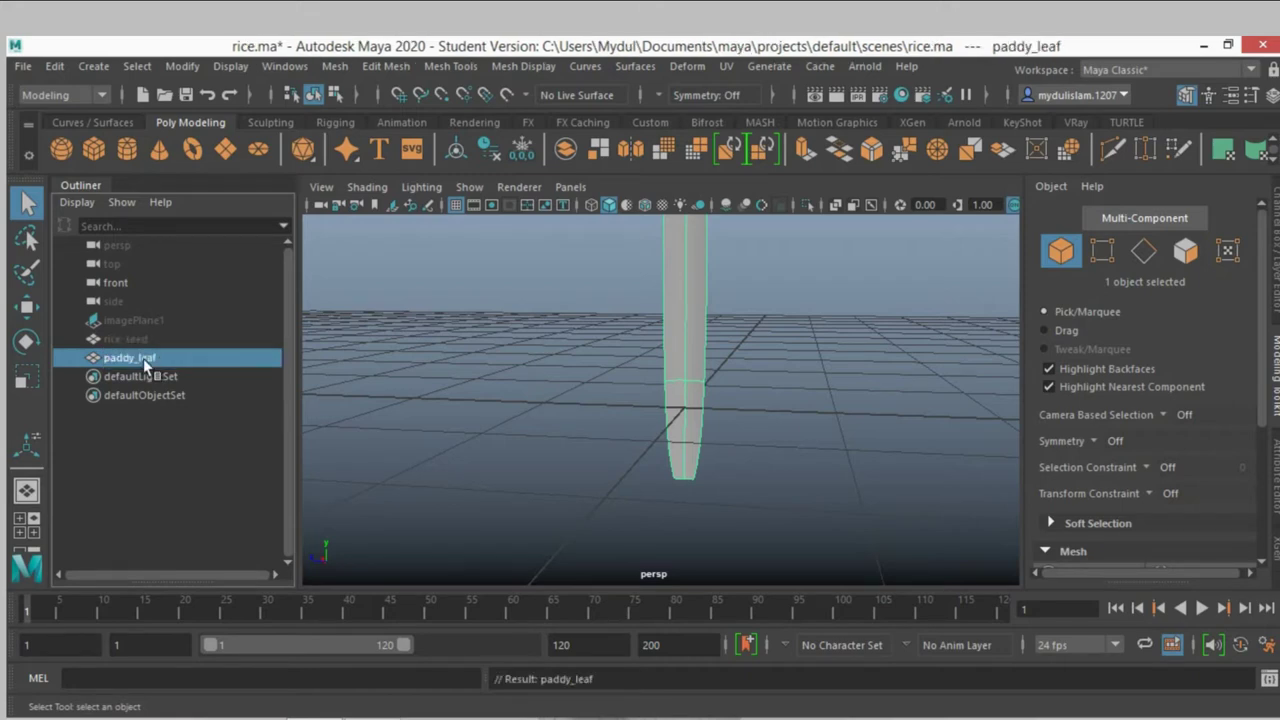
pyautogui.hotkey('ctrl', 'h')
pyautogui.click(563, 371)
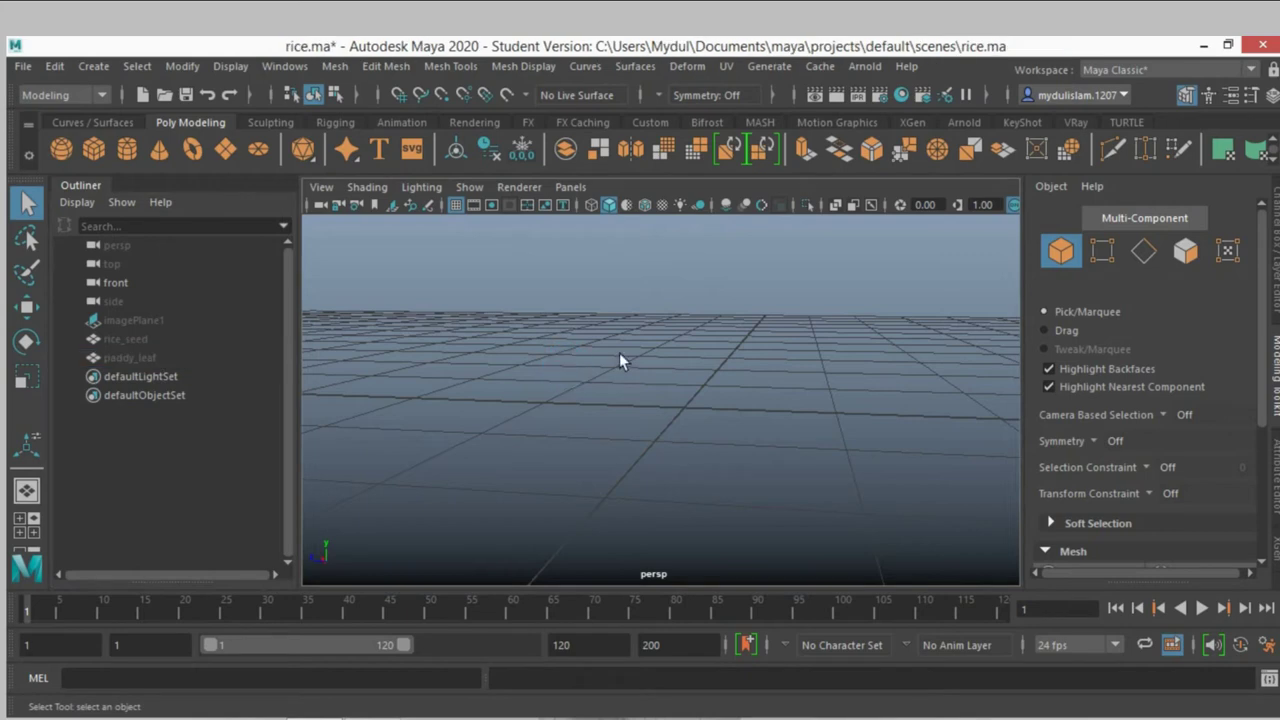
# Maximize the front view from the four-view layout
pyautogui.keyDown('alt'); pyautogui.moveTo(620, 361); pyautogui.dragTo(650, 374); pyautogui.keyUp('alt')
pyautogui.press('space')
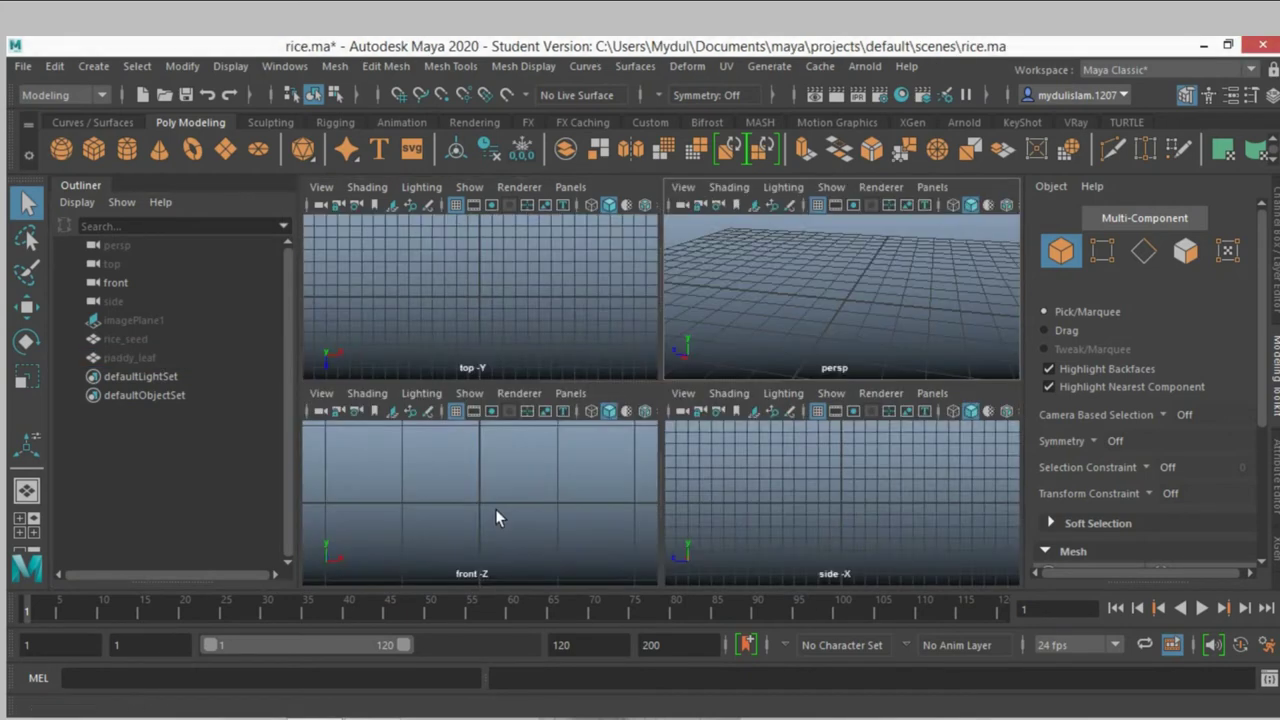
pyautogui.press('space')
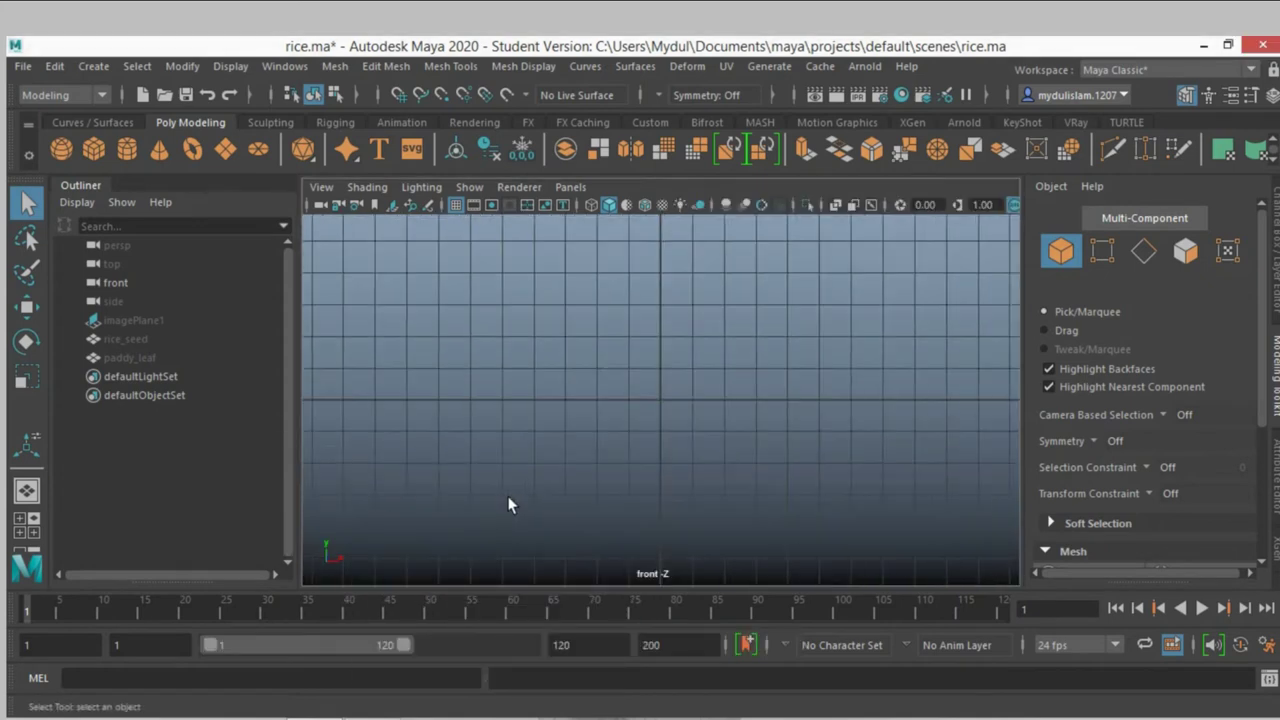
pyautogui.scroll(-3, 505, 500)
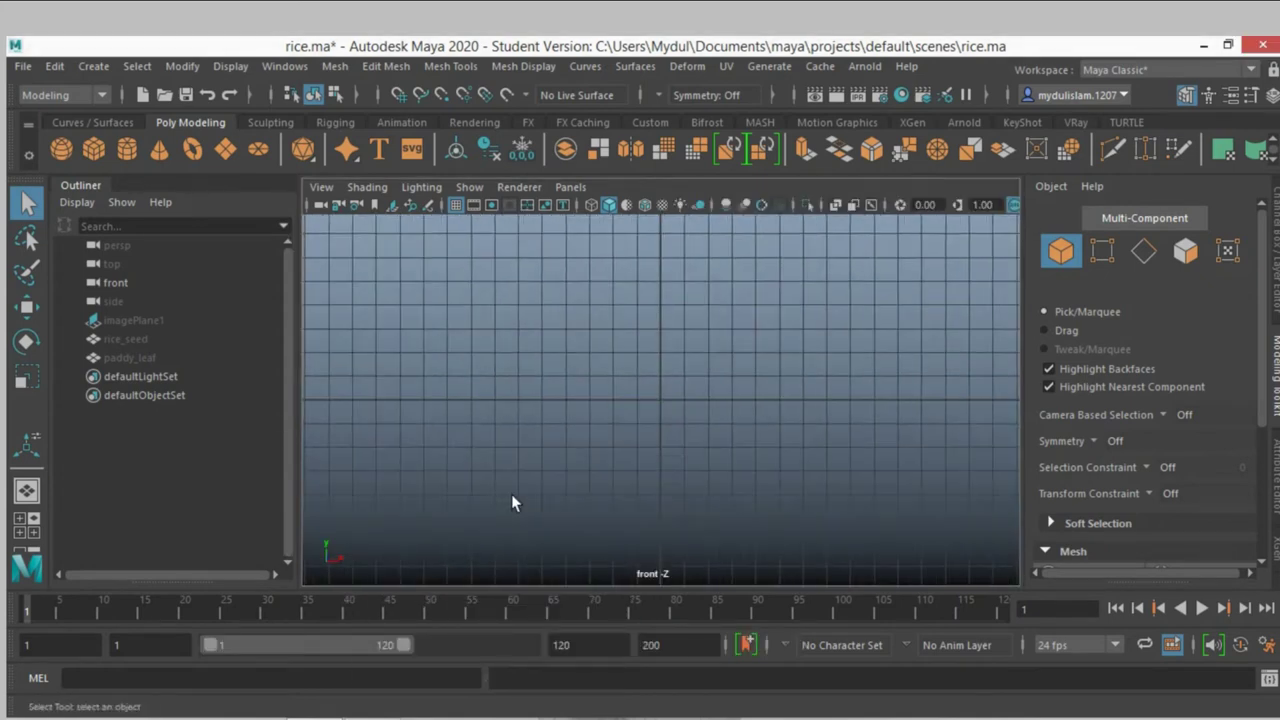
# Activate the CV Curve Tool with 3 Cubic degree and Uniform knot spacing
pyautogui.click(80, 67)
pyautogui.moveTo(134, 208)
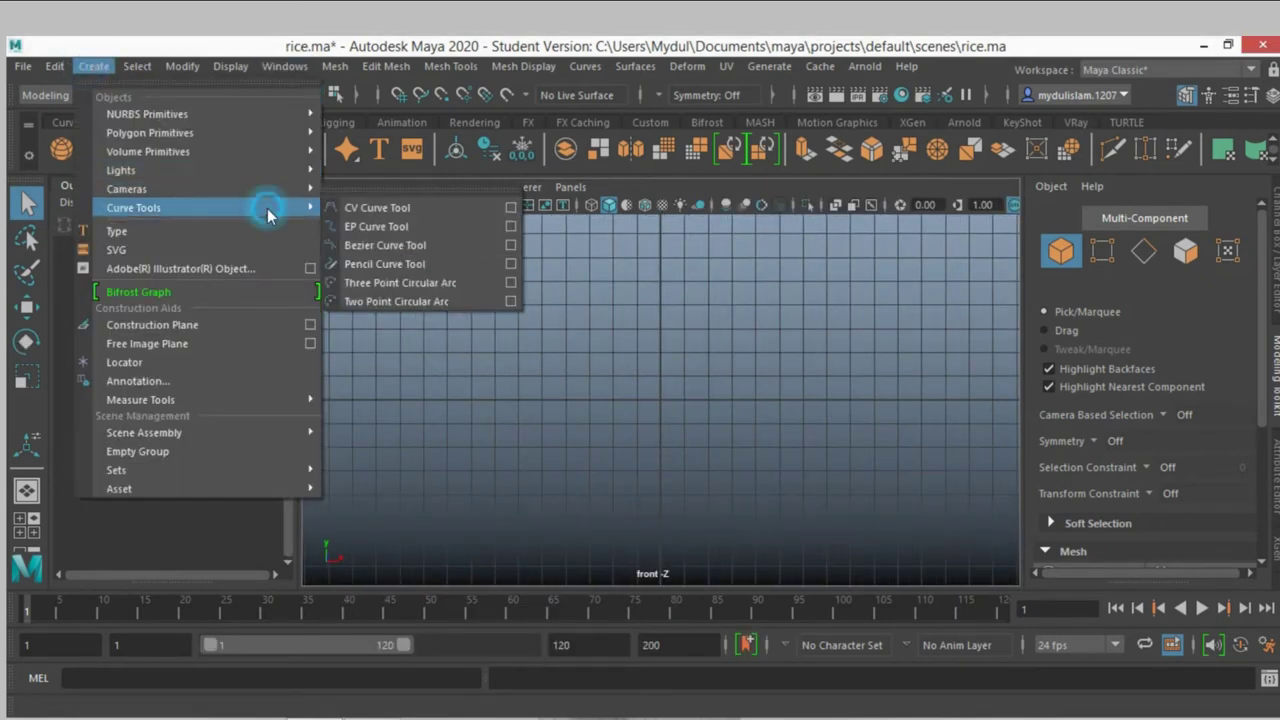
pyautogui.click(509, 212)
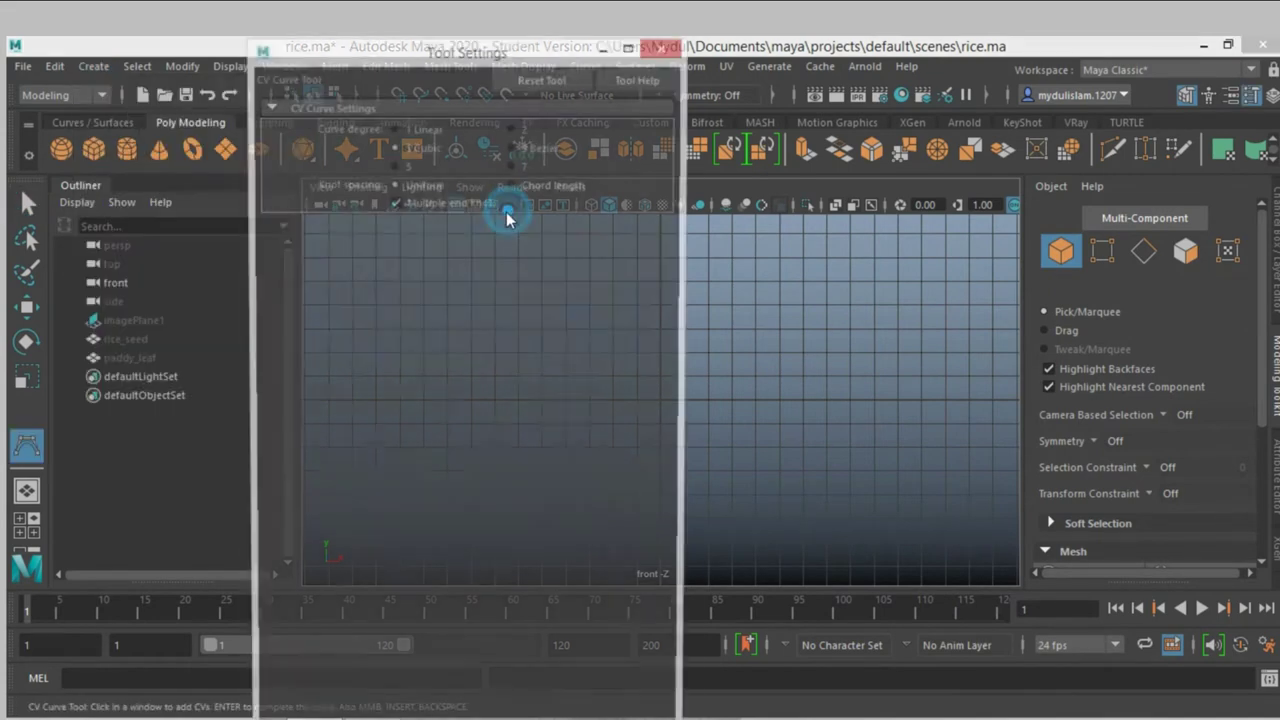
pyautogui.click(664, 46)
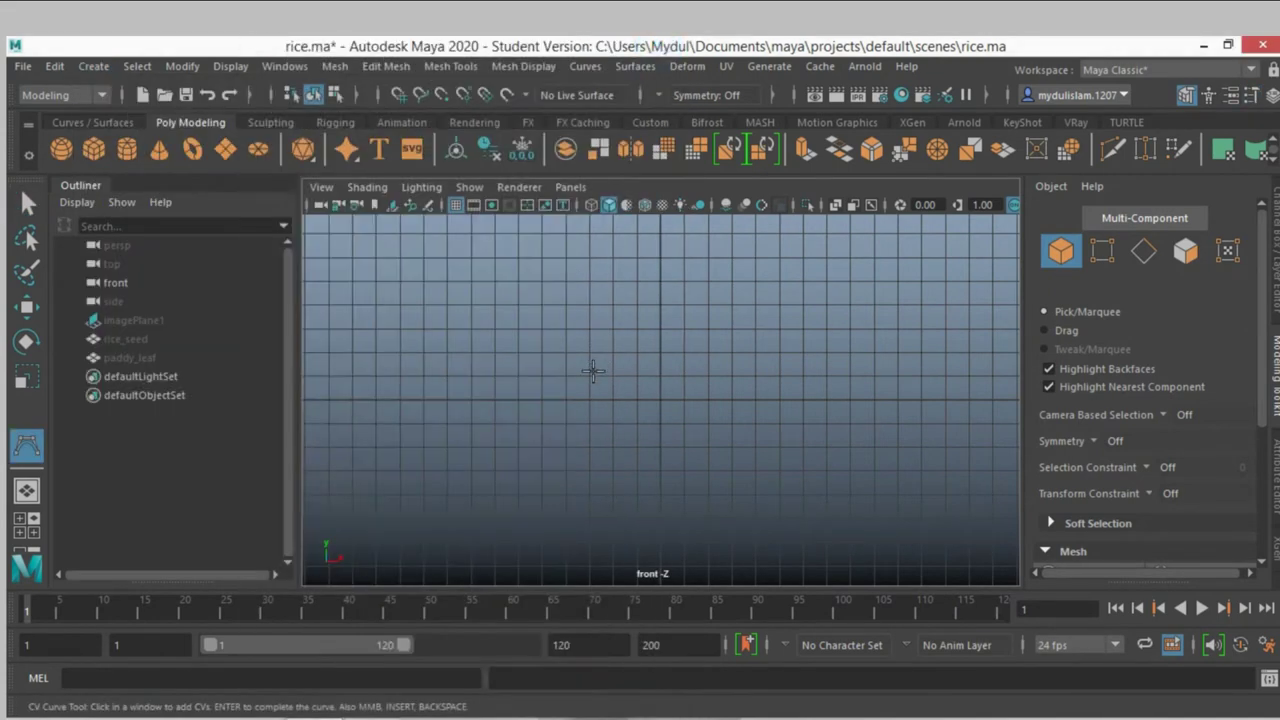
# Draw curve1, a wavy vertical stem running from the top down to the ground line
pyautogui.click(638, 255)
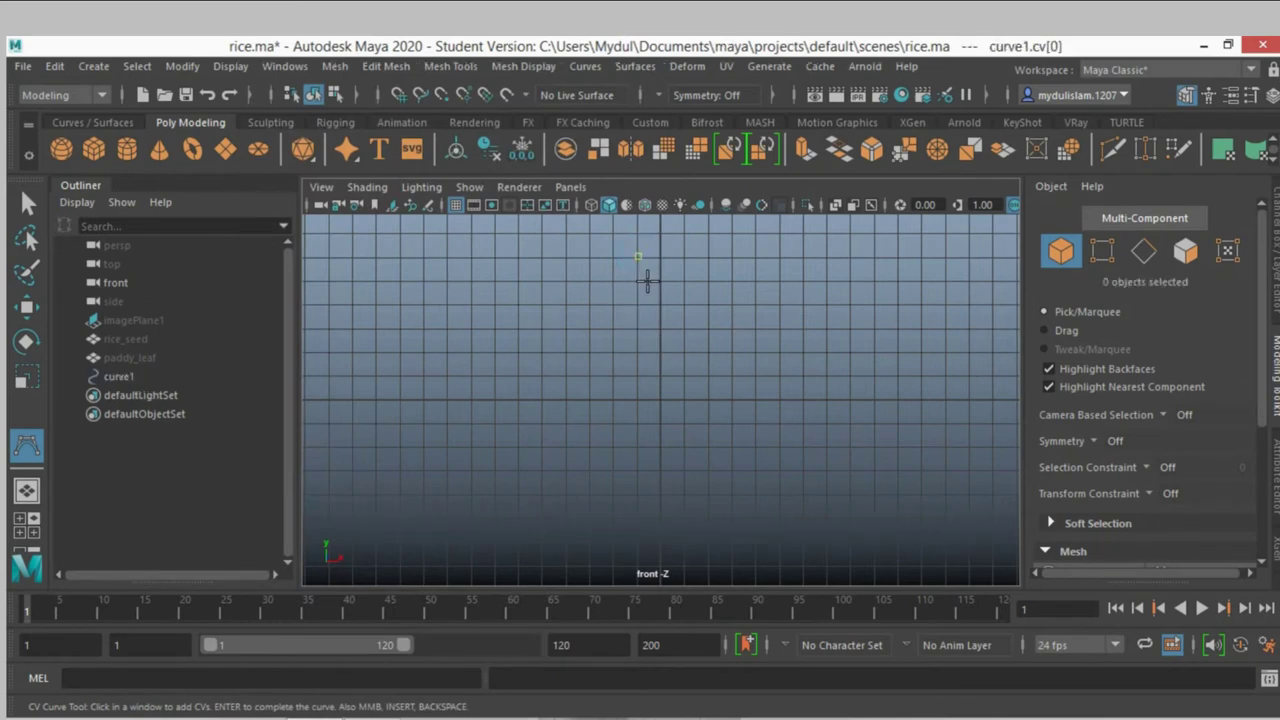
pyautogui.click(652, 286)
pyautogui.click(667, 316)
pyautogui.click(659, 360)
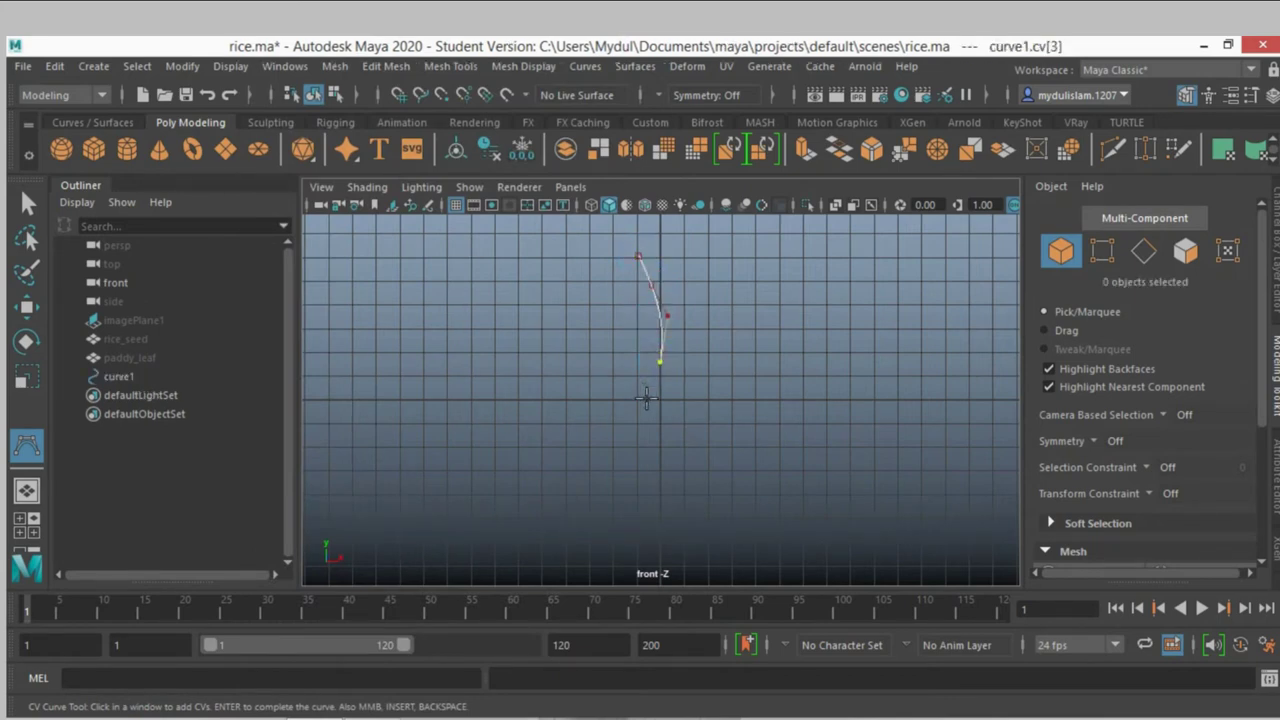
pyautogui.click(647, 400)
pyautogui.click(662, 453)
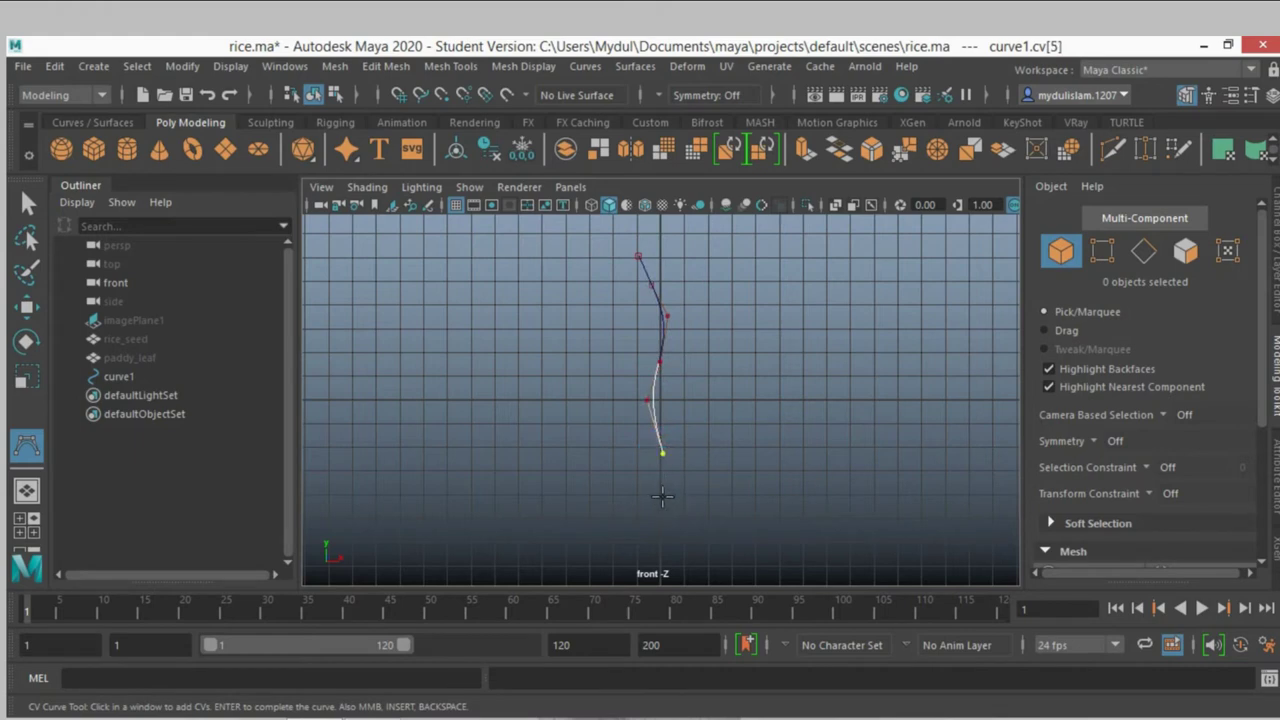
pyautogui.click(662, 494)
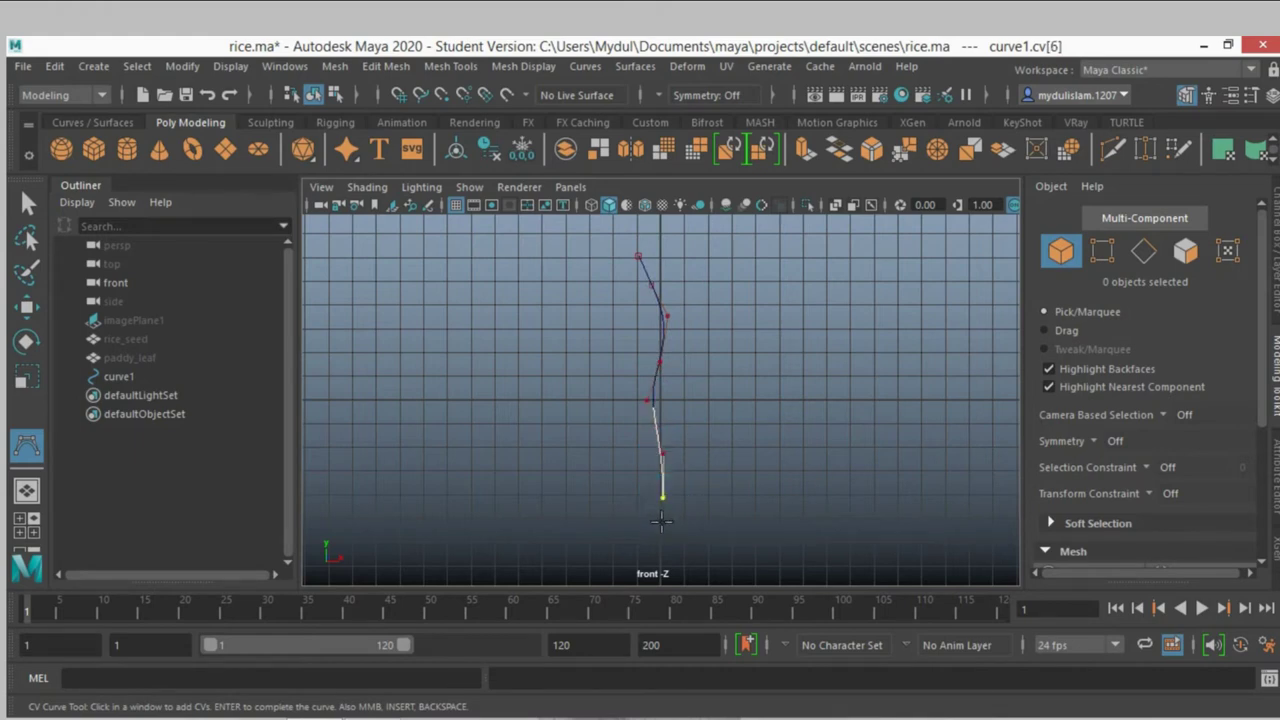
pyautogui.click(661, 516)
pyautogui.press('q')
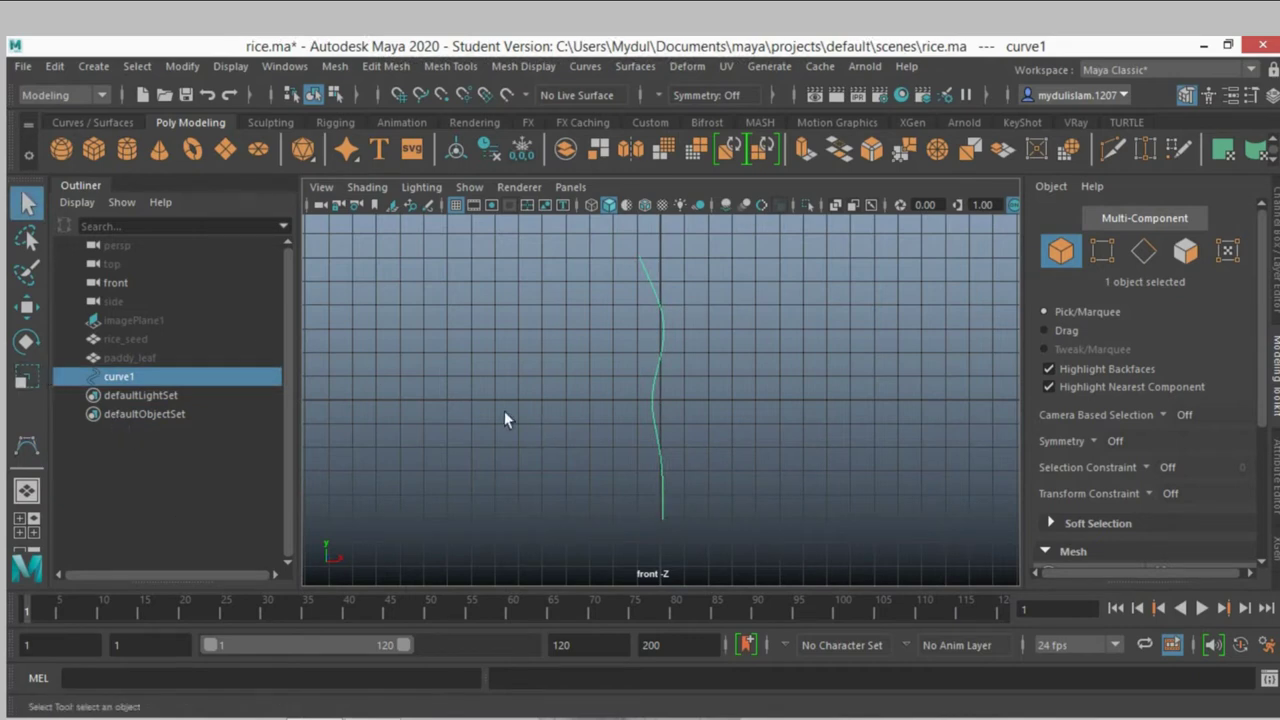
# Draw curve2, a branch from the stem toward the upper right
pyautogui.click(24, 447)
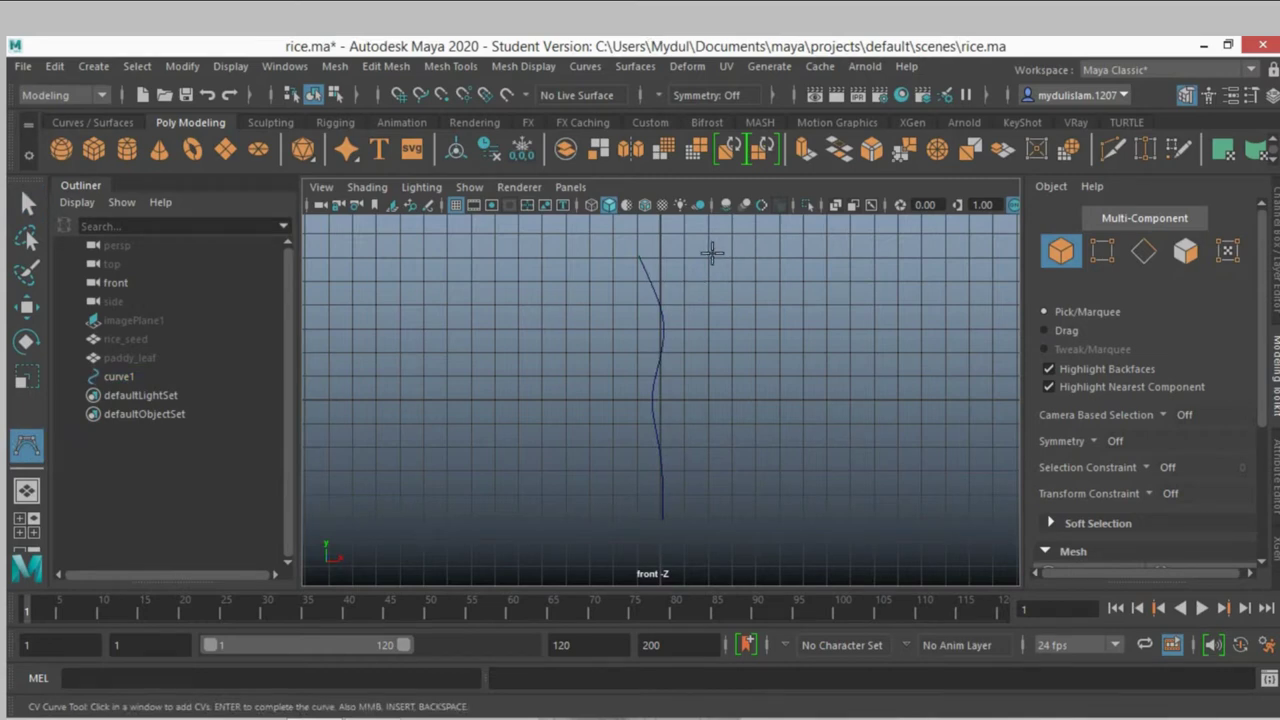
pyautogui.click(717, 250)
pyautogui.click(697, 268)
pyautogui.click(676, 292)
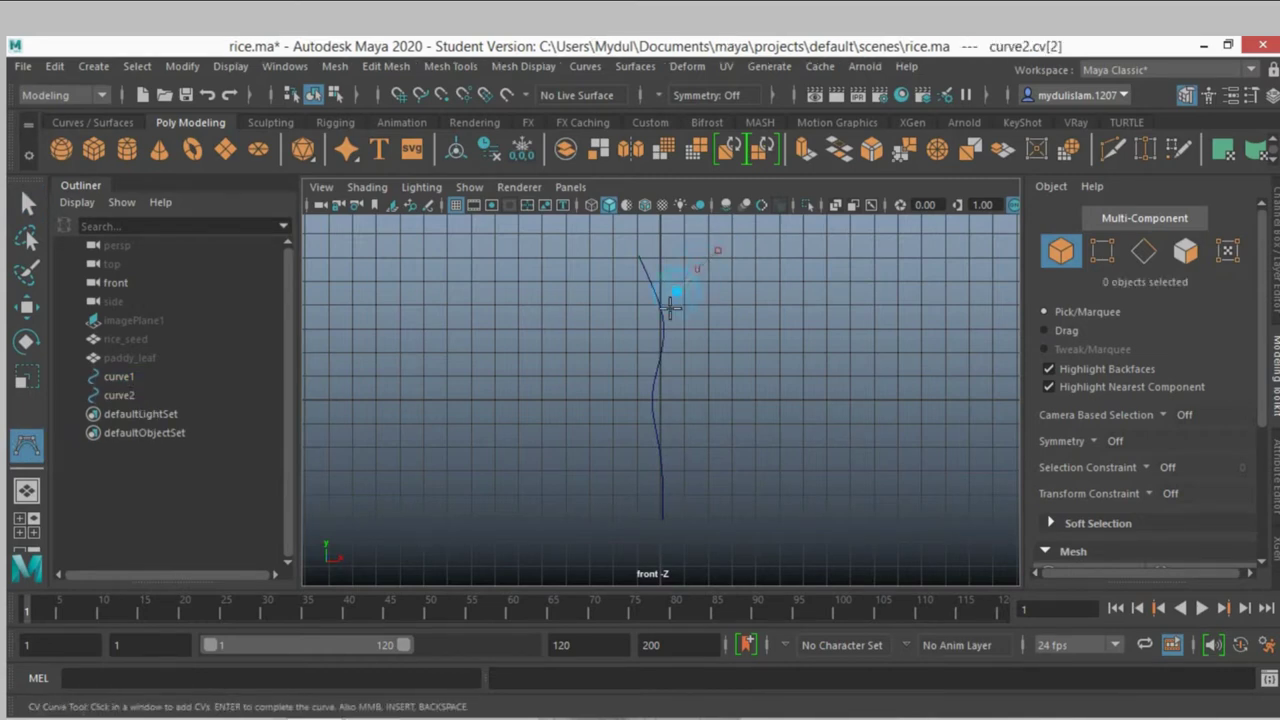
pyautogui.click(664, 326)
pyautogui.press('q')
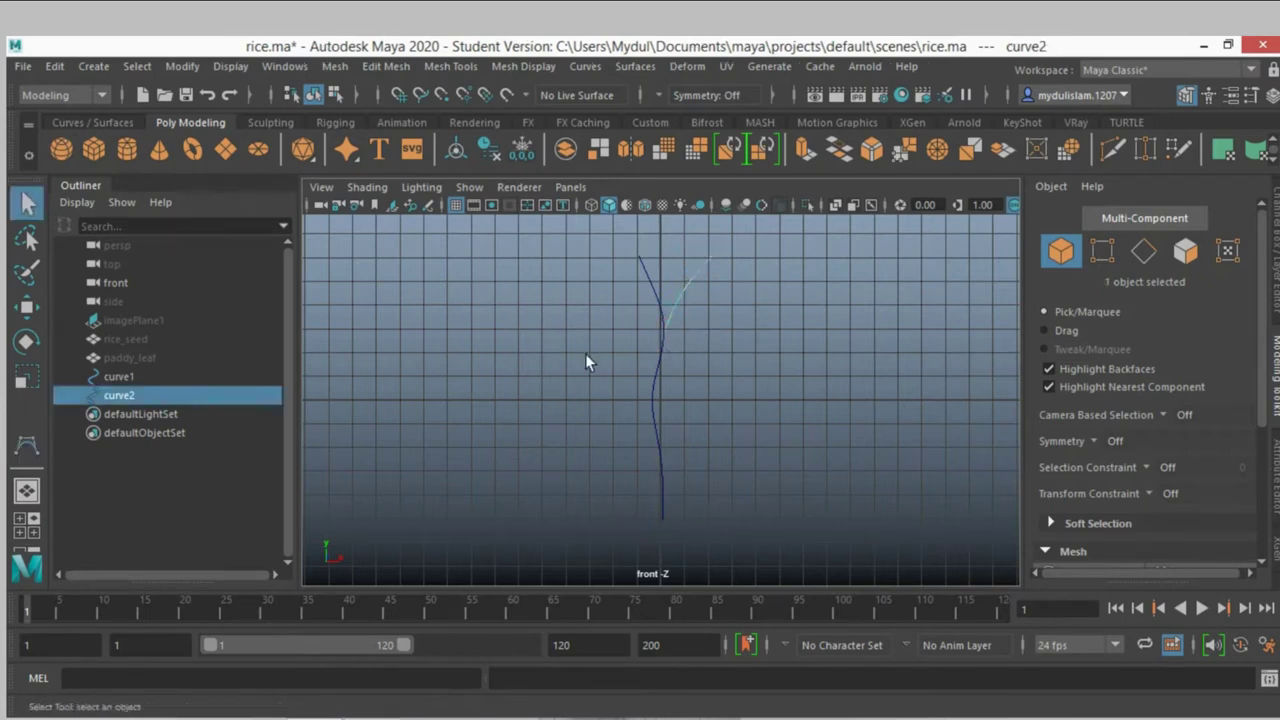
pyautogui.click(27, 445)
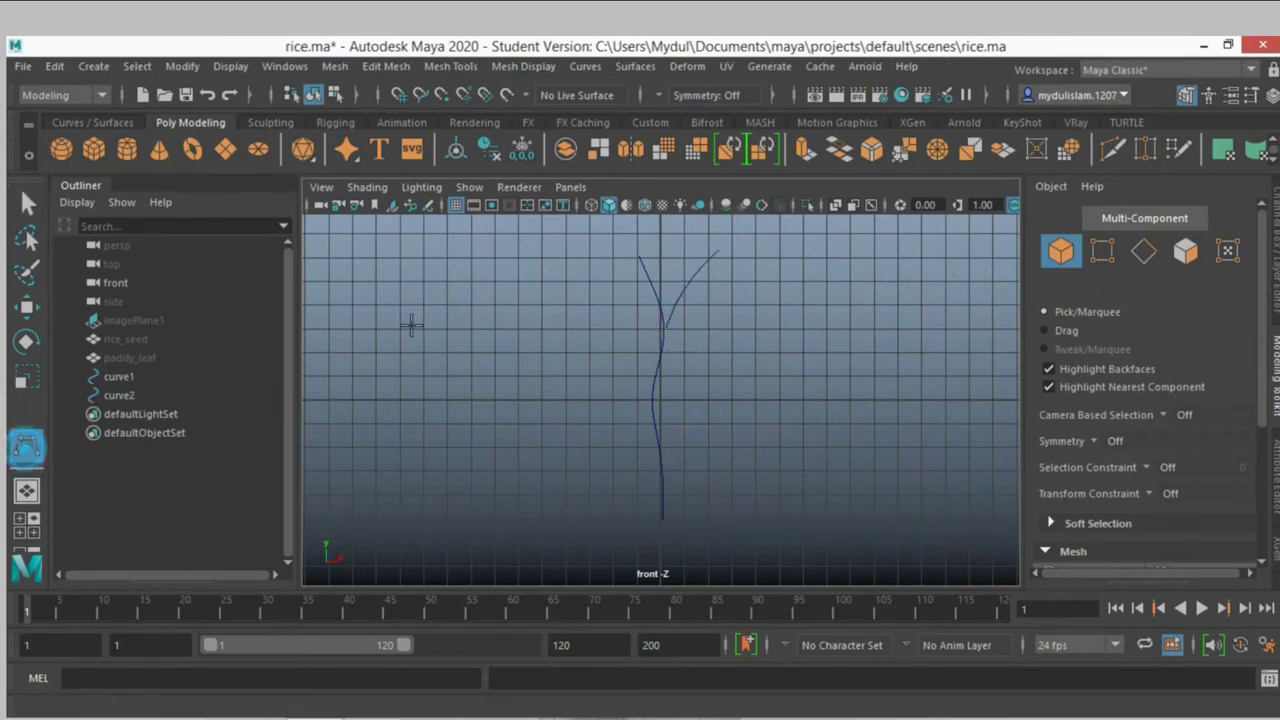
# Draw curve3, a left branch sweeping up from the stem
pyautogui.click(556, 245)
pyautogui.click(578, 290)
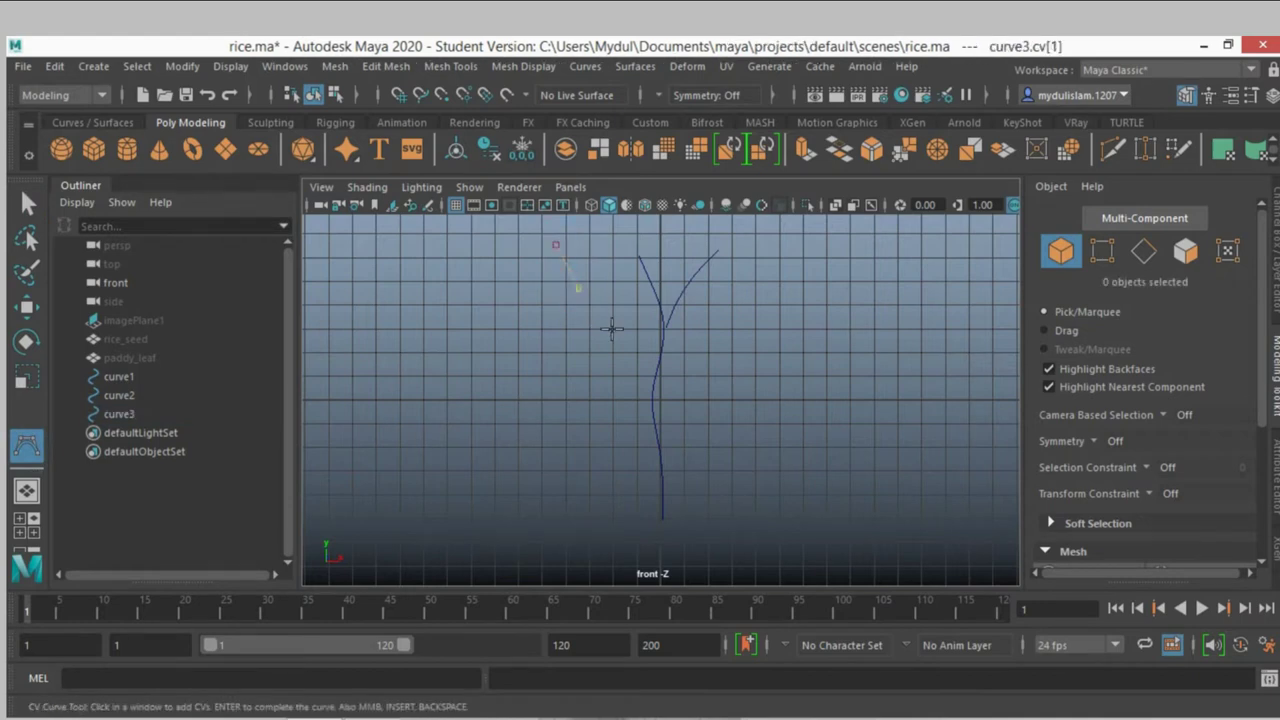
pyautogui.click(615, 332)
pyautogui.click(633, 377)
pyautogui.click(627, 404)
pyautogui.click(641, 436)
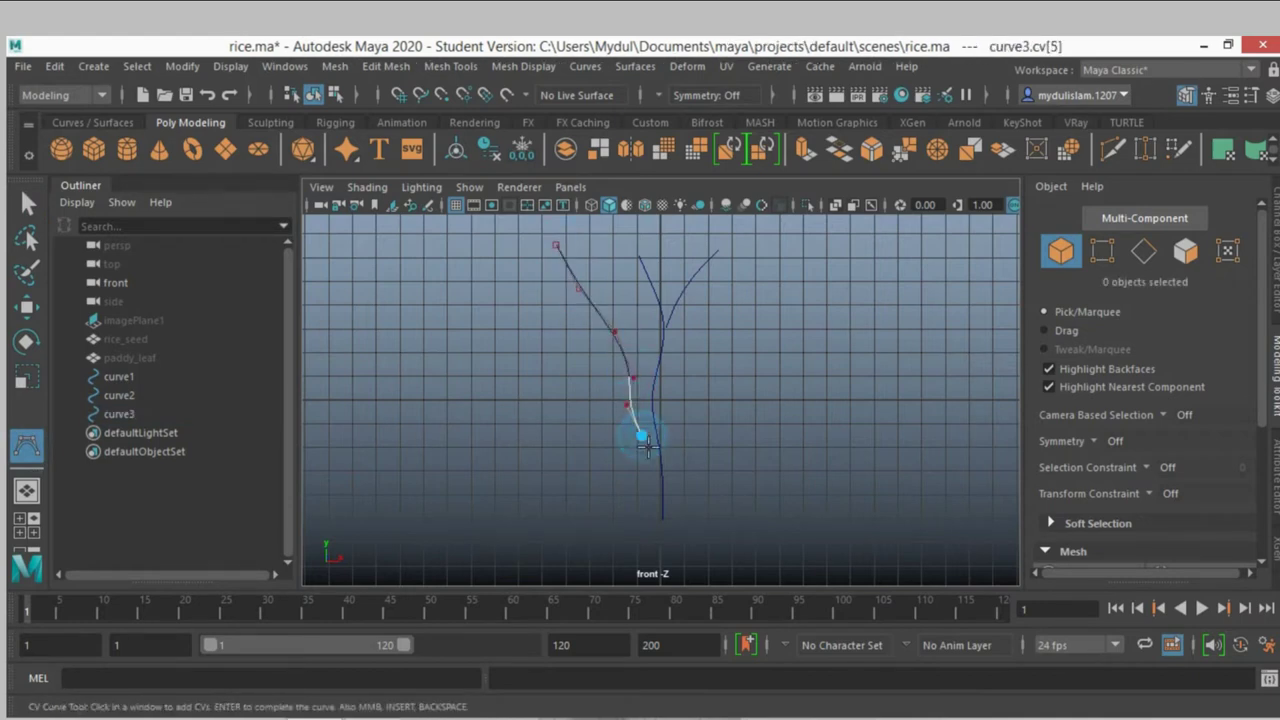
pyautogui.click(661, 457)
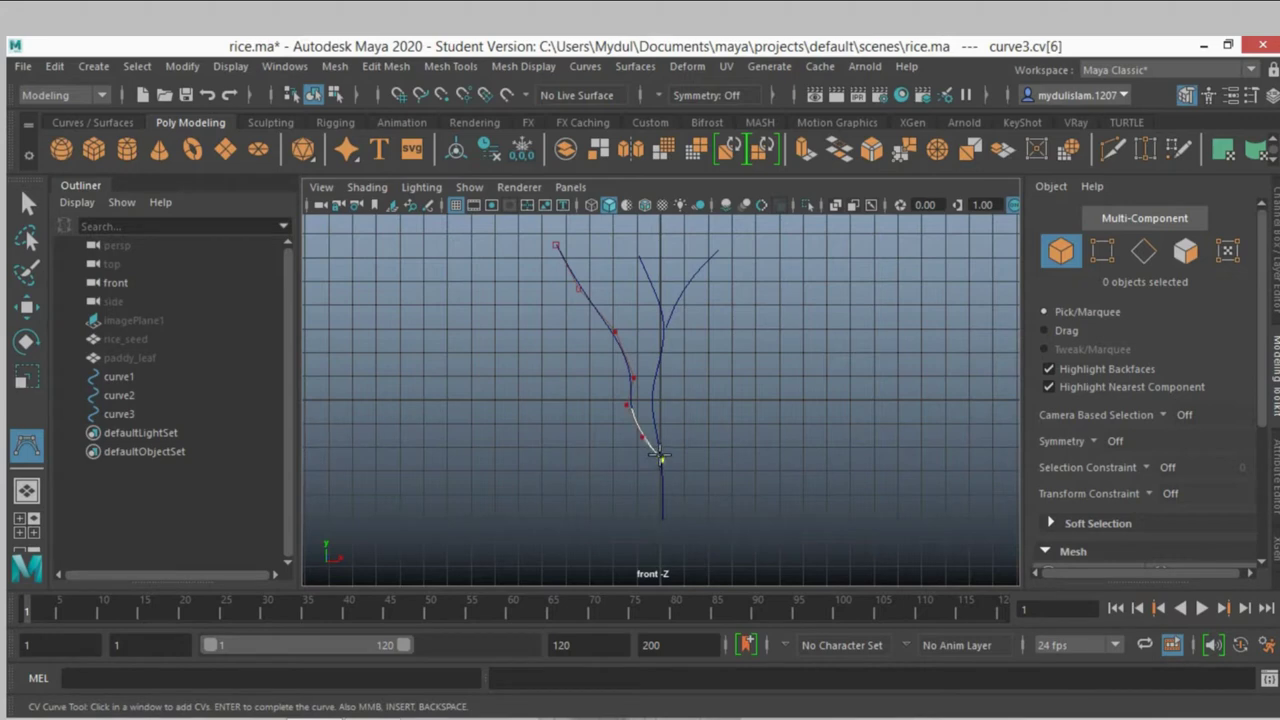
pyautogui.press('q')
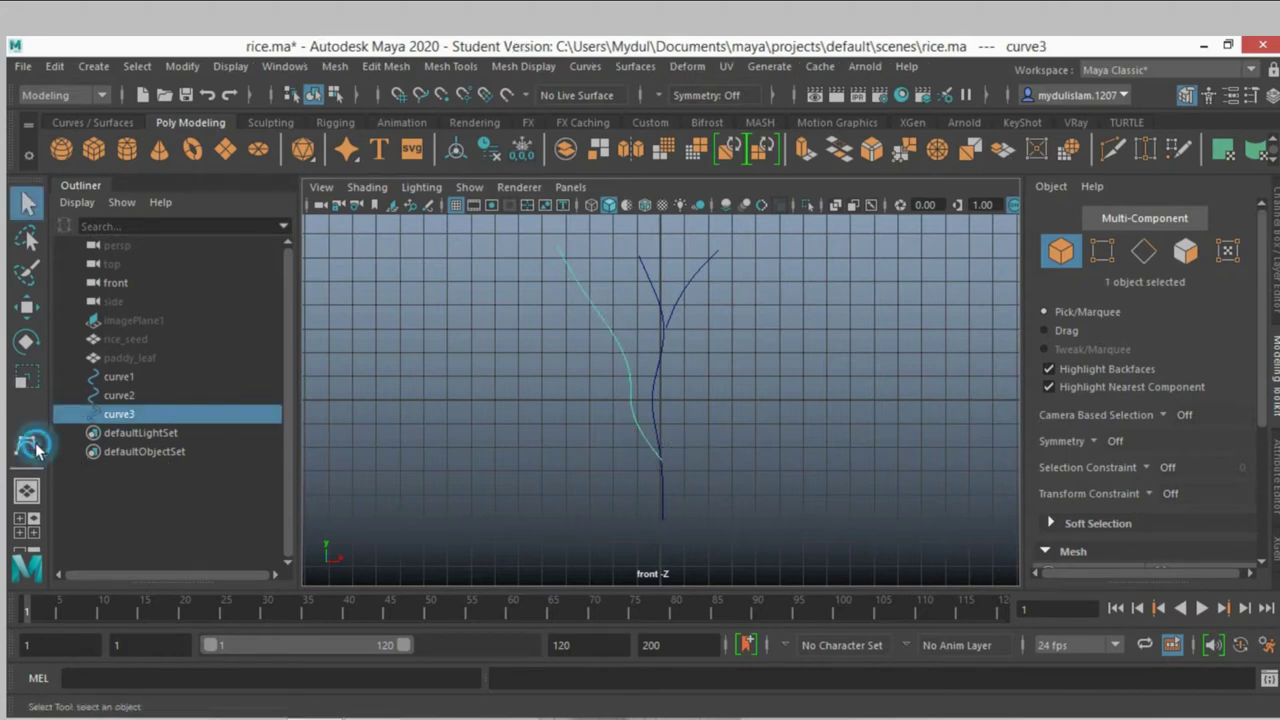
# Draw curve4, another right branch ending on the stem
pyautogui.click(27, 447)
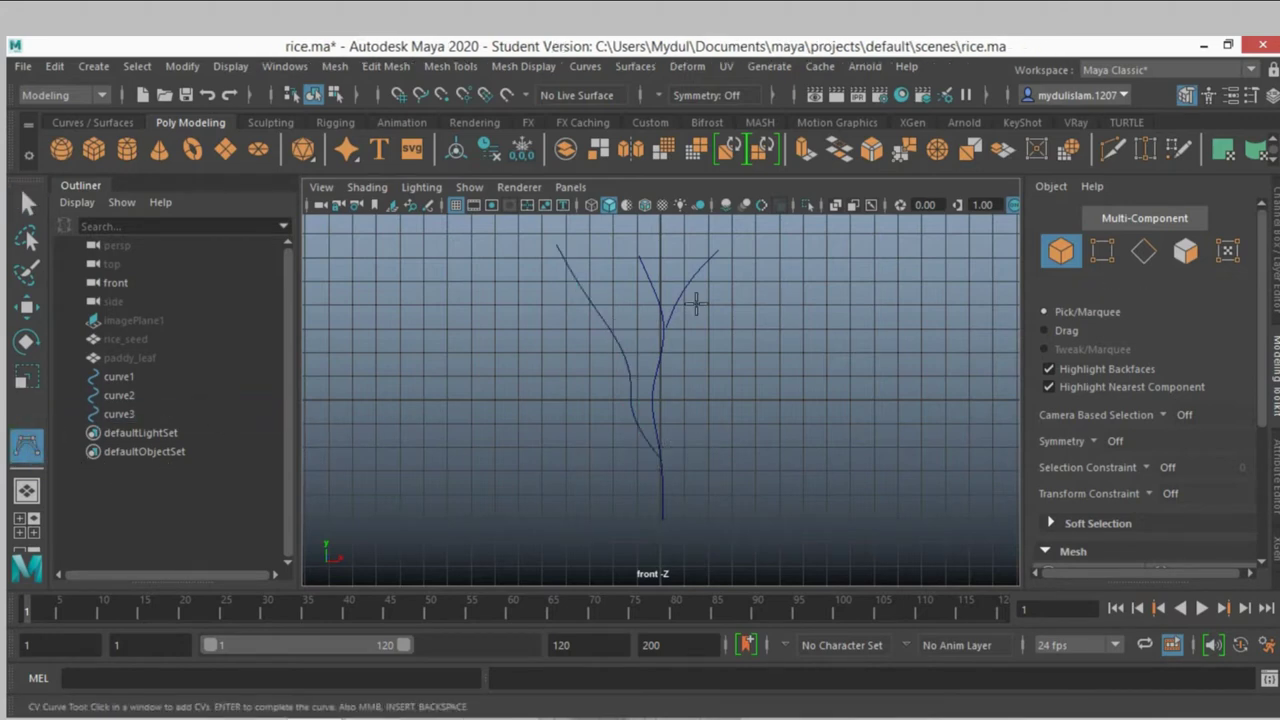
pyautogui.click(745, 289)
pyautogui.click(701, 328)
pyautogui.click(679, 362)
pyautogui.click(682, 387)
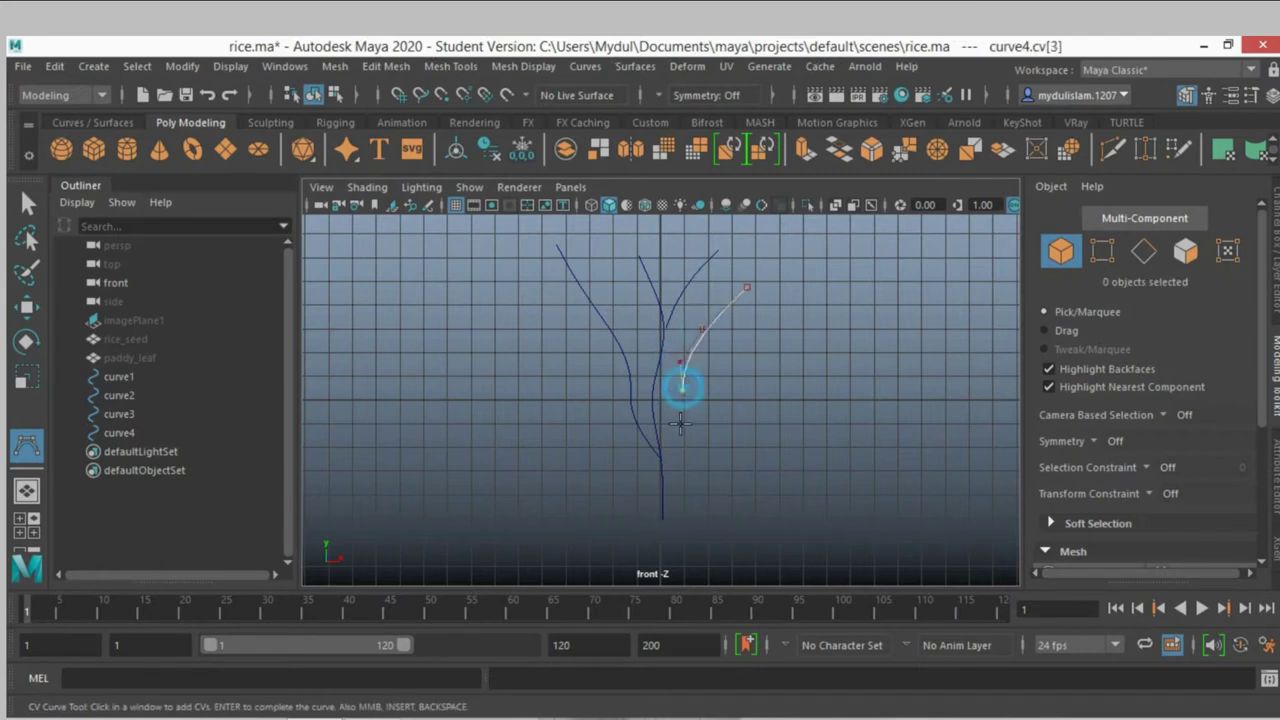
pyautogui.click(655, 423)
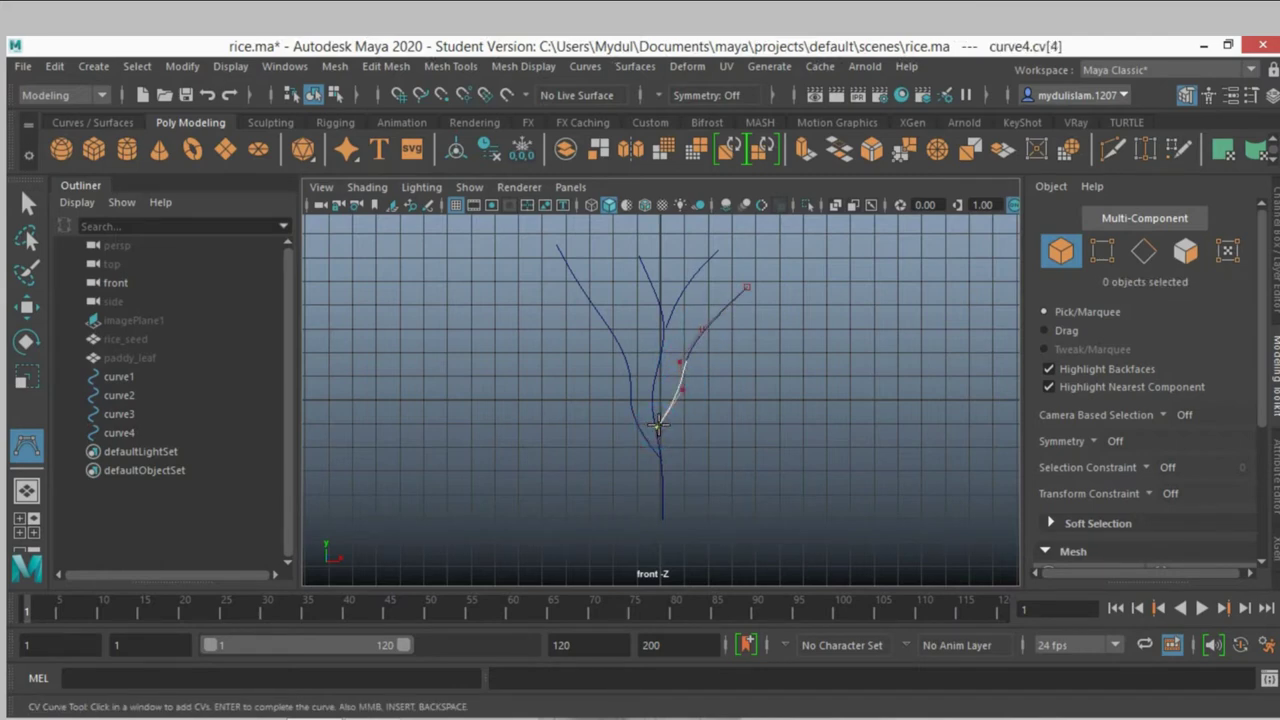
pyautogui.press('q')
# Draw a trial low branch curve5 to the stem base, then delete it
pyautogui.click(27, 445)
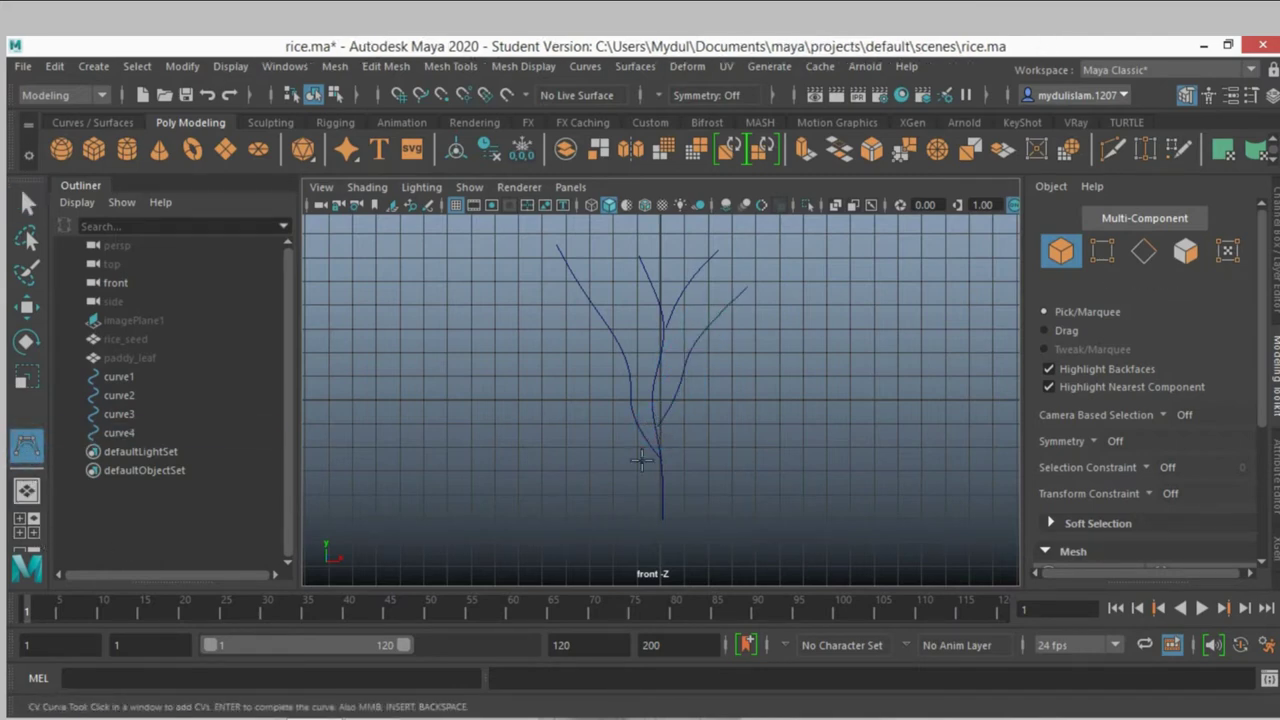
pyautogui.click(778, 354)
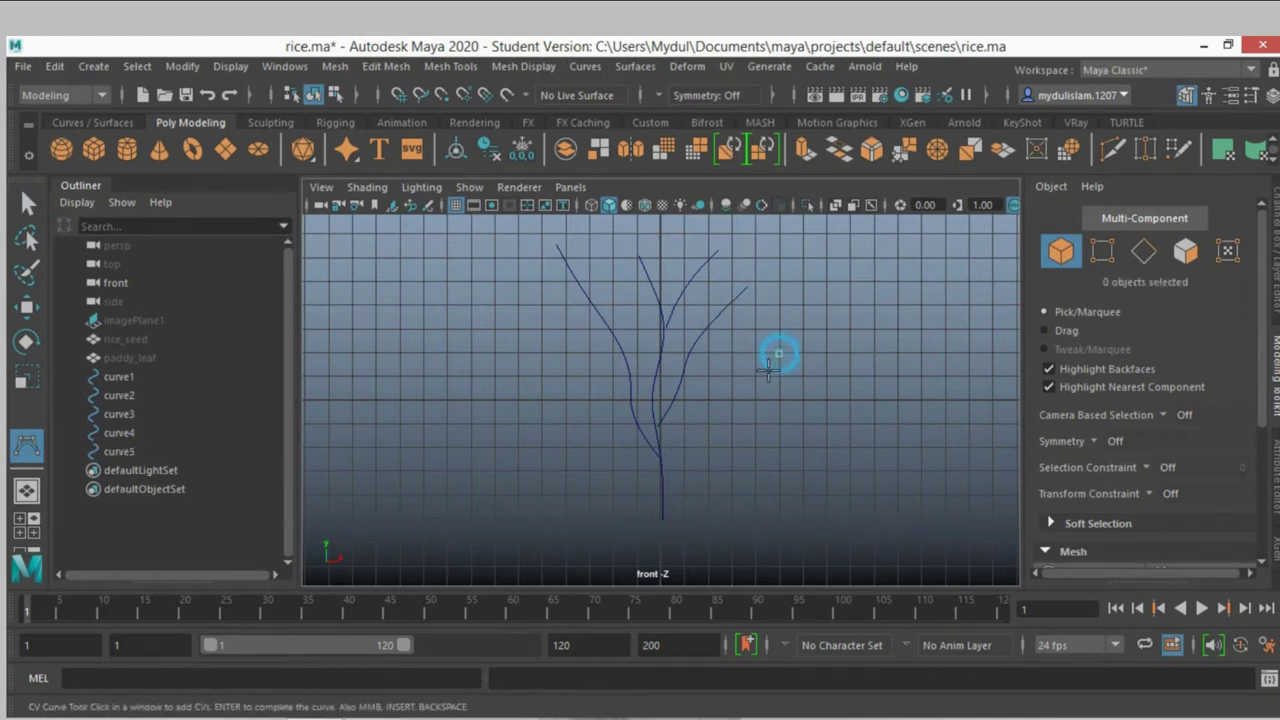
pyautogui.click(720, 411)
pyautogui.click(692, 431)
pyautogui.click(678, 474)
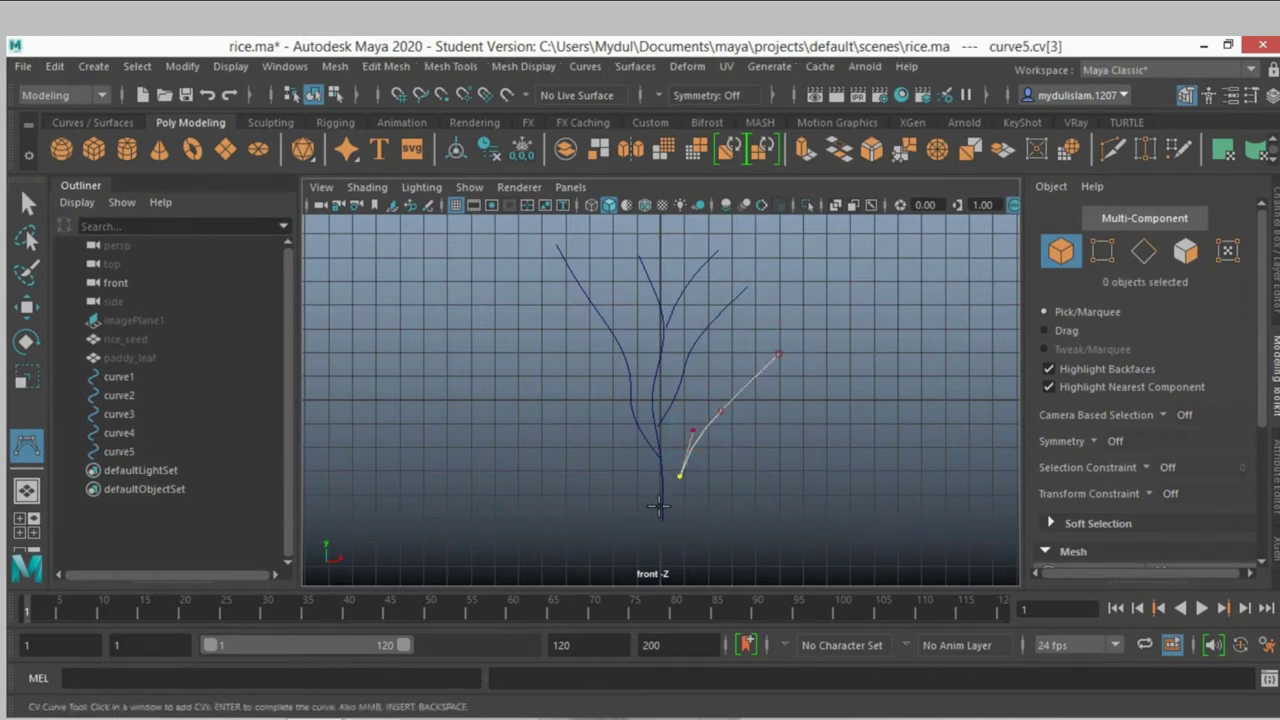
pyautogui.click(659, 508)
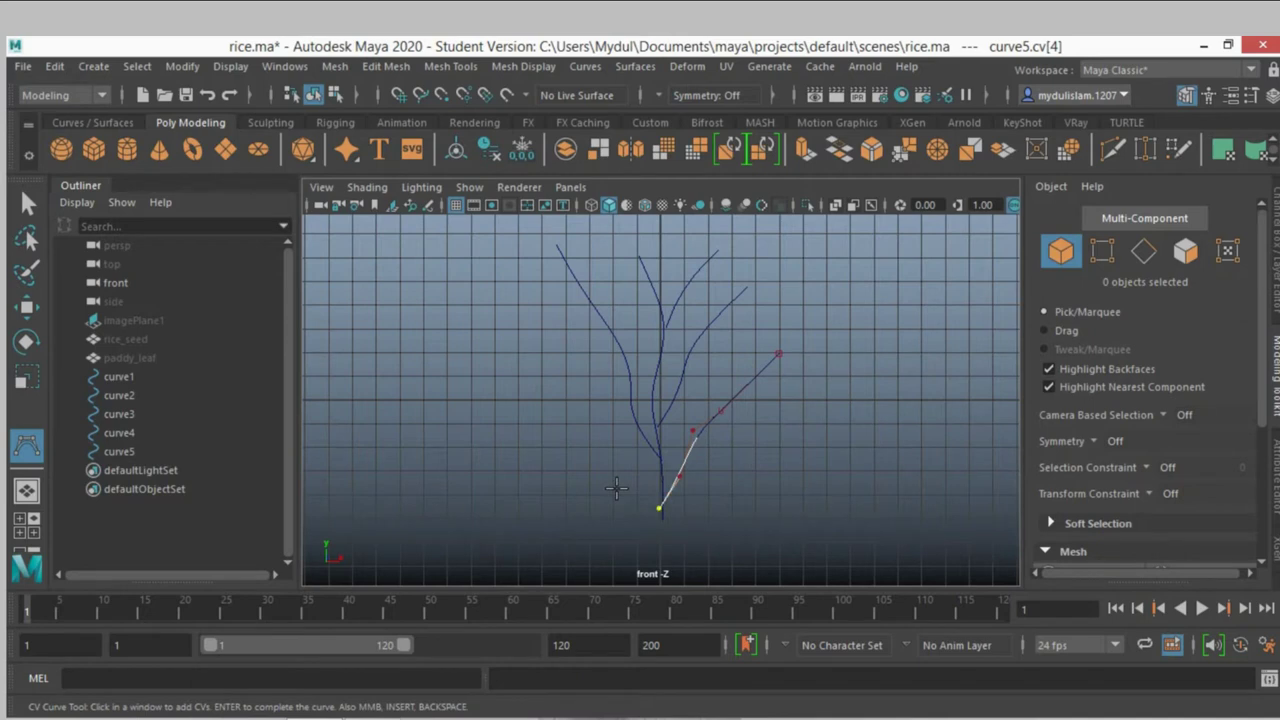
pyautogui.press('q')
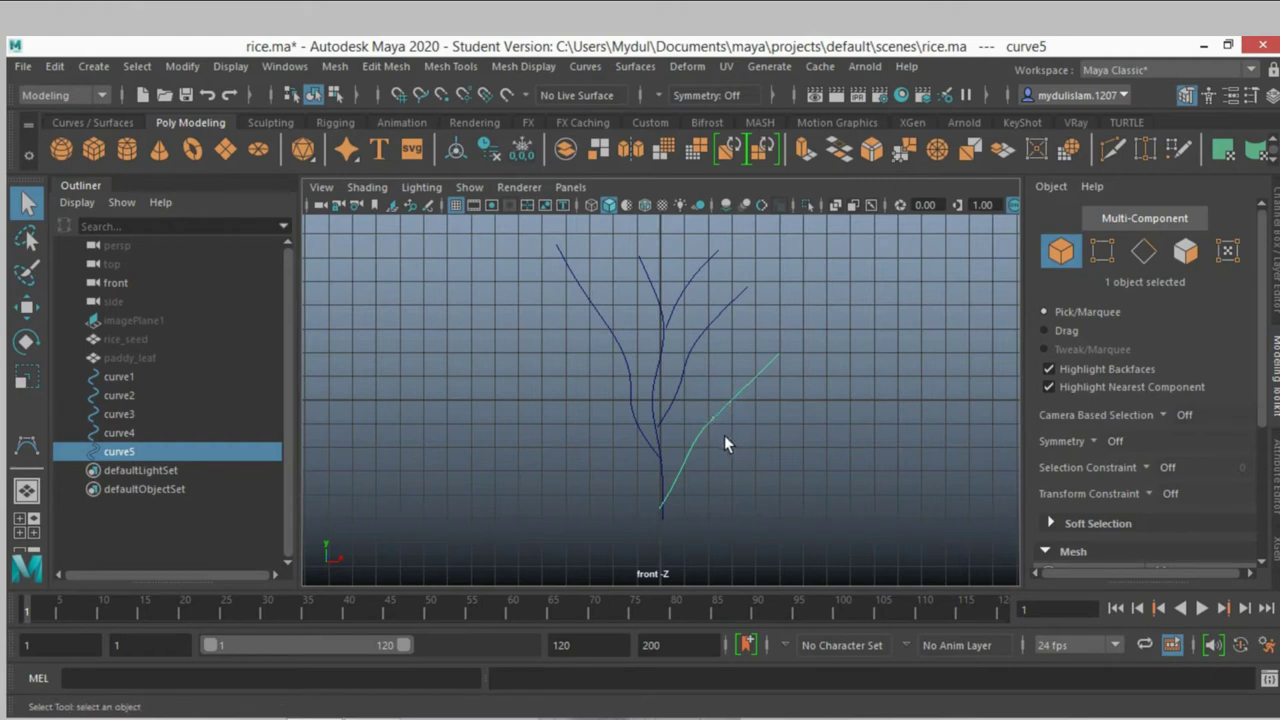
pyautogui.press('Delete')
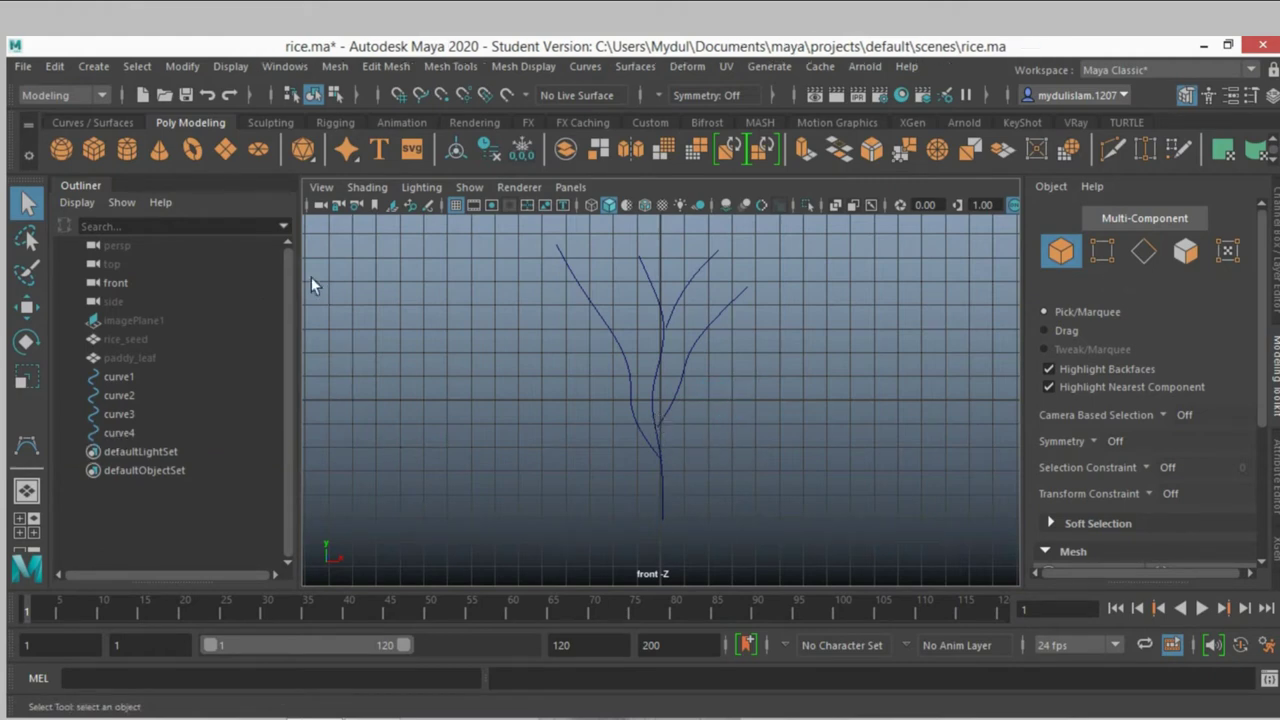
# Create a NURBS circle and lower it to the base of the stem
pyautogui.click(107, 121)
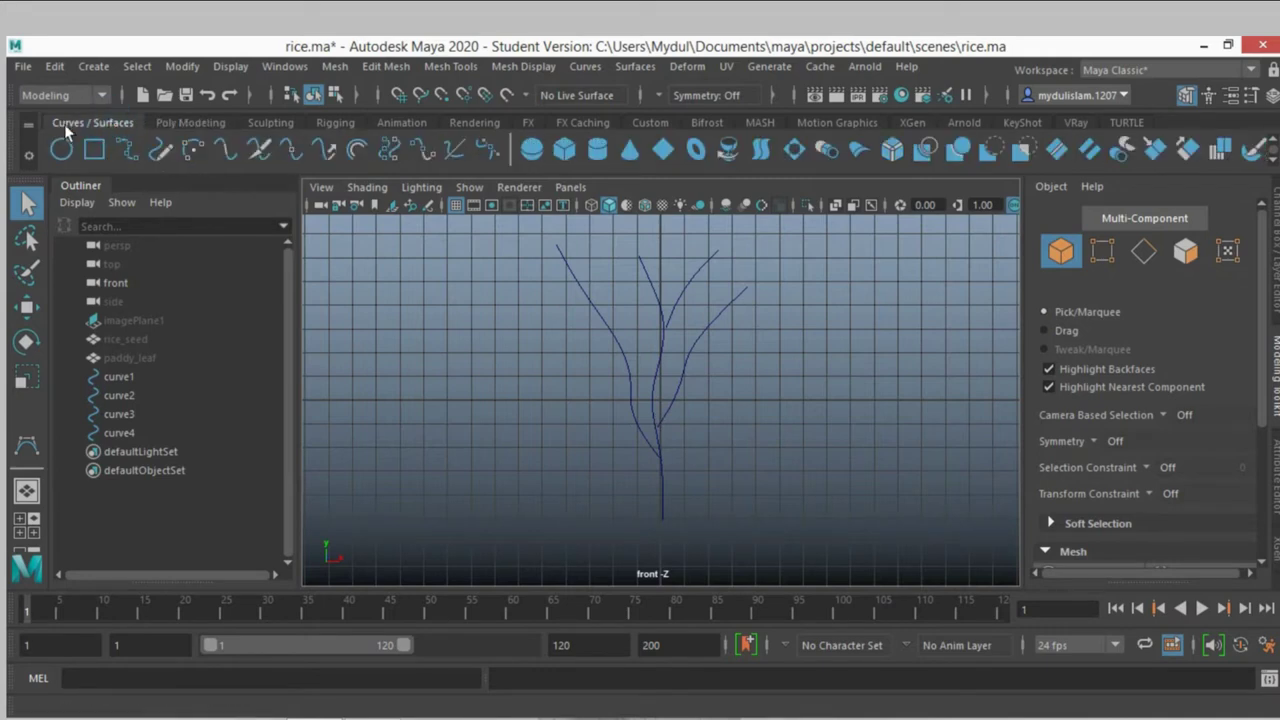
pyautogui.click(61, 149)
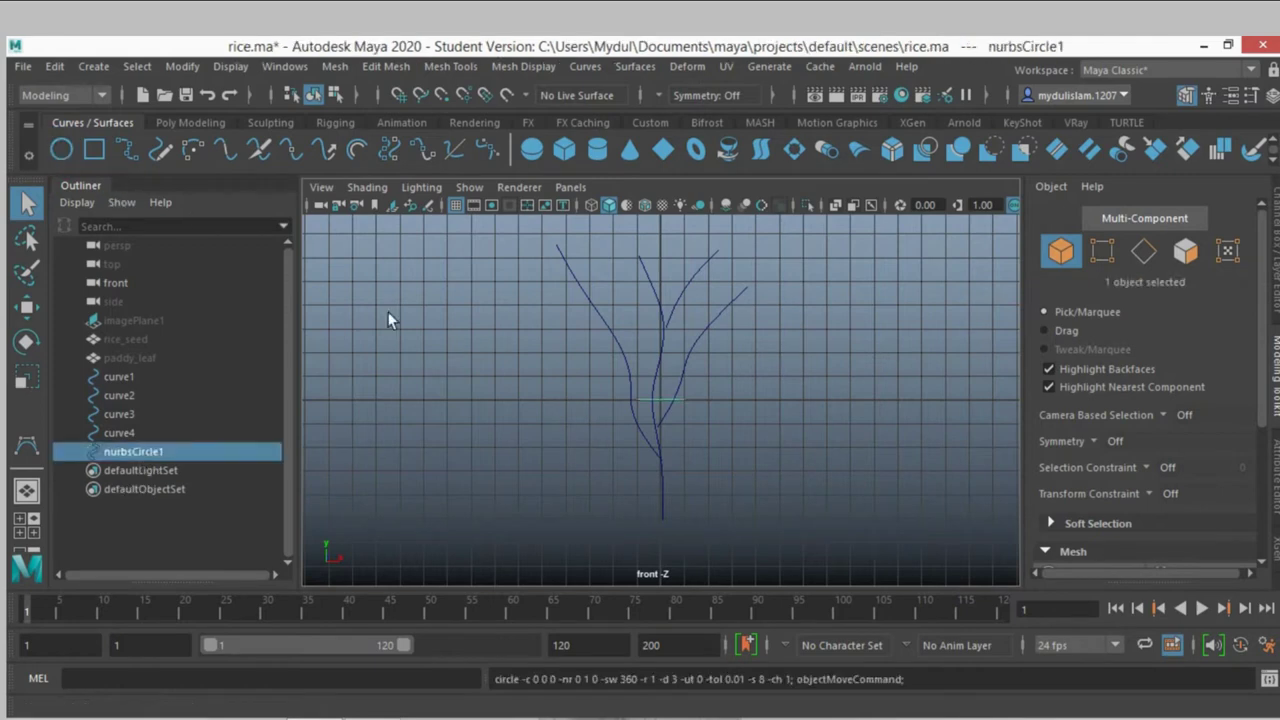
pyautogui.click(24, 304)
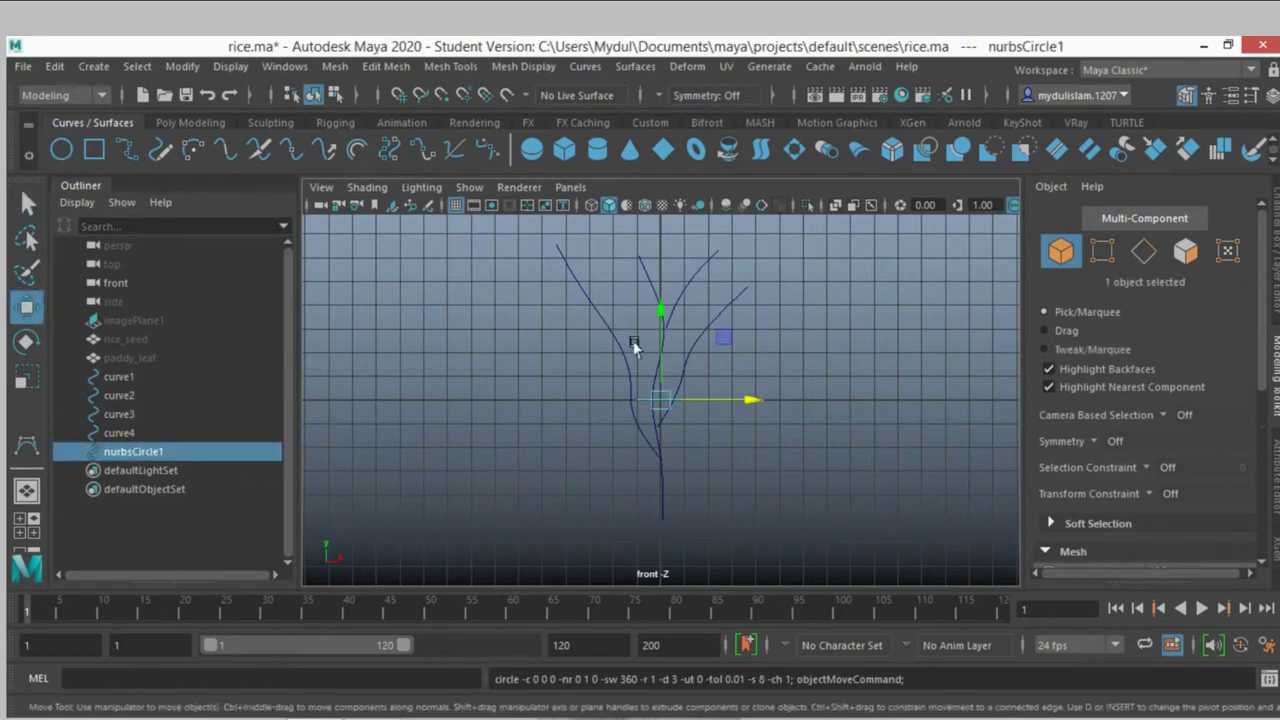
pyautogui.moveTo(662, 314); pyautogui.dragTo(678, 430)
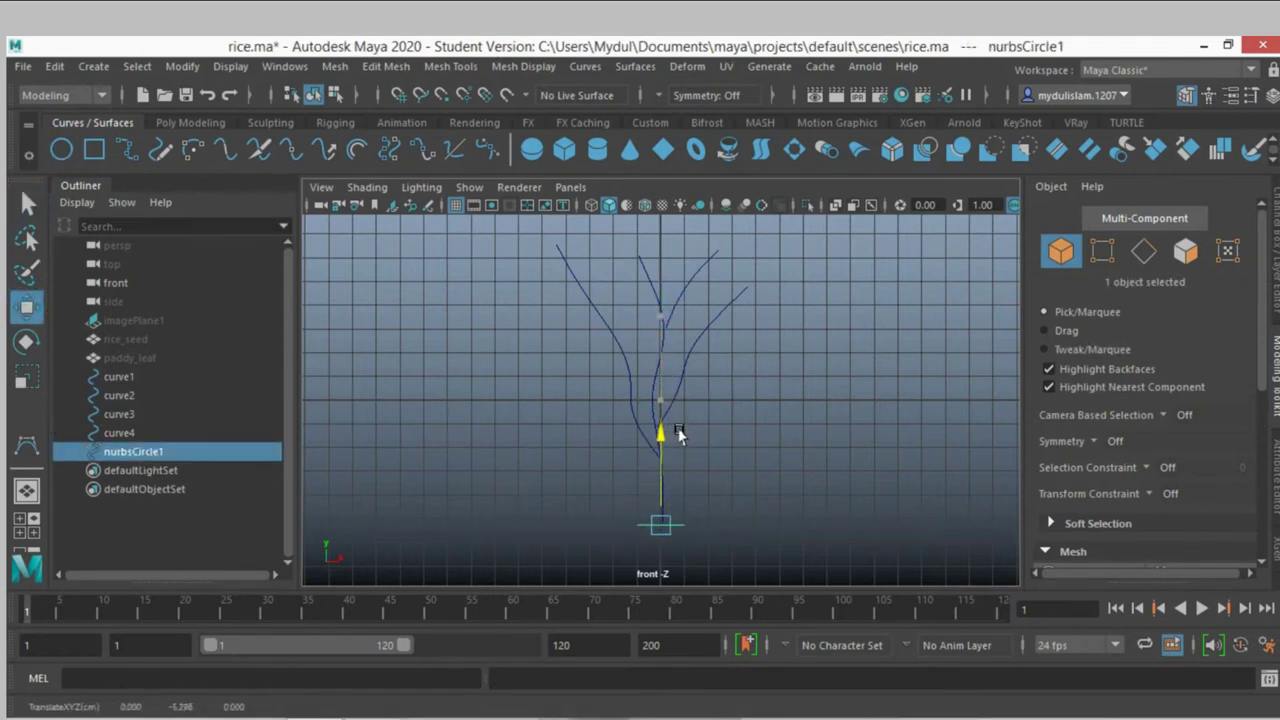
# Frame the circle in the perspective view and scale it down to 0.2
pyautogui.press('space')
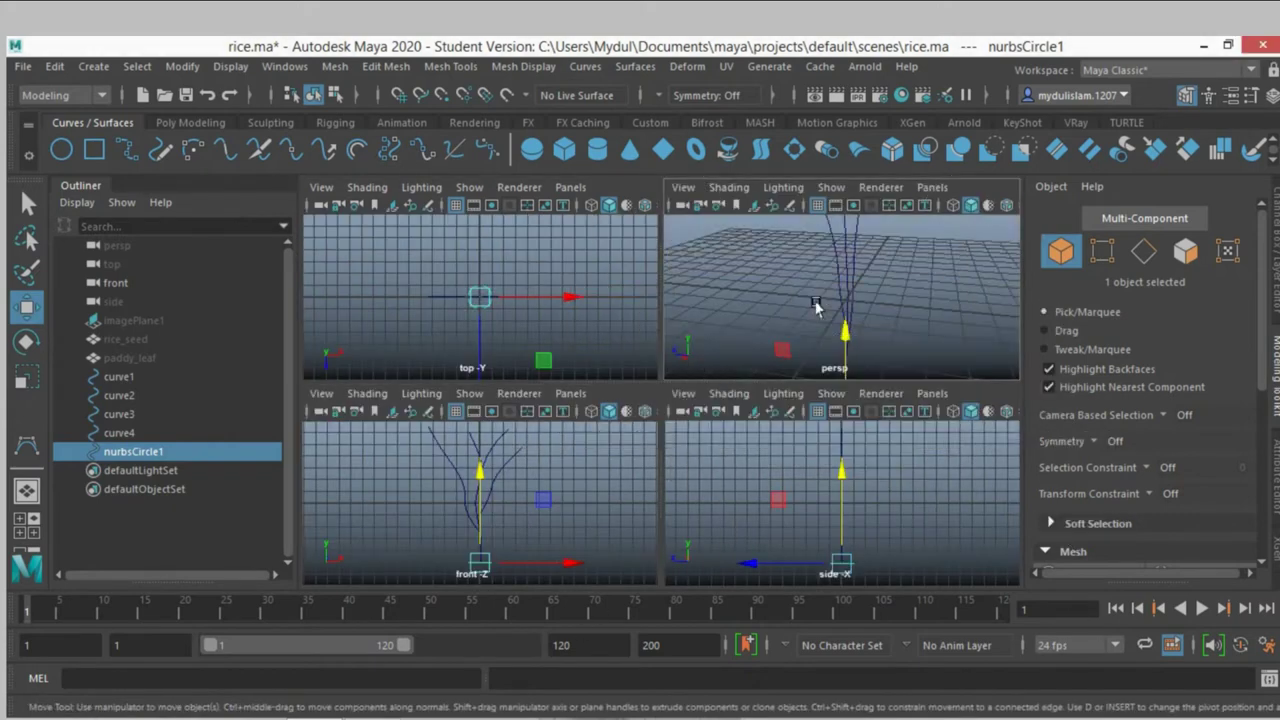
pyautogui.press('space')
pyautogui.press('f')
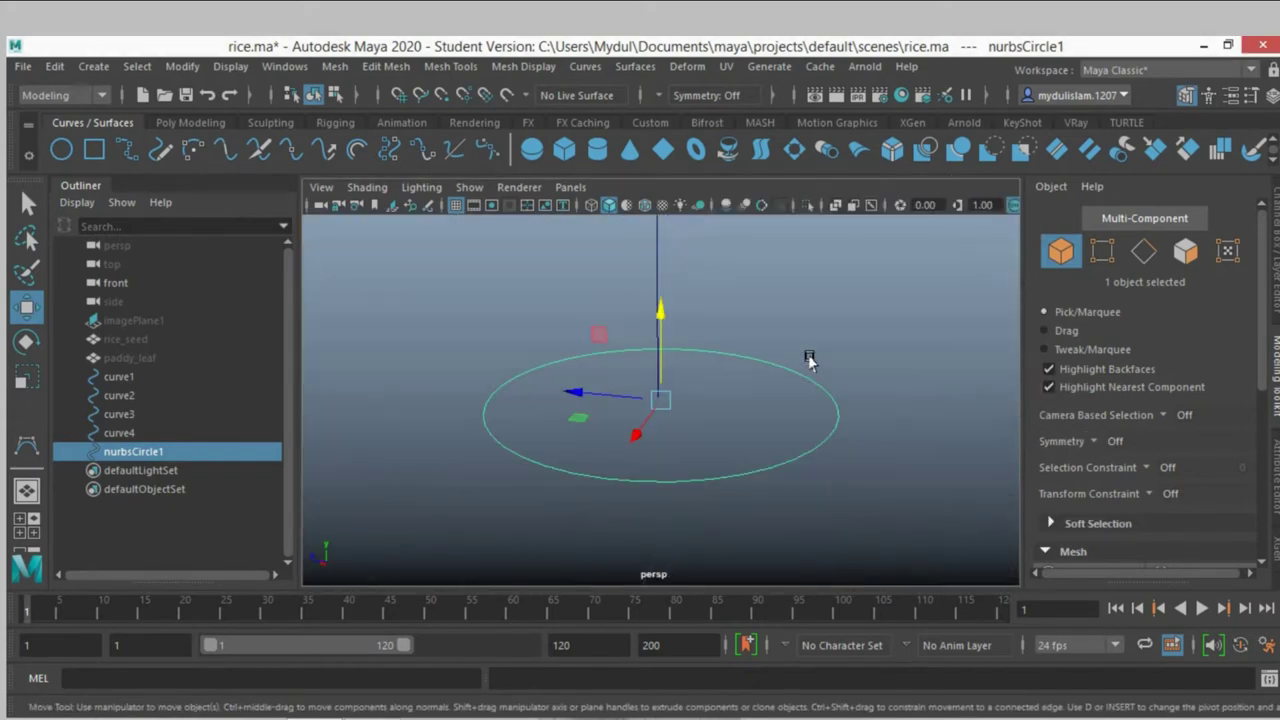
pyautogui.moveTo(826, 371)
pyautogui.keyDown('alt'); pyautogui.mouseDown()
pyautogui.moveTo(663, 397)
pyautogui.moveTo(697, 356)
pyautogui.moveTo(657, 286)
pyautogui.mouseUp(); pyautogui.keyUp('alt')
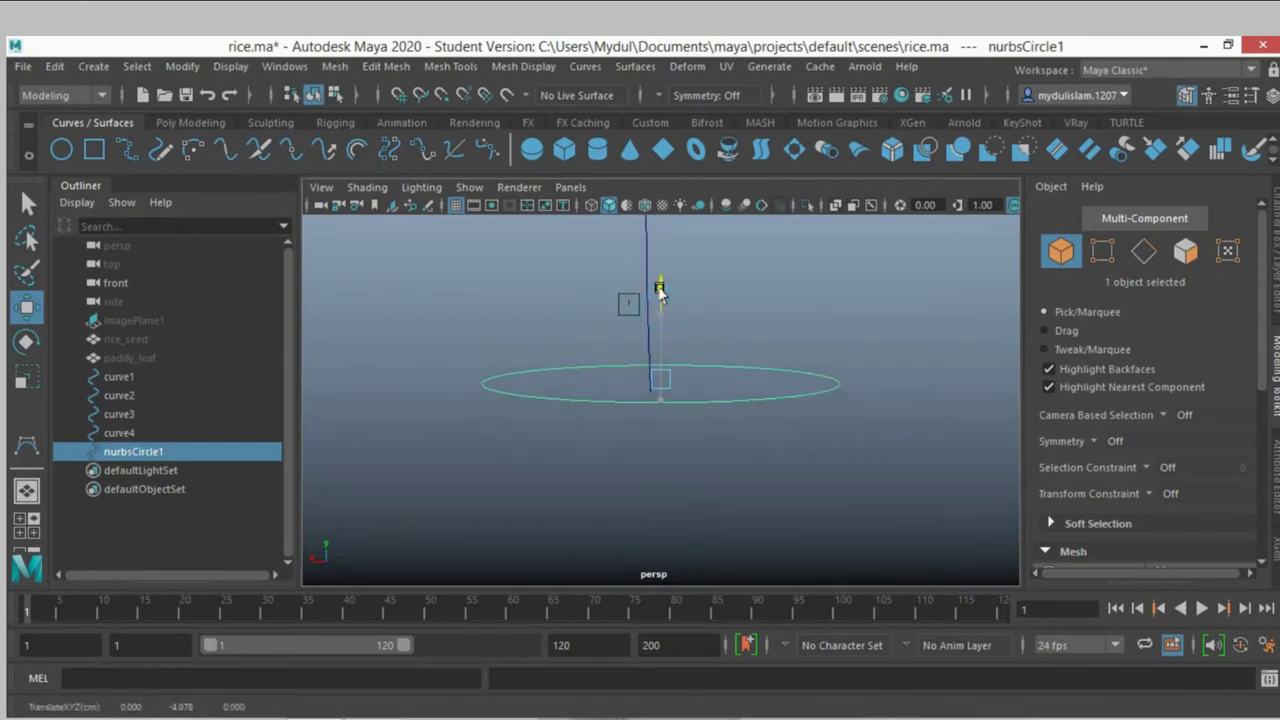
pyautogui.moveTo(583, 372)
pyautogui.keyDown('alt'); pyautogui.mouseDown()
pyautogui.moveTo(700, 423)
pyautogui.moveTo(580, 400)
pyautogui.moveTo(448, 452)
pyautogui.moveTo(563, 473)
pyautogui.moveTo(471, 491)
pyautogui.mouseUp(); pyautogui.keyUp('alt')
pyautogui.press('r')
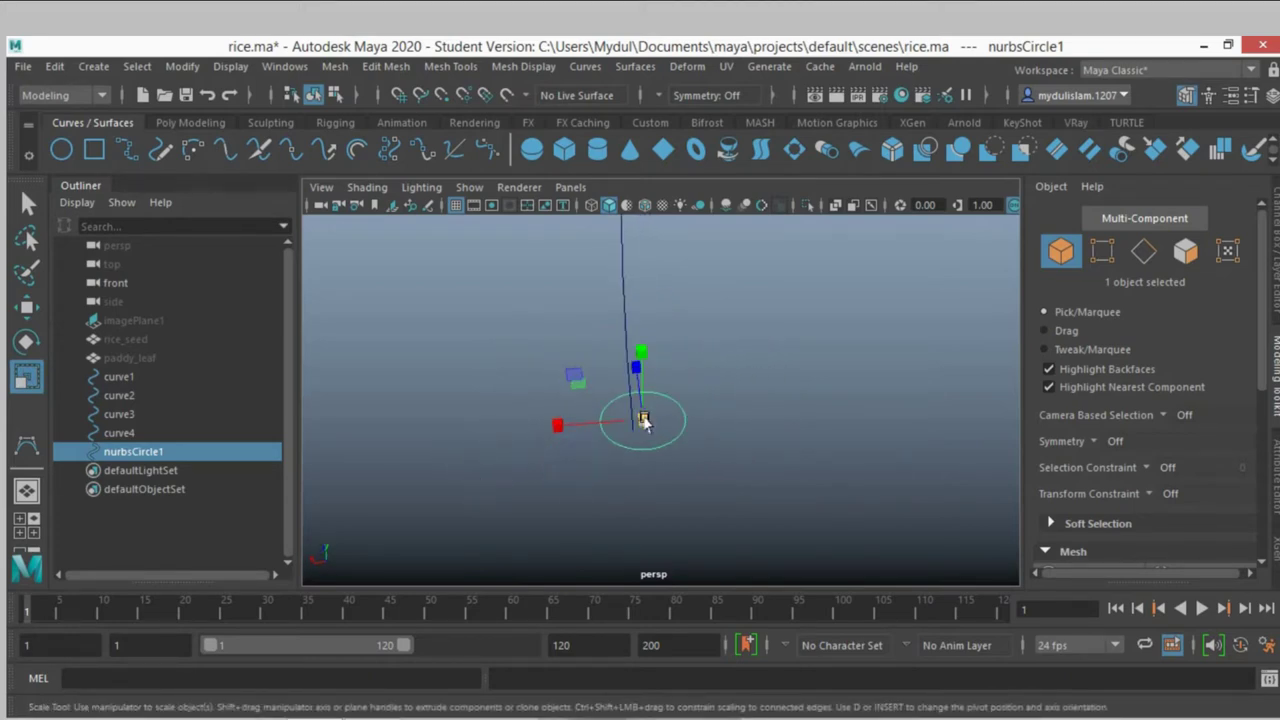
pyautogui.moveTo(646, 420)
pyautogui.mouseDown()
pyautogui.moveTo(565, 429)
pyautogui.moveTo(503, 460)
pyautogui.moveTo(590, 465)
pyautogui.moveTo(605, 442)
pyautogui.moveTo(594, 437)
pyautogui.moveTo(594, 466)
pyautogui.moveTo(640, 491)
pyautogui.moveTo(603, 503)
pyautogui.moveTo(650, 474)
pyautogui.moveTo(625, 466)
pyautogui.moveTo(665, 465)
pyautogui.mouseUp()
pyautogui.click(27, 306)
# Duplicate the small circle and raise the copy up the stem
pyautogui.hotkey('ctrl', 'd')
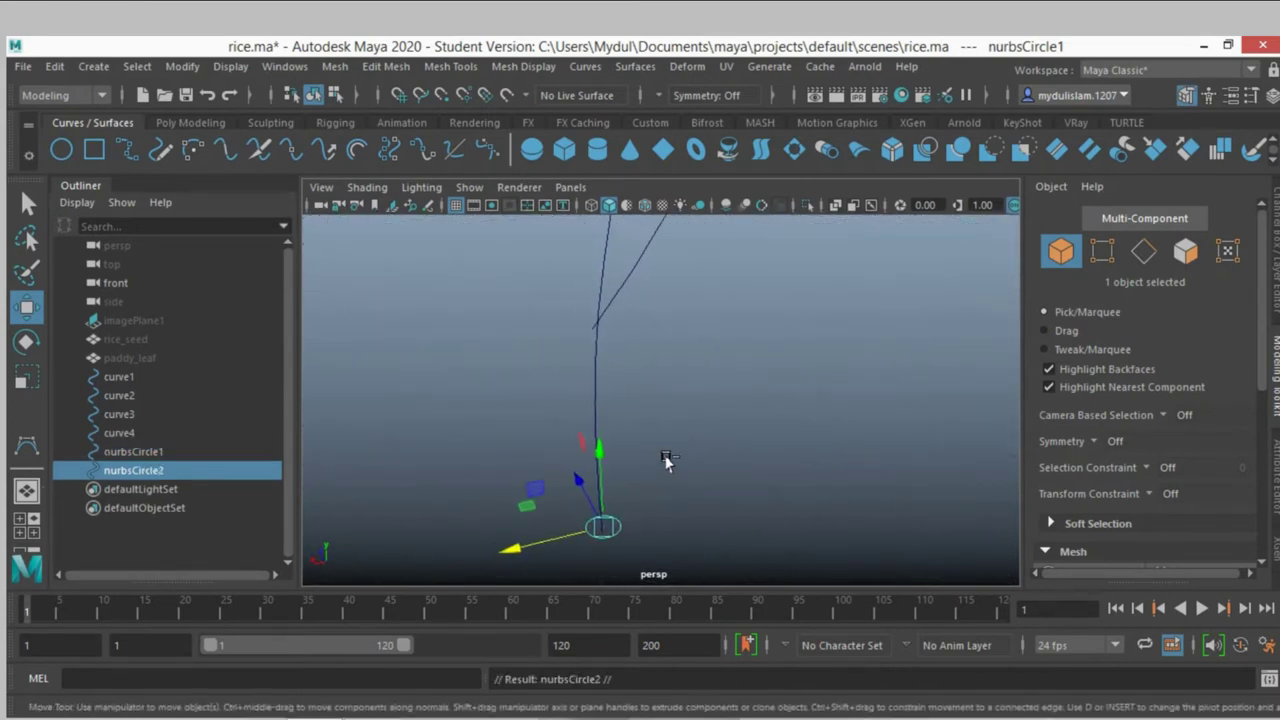
pyautogui.moveTo(600, 449); pyautogui.dragTo(608, 206)
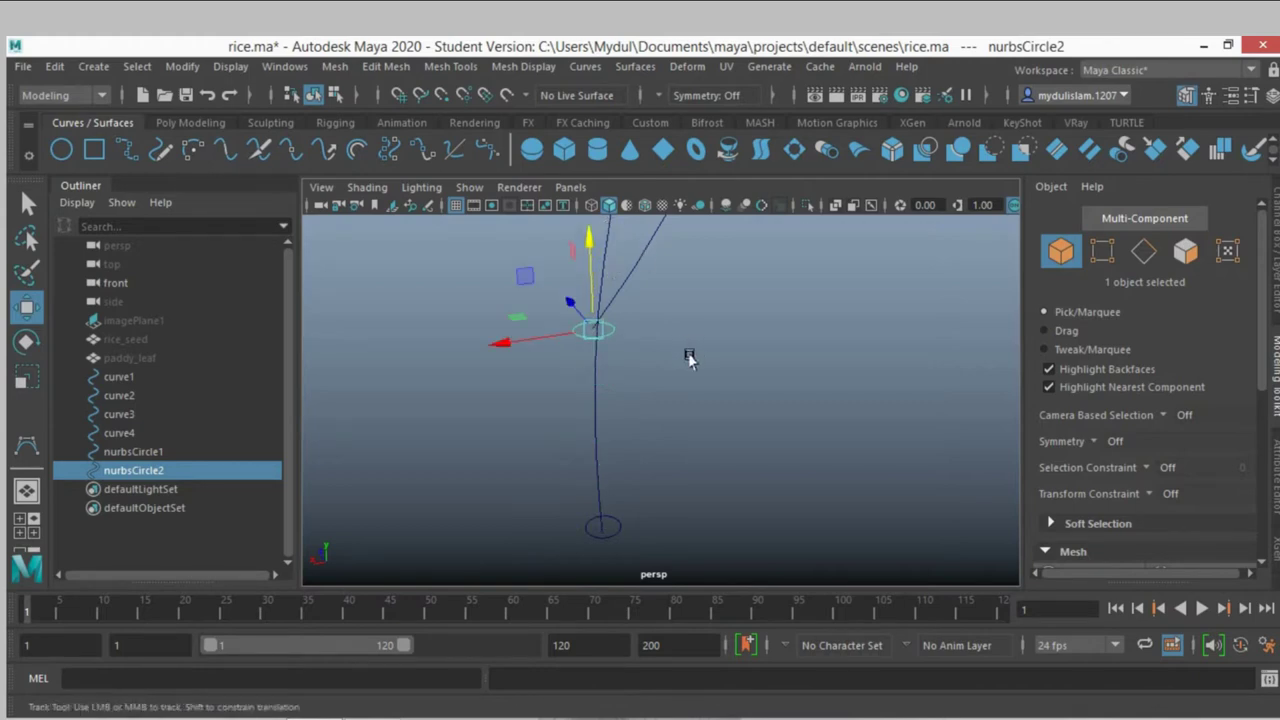
pyautogui.moveTo(686, 357)
pyautogui.keyDown('alt'); pyautogui.mouseDown()
pyautogui.moveTo(734, 420)
pyautogui.moveTo(754, 425)
pyautogui.mouseUp(); pyautogui.keyUp('alt')
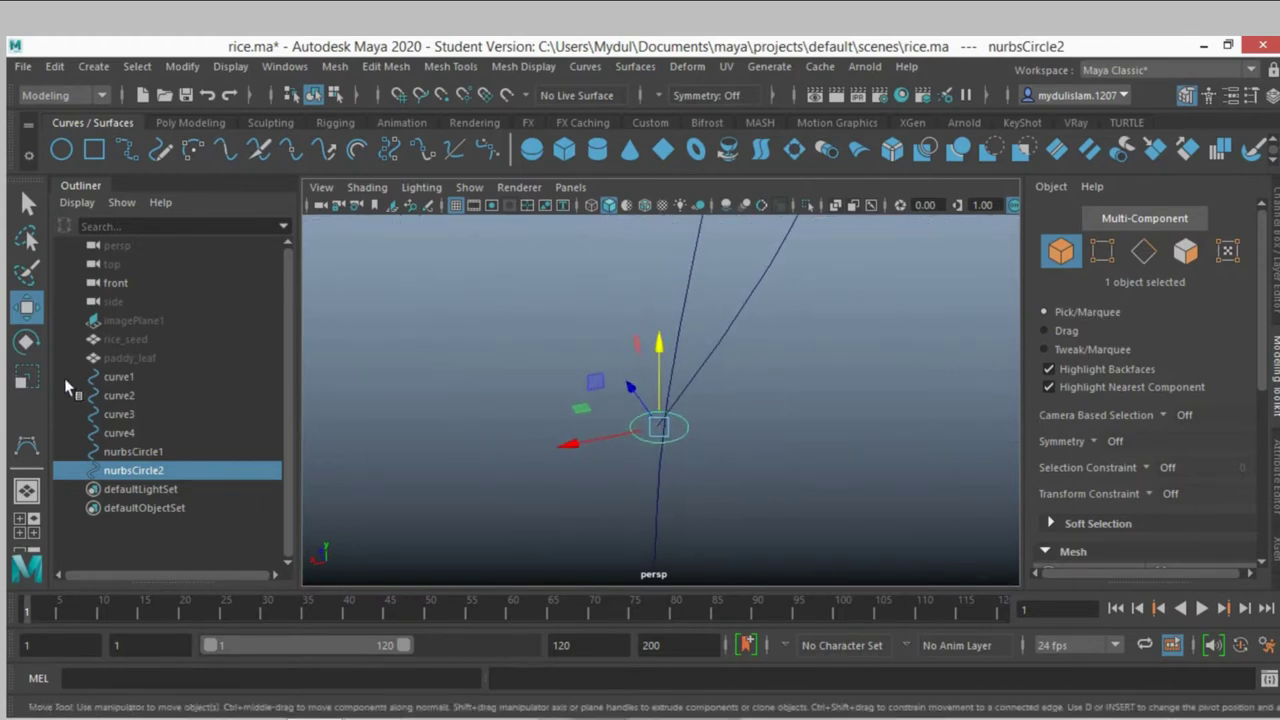
# Tilt nurbsCircle2 about 43° along the branch and freeze its transformations
pyautogui.click(27, 342)
pyautogui.moveTo(590, 390); pyautogui.dragTo(642, 340)
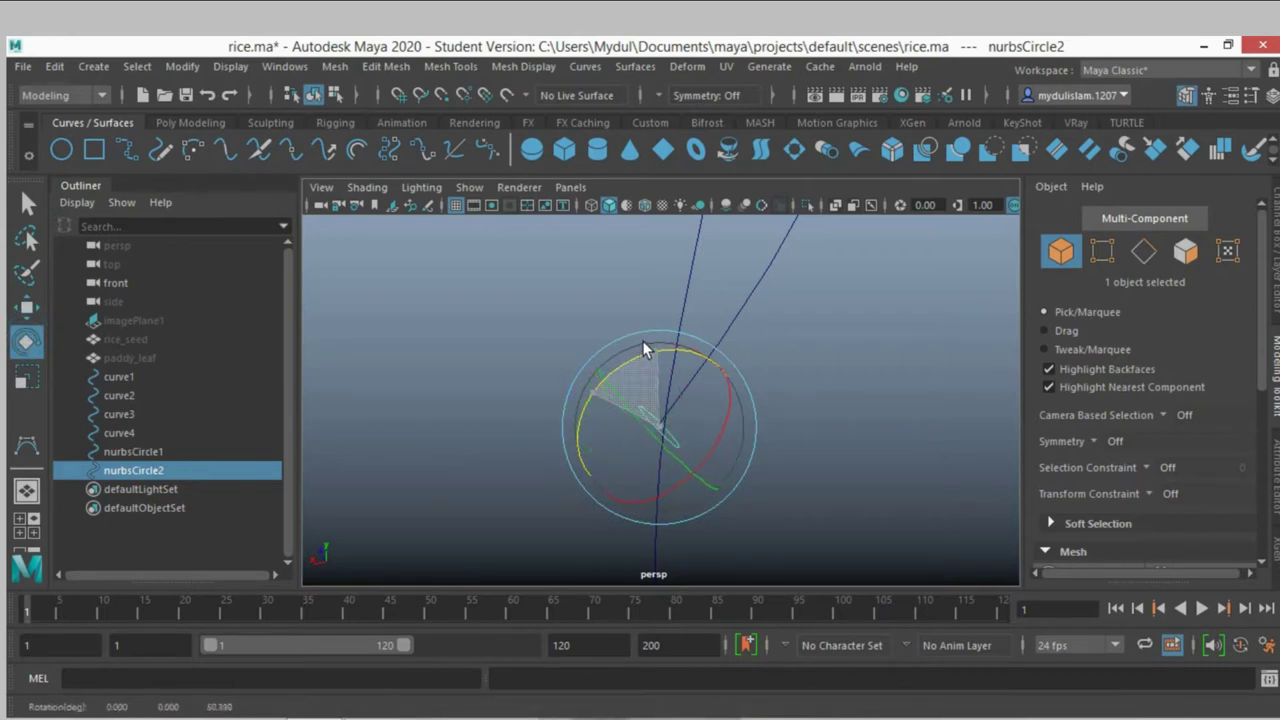
pyautogui.keyDown('alt'); pyautogui.moveTo(871, 340); pyautogui.dragTo(760, 336); pyautogui.keyUp('alt')
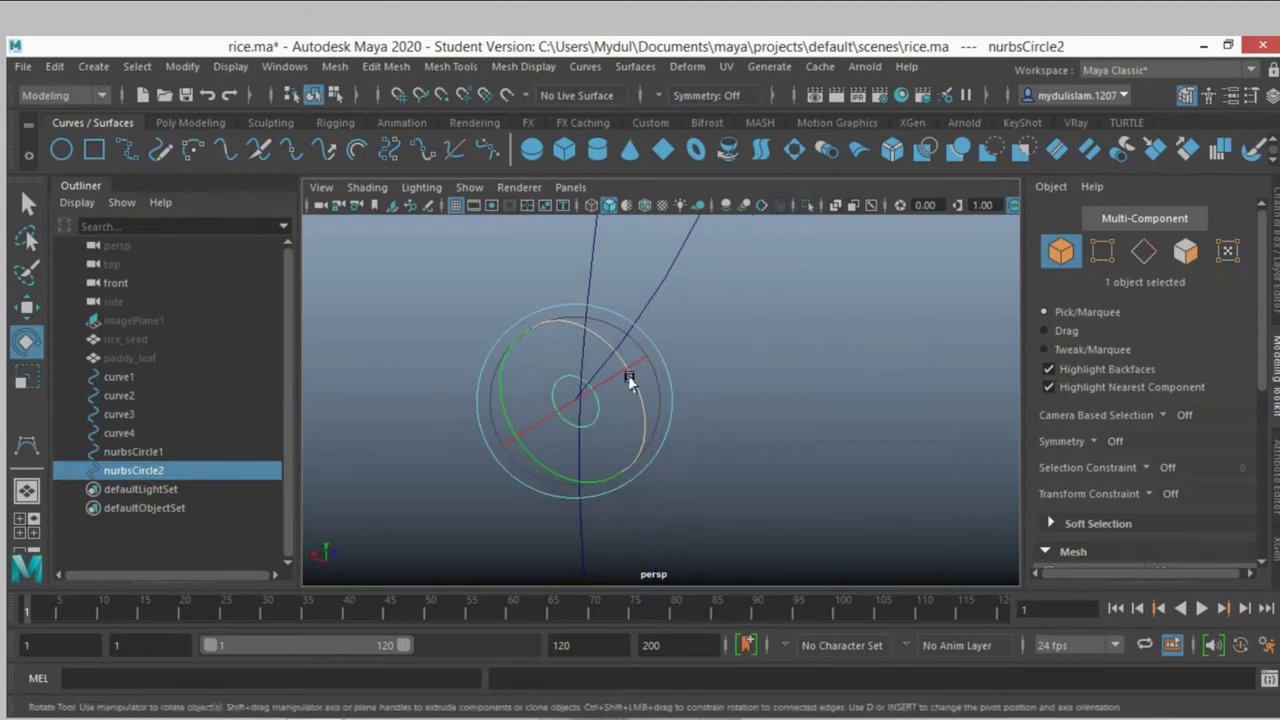
pyautogui.moveTo(630, 373); pyautogui.dragTo(667, 385)
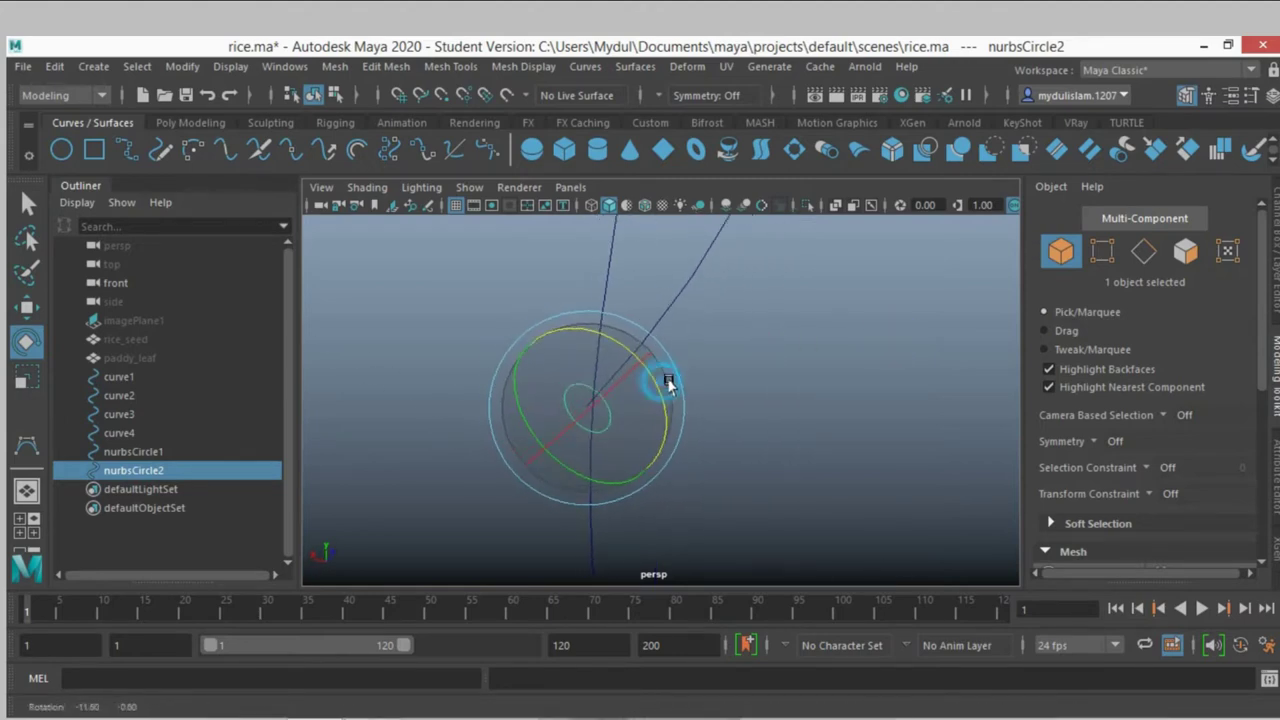
pyautogui.click(182, 67)
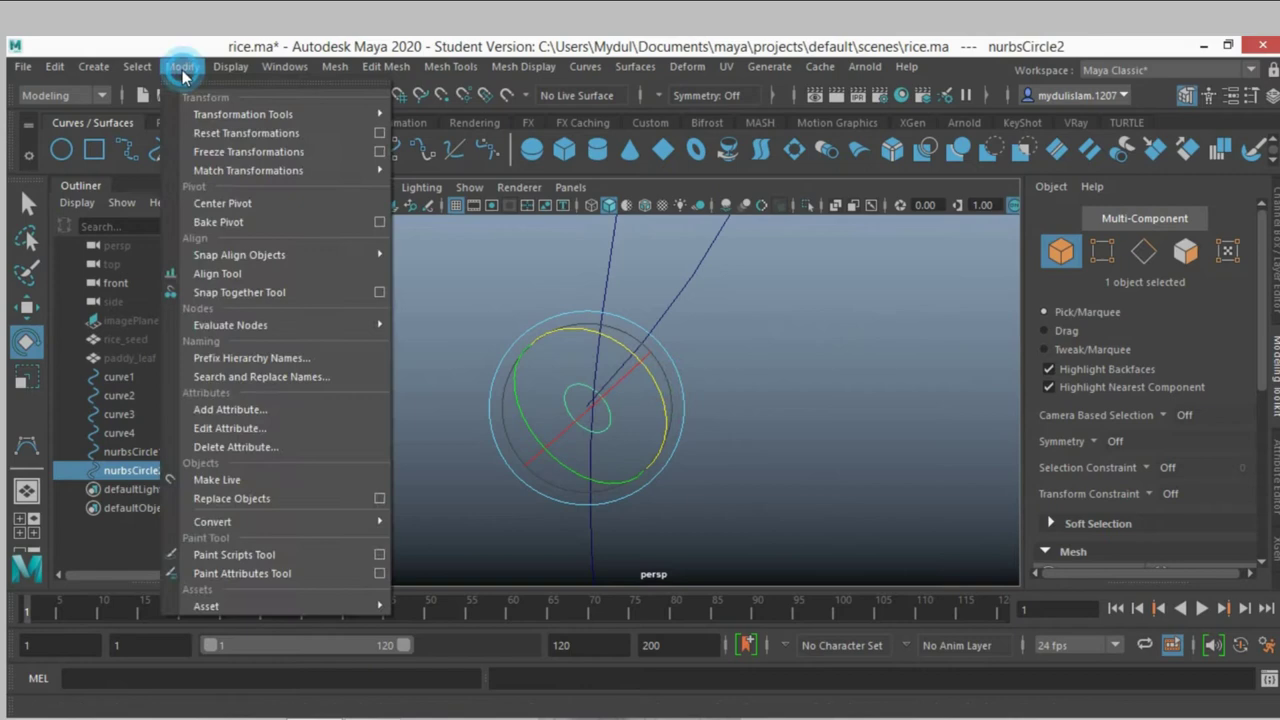
pyautogui.click(237, 151)
pyautogui.moveTo(409, 283)
pyautogui.keyDown('alt'); pyautogui.mouseDown()
pyautogui.moveTo(545, 300)
pyautogui.moveTo(571, 334)
pyautogui.moveTo(555, 332)
pyautogui.mouseUp(); pyautogui.keyUp('alt')
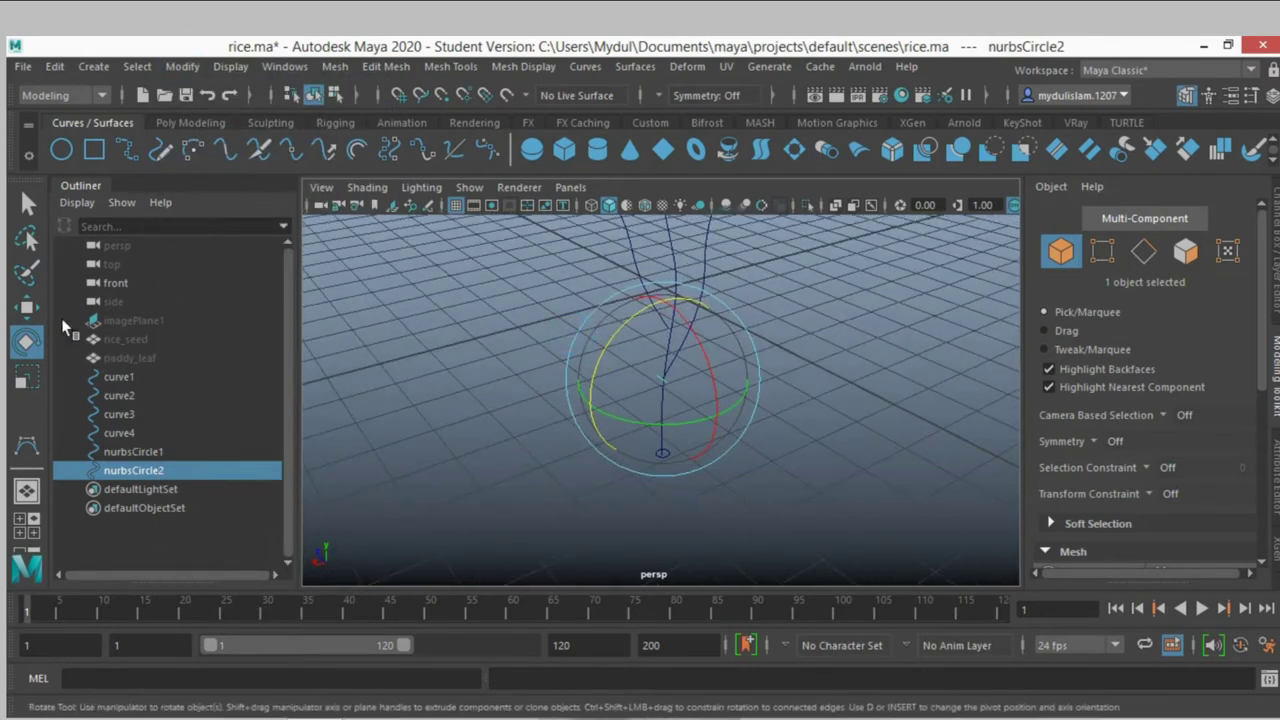
# Duplicate nurbsCircle1 and move nurbsCircle3 up the stem and sideways onto a branch
pyautogui.click(30, 203)
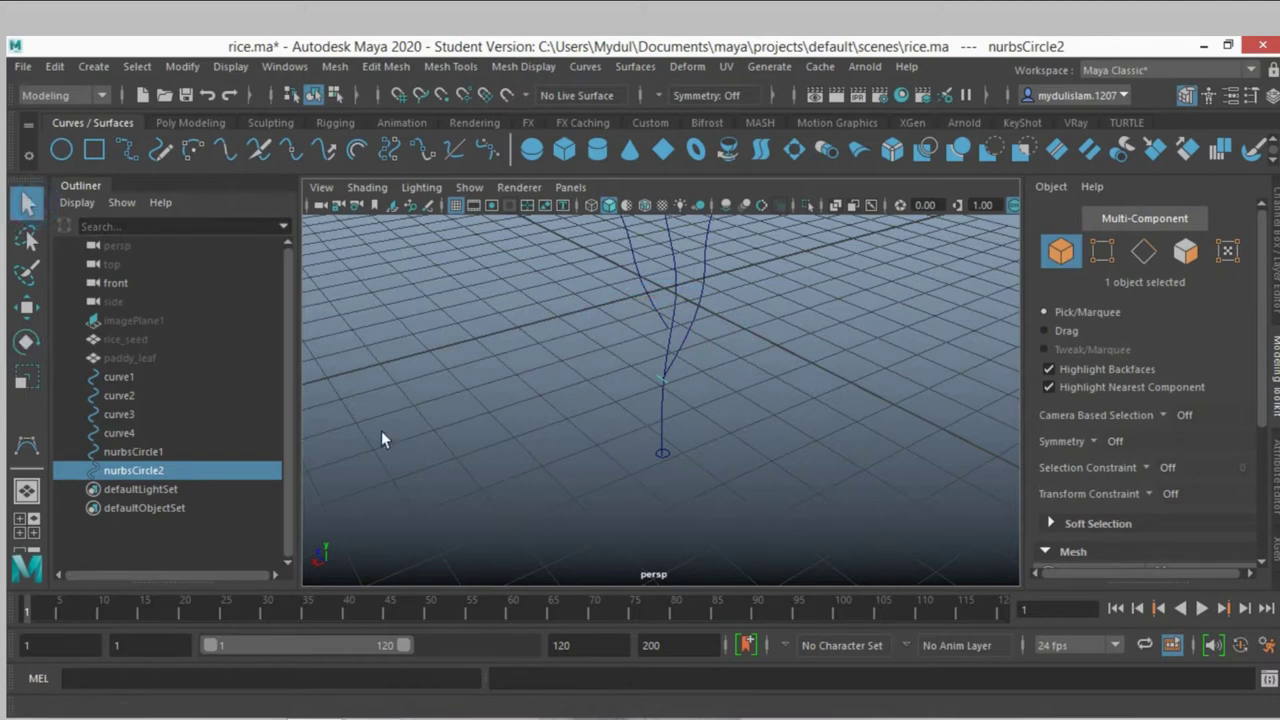
pyautogui.click(666, 452)
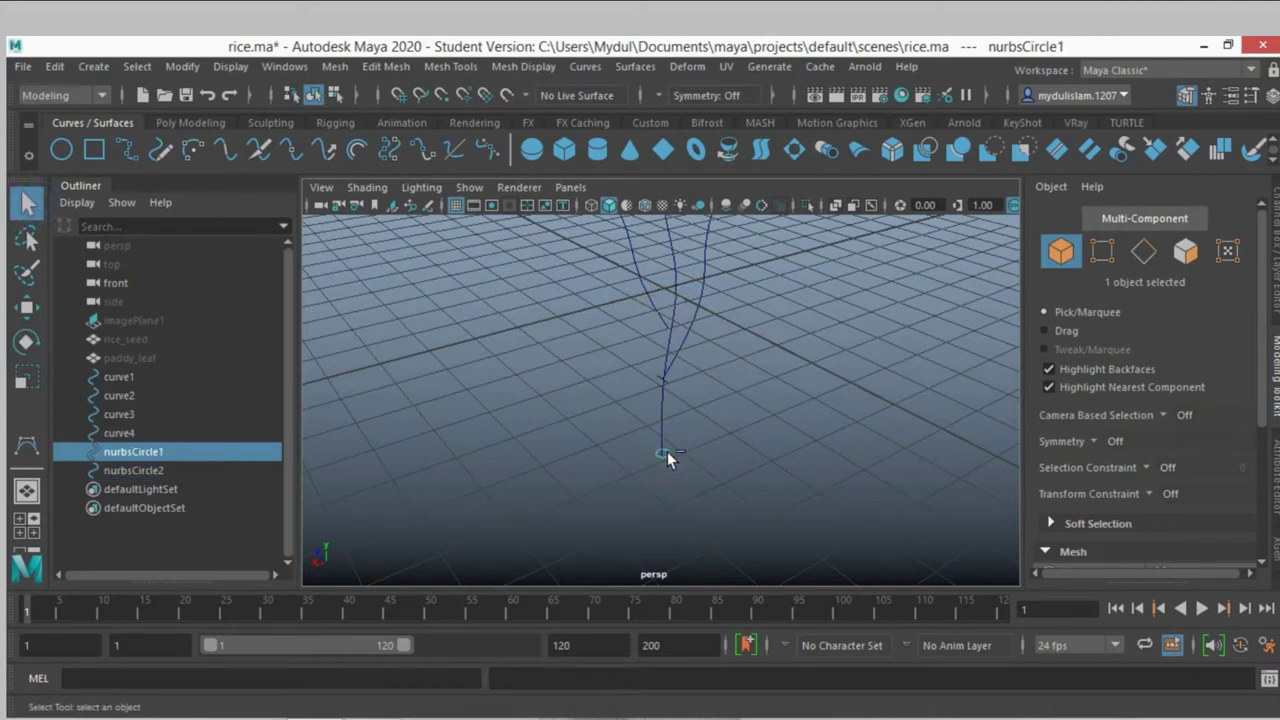
pyautogui.hotkey('ctrl', 'd')
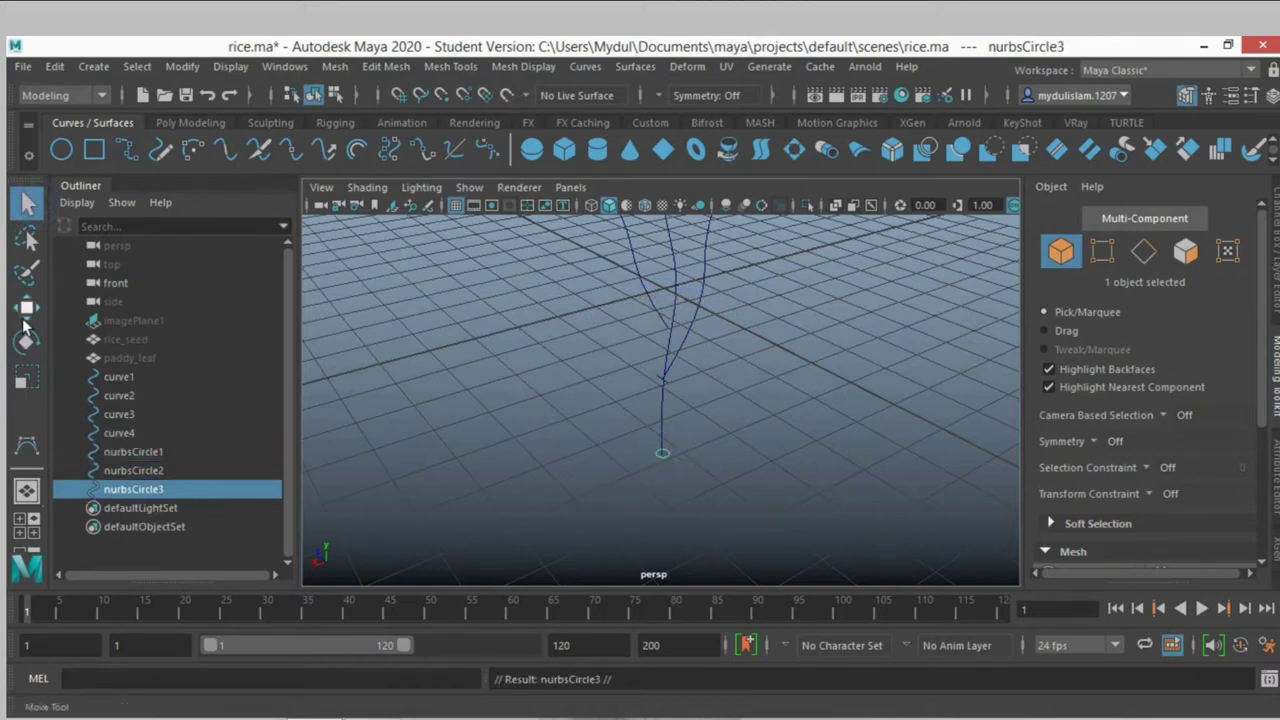
pyautogui.press('w')
pyautogui.moveTo(666, 393); pyautogui.dragTo(666, 241)
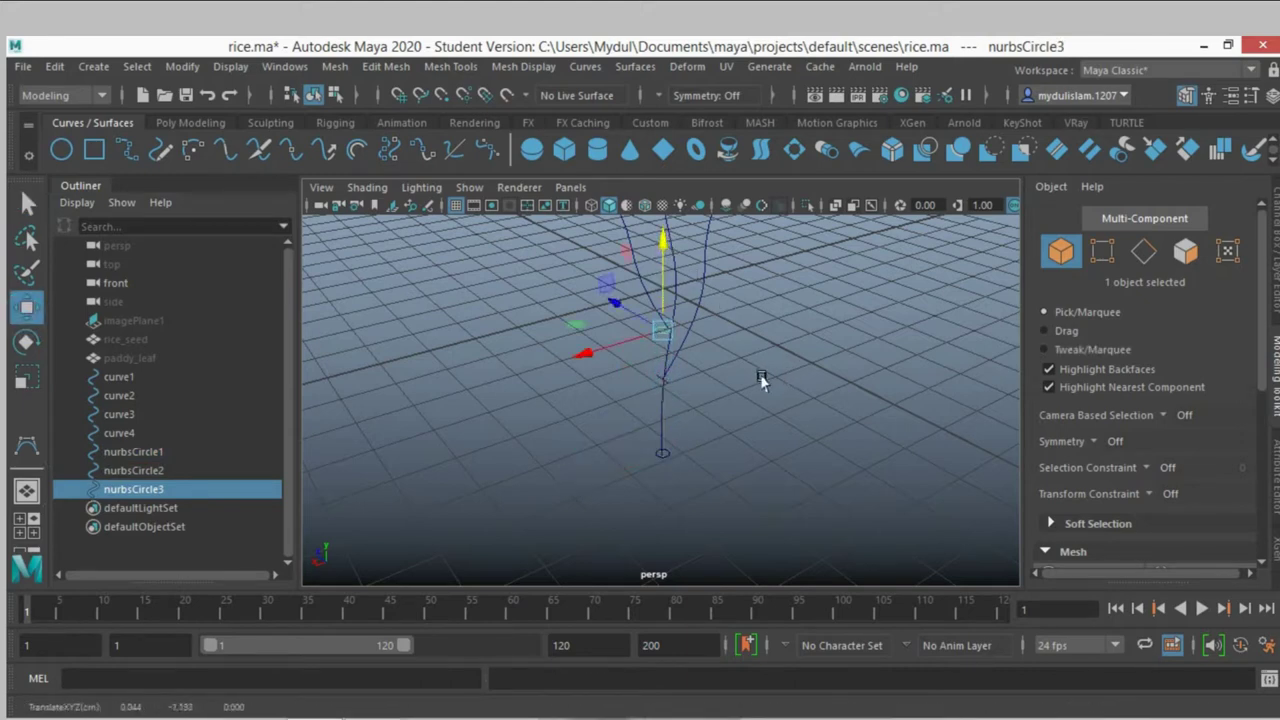
pyautogui.press('f')
pyautogui.scroll(-3, 762, 419)
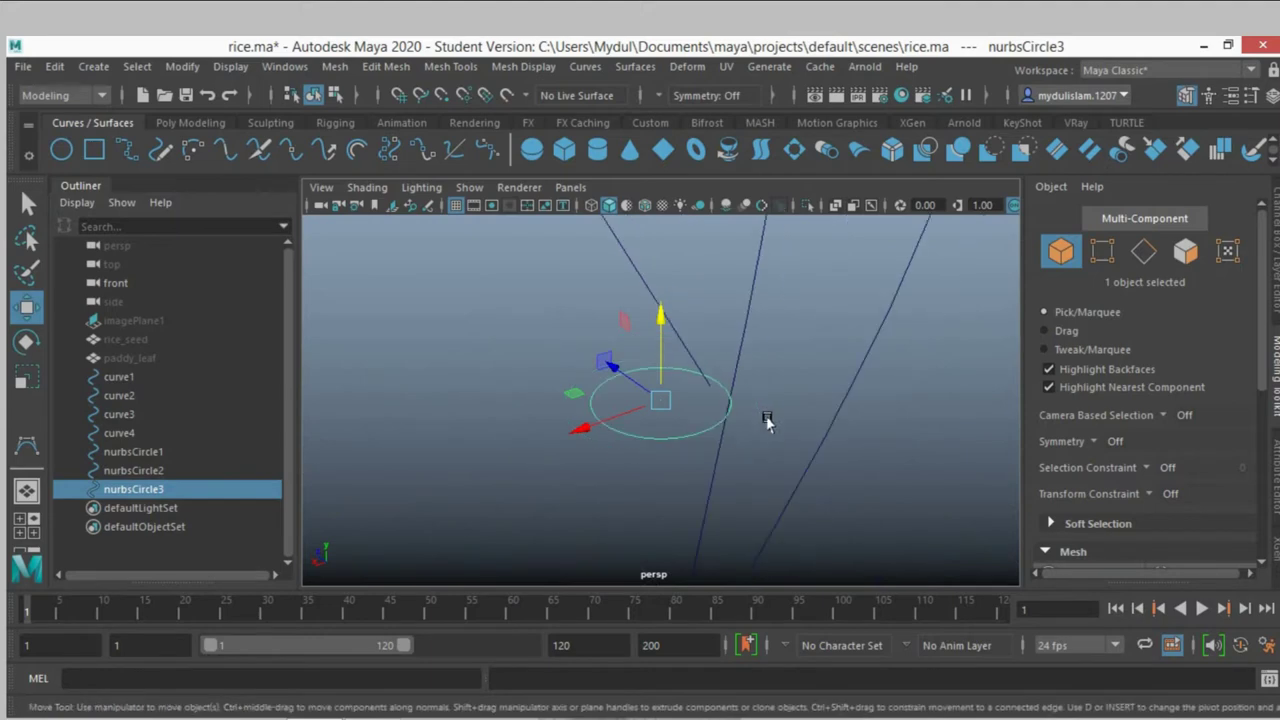
pyautogui.moveTo(776, 428)
pyautogui.keyDown('alt'); pyautogui.mouseDown()
pyautogui.moveTo(617, 425)
pyautogui.moveTo(643, 428)
pyautogui.mouseUp(); pyautogui.keyUp('alt')
# Tilt nurbsCircle3 about 48°, hide the viewport grid, and reselect nurbsCircle1
pyautogui.click(27, 341)
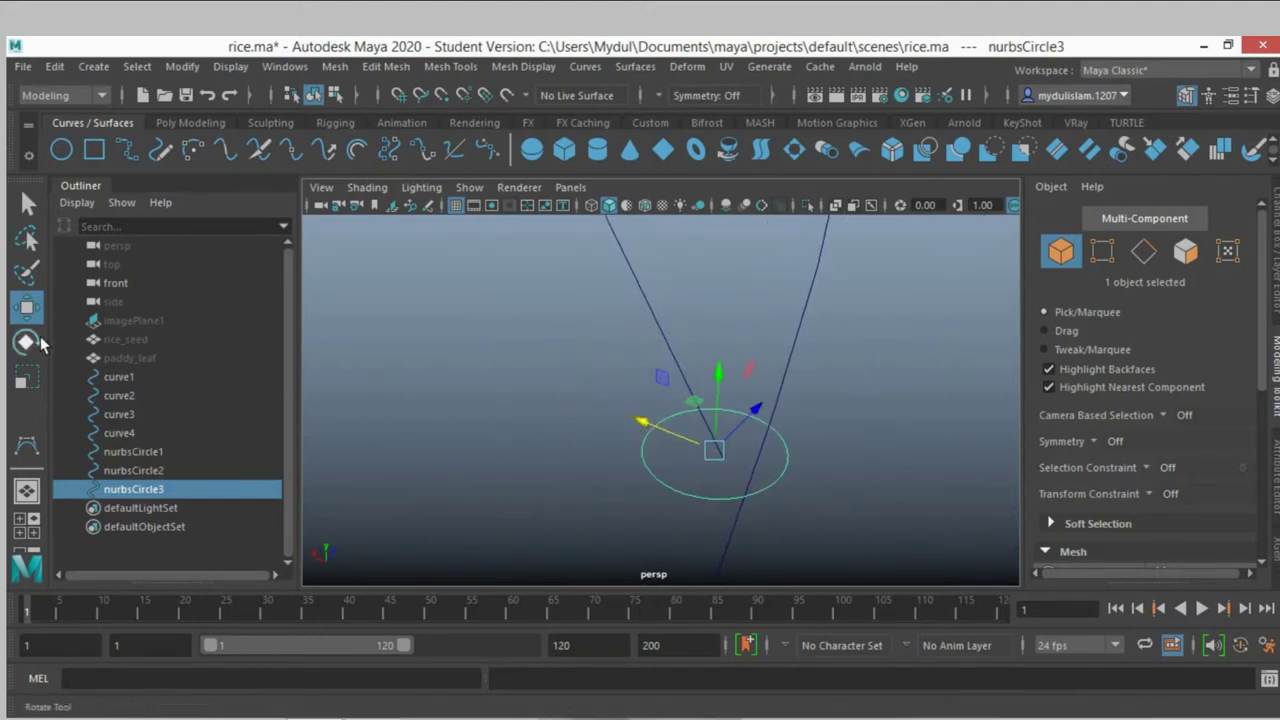
pyautogui.moveTo(766, 420); pyautogui.dragTo(730, 370)
pyautogui.moveTo(863, 391)
pyautogui.keyDown('alt'); pyautogui.mouseDown()
pyautogui.moveTo(643, 311)
pyautogui.moveTo(597, 317)
pyautogui.moveTo(533, 358)
pyautogui.mouseUp(); pyautogui.keyUp('alt')
pyautogui.press('f')
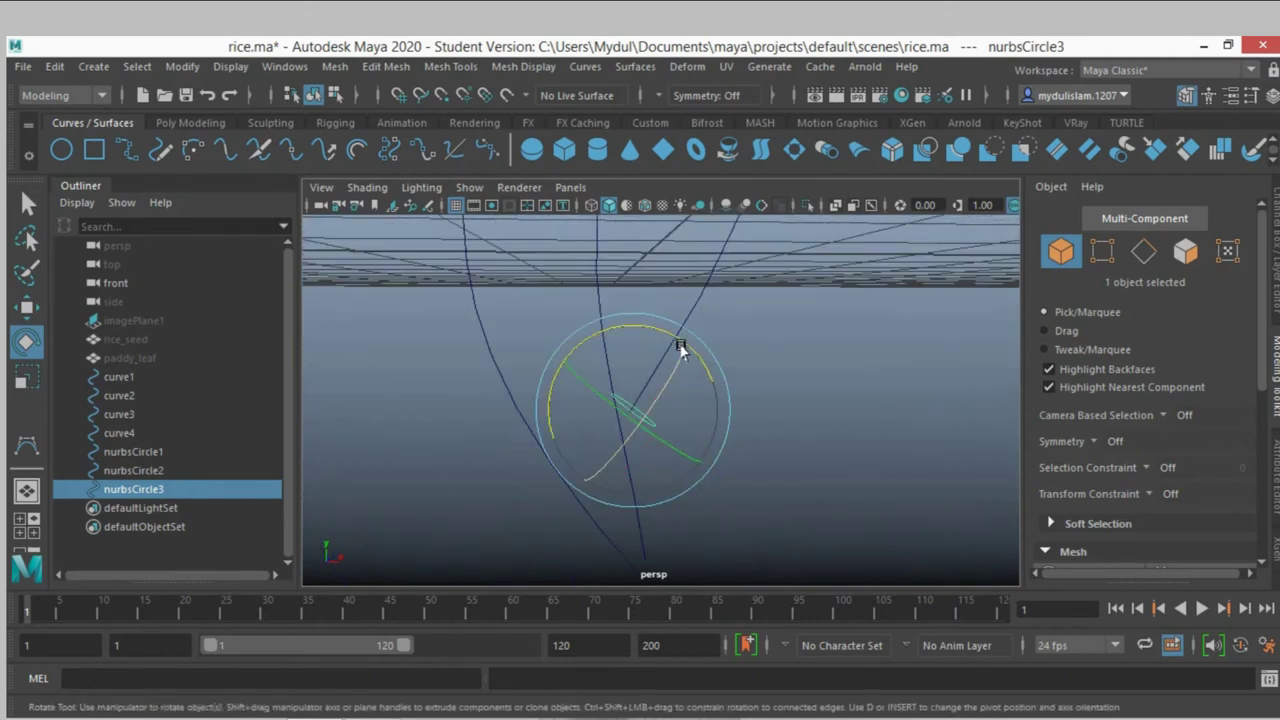
pyautogui.moveTo(681, 353)
pyautogui.keyDown('alt'); pyautogui.mouseDown()
pyautogui.moveTo(700, 360)
pyautogui.moveTo(671, 374)
pyautogui.moveTo(672, 415)
pyautogui.moveTo(686, 417)
pyautogui.moveTo(686, 380)
pyautogui.moveTo(726, 420)
pyautogui.moveTo(740, 330)
pyautogui.mouseUp(); pyautogui.keyUp('alt')
pyautogui.click(455, 205)
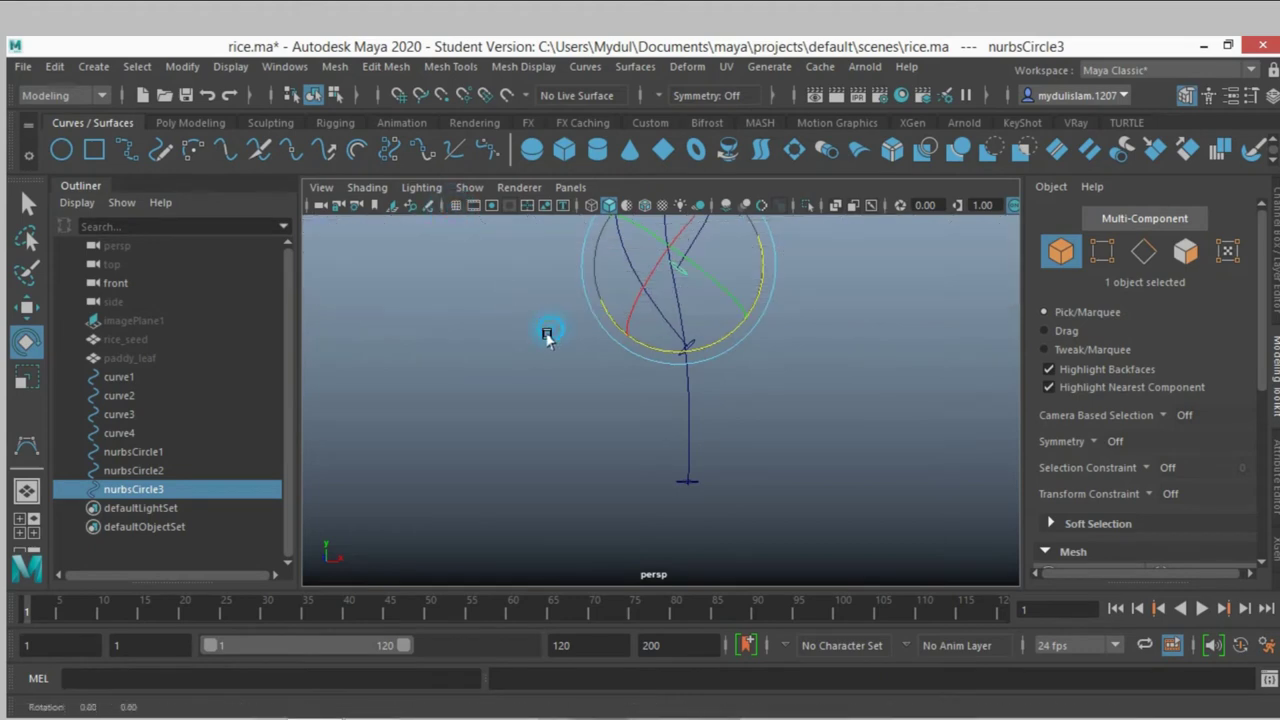
pyautogui.keyDown('alt'); pyautogui.moveTo(543, 327); pyautogui.dragTo(537, 338); pyautogui.keyUp('alt')
pyautogui.click(676, 488)
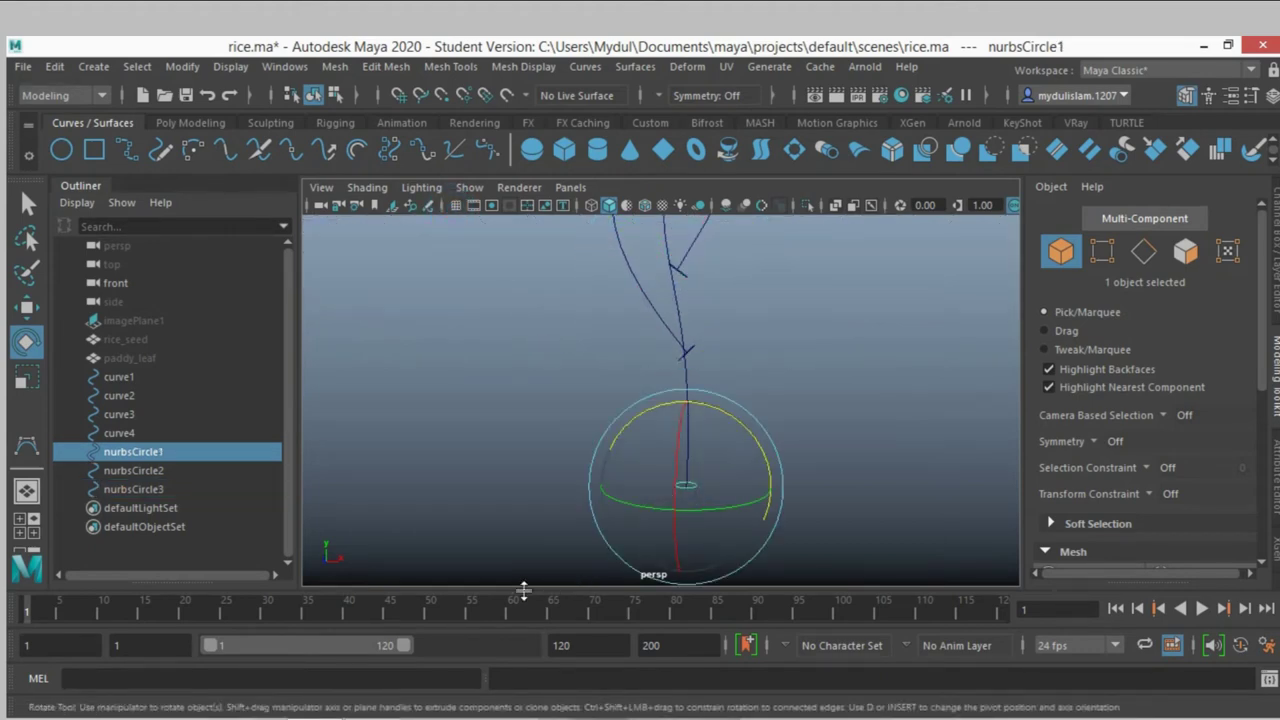
# Duplicate the base circle and raise nurbsCircle4 up toward the upper branch
pyautogui.hotkey('ctrl', 'd')
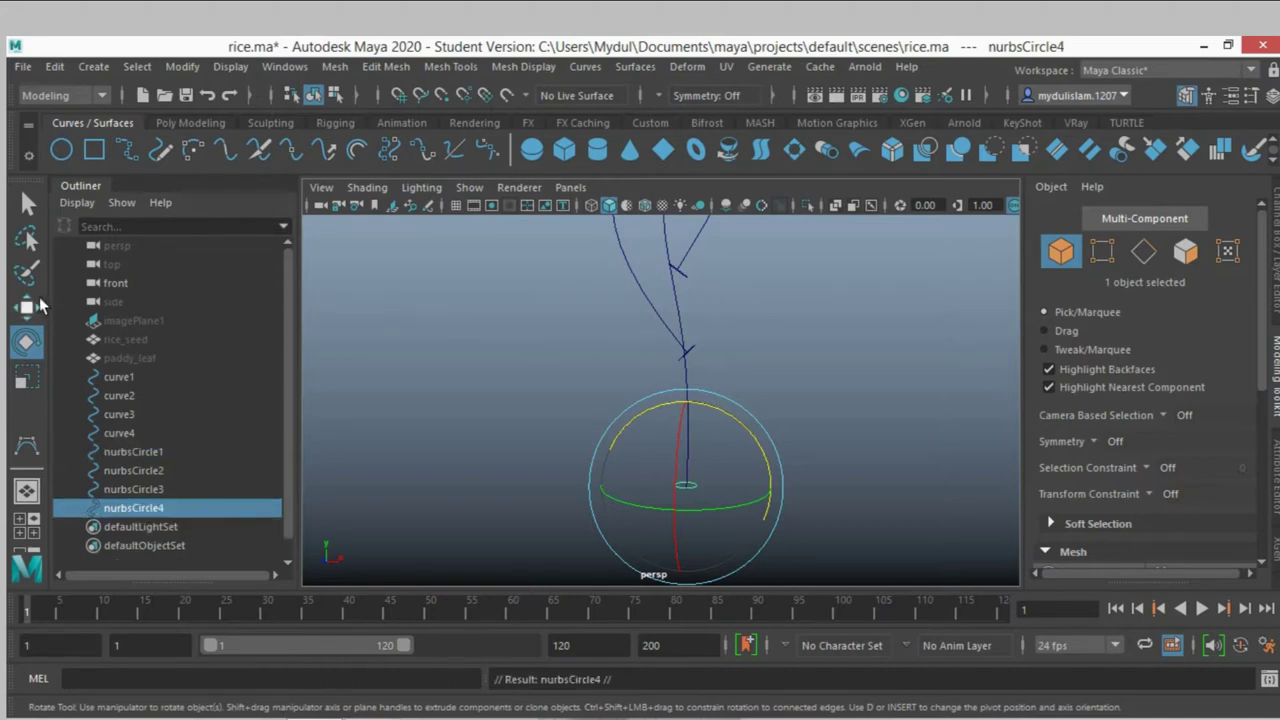
pyautogui.click(27, 306)
pyautogui.moveTo(686, 396); pyautogui.dragTo(700, 172)
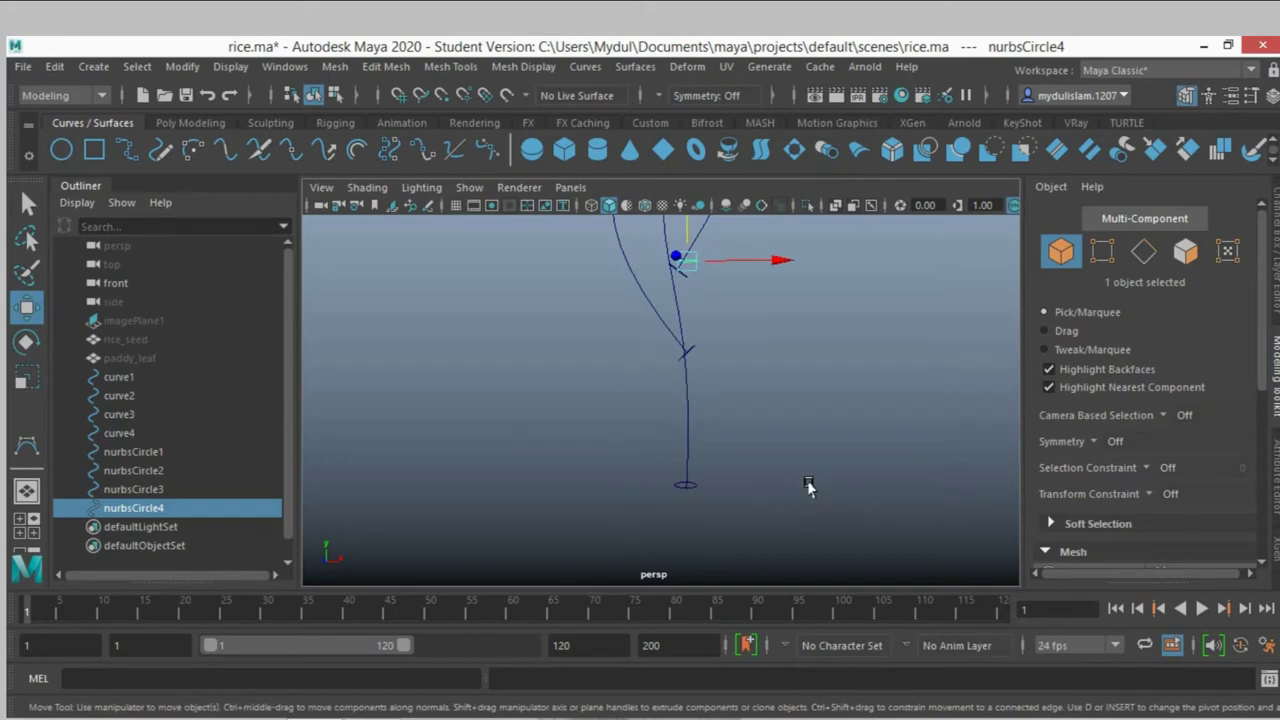
pyautogui.scroll(-1, 800, 478)
pyautogui.scroll(-2, 789, 469)
pyautogui.scroll(-2, 783, 452)
pyautogui.scroll(-3, 778, 490)
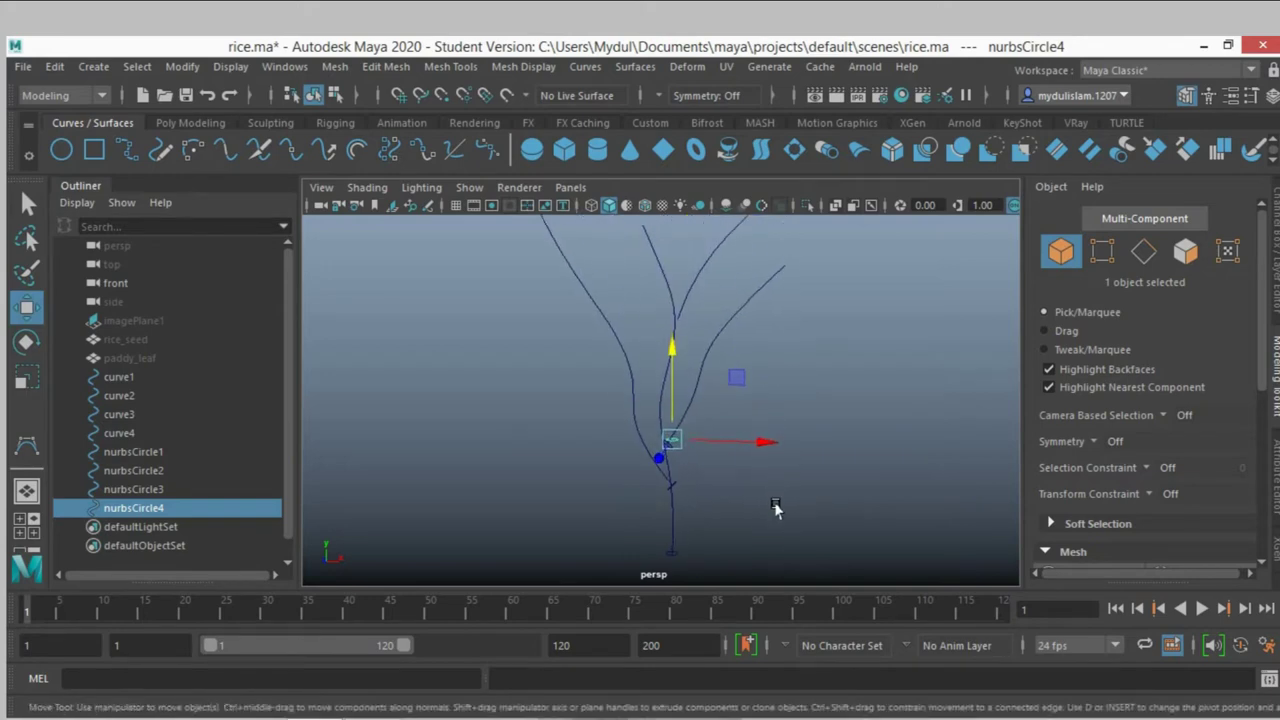
pyautogui.keyDown('alt'); pyautogui.moveTo(775, 508); pyautogui.dragTo(771, 486); pyautogui.keyUp('alt')
pyautogui.moveTo(686, 352); pyautogui.dragTo(690, 243)
pyautogui.moveTo(748, 334); pyautogui.dragTo(757, 340)
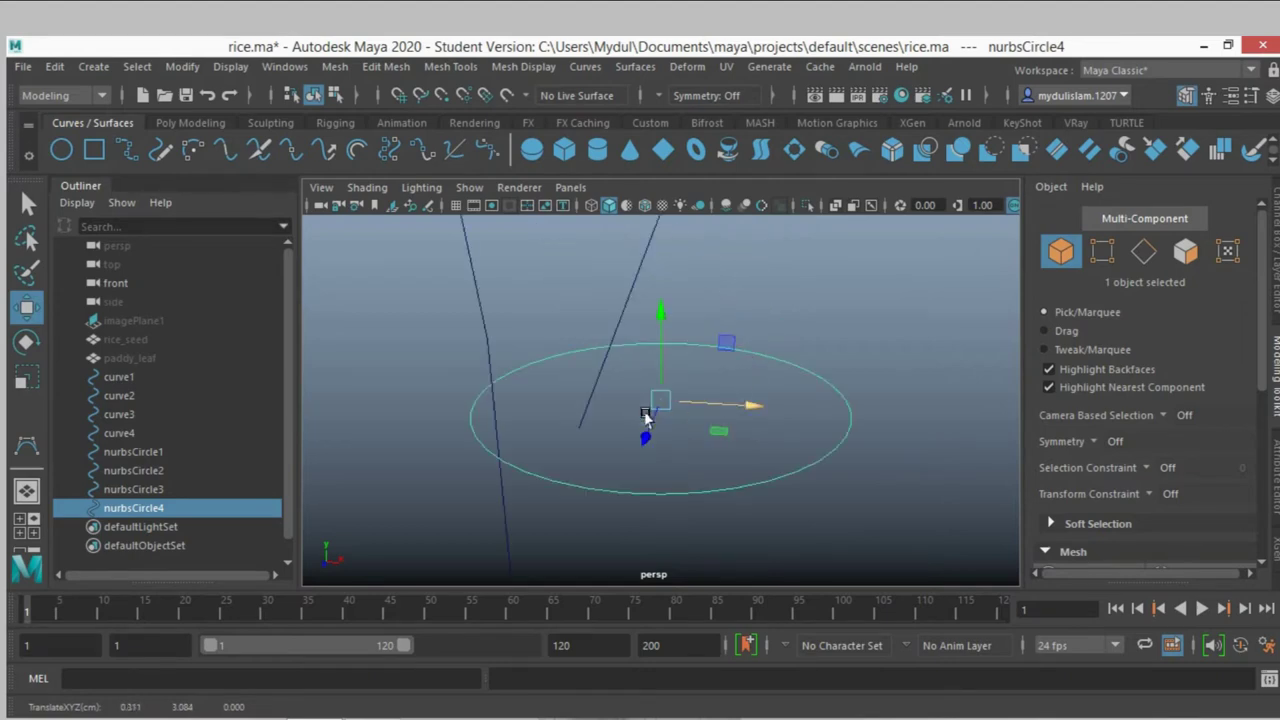
# Slide nurbsCircle4 sideways onto another branch of the stalk
pyautogui.press('e')
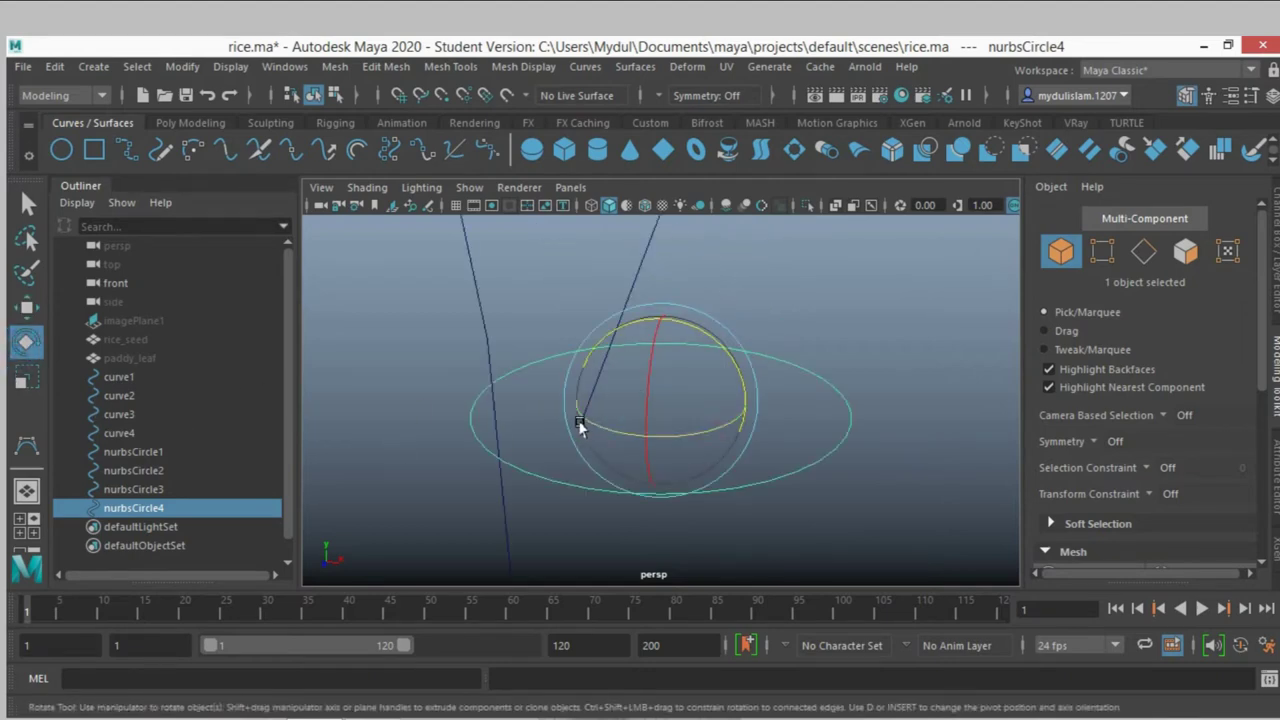
pyautogui.keyDown('alt'); pyautogui.moveTo(563, 429); pyautogui.dragTo(631, 440); pyautogui.keyUp('alt')
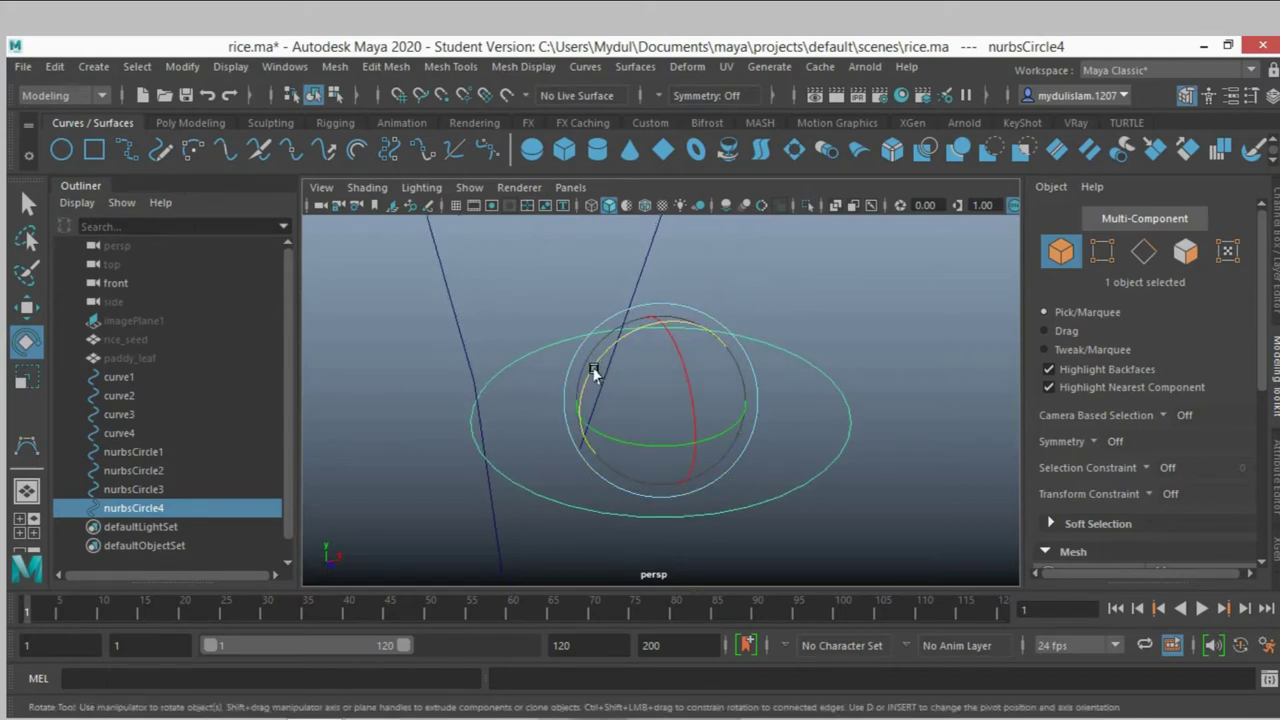
pyautogui.keyDown('alt'); pyautogui.moveTo(593, 372); pyautogui.dragTo(694, 366); pyautogui.keyUp('alt')
pyautogui.scroll(-2, 694, 366)
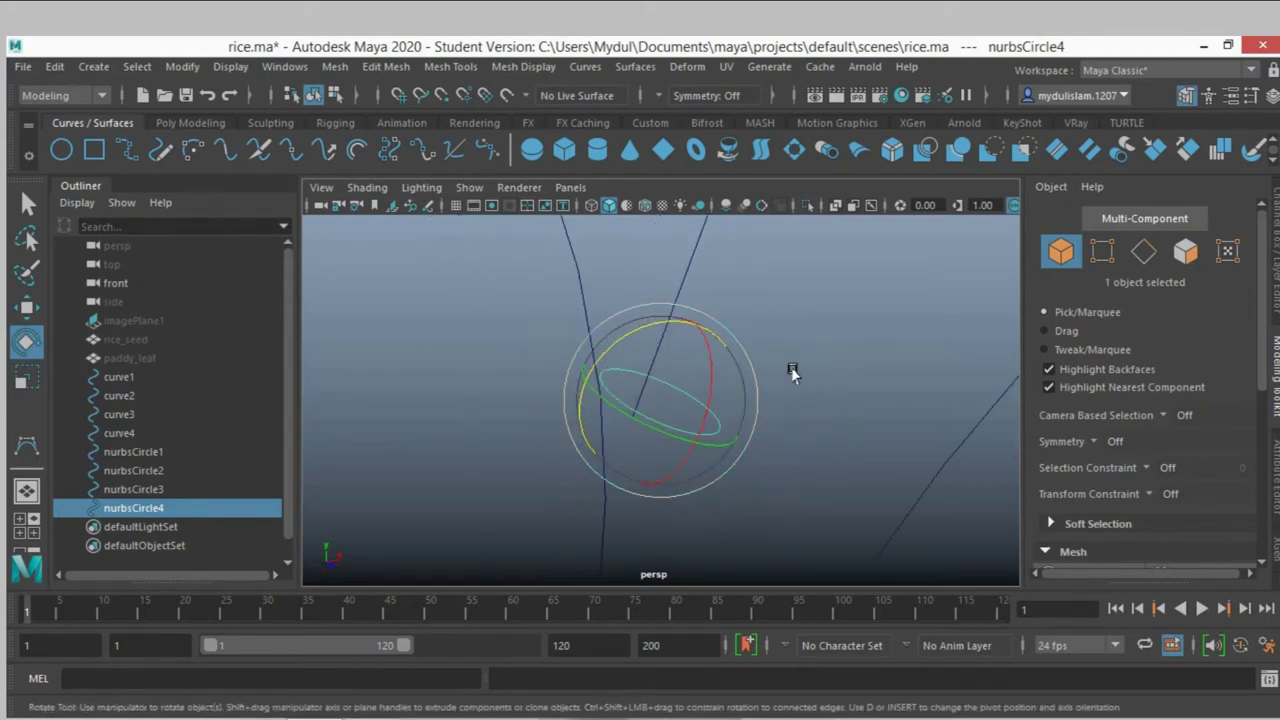
pyautogui.keyDown('alt'); pyautogui.moveTo(791, 372); pyautogui.dragTo(706, 349); pyautogui.keyUp('alt')
pyautogui.click(27, 309)
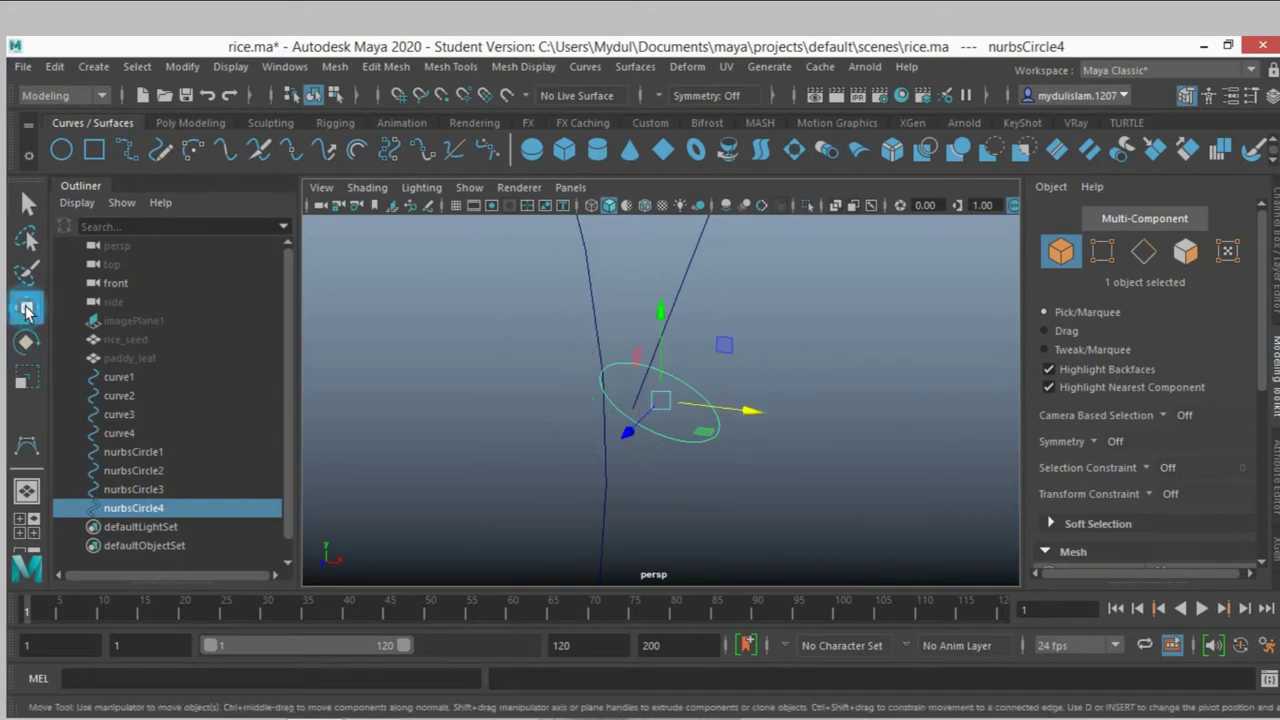
pyautogui.moveTo(760, 411)
pyautogui.mouseDown()
pyautogui.moveTo(745, 411)
pyautogui.moveTo(787, 388)
pyautogui.moveTo(788, 257)
pyautogui.moveTo(826, 334)
pyautogui.moveTo(829, 406)
pyautogui.moveTo(826, 338)
pyautogui.moveTo(826, 386)
pyautogui.moveTo(862, 472)
pyautogui.mouseUp()
pyautogui.scroll(-2, 788, 373)
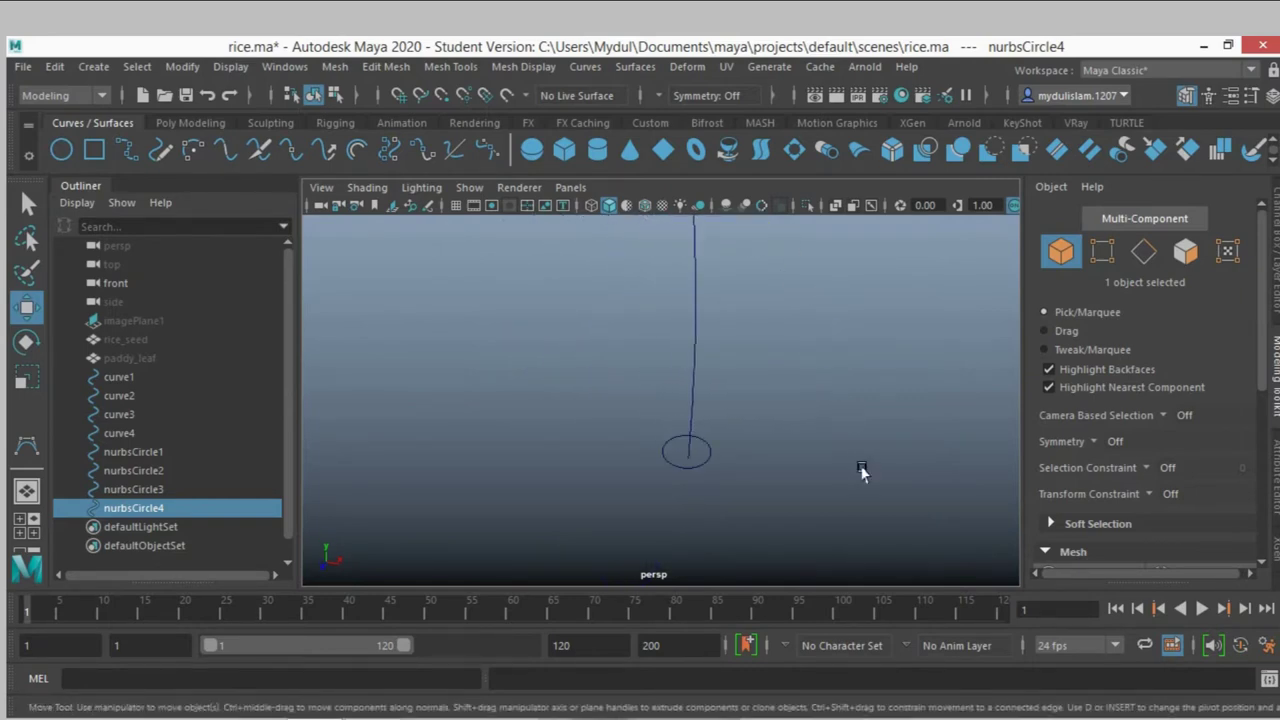
# Select nurbsCircle1 and curve1, and set Extrude to At path with Component pivot
pyautogui.click(662, 482)
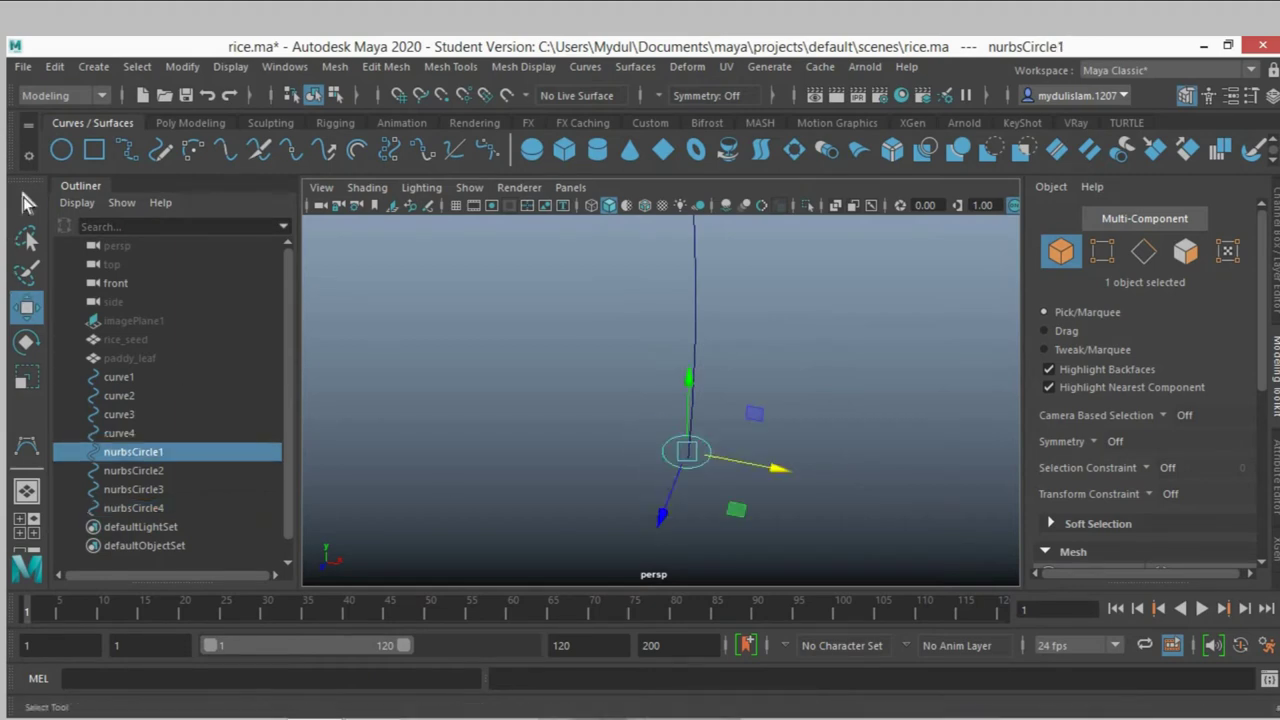
pyautogui.press('q')
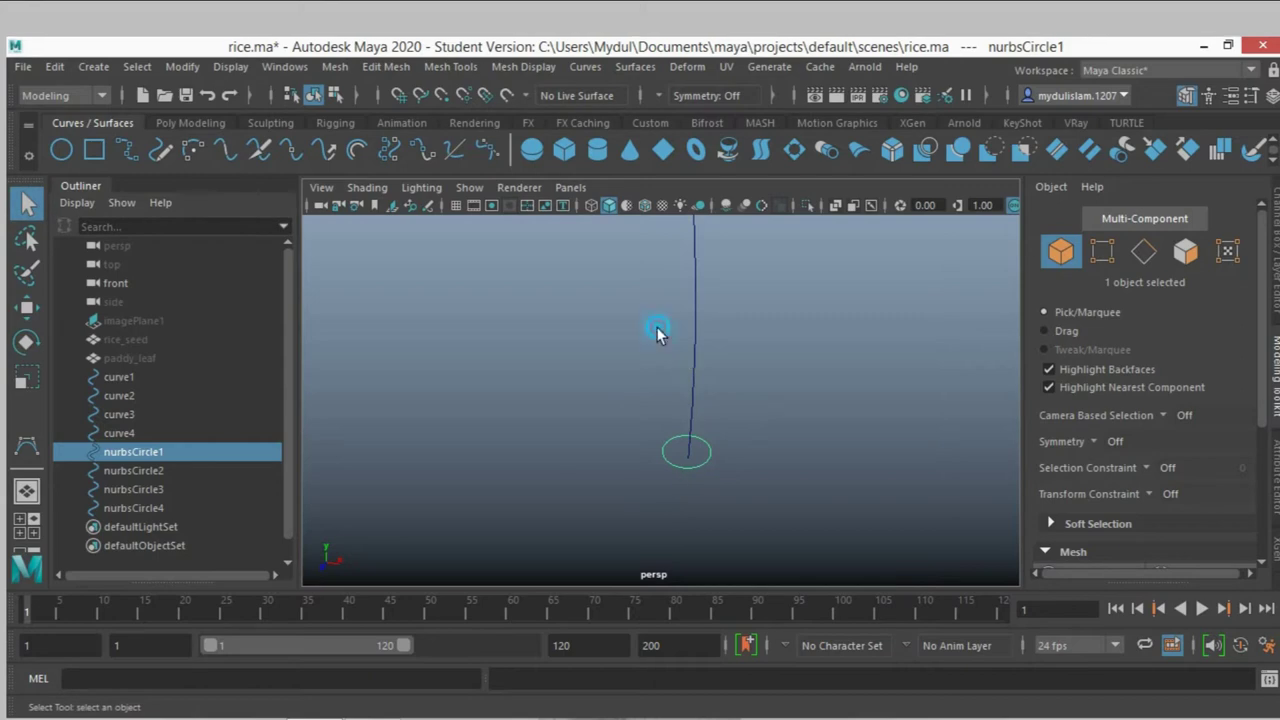
pyautogui.keyDown('shift'); pyautogui.moveTo(657, 324); pyautogui.dragTo(776, 369); pyautogui.keyUp('shift')
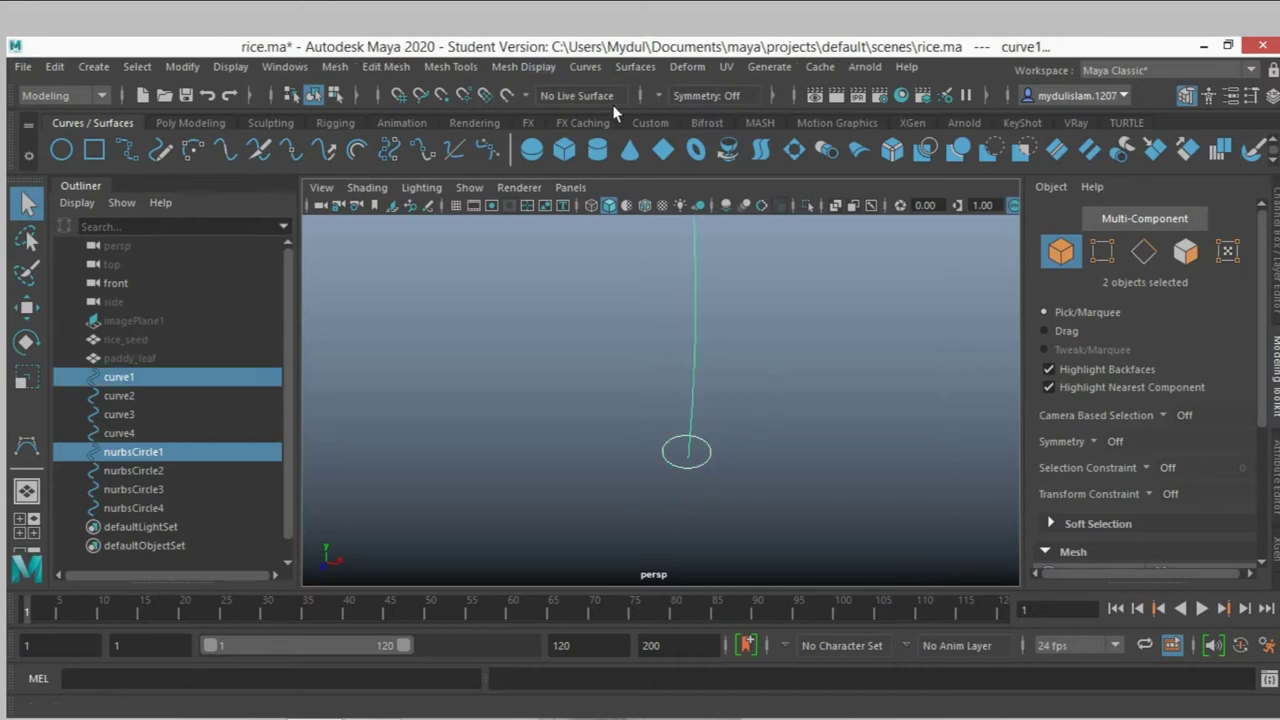
pyautogui.click(635, 66)
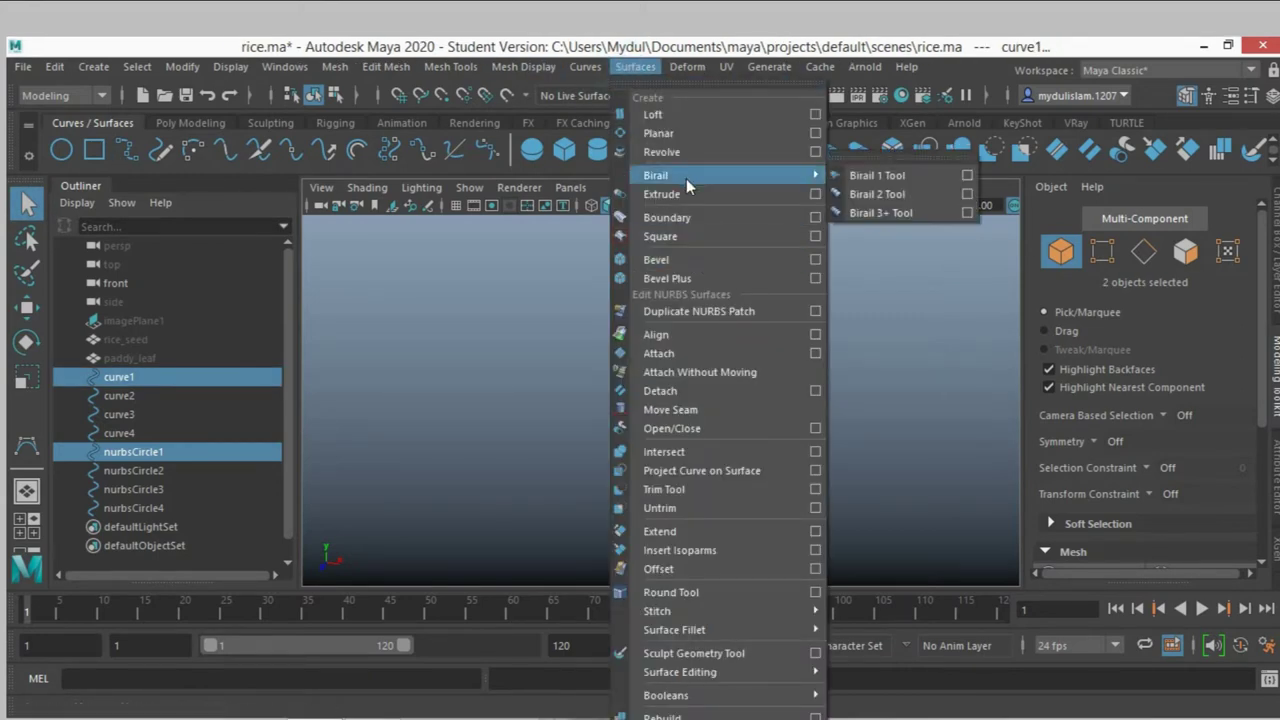
pyautogui.click(812, 192)
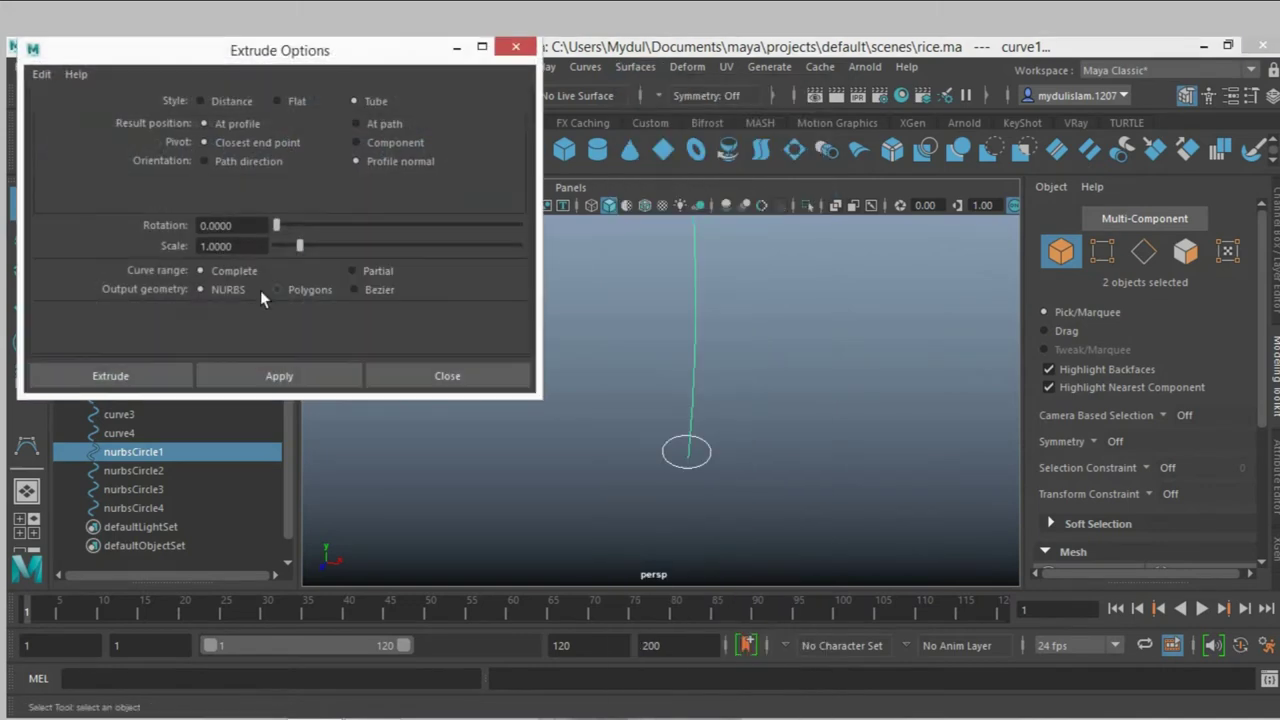
pyautogui.click(41, 74)
pyautogui.click(60, 112)
pyautogui.click(357, 127)
pyautogui.click(389, 147)
# Set Extrude to Path direction, Polygons, Partial range, Quads, and Count 200
pyautogui.click(202, 158)
pyautogui.click(277, 290)
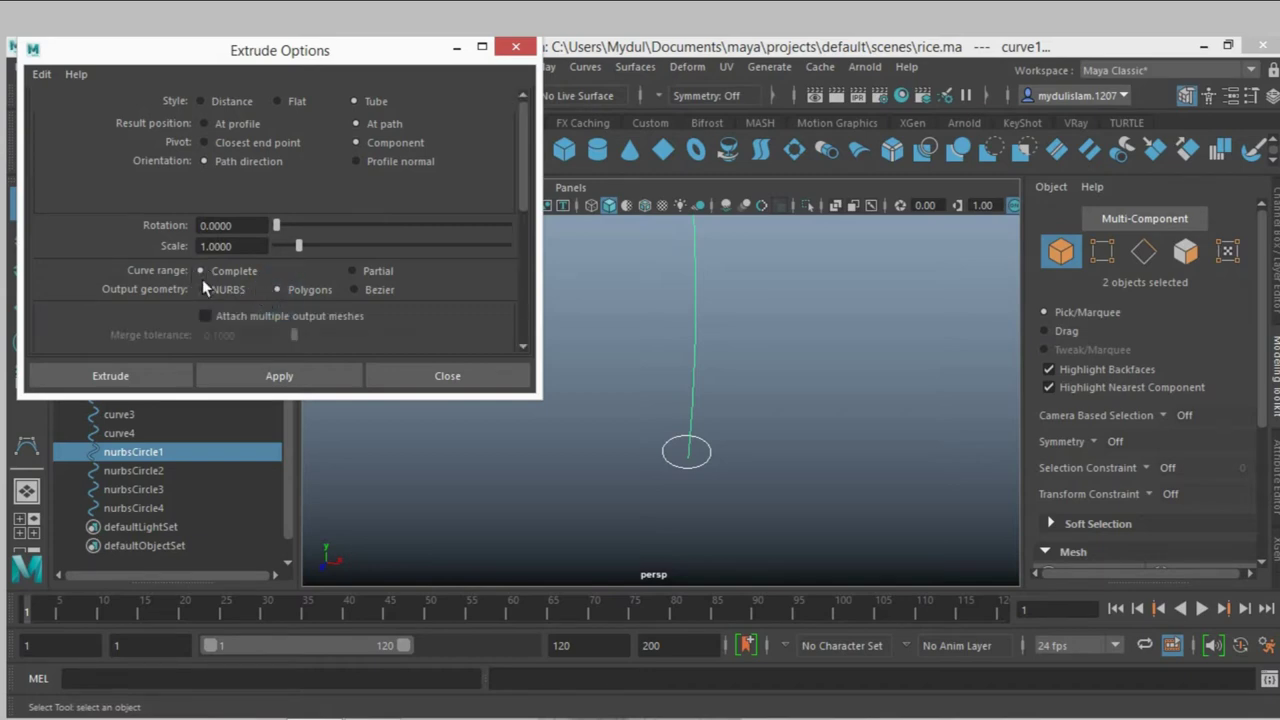
pyautogui.click(351, 270)
pyautogui.scroll(-2, 245, 308)
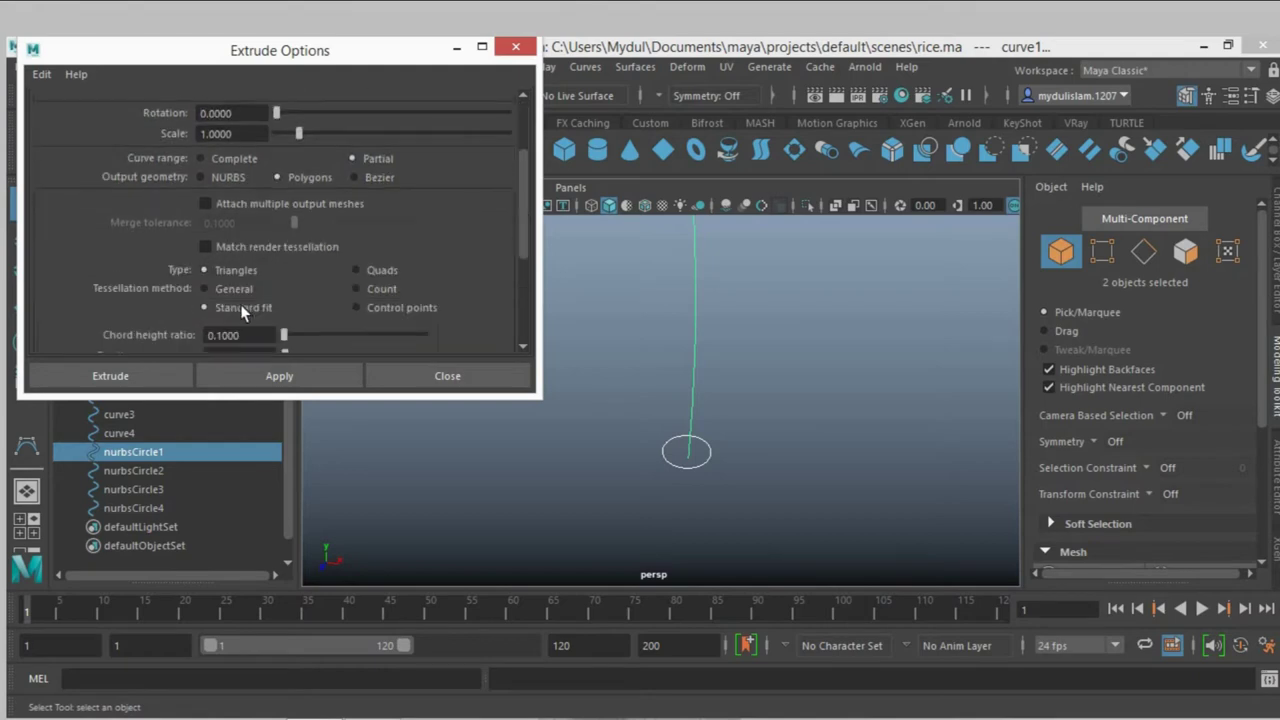
pyautogui.scroll(-1, 240, 310)
pyautogui.scroll(1, 240, 315)
pyautogui.click(355, 270)
pyautogui.click(358, 289)
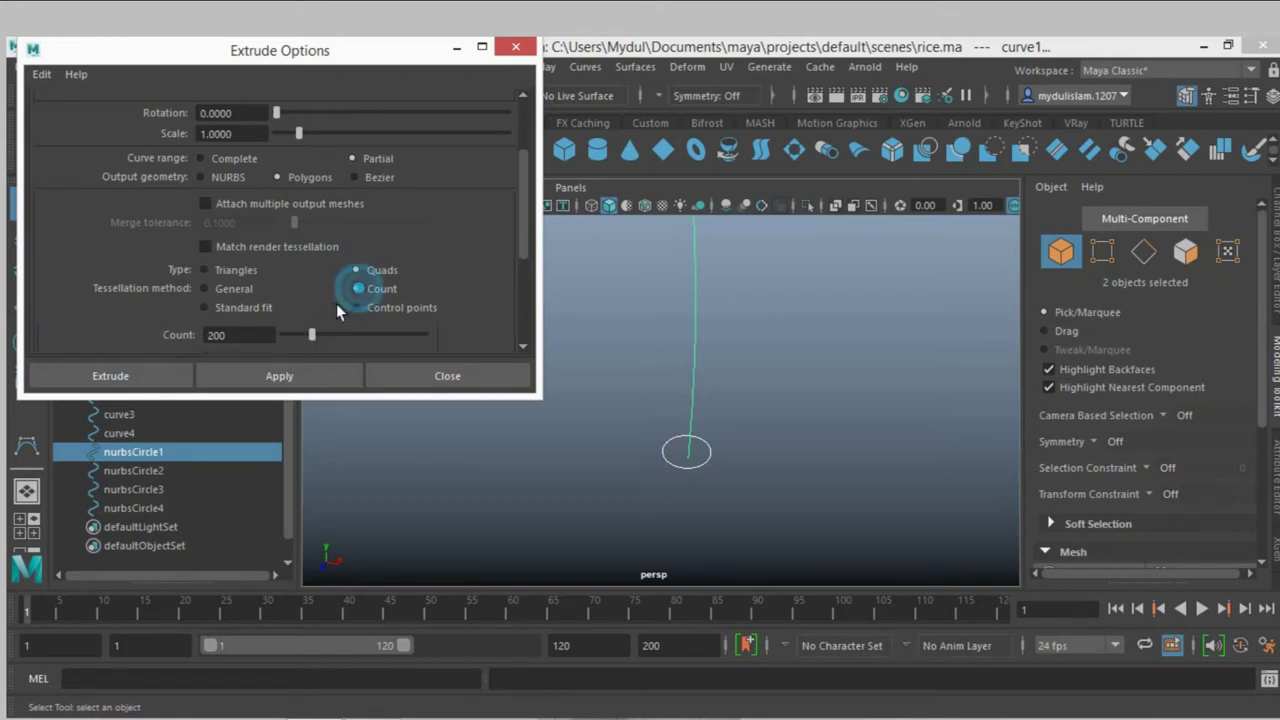
# Extrude the profile circle along the main stem curve into a tube
pyautogui.click(148, 376)
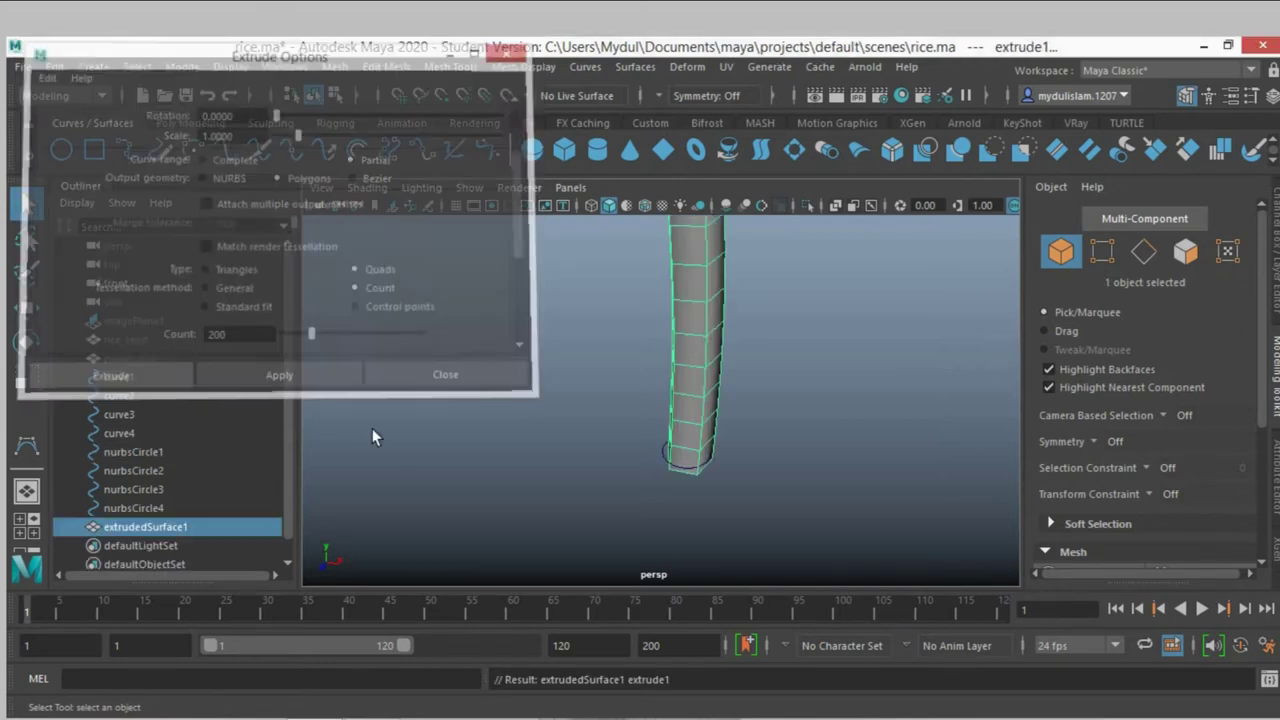
pyautogui.scroll(-2, 484, 441)
pyautogui.scroll(-2, 484, 441)
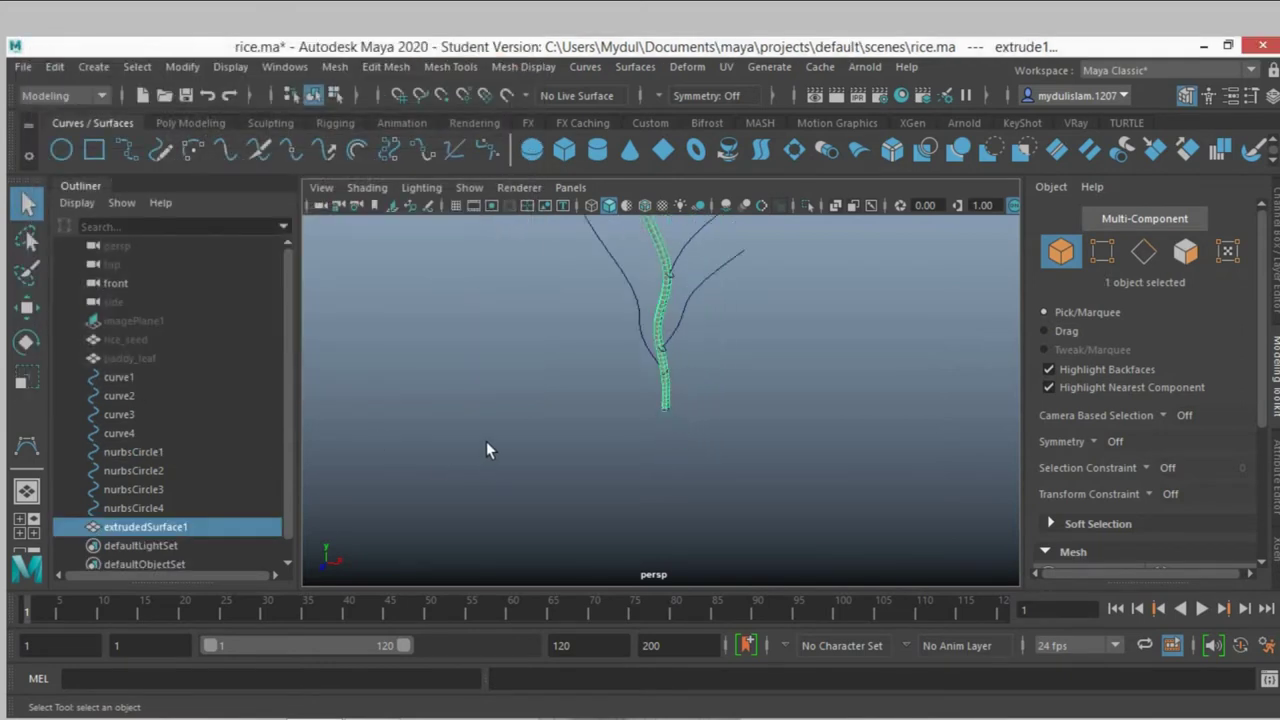
pyautogui.scroll(-2, 486, 441)
pyautogui.moveTo(533, 455)
pyautogui.keyDown('alt'); pyautogui.mouseDown()
pyautogui.moveTo(548, 449)
pyautogui.moveTo(528, 388)
pyautogui.moveTo(486, 503)
pyautogui.moveTo(574, 277)
pyautogui.moveTo(659, 413)
pyautogui.moveTo(691, 337)
pyautogui.moveTo(699, 360)
pyautogui.moveTo(706, 334)
pyautogui.mouseUp(); pyautogui.keyUp('alt')
pyautogui.scroll(3, 485, 498)
pyautogui.moveTo(510, 471)
pyautogui.keyDown('alt'); pyautogui.mouseDown()
pyautogui.moveTo(537, 477)
pyautogui.moveTo(589, 427)
pyautogui.mouseUp(); pyautogui.keyUp('alt')
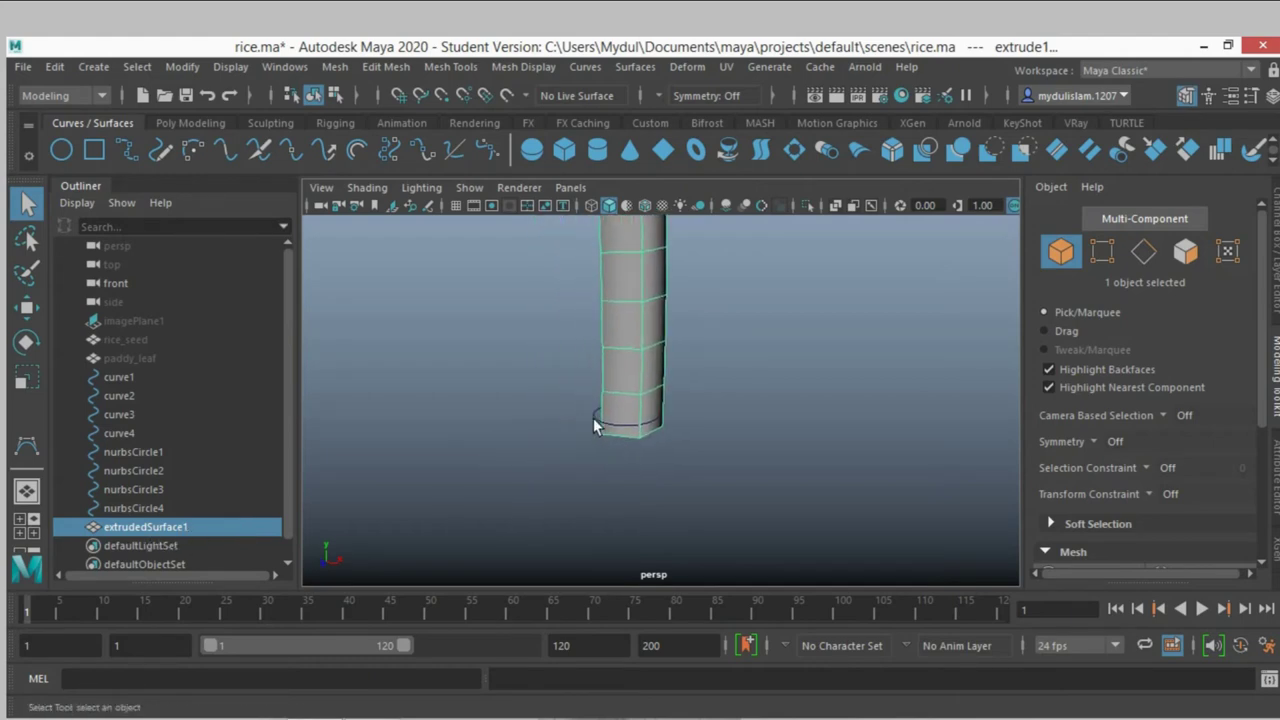
# Scale nurbsCircle1 down to about 0.109 so the tube becomes a thin stalk
pyautogui.click(594, 421)
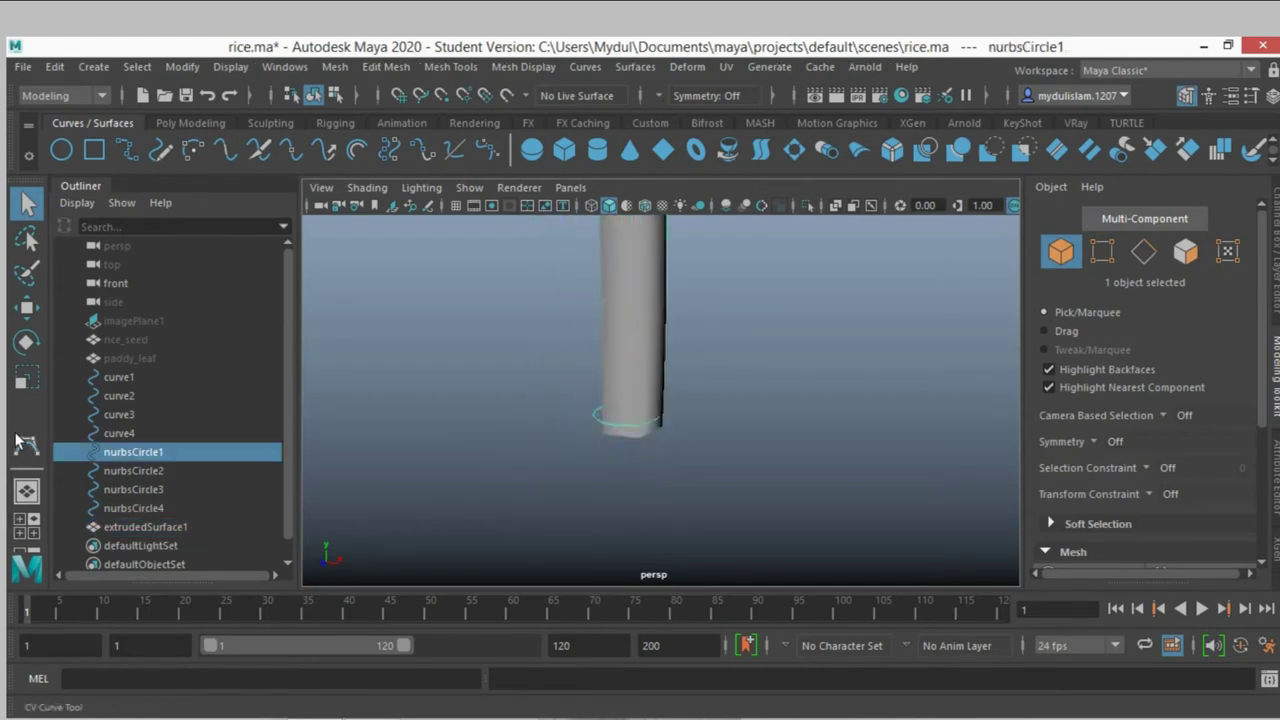
pyautogui.click(27, 377)
pyautogui.moveTo(624, 412); pyautogui.dragTo(603, 420)
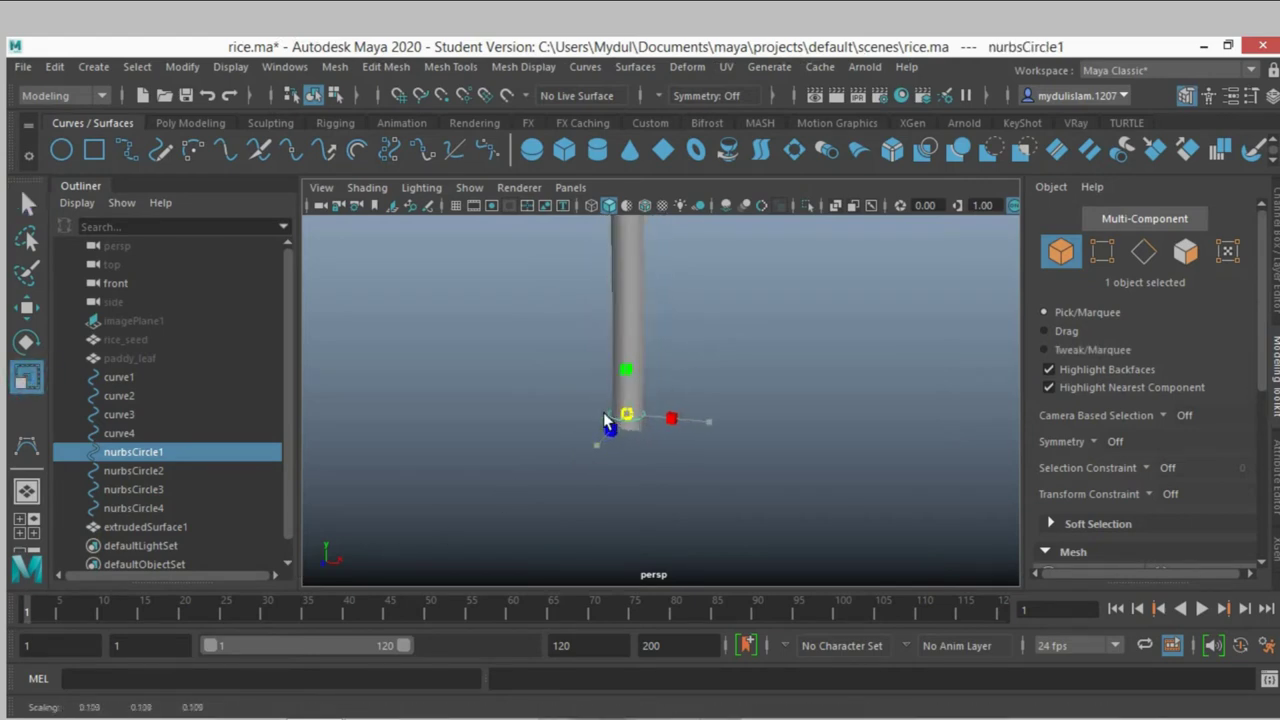
pyautogui.keyDown('alt'); pyautogui.moveTo(608, 423); pyautogui.dragTo(491, 432); pyautogui.keyUp('alt')
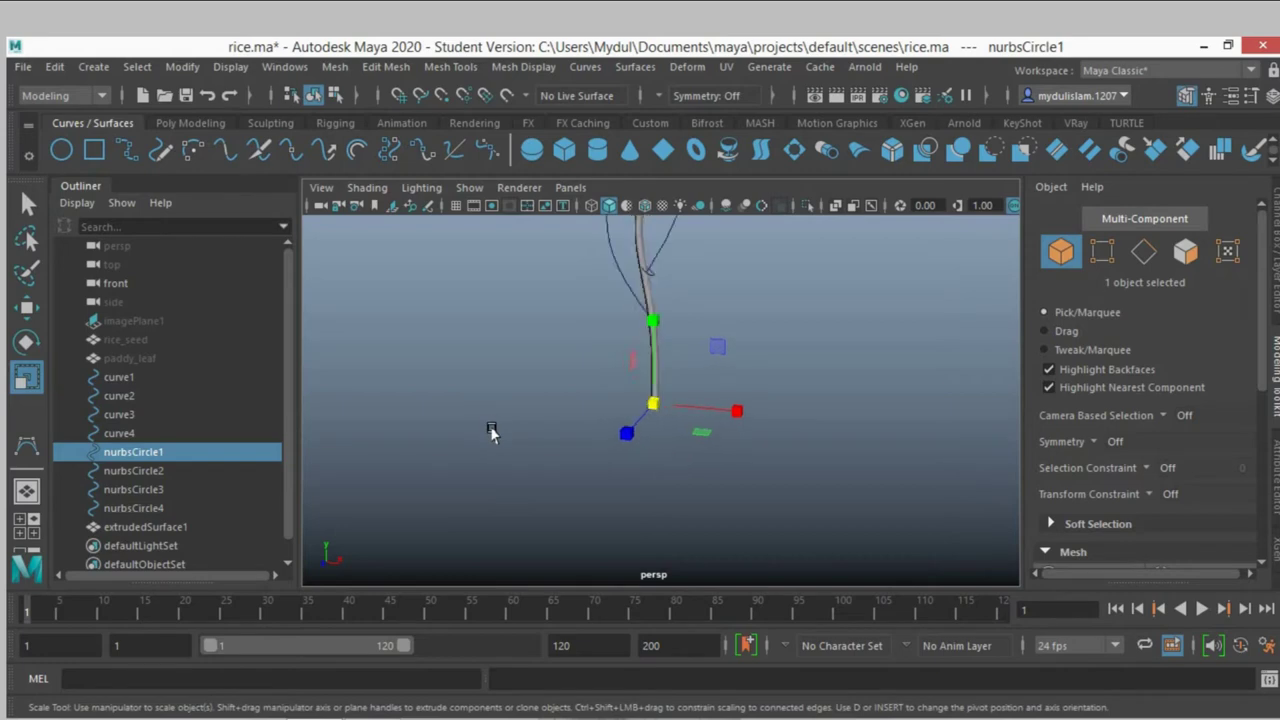
pyautogui.scroll(-3, 514, 503)
pyautogui.scroll(3, 520, 494)
pyautogui.scroll(3, 523, 531)
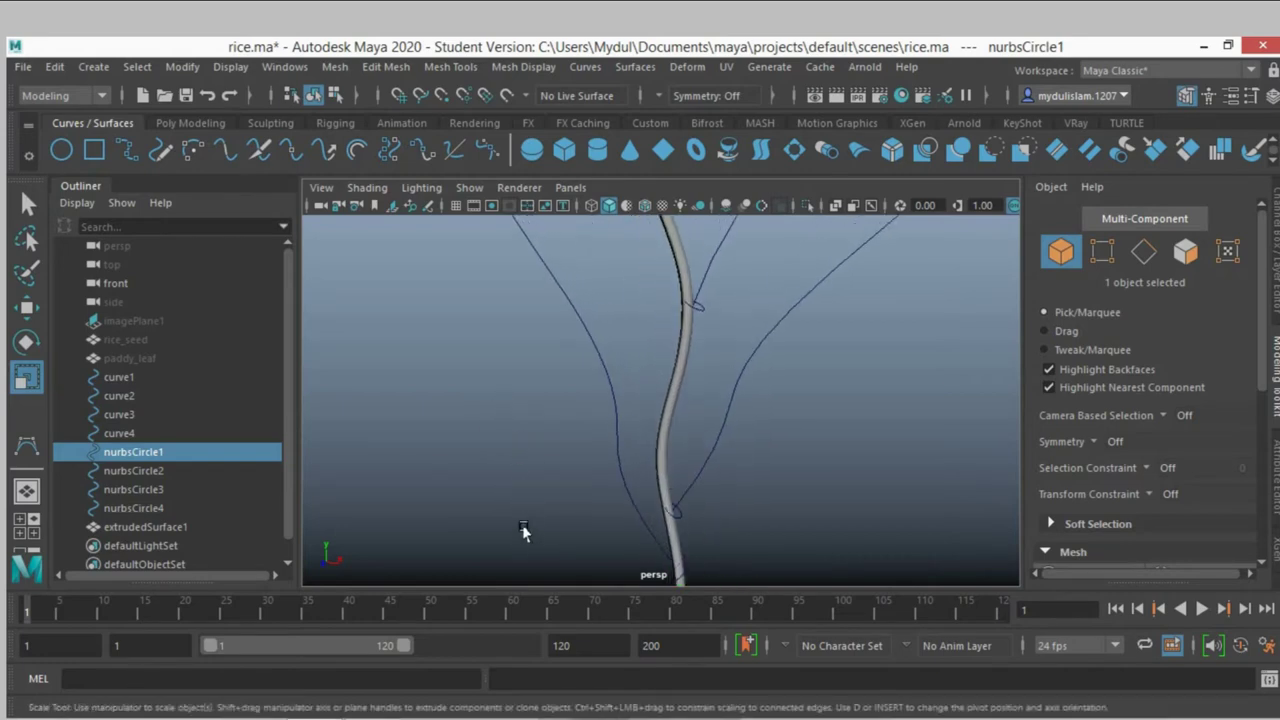
pyautogui.moveTo(522, 531)
pyautogui.keyDown('alt'); pyautogui.mouseDown()
pyautogui.moveTo(471, 585)
pyautogui.moveTo(480, 457)
pyautogui.moveTo(500, 394)
pyautogui.moveTo(487, 440)
pyautogui.moveTo(489, 410)
pyautogui.mouseUp(); pyautogui.keyUp('alt')
# Clear the selection and pick the profile circle at the branch point
pyautogui.click(617, 494)
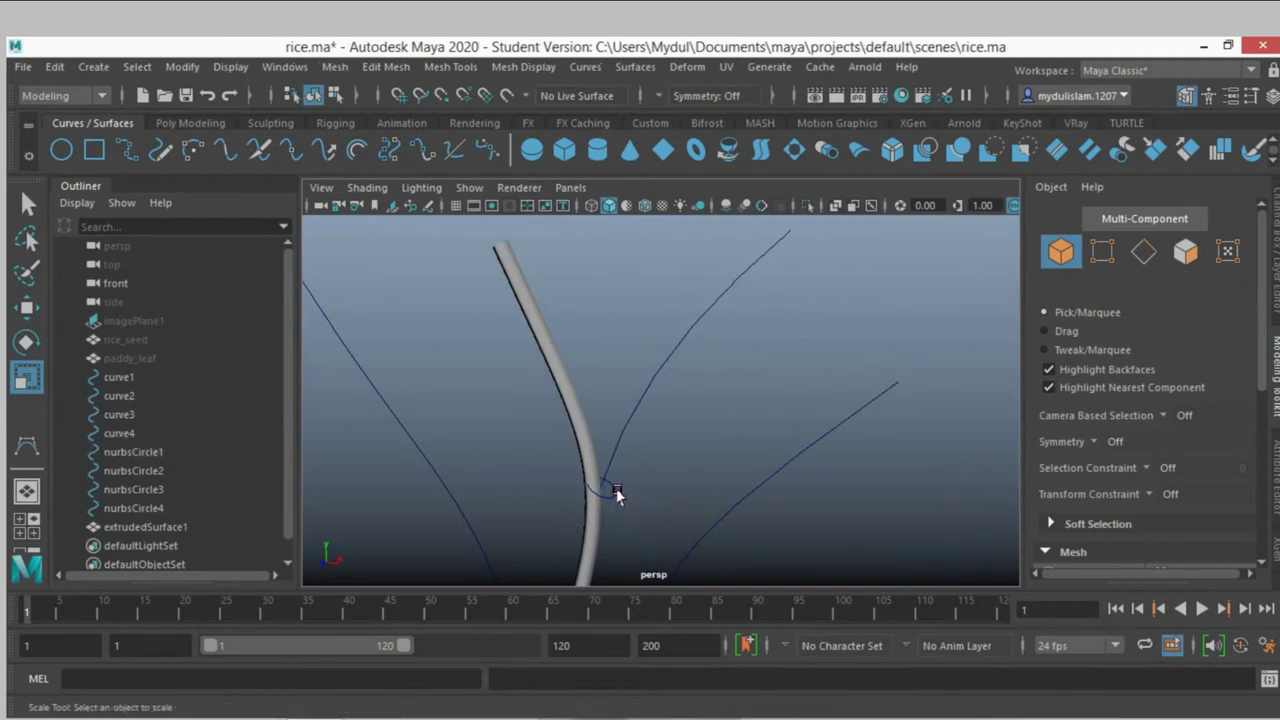
pyautogui.click(28, 204)
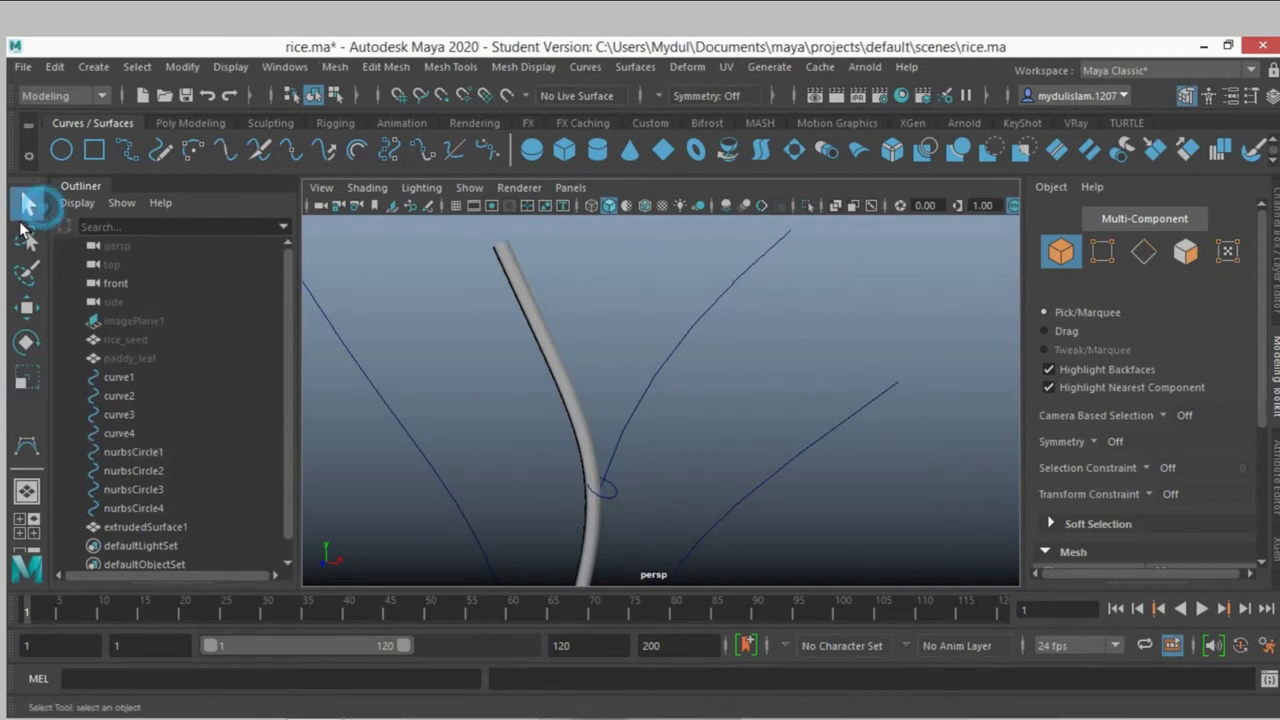
pyautogui.click(616, 500)
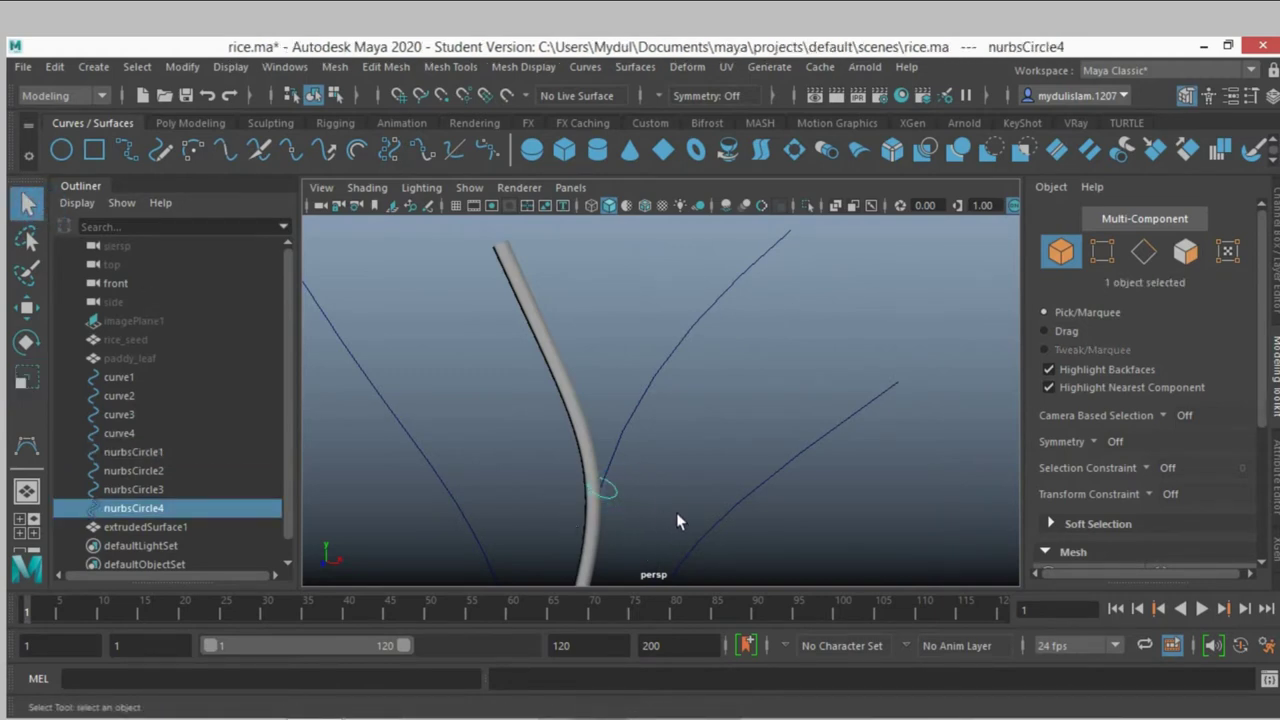
# Extrude nurbsCircle4 along curve2 into a branch tube, then scale the circle down
pyautogui.keyDown('shift'); pyautogui.click(651, 371); pyautogui.keyUp('shift')
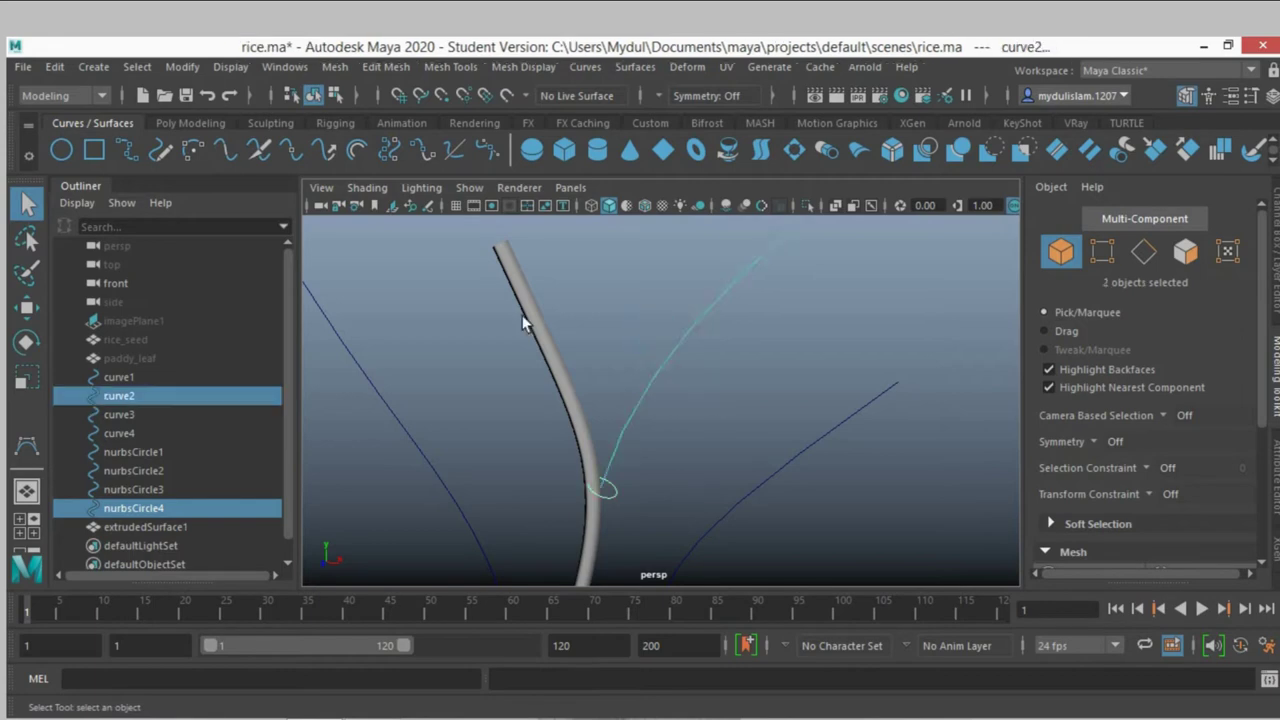
pyautogui.click(635, 67)
pyautogui.click(665, 194)
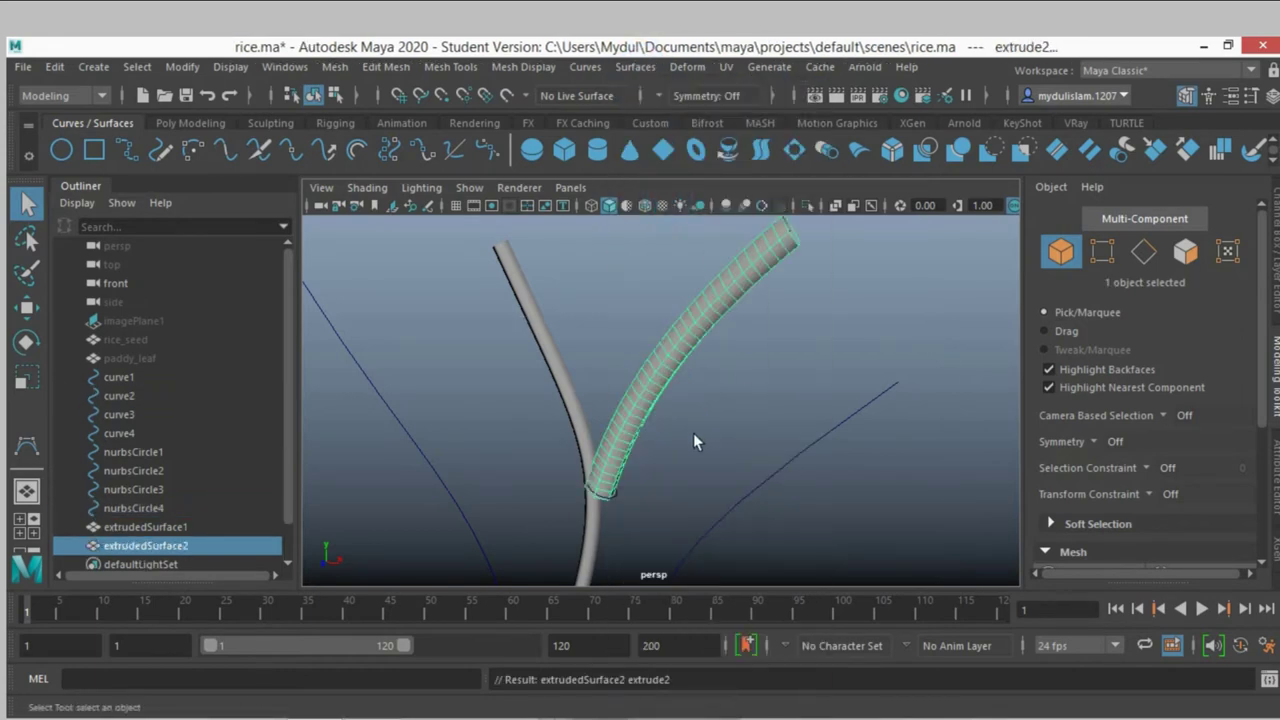
pyautogui.click(609, 491)
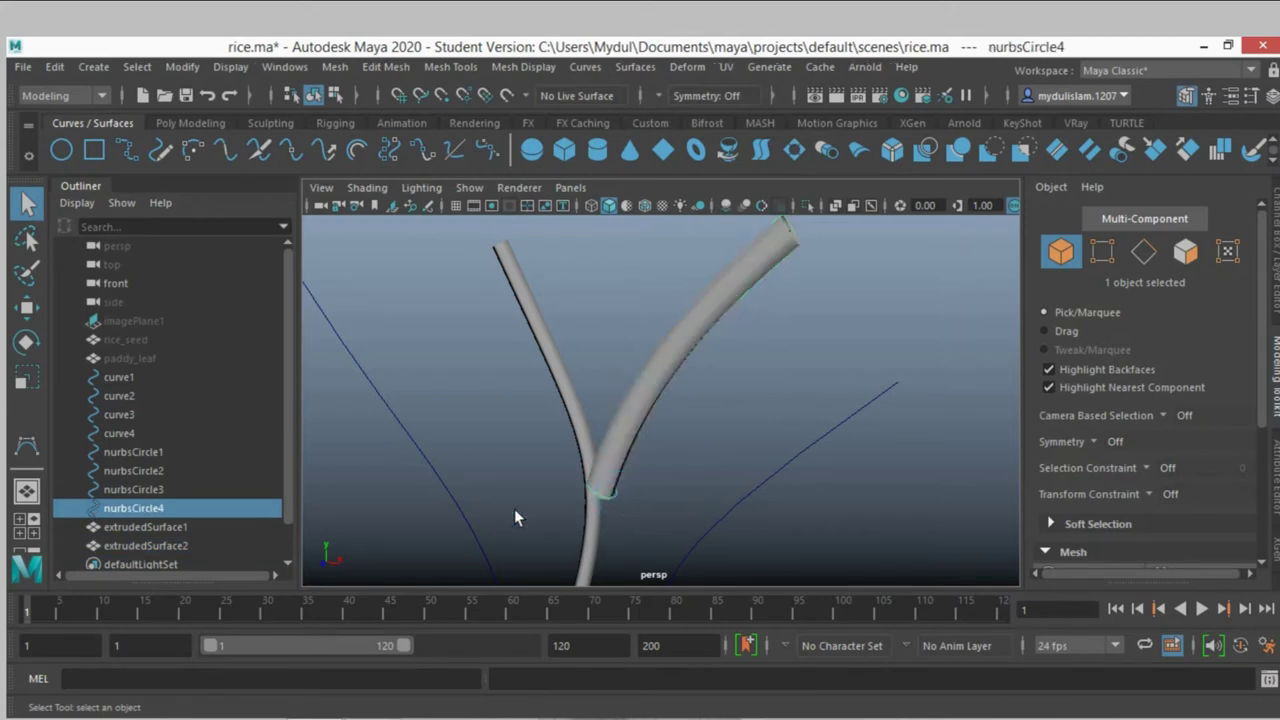
pyautogui.click(27, 379)
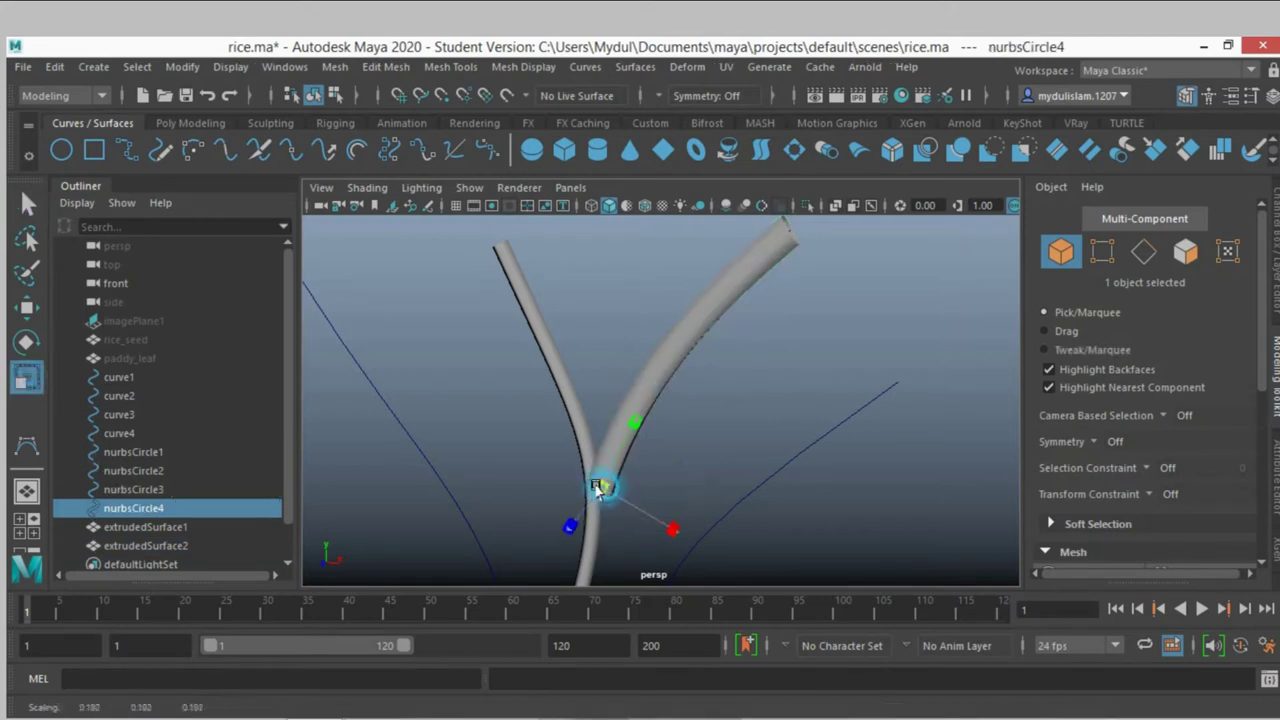
pyautogui.moveTo(601, 487); pyautogui.dragTo(586, 489)
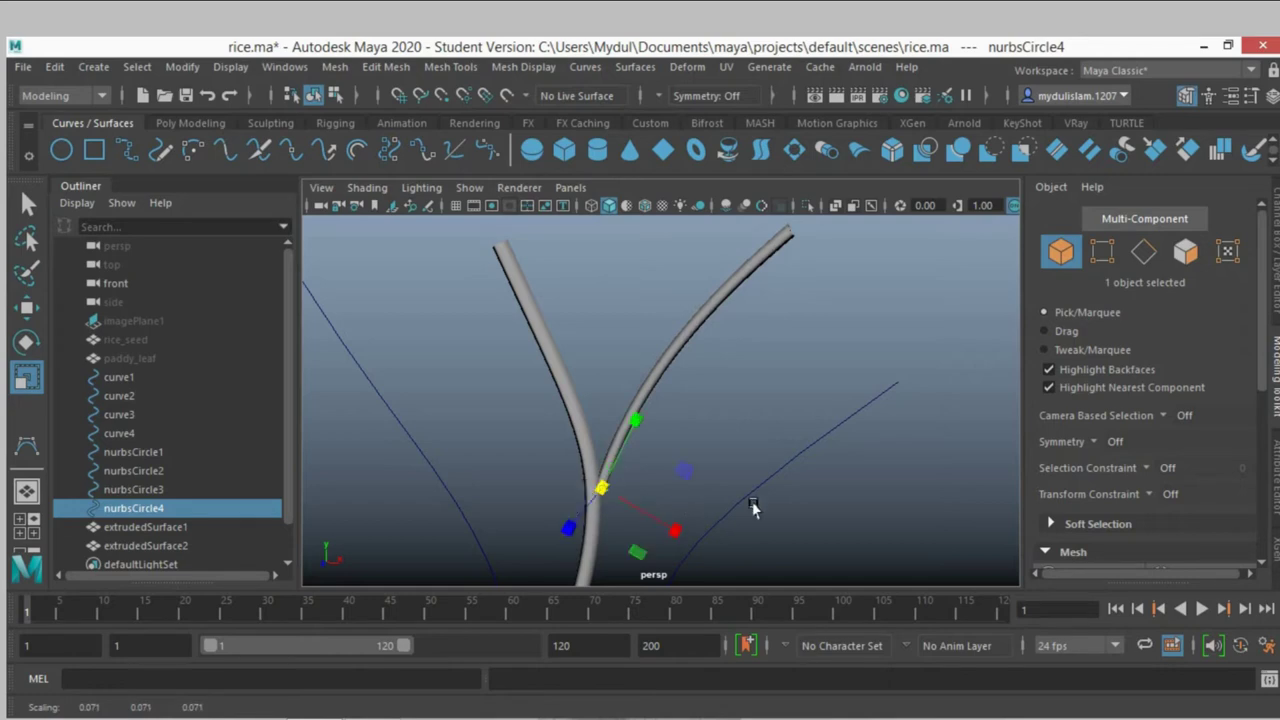
# Extrude nurbsCircle3 along curve4 into a third branch and shrink the circle
pyautogui.scroll(-3, 752, 507)
pyautogui.keyDown('alt'); pyautogui.moveTo(766, 529); pyautogui.dragTo(751, 343, button='middle'); pyautogui.keyUp('alt')
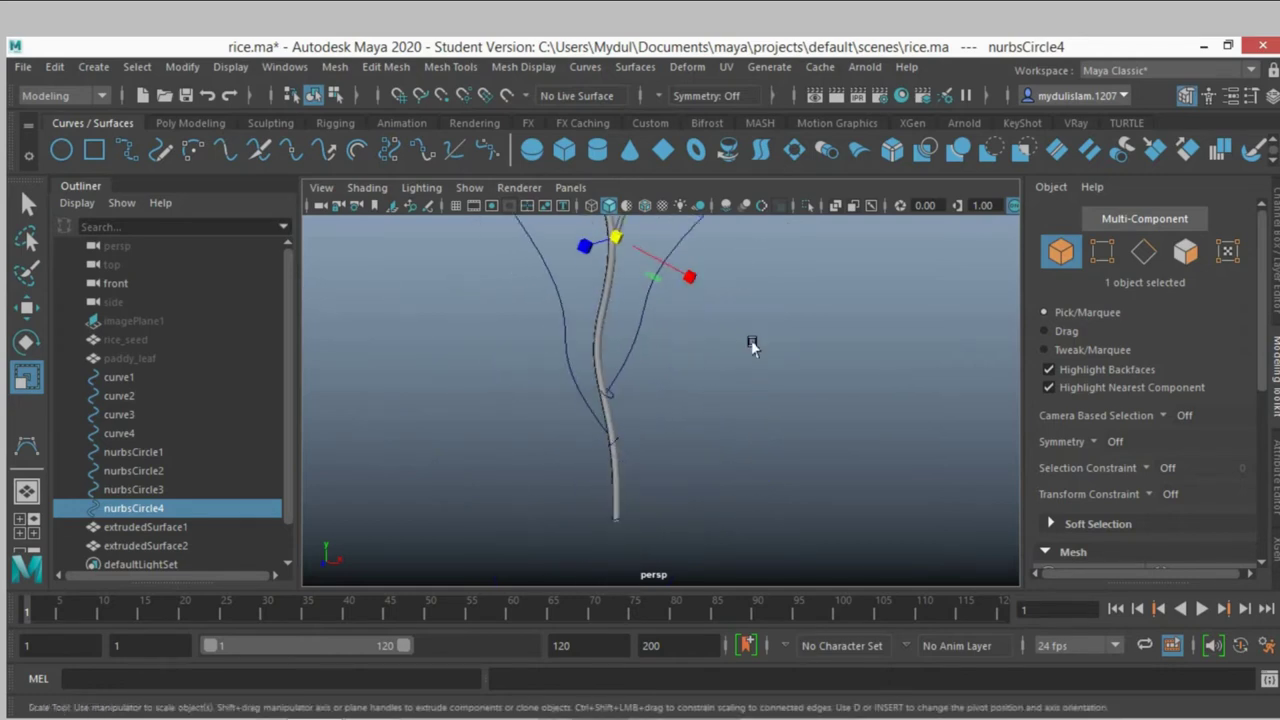
pyautogui.scroll(3, 871, 409)
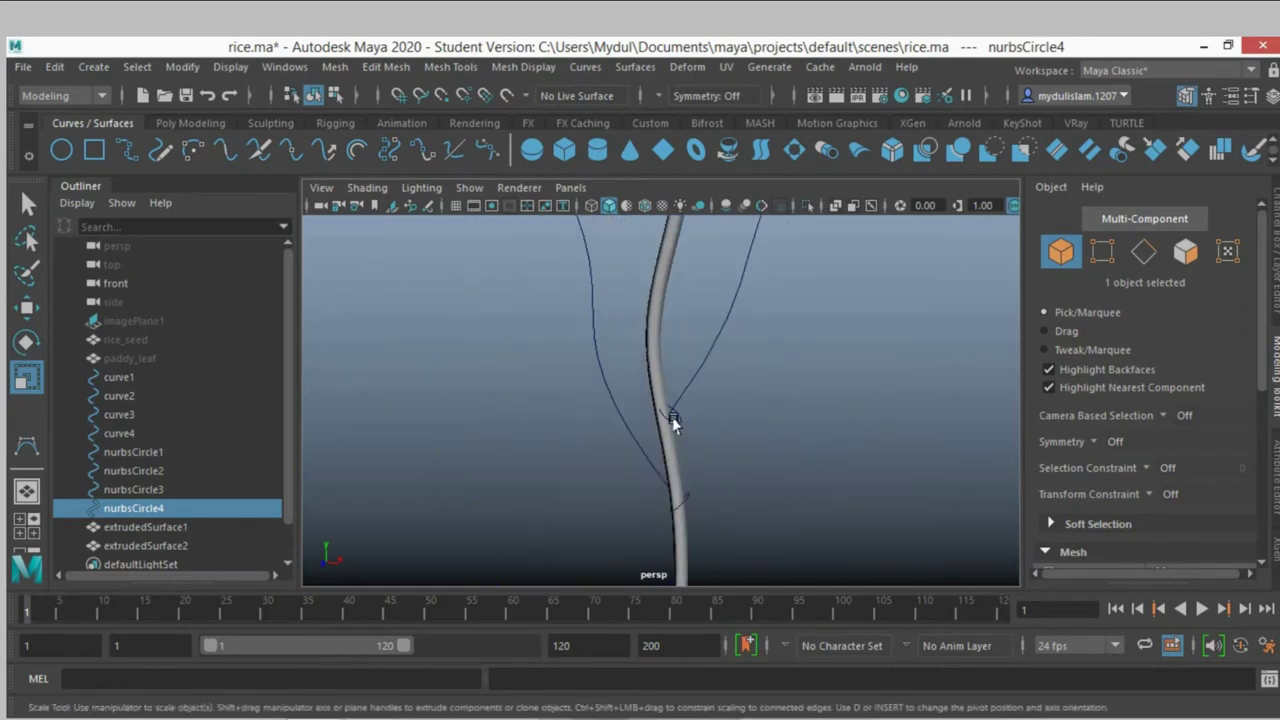
pyautogui.click(673, 422)
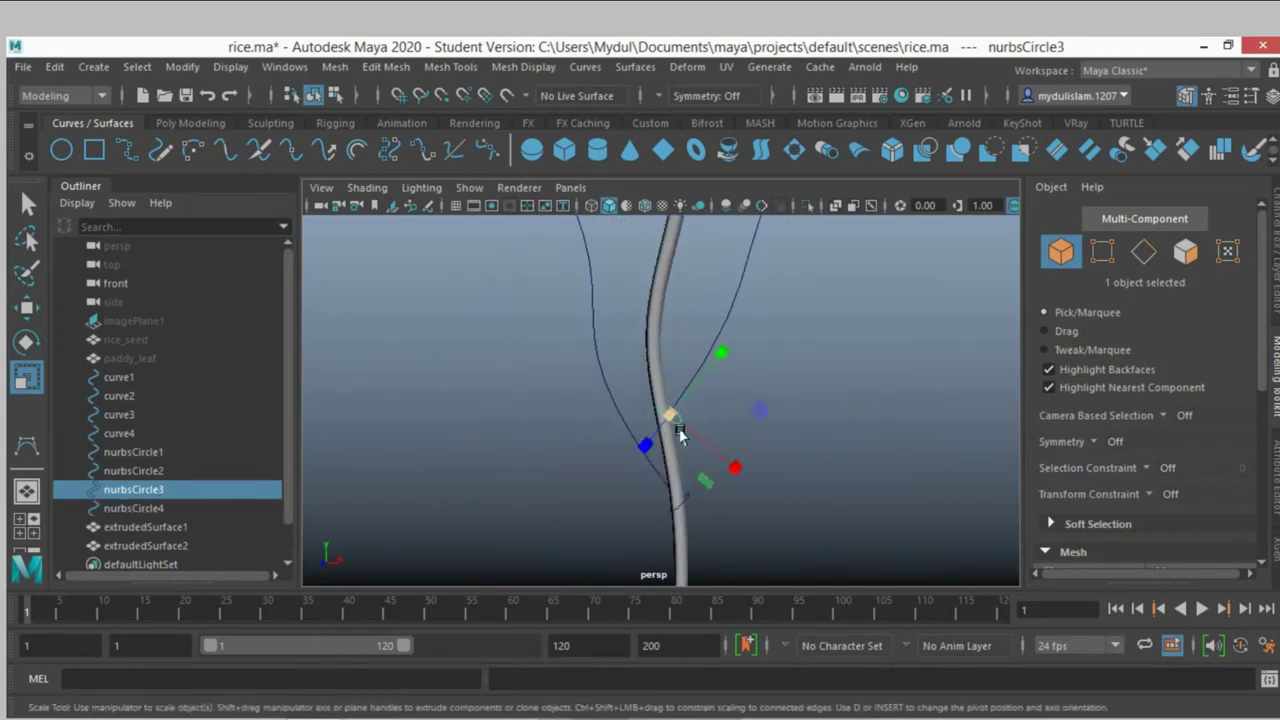
pyautogui.keyDown('shift'); pyautogui.click(740, 285); pyautogui.keyUp('shift')
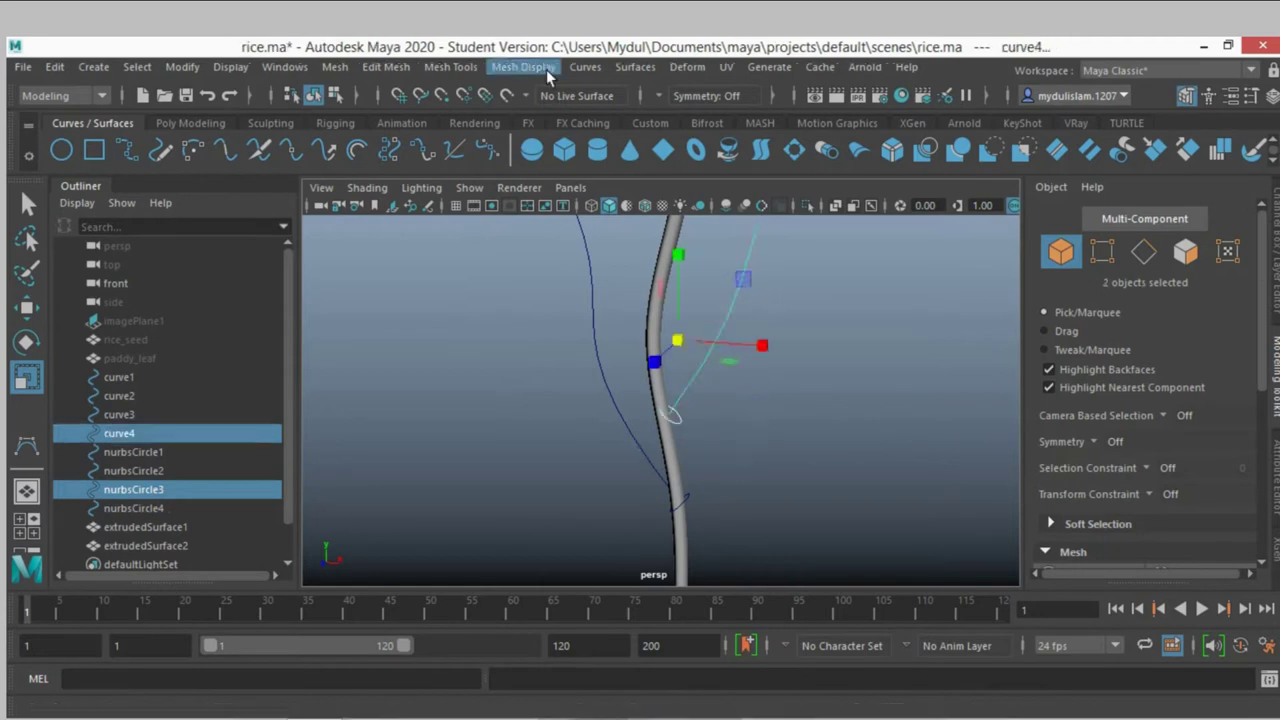
pyautogui.click(630, 67)
pyautogui.click(662, 195)
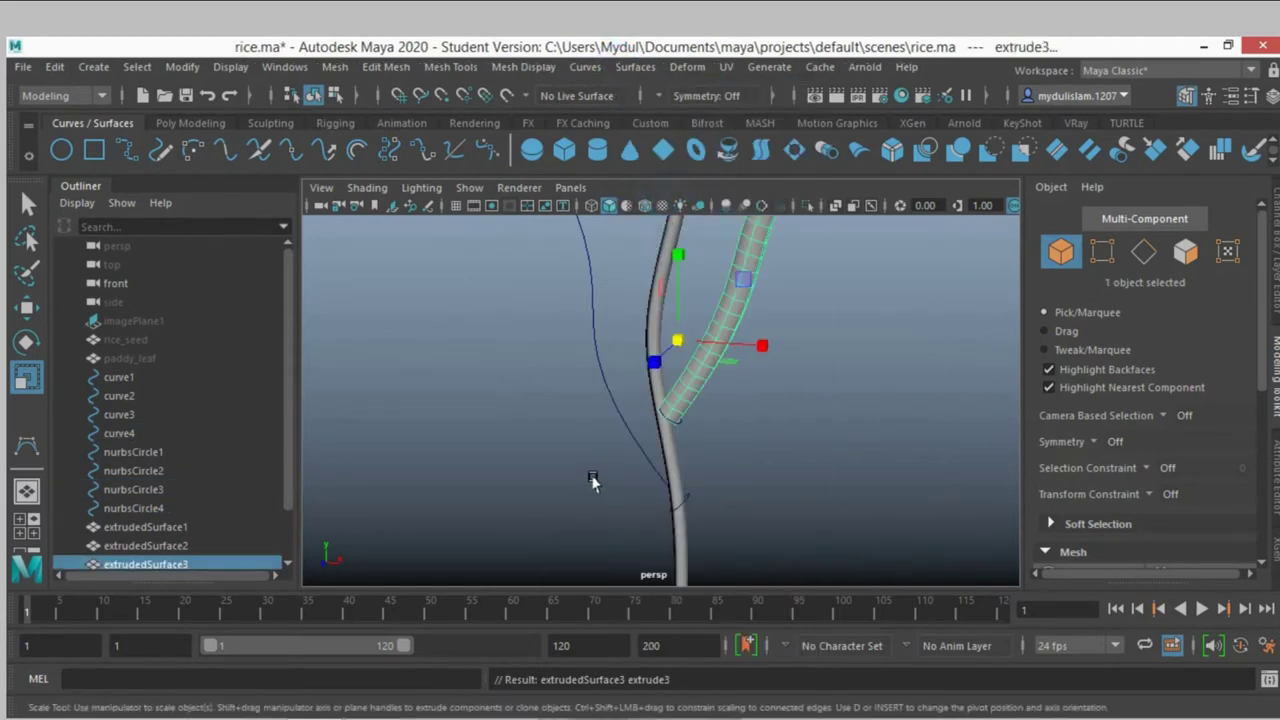
pyautogui.click(670, 420)
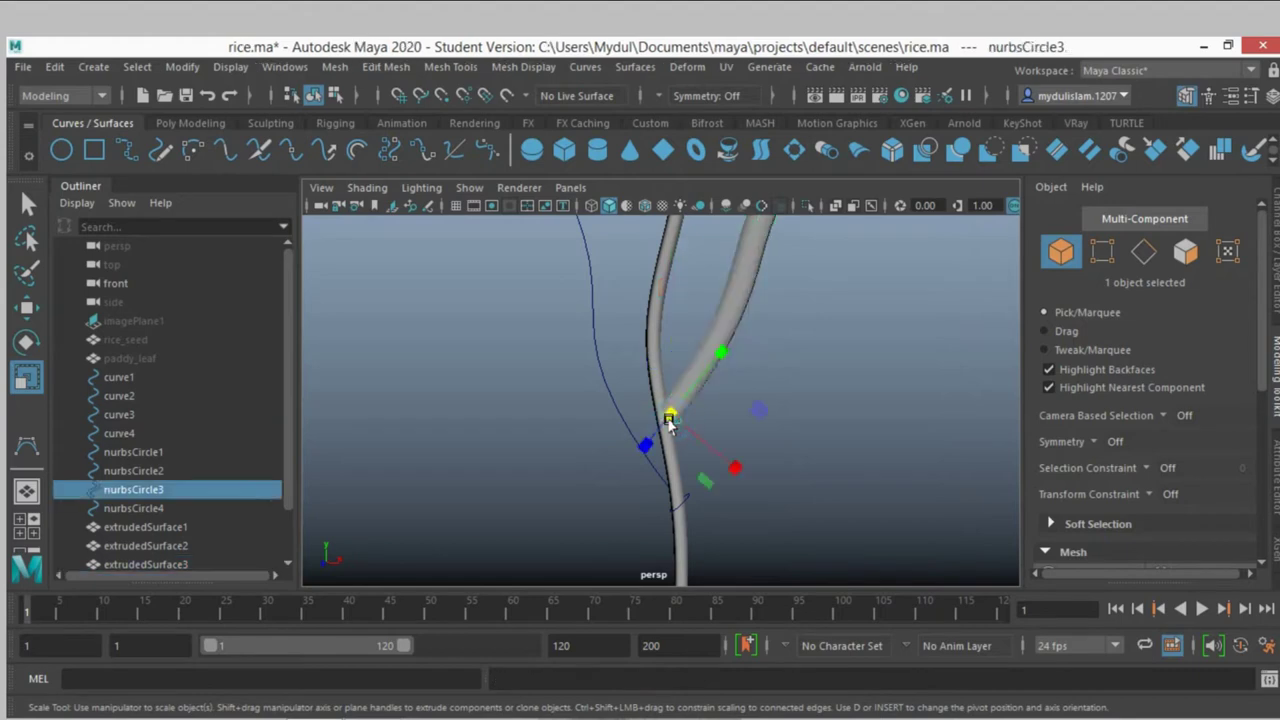
pyautogui.moveTo(670, 413); pyautogui.dragTo(502, 450)
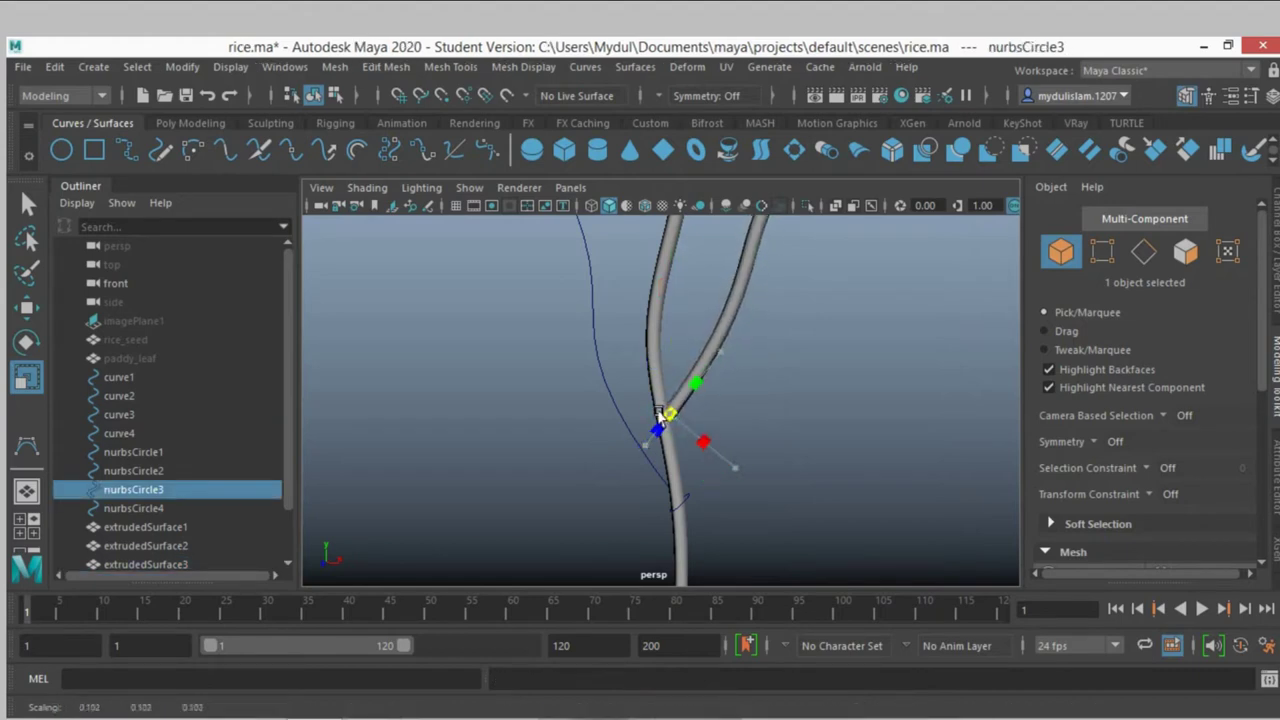
# Extrude nurbsCircle2 along curve3 and scale the circle down to about 0.557
pyautogui.click(679, 505)
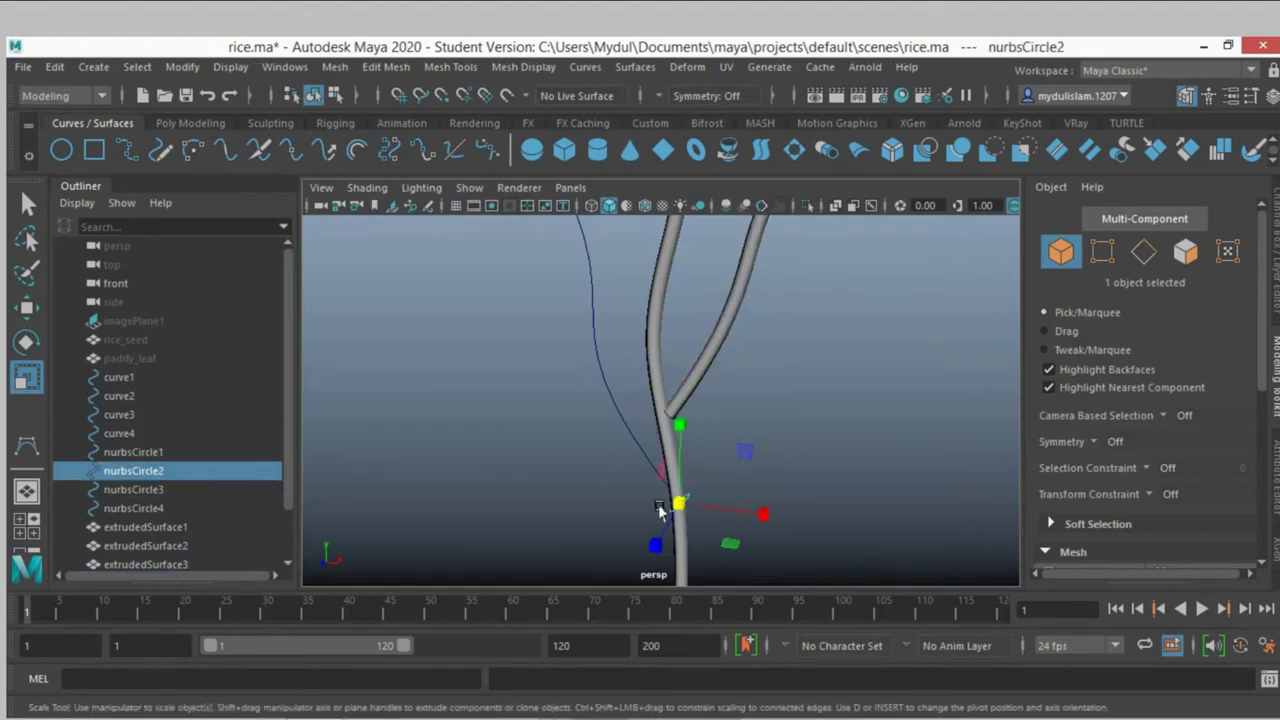
pyautogui.keyDown('shift'); pyautogui.click(588, 408); pyautogui.keyUp('shift')
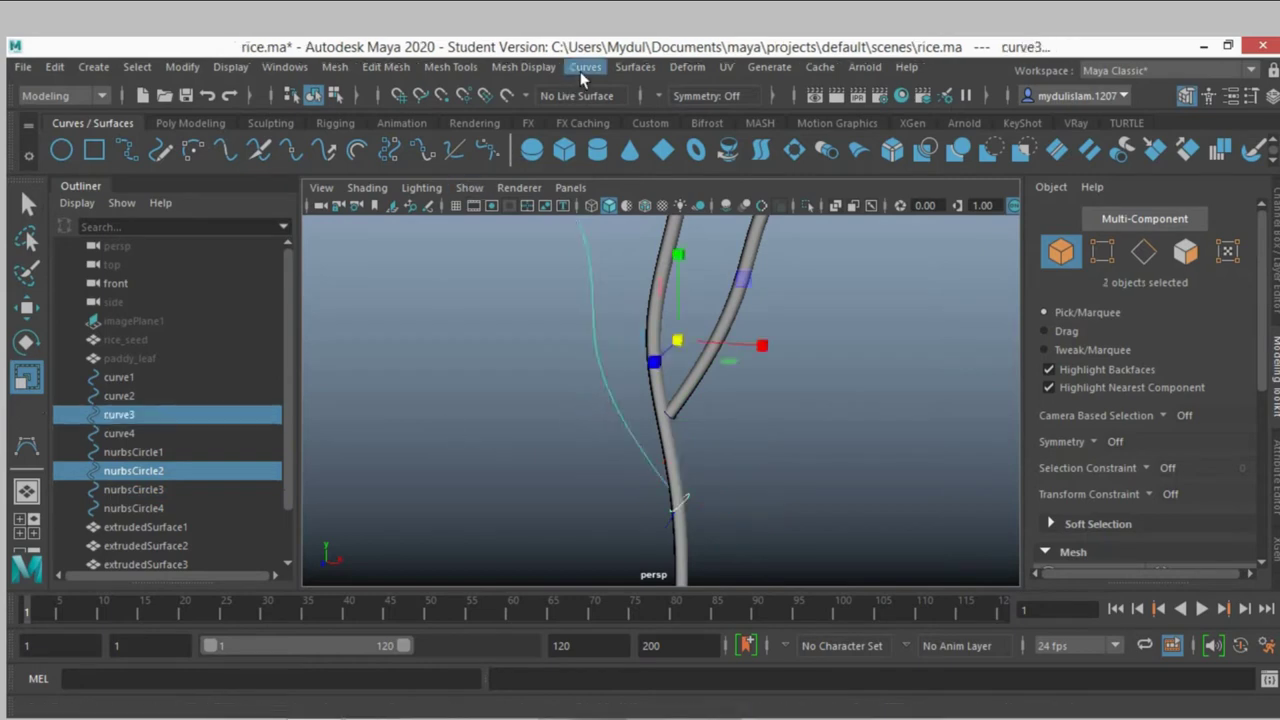
pyautogui.click(635, 67)
pyautogui.click(661, 195)
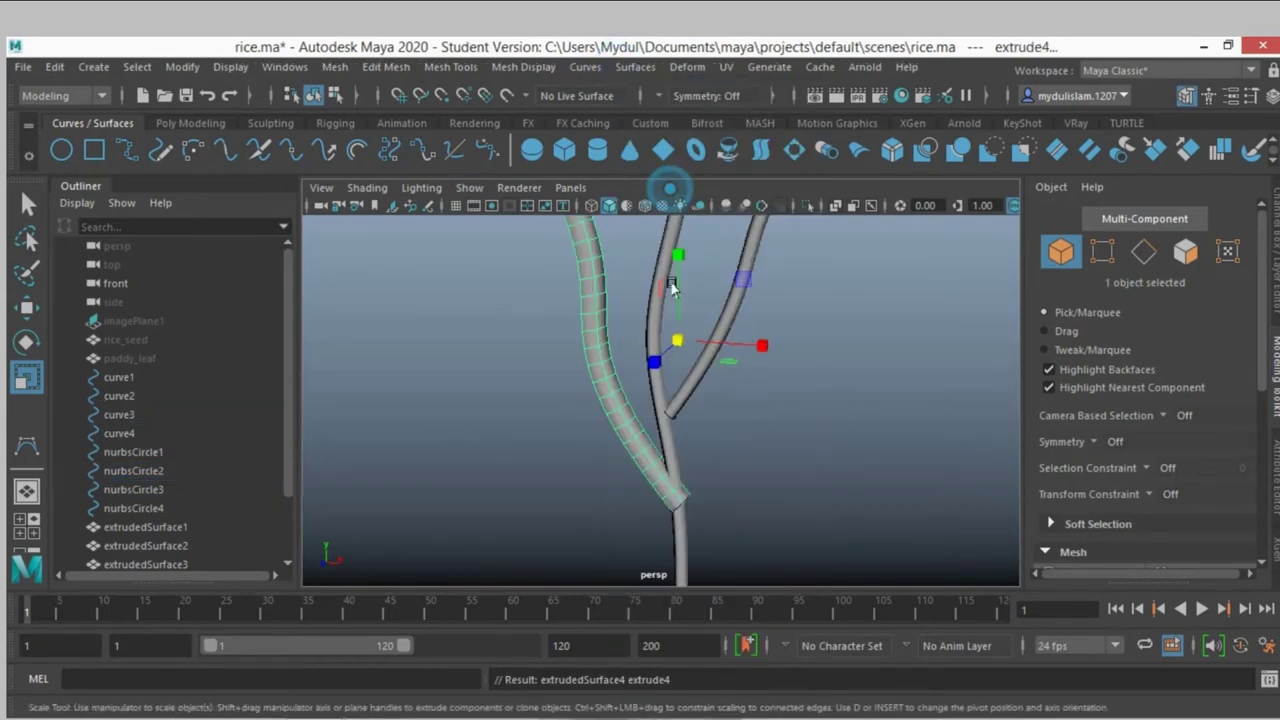
pyautogui.moveTo(755, 478)
pyautogui.keyDown('alt'); pyautogui.mouseDown()
pyautogui.moveTo(740, 351)
pyautogui.moveTo(769, 377)
pyautogui.moveTo(723, 374)
pyautogui.moveTo(618, 402)
pyautogui.moveTo(649, 416)
pyautogui.mouseUp(); pyautogui.keyUp('alt')
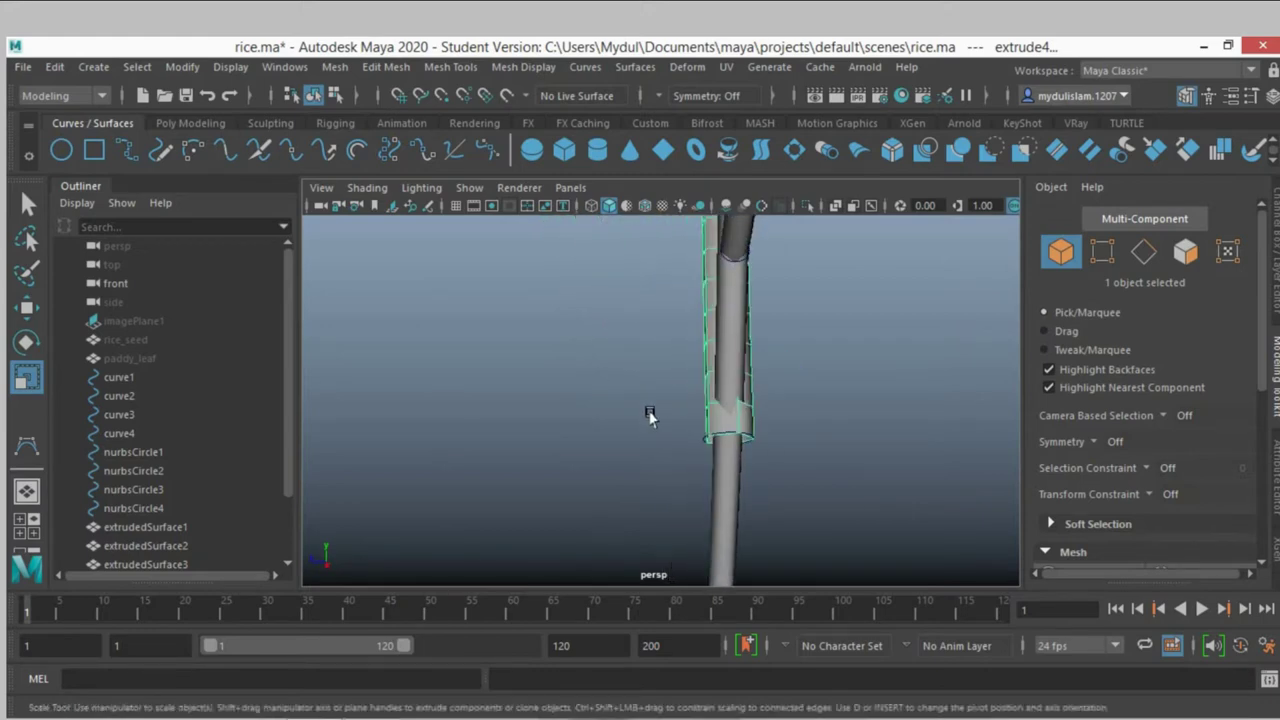
pyautogui.click(720, 432)
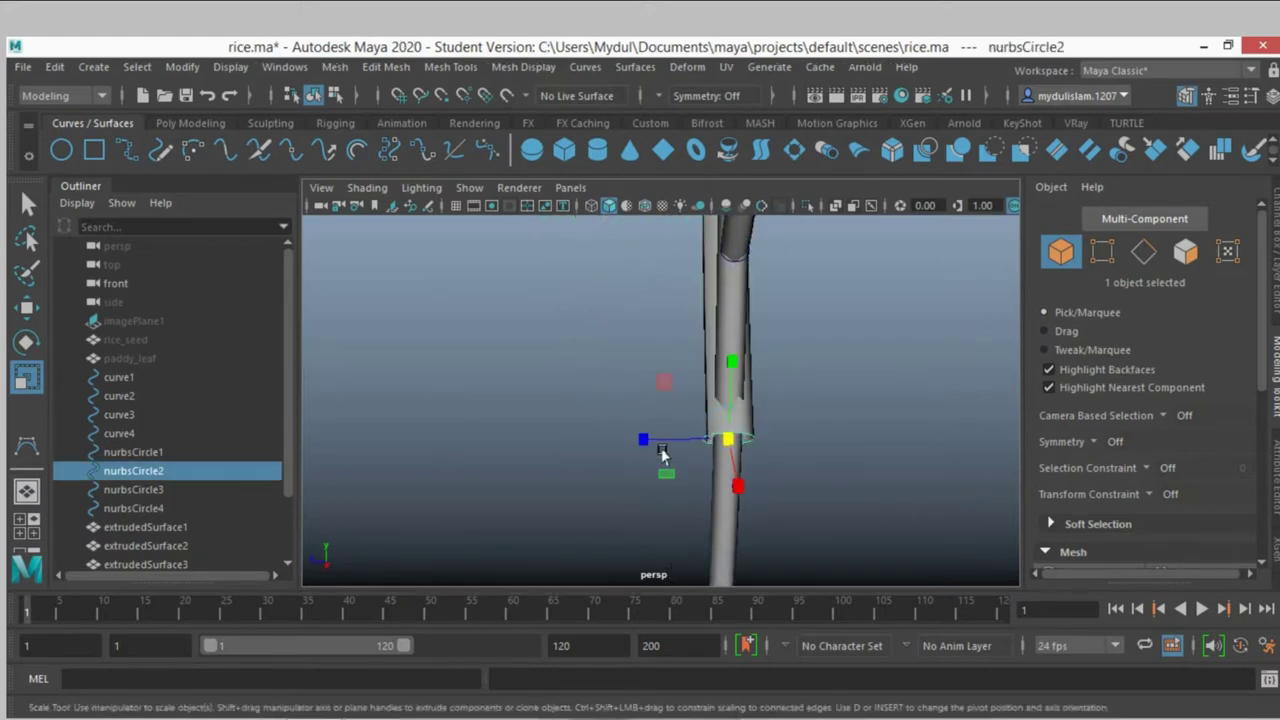
pyautogui.moveTo(720, 446)
pyautogui.mouseDown()
pyautogui.moveTo(606, 451)
pyautogui.moveTo(557, 431)
pyautogui.moveTo(745, 452)
pyautogui.moveTo(729, 434)
pyautogui.moveTo(717, 491)
pyautogui.moveTo(729, 449)
pyautogui.moveTo(661, 466)
pyautogui.mouseUp()
pyautogui.scroll(3, 730, 447)
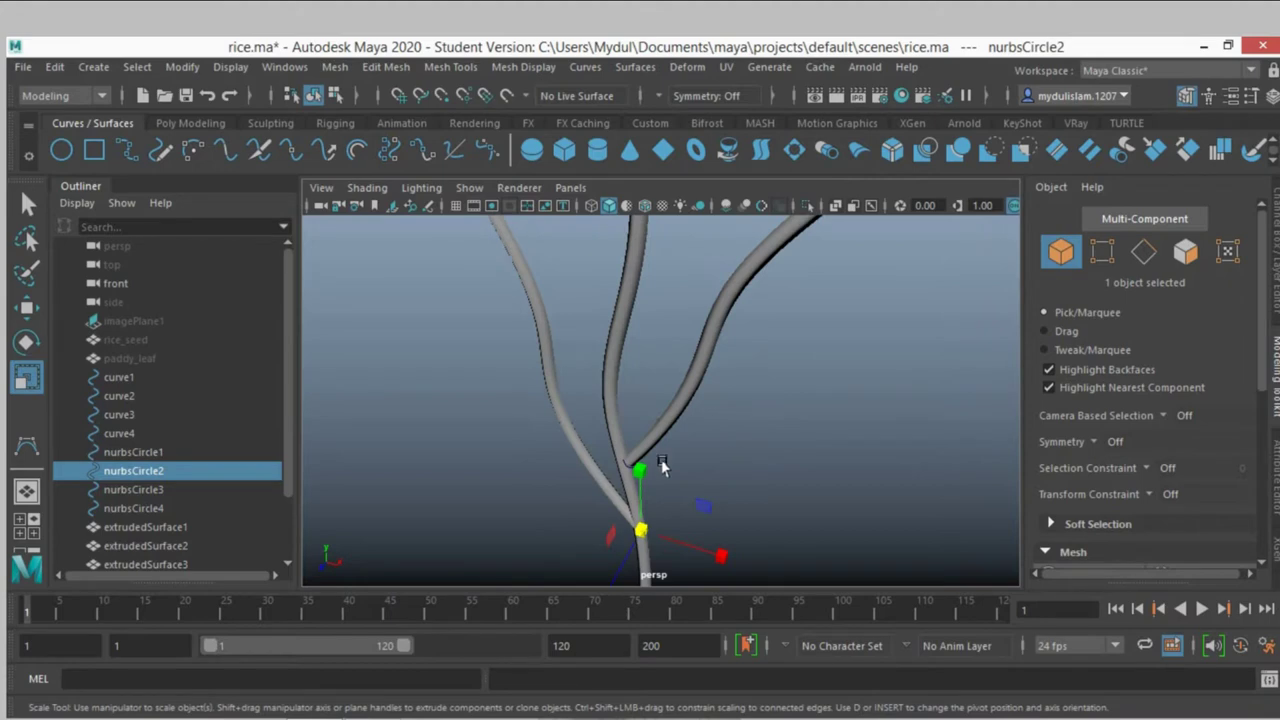
# Select extrudedSurface1–4 in the Outliner and combine them into one mesh
pyautogui.click(177, 528)
pyautogui.scroll(-2, 179, 535)
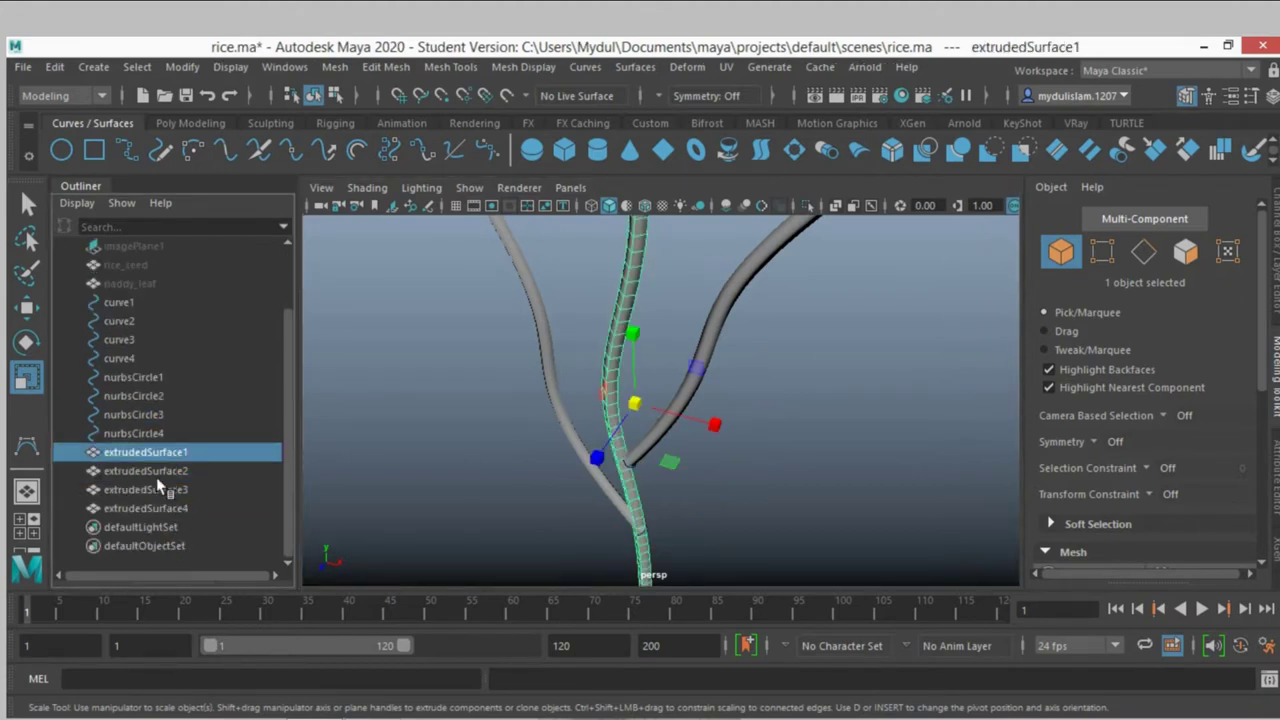
pyautogui.keyDown('shift'); pyautogui.click(158, 489); pyautogui.keyUp('shift')
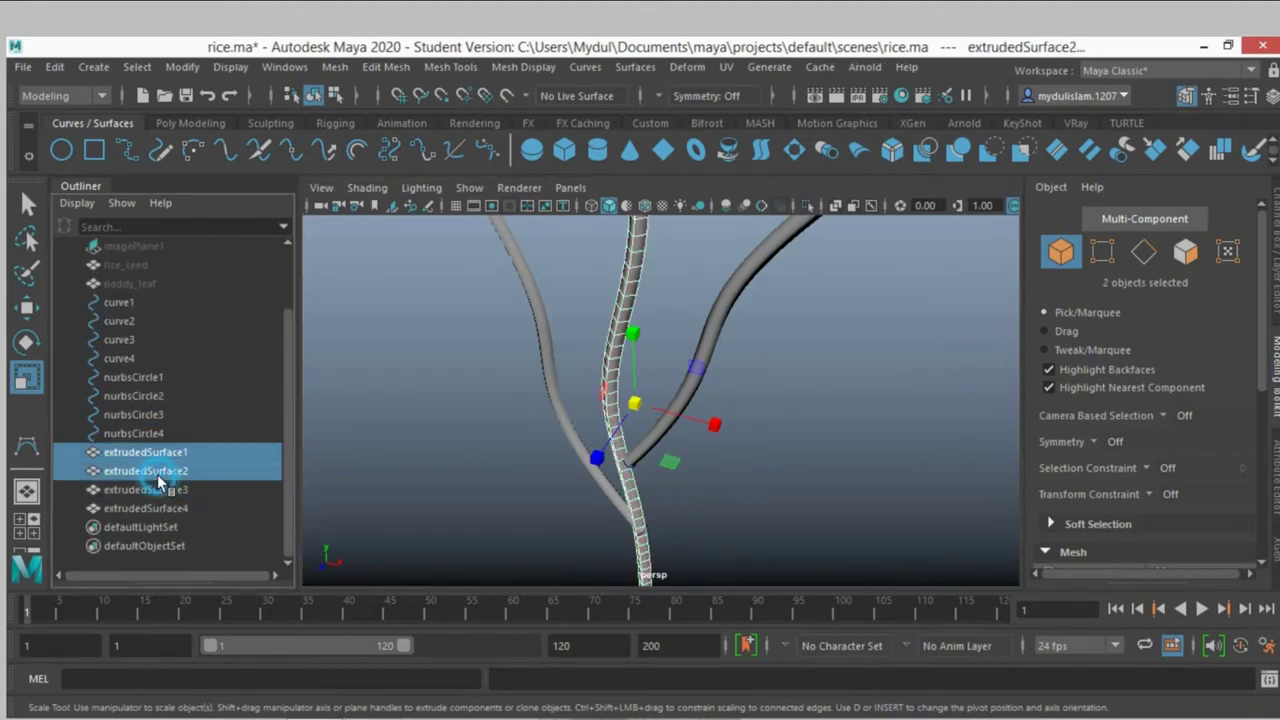
pyautogui.keyDown('shift'); pyautogui.click(158, 509); pyautogui.keyUp('shift')
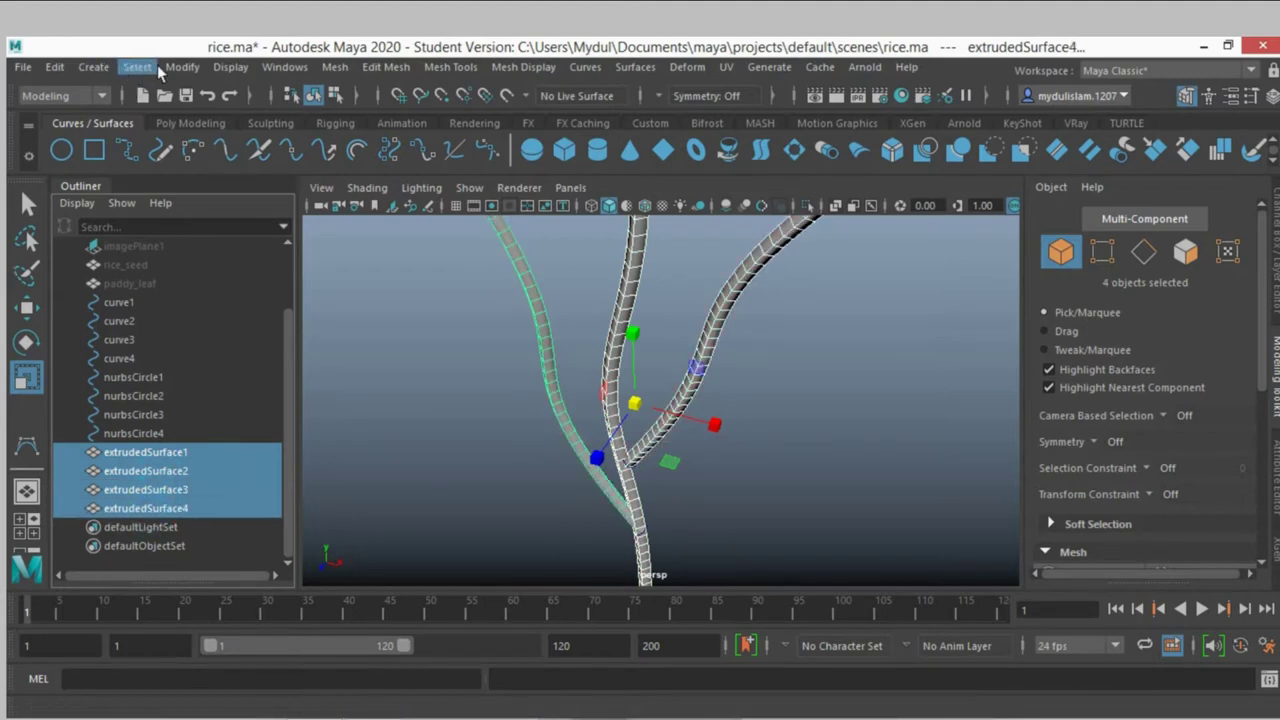
pyautogui.click(336, 72)
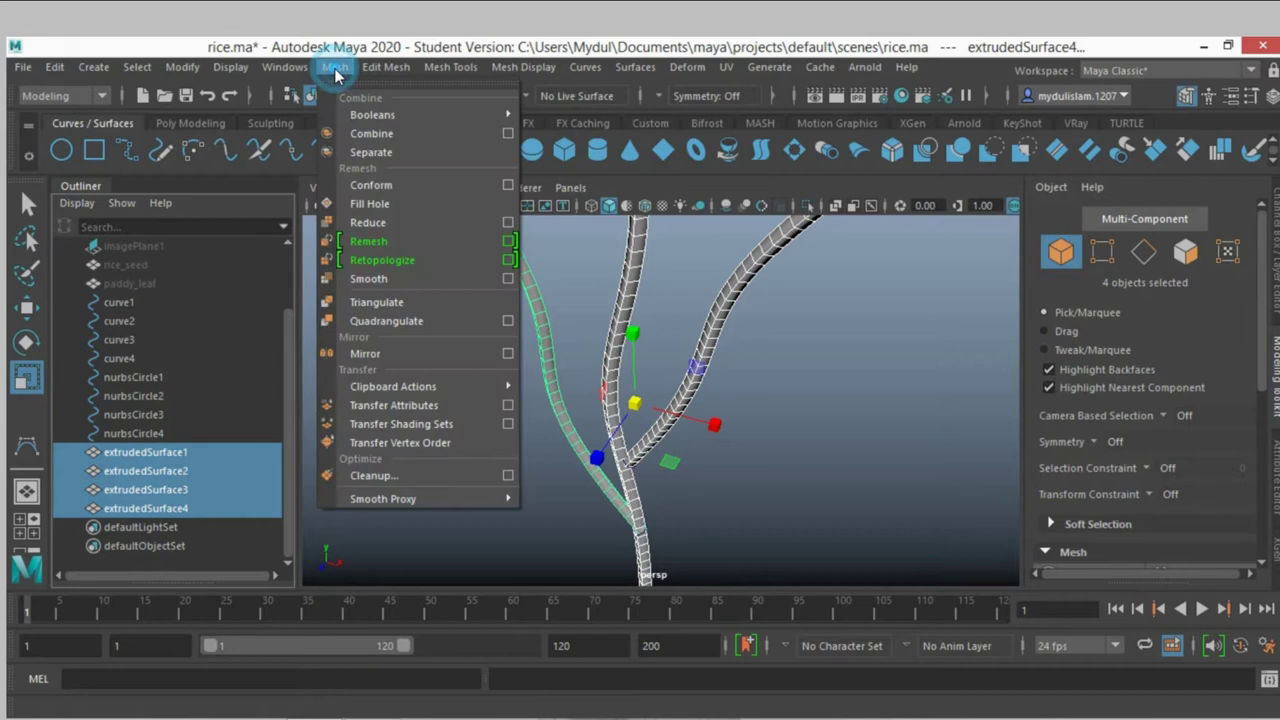
pyautogui.click(367, 134)
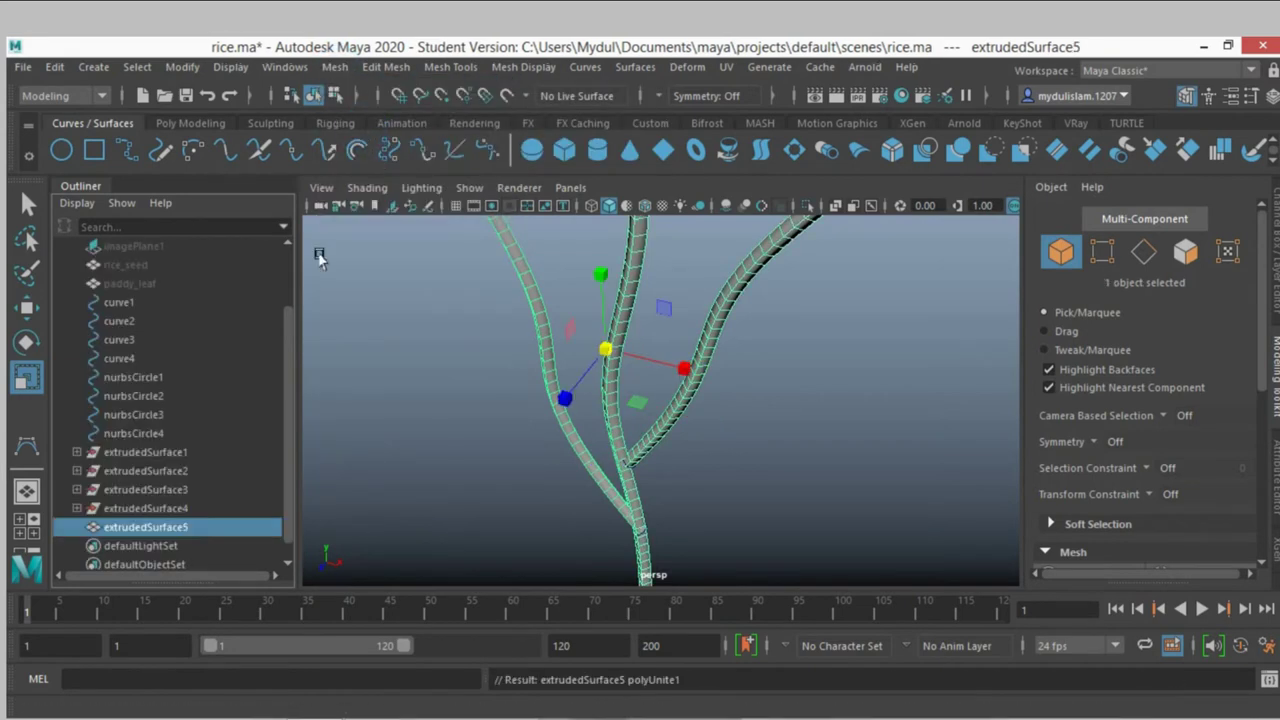
# Delete the combined mesh's history, hide the guide curves and circles, and select paddy_leaf
pyautogui.click(54, 67)
pyautogui.moveTo(108, 288)
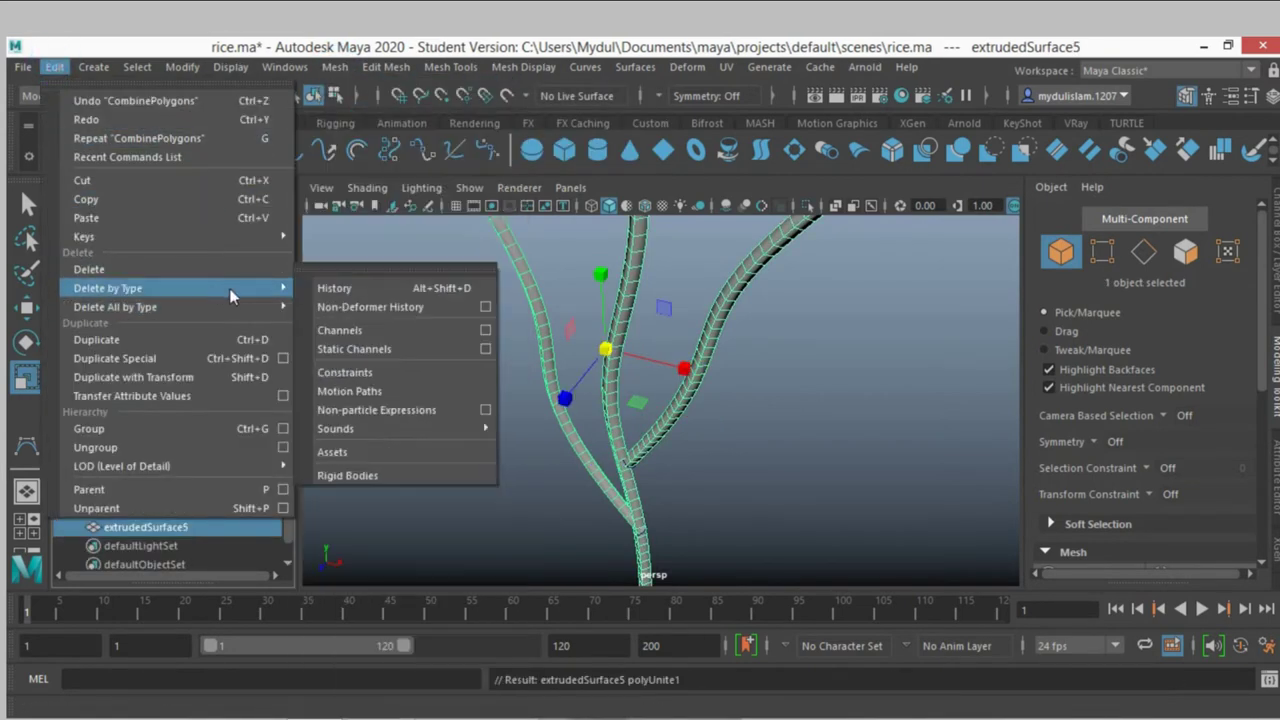
pyautogui.click(331, 291)
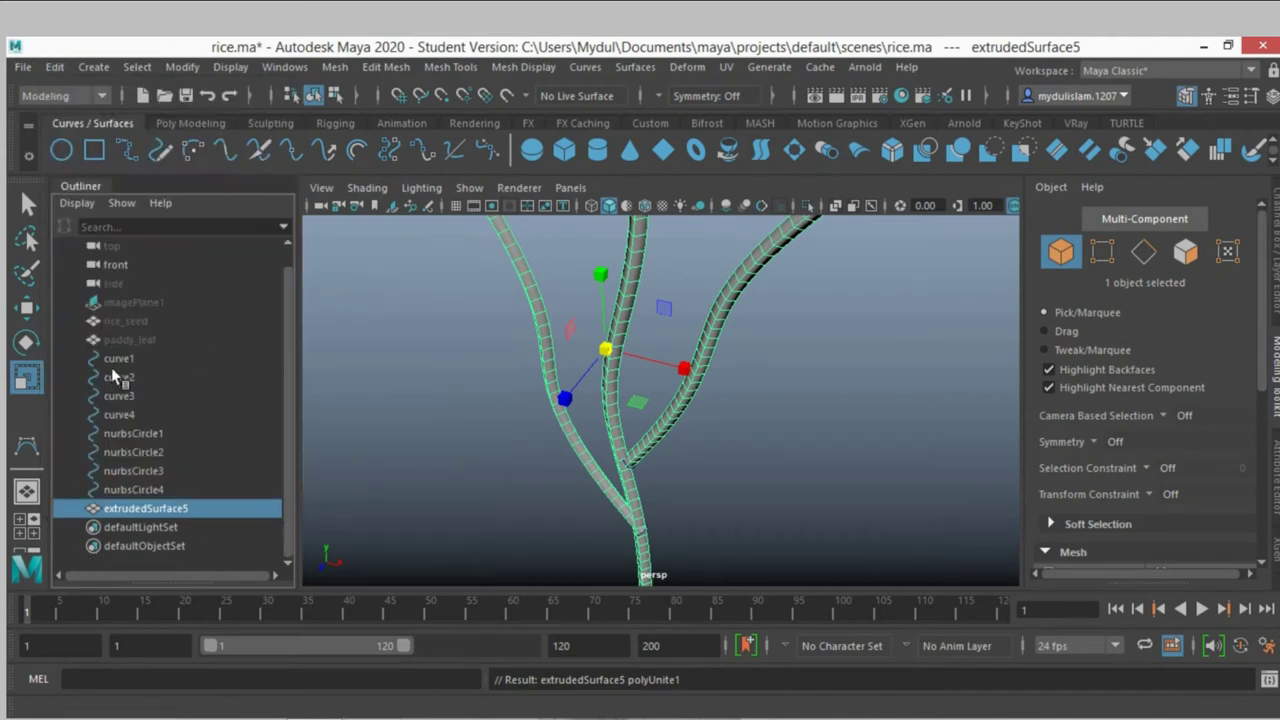
pyautogui.moveTo(115, 358); pyautogui.dragTo(129, 489)
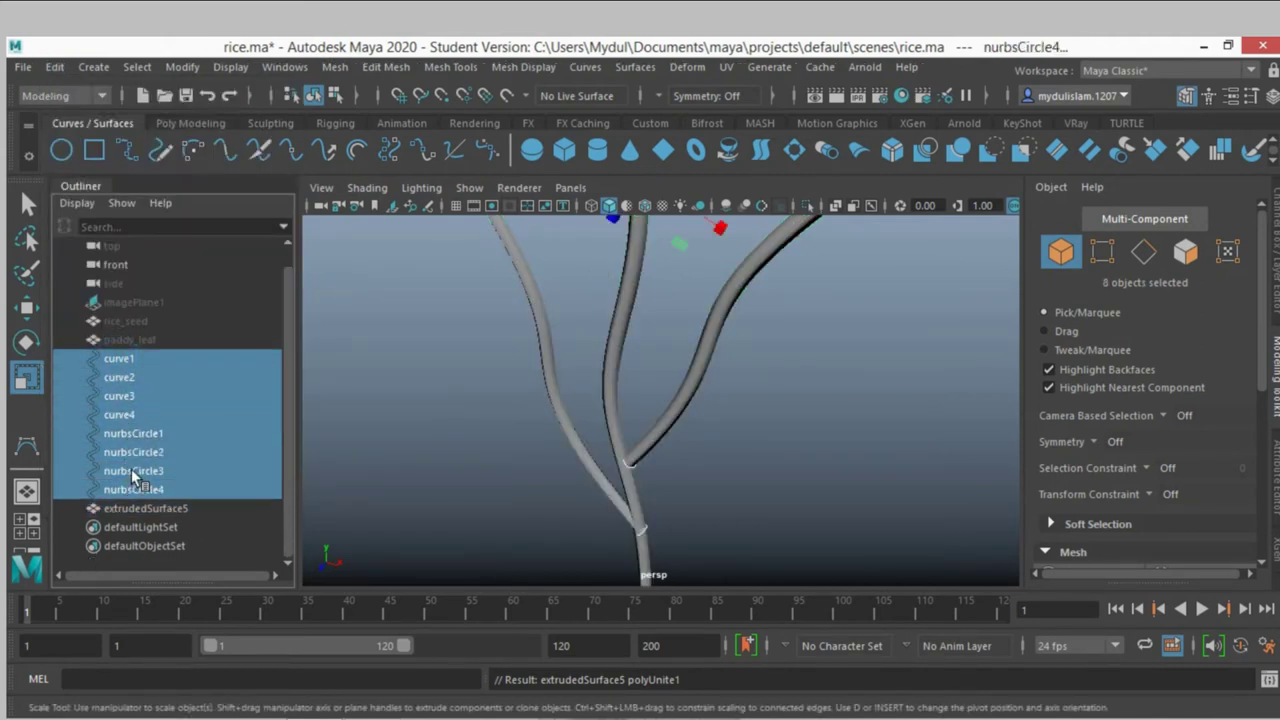
pyautogui.press('h')
pyautogui.click(121, 341)
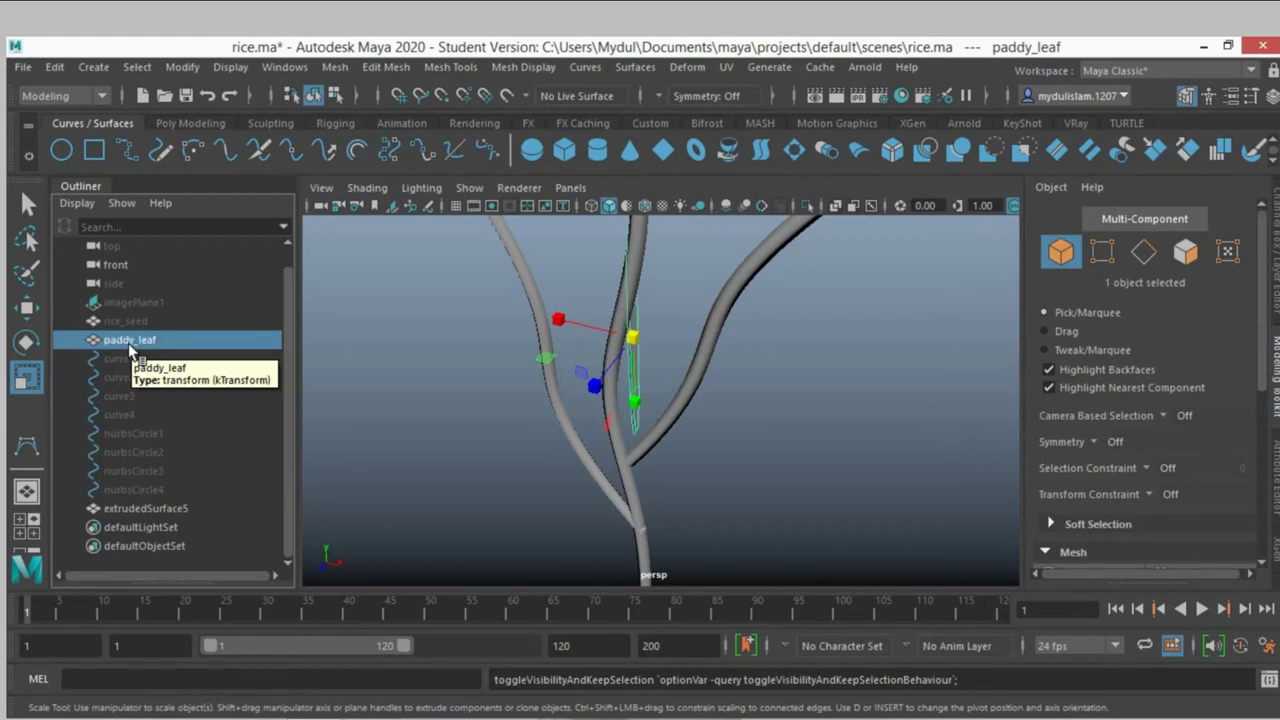
# Scale paddy_leaf narrower
pyautogui.scroll(-4, 491, 395)
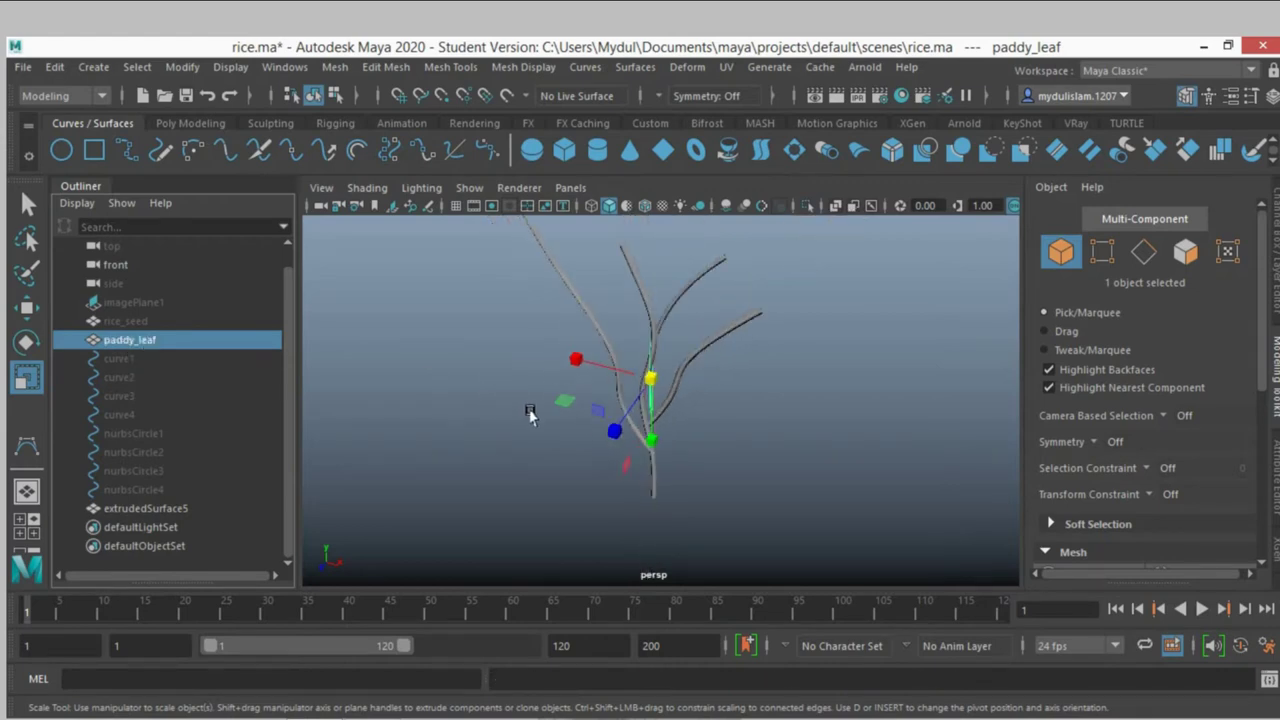
pyautogui.scroll(2, 530, 412)
pyautogui.scroll(2, 510, 412)
pyautogui.scroll(2, 493, 412)
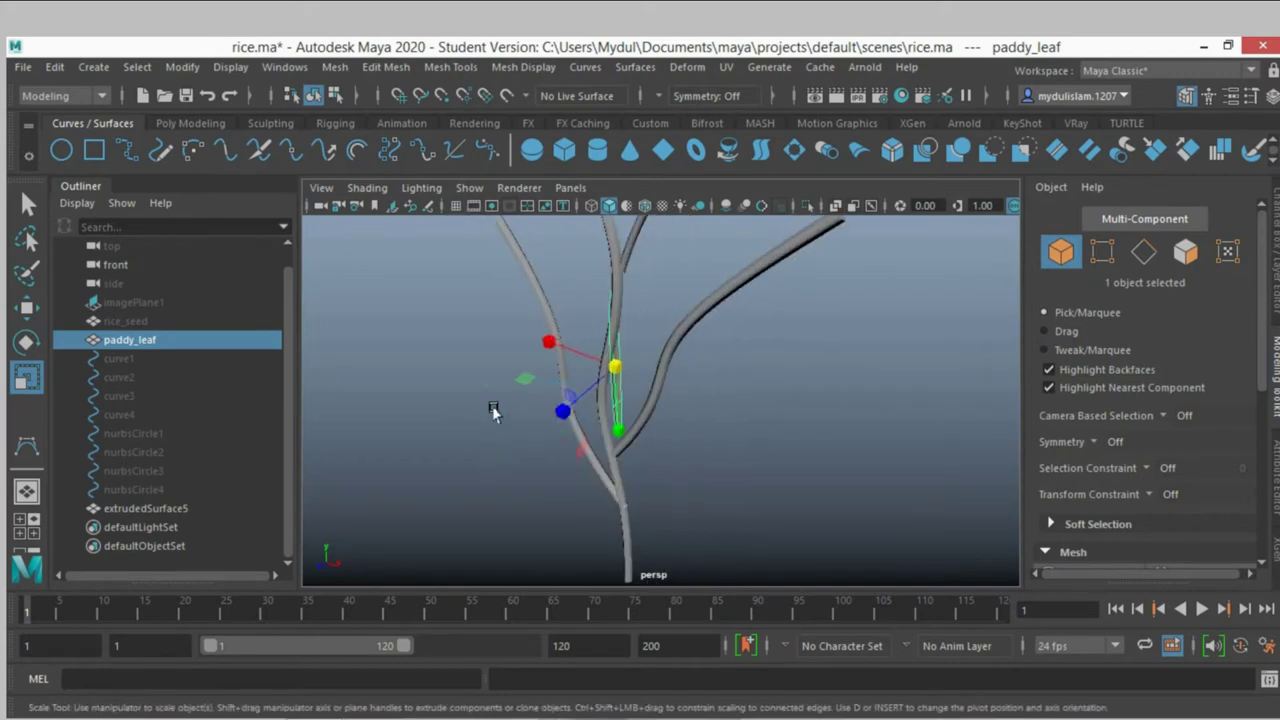
pyautogui.scroll(1, 537, 423)
pyautogui.scroll(-2, 477, 423)
pyautogui.scroll(2, 523, 423)
pyautogui.scroll(2, 526, 433)
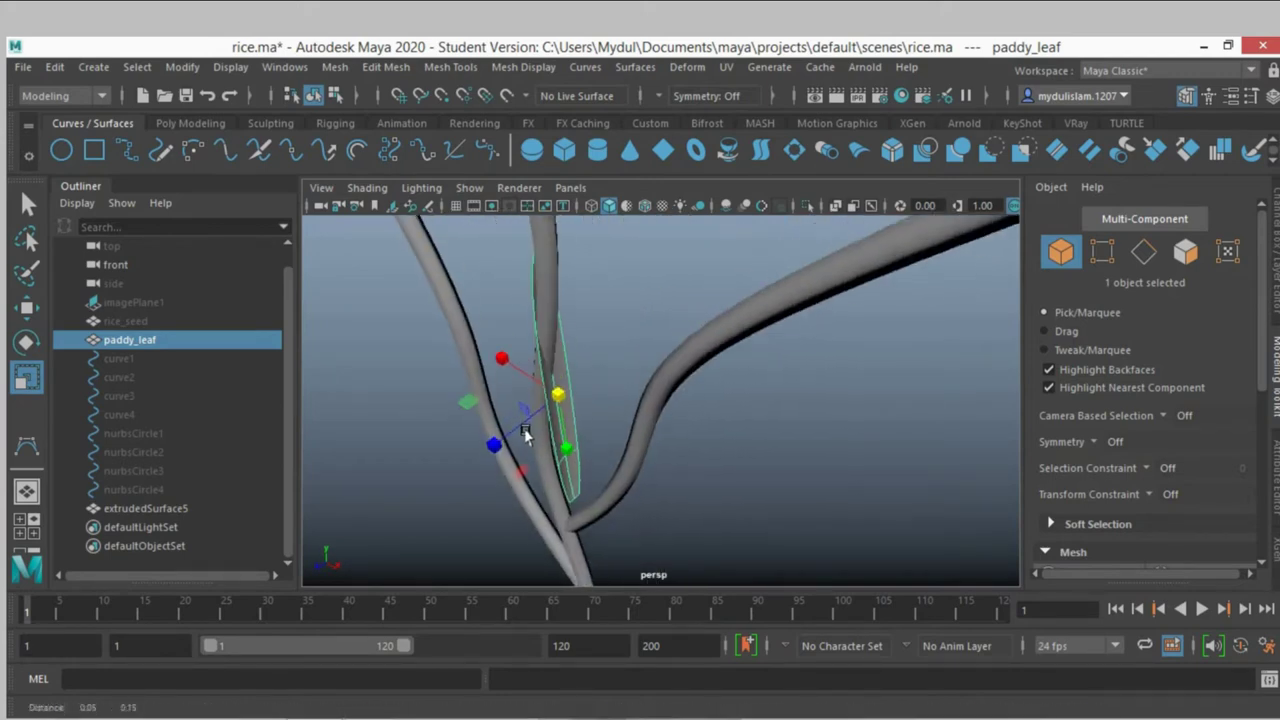
pyautogui.scroll(-2, 526, 433)
pyautogui.scroll(-2, 540, 428)
pyautogui.scroll(1, 541, 405)
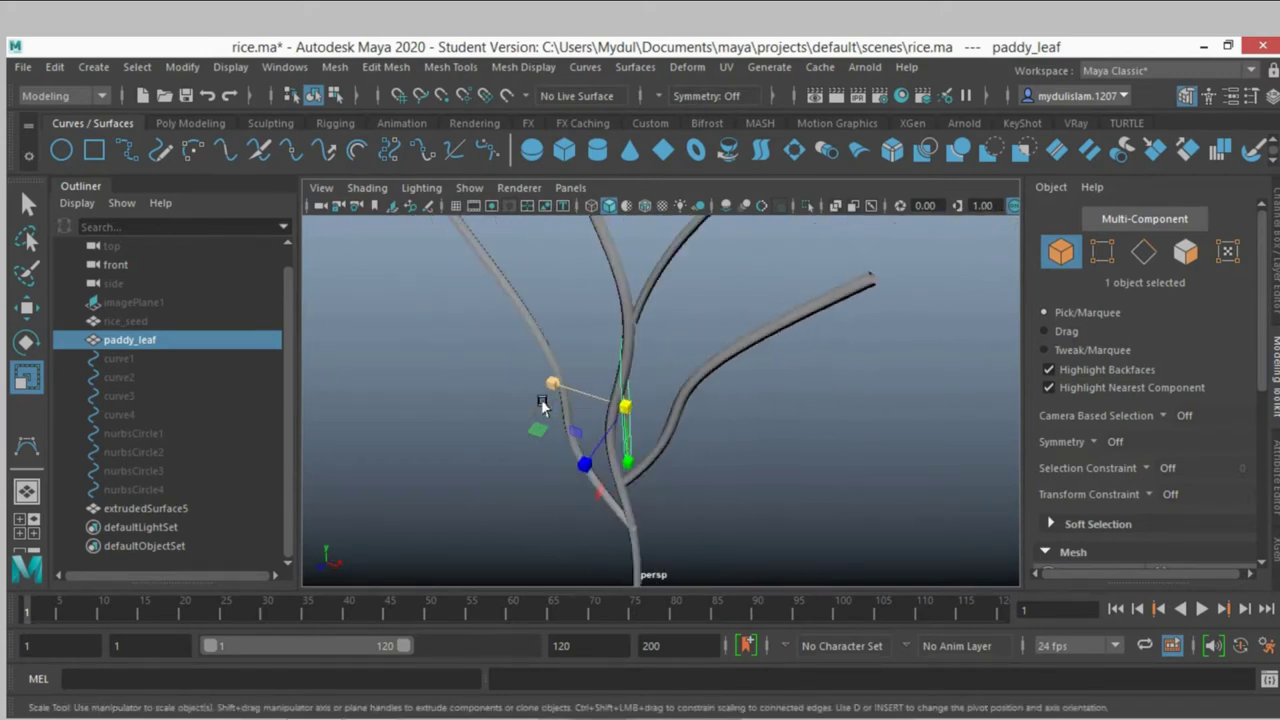
pyautogui.keyDown('alt'); pyautogui.moveTo(541, 405); pyautogui.dragTo(648, 380); pyautogui.keyUp('alt')
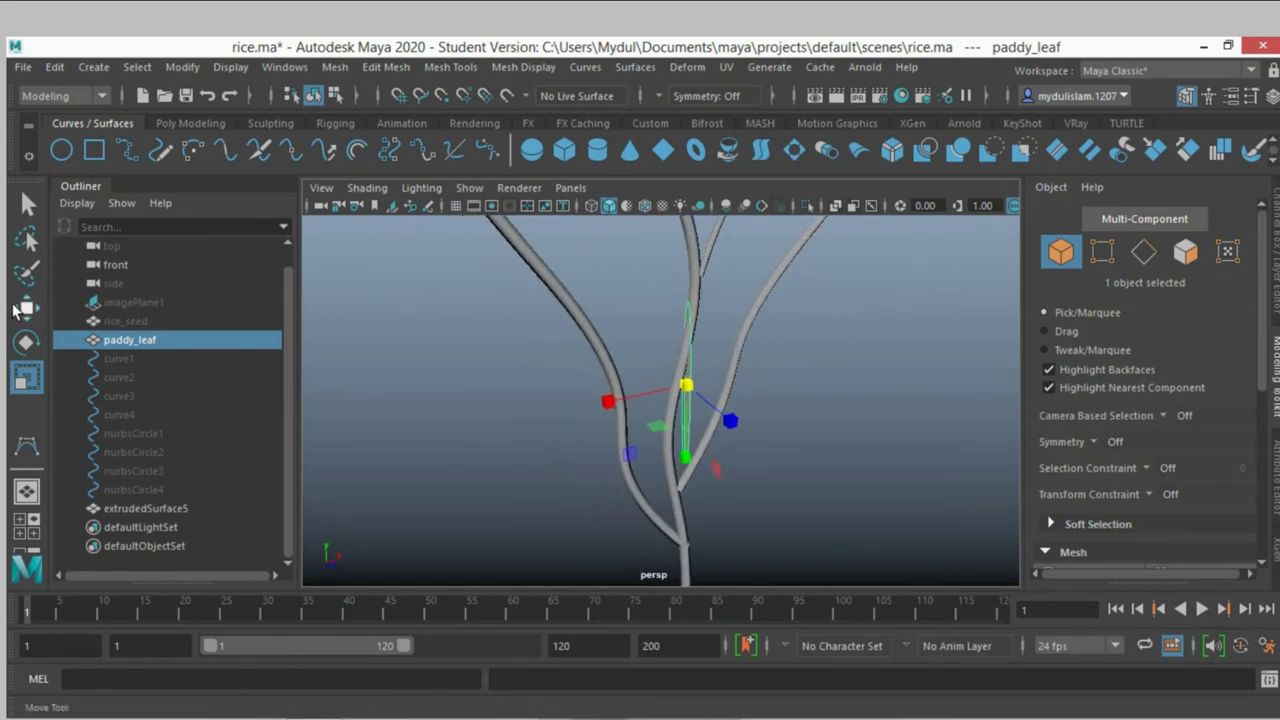
pyautogui.click(27, 308)
pyautogui.moveTo(748, 366)
pyautogui.mouseDown()
pyautogui.moveTo(720, 373)
pyautogui.moveTo(765, 400)
pyautogui.moveTo(722, 328)
pyautogui.moveTo(740, 344)
pyautogui.mouseUp()
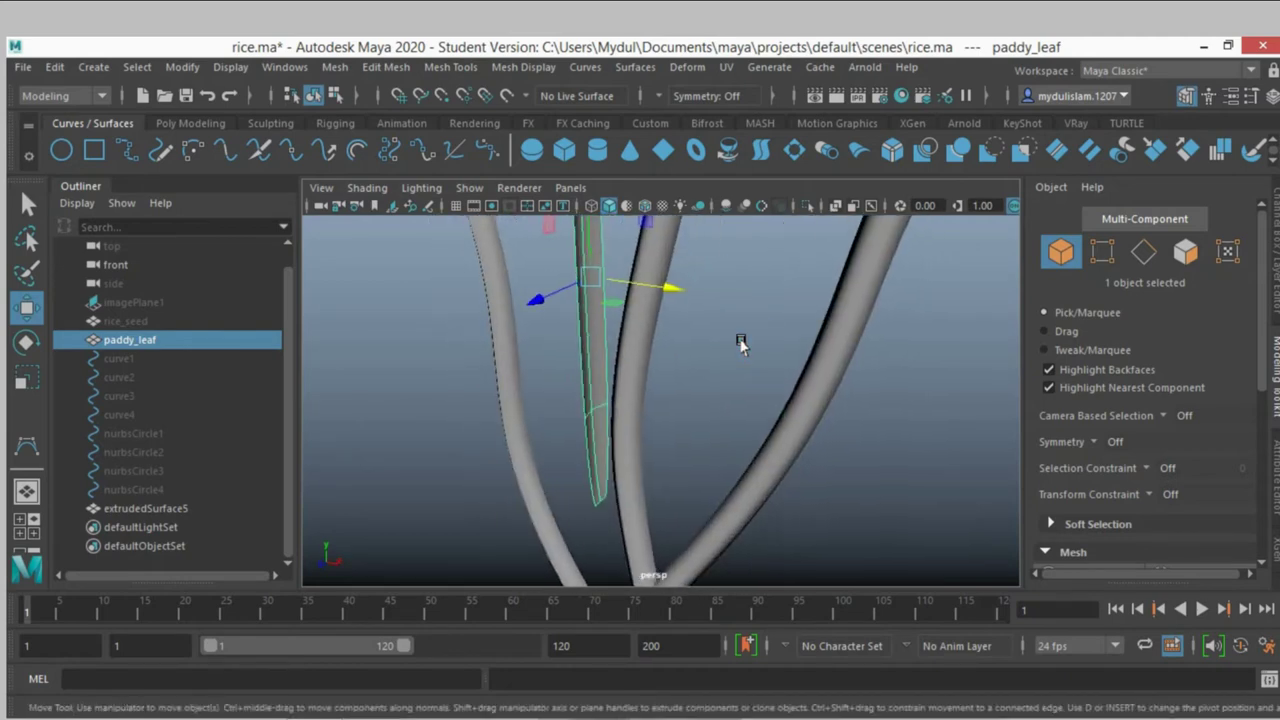
# Move the leaf's pivot down to its base
pyautogui.scroll(-3, 728, 346)
pyautogui.press('d')
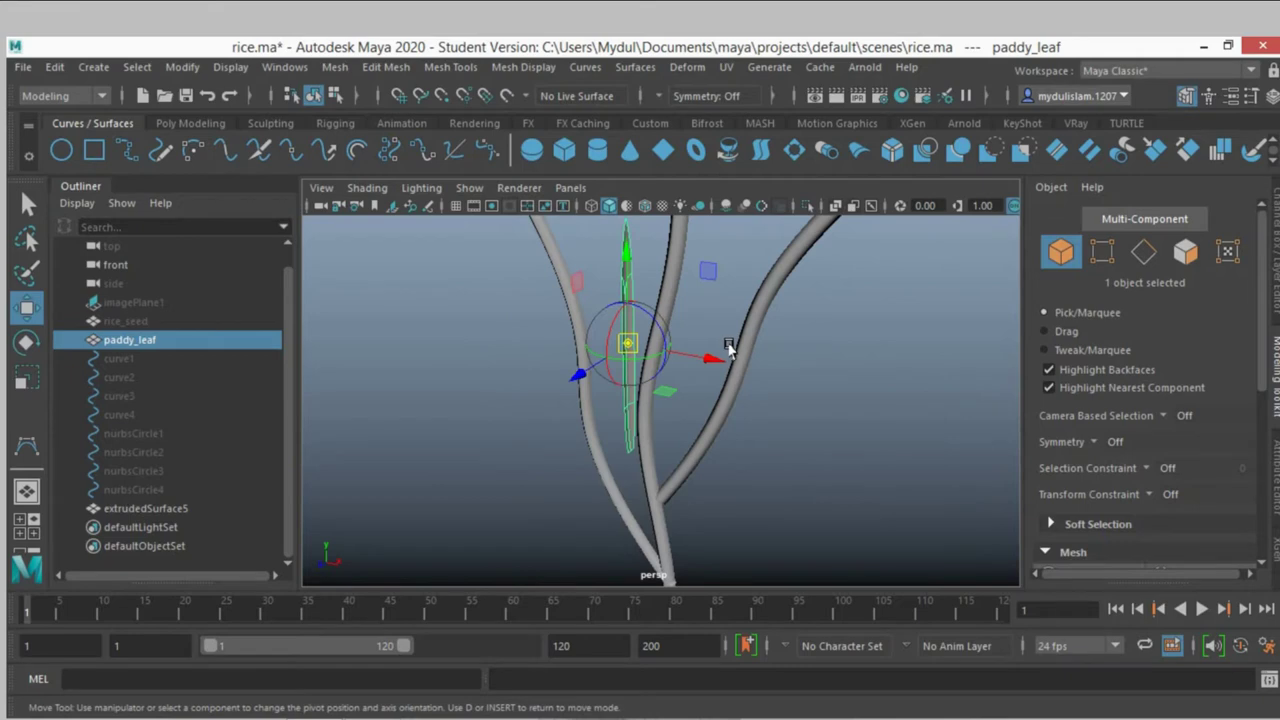
pyautogui.moveTo(623, 257); pyautogui.dragTo(649, 455)
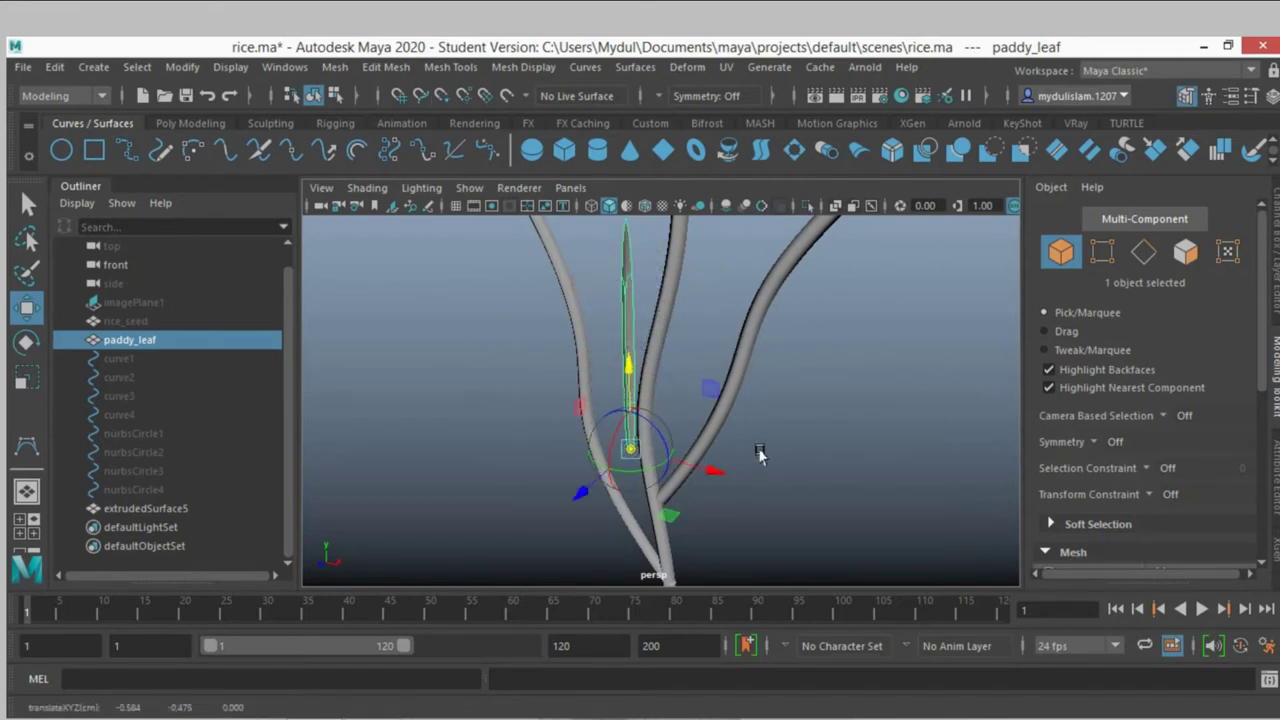
pyautogui.press('d')
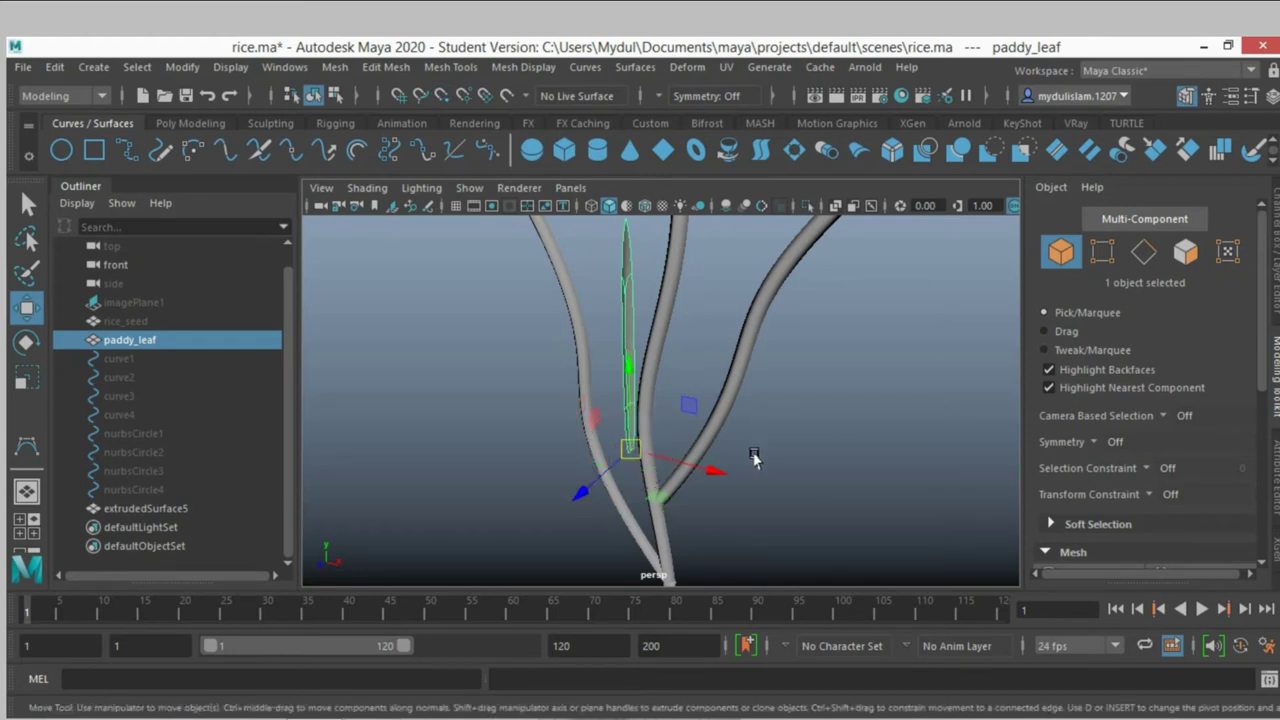
# Choose Assign New Material for paddy_leaf from its right-click menu
pyautogui.scroll(2, 765, 430)
pyautogui.scroll(2, 768, 420)
pyautogui.scroll(1, 768, 422)
pyautogui.scroll(2, 750, 418)
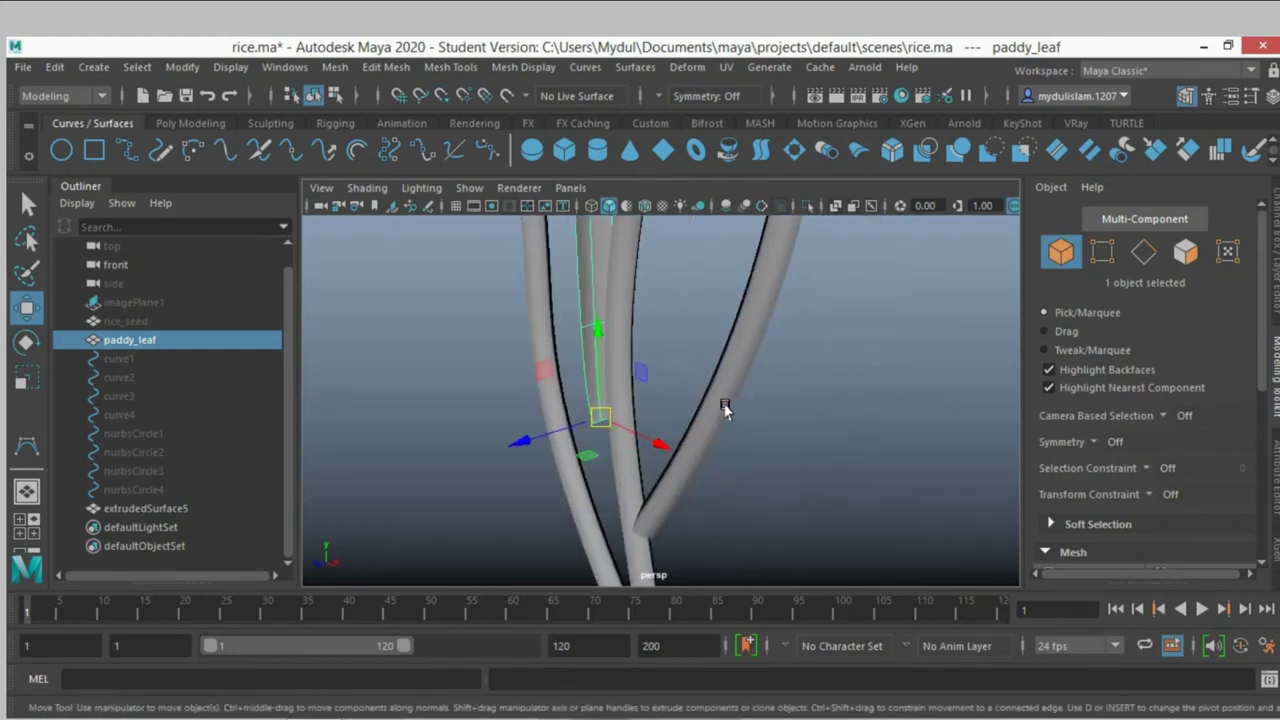
pyautogui.moveTo(725, 410)
pyautogui.keyDown('alt'); pyautogui.mouseDown()
pyautogui.moveTo(697, 405)
pyautogui.moveTo(783, 413)
pyautogui.mouseUp(); pyautogui.keyUp('alt')
pyautogui.moveTo(786, 410)
pyautogui.keyDown('alt'); pyautogui.mouseDown()
pyautogui.moveTo(680, 437)
pyautogui.moveTo(729, 482)
pyautogui.mouseUp(); pyautogui.keyUp('alt')
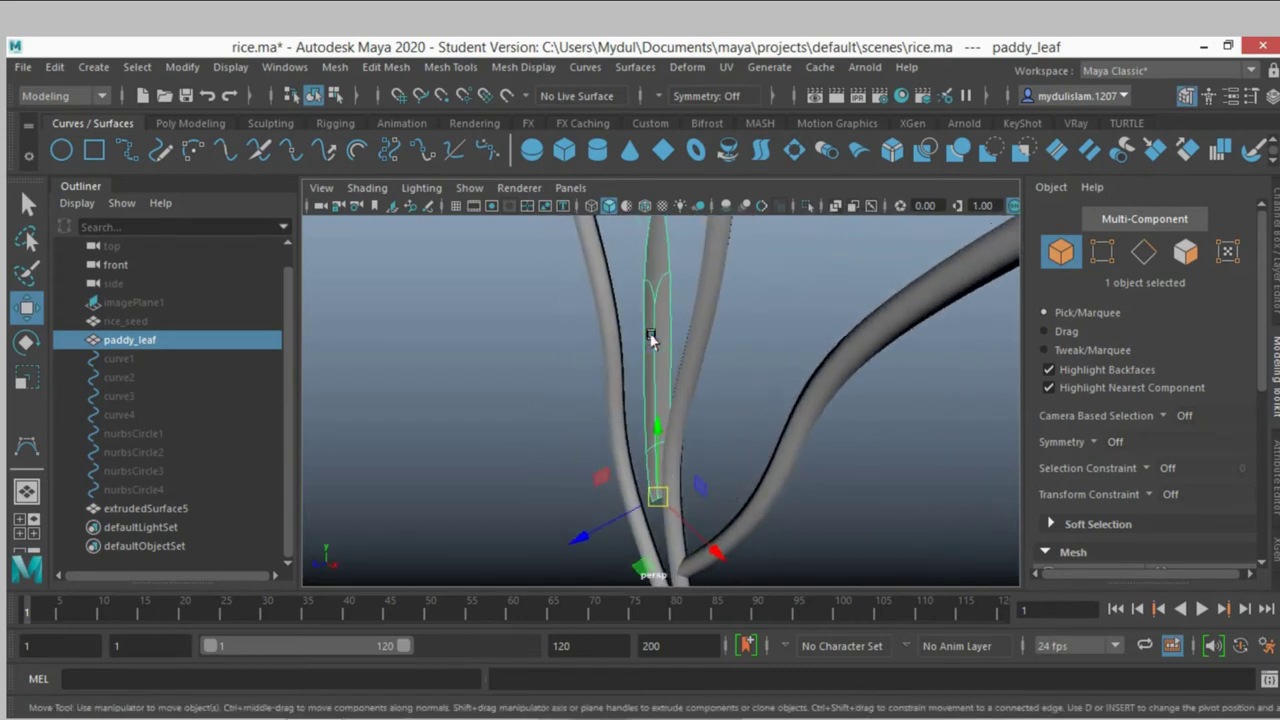
pyautogui.moveTo(655, 335); pyautogui.dragTo(668, 703, button='right')
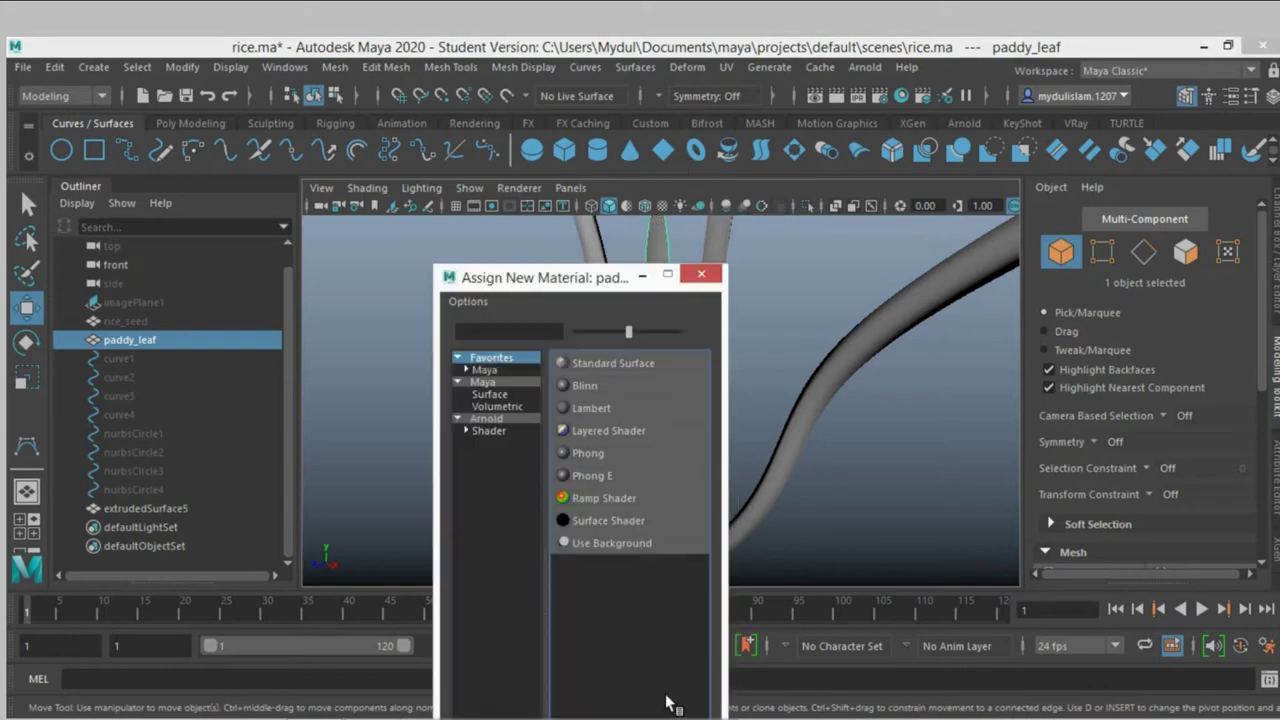
# Assign a Lambert material (lambert2), delete the leaf's history, and link a File texture to Color
pyautogui.click(595, 408)
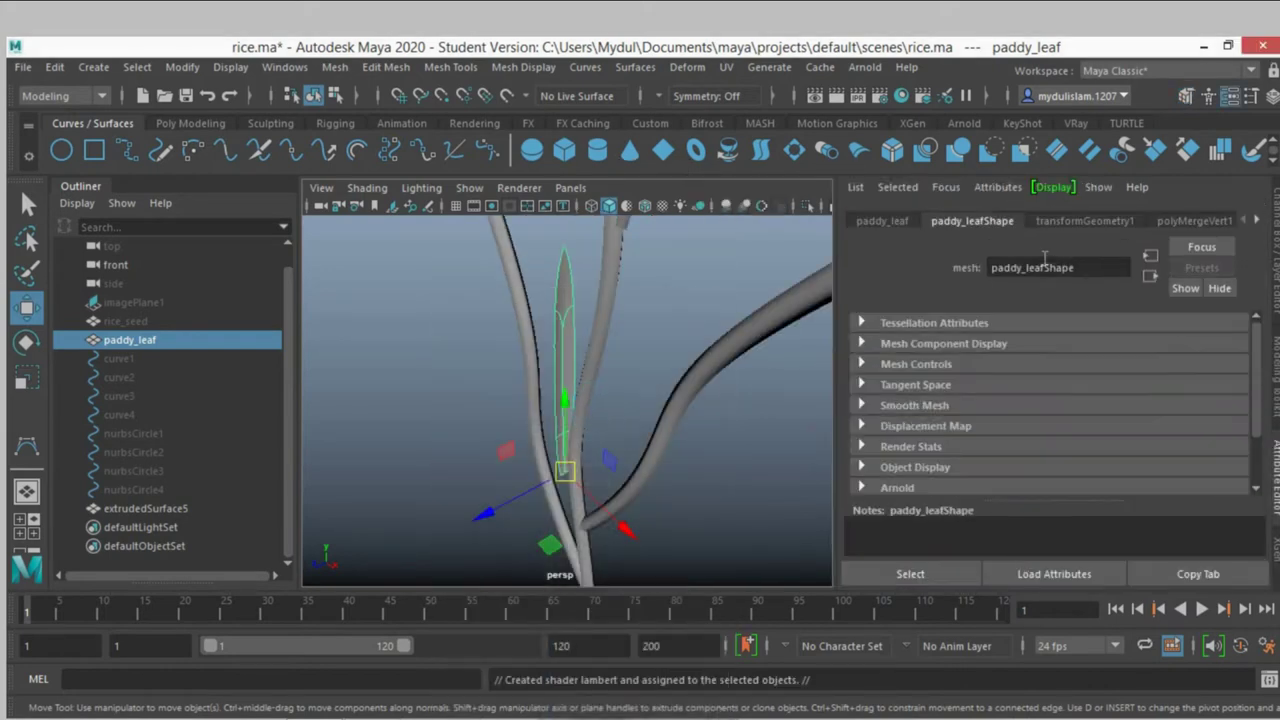
pyautogui.click(58, 69)
pyautogui.moveTo(108, 288)
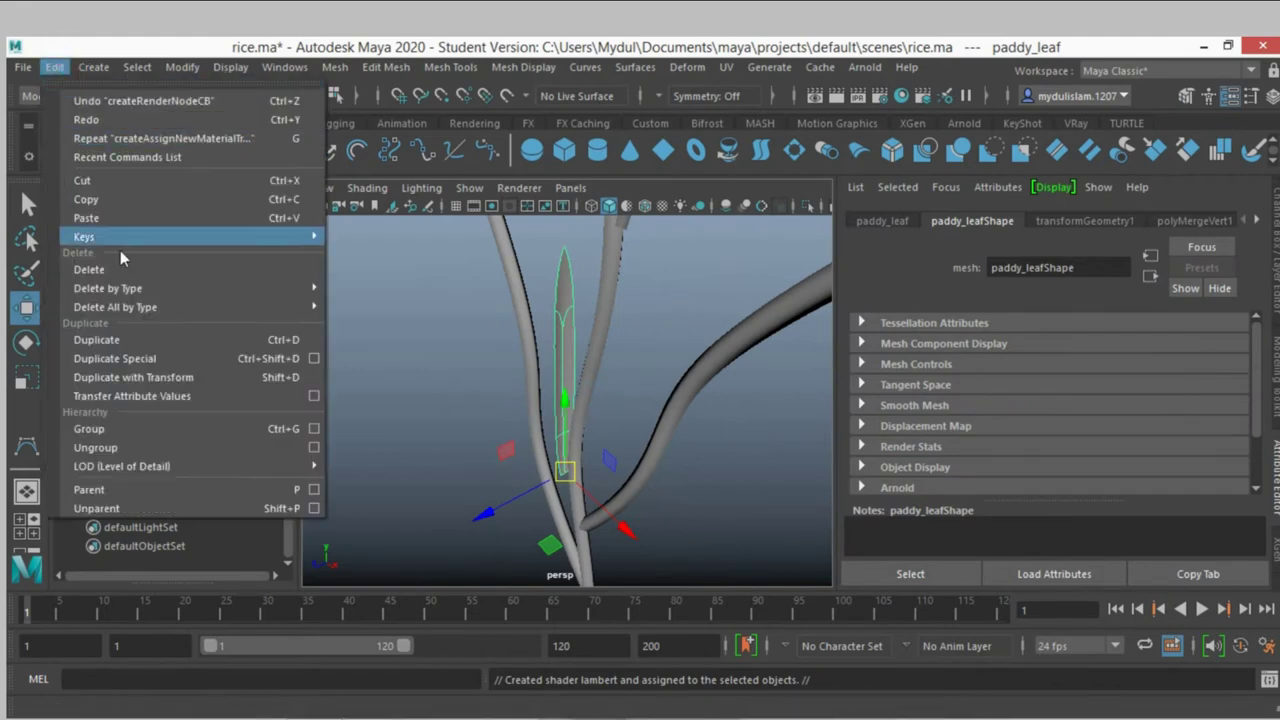
pyautogui.click(358, 289)
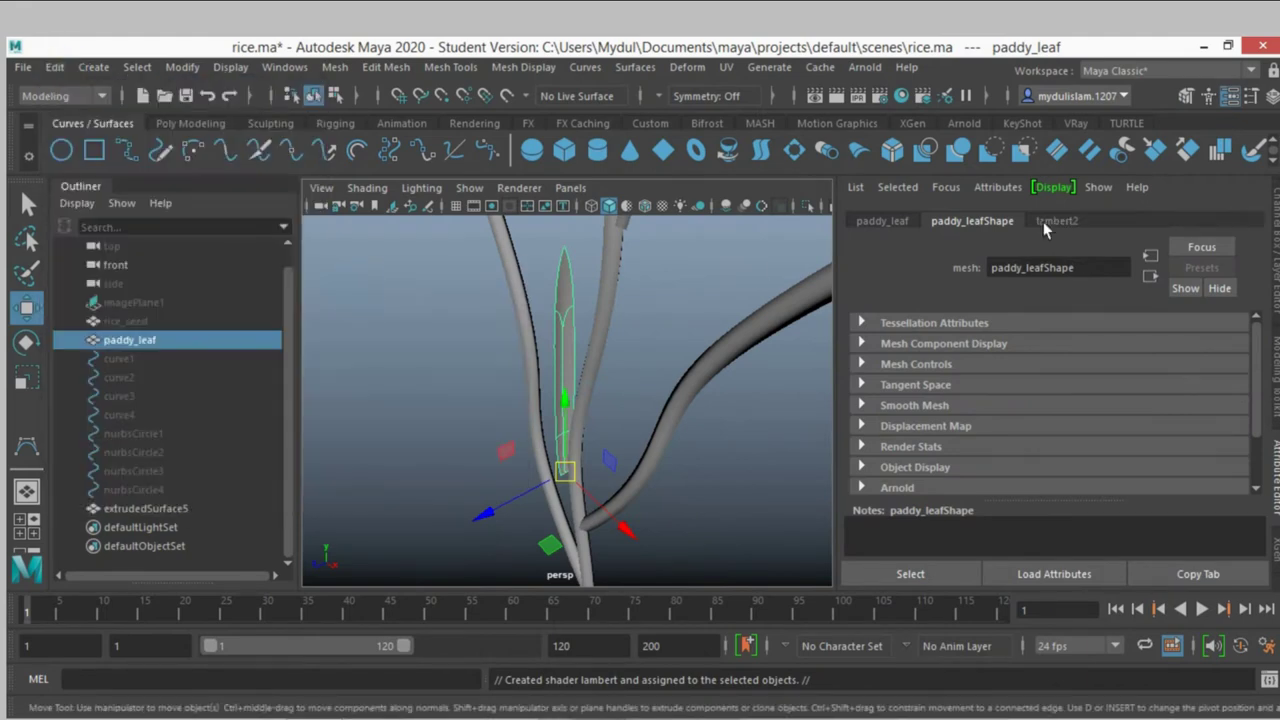
pyautogui.click(1055, 221)
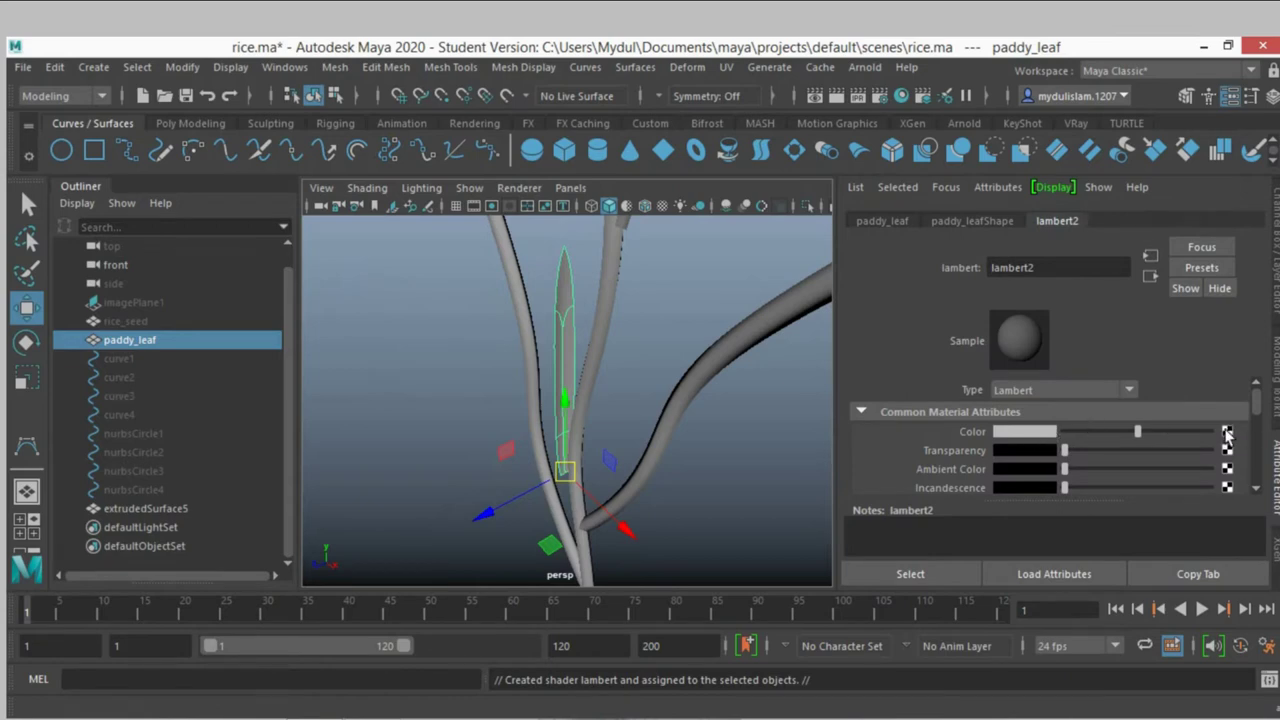
pyautogui.click(1227, 432)
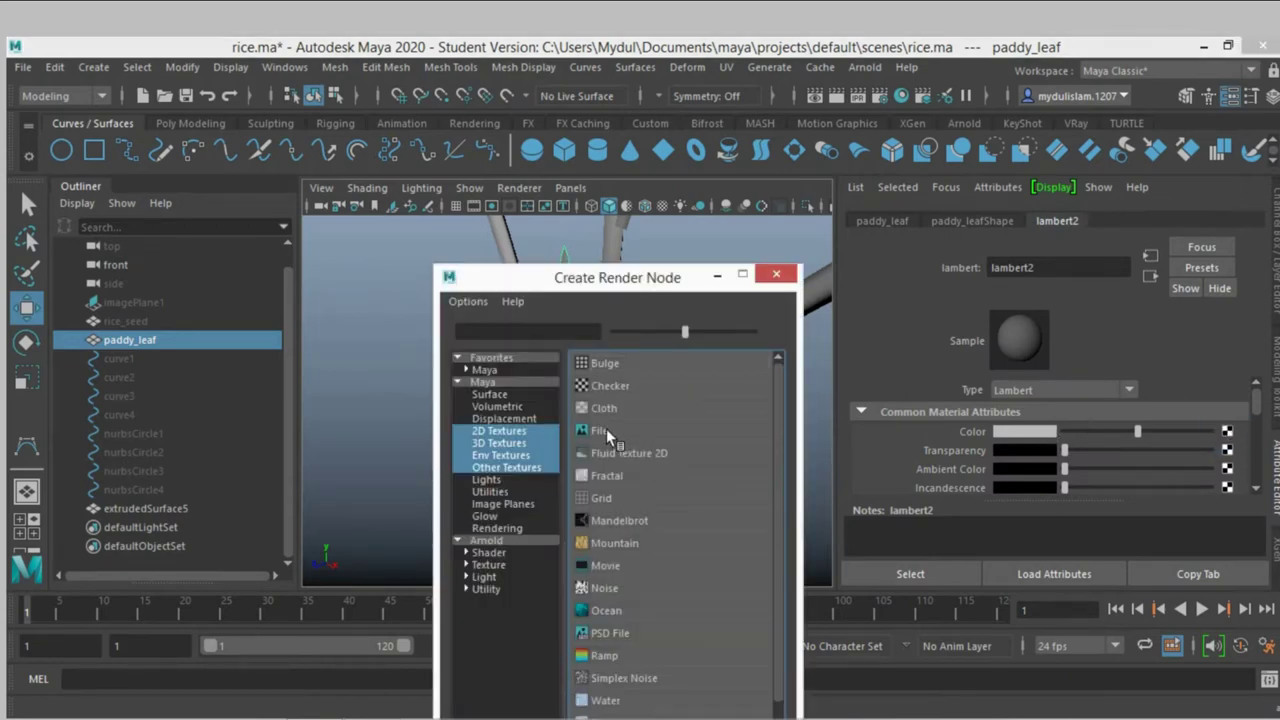
pyautogui.click(606, 428)
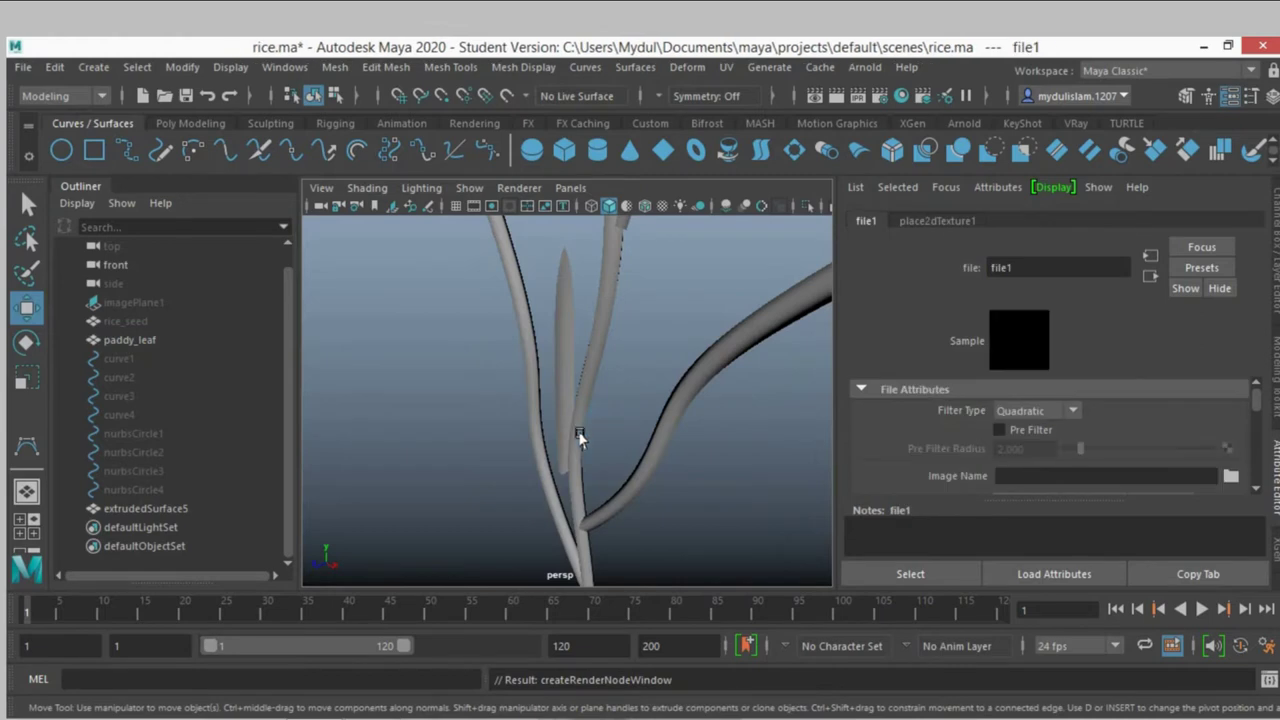
# Browse for file1's image and navigate to the Downloads folder
pyautogui.click(1230, 477)
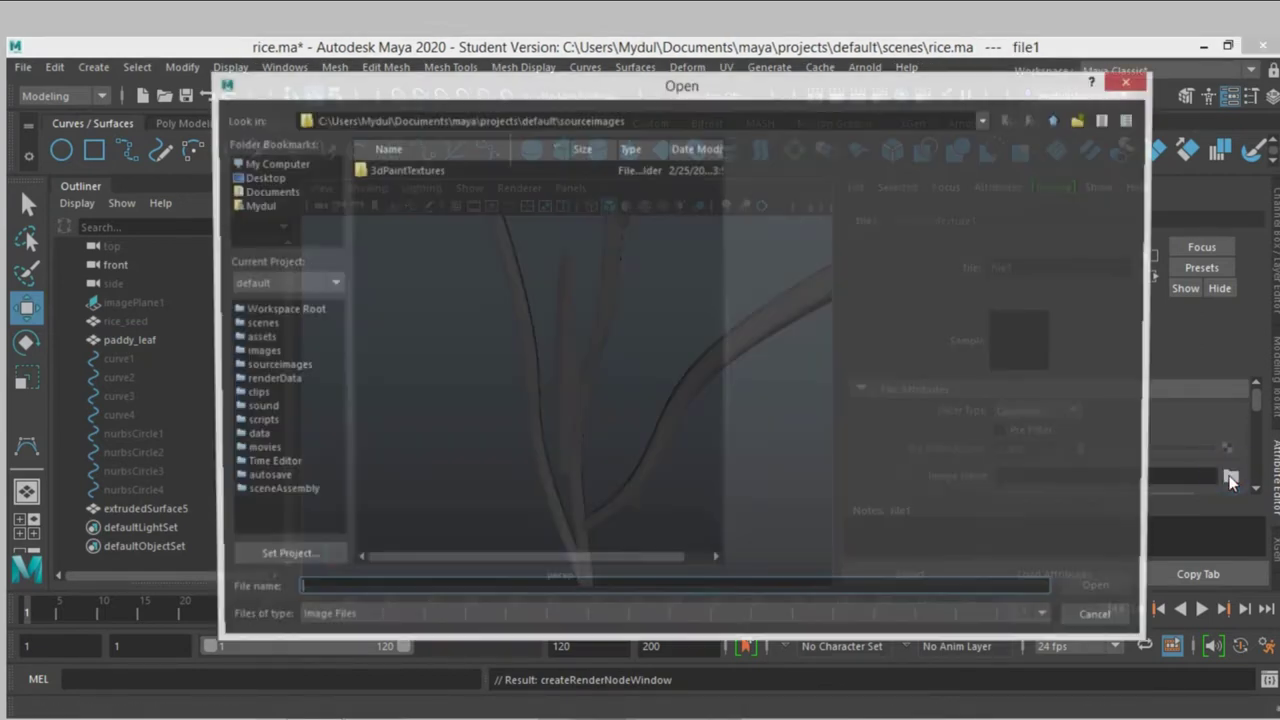
pyautogui.click(264, 178)
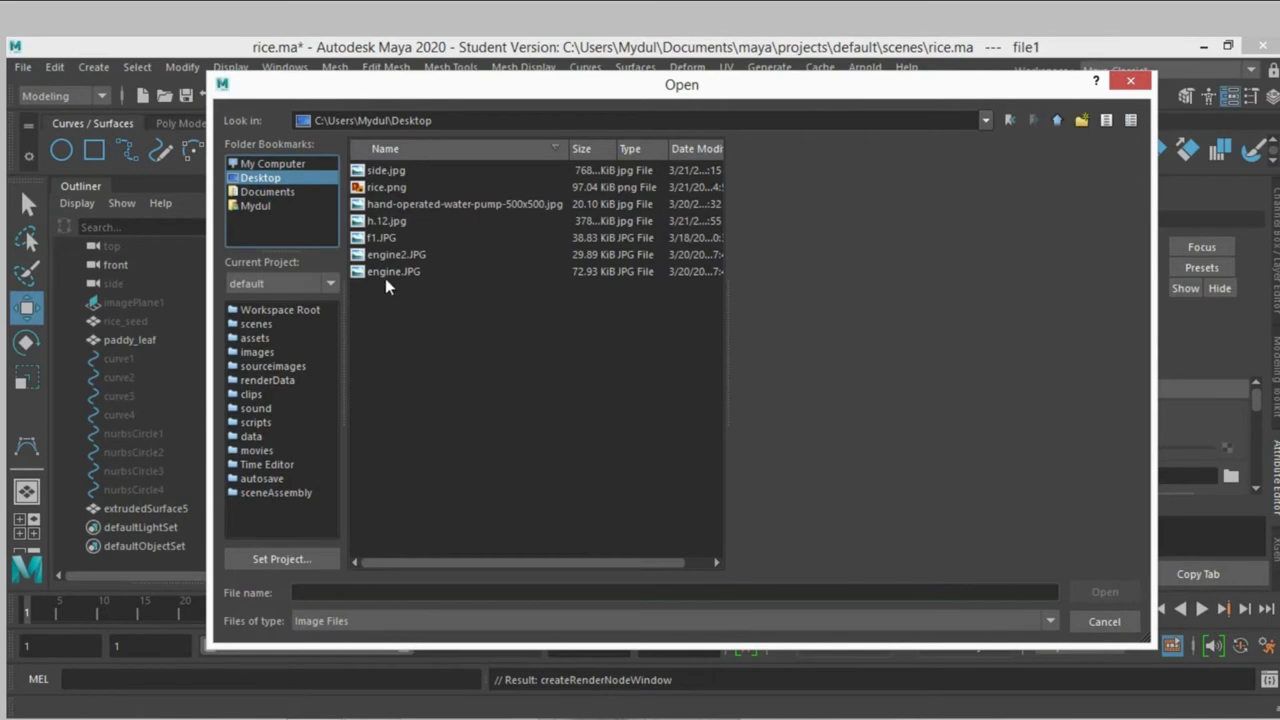
pyautogui.click(264, 205)
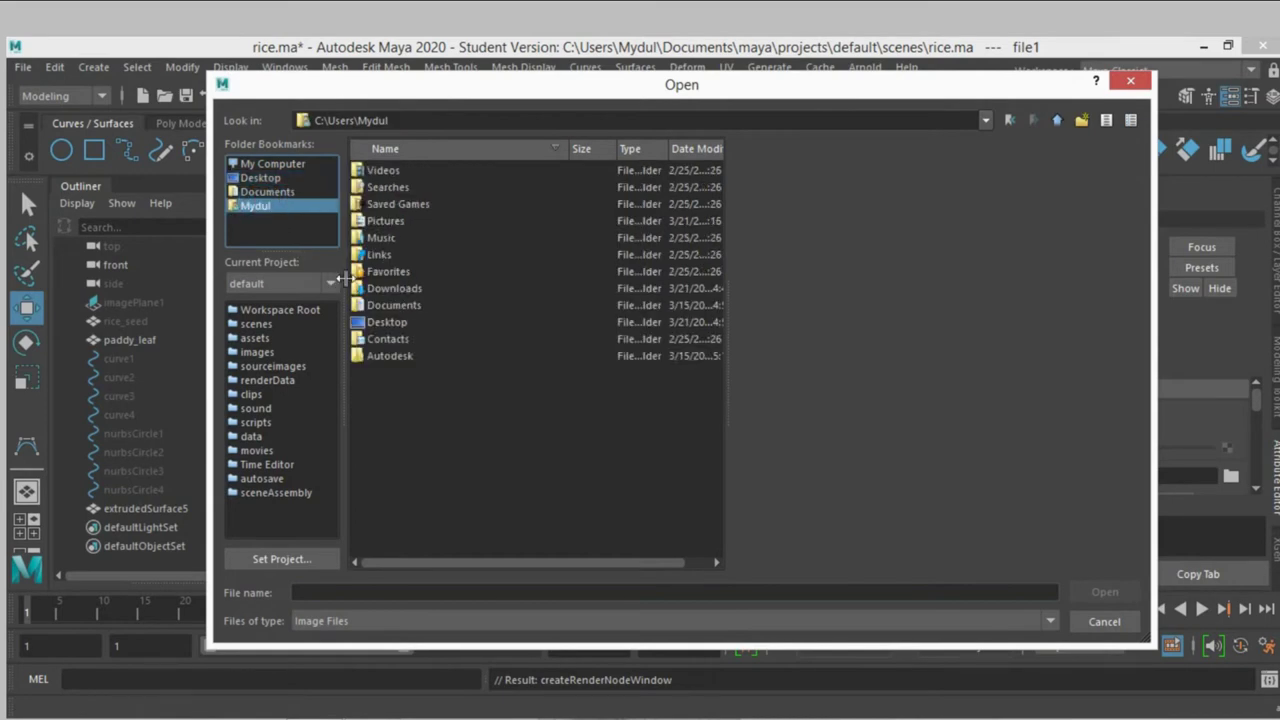
pyautogui.click(395, 290)
pyautogui.doubleClick(395, 289)
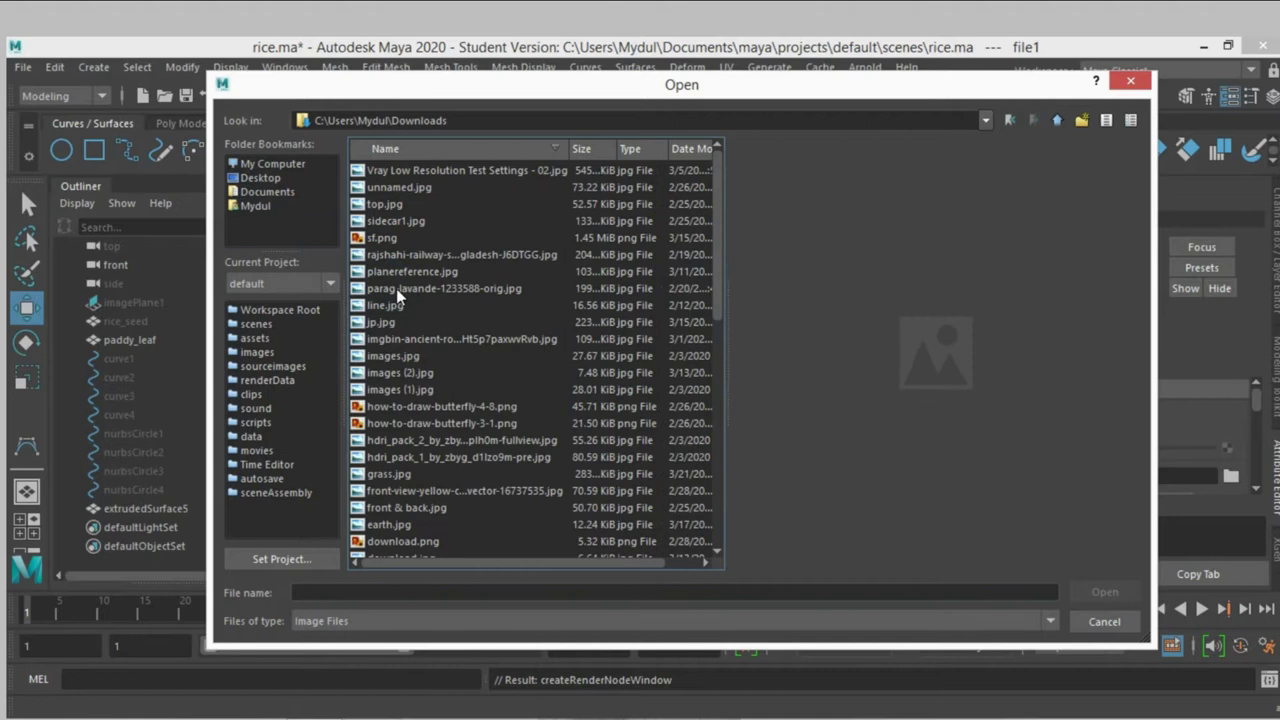
pyautogui.click(370, 591)
pyautogui.write('grass')
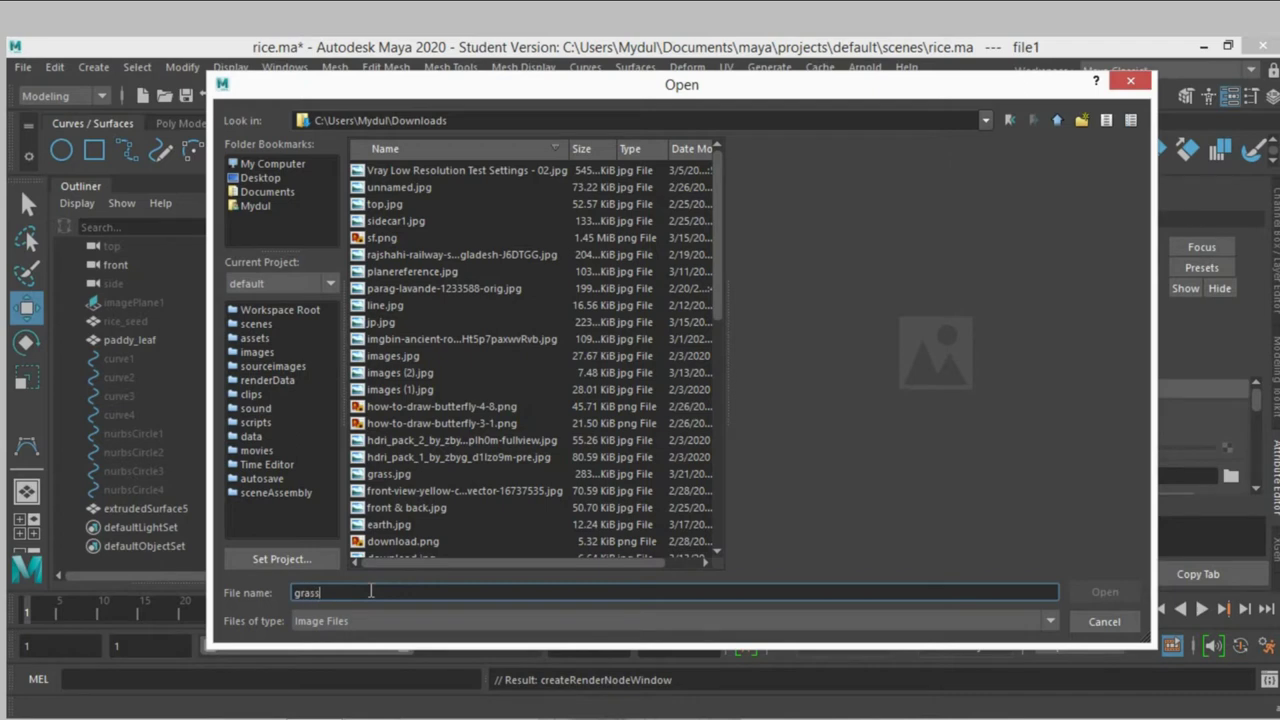
# Select grass.jpg in Downloads and load it into file1
pyautogui.scroll(-1, 414, 470)
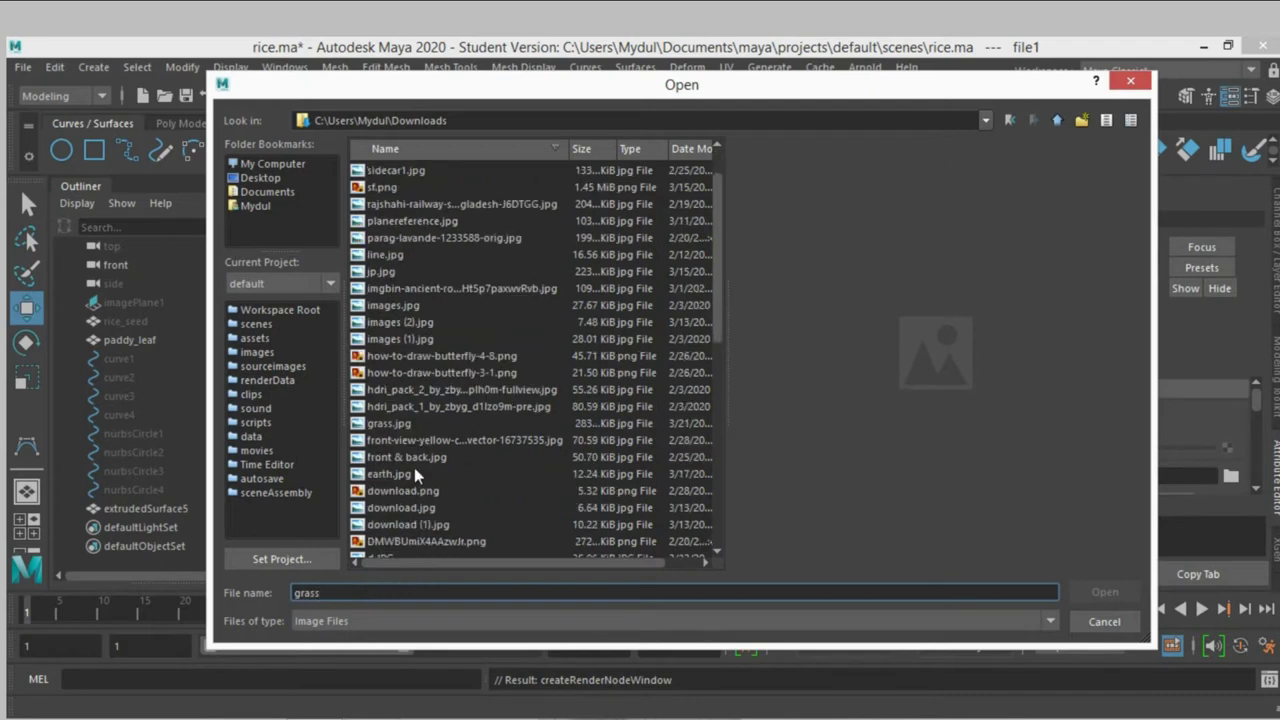
pyautogui.scroll(-1, 414, 470)
pyautogui.scroll(-2, 414, 470)
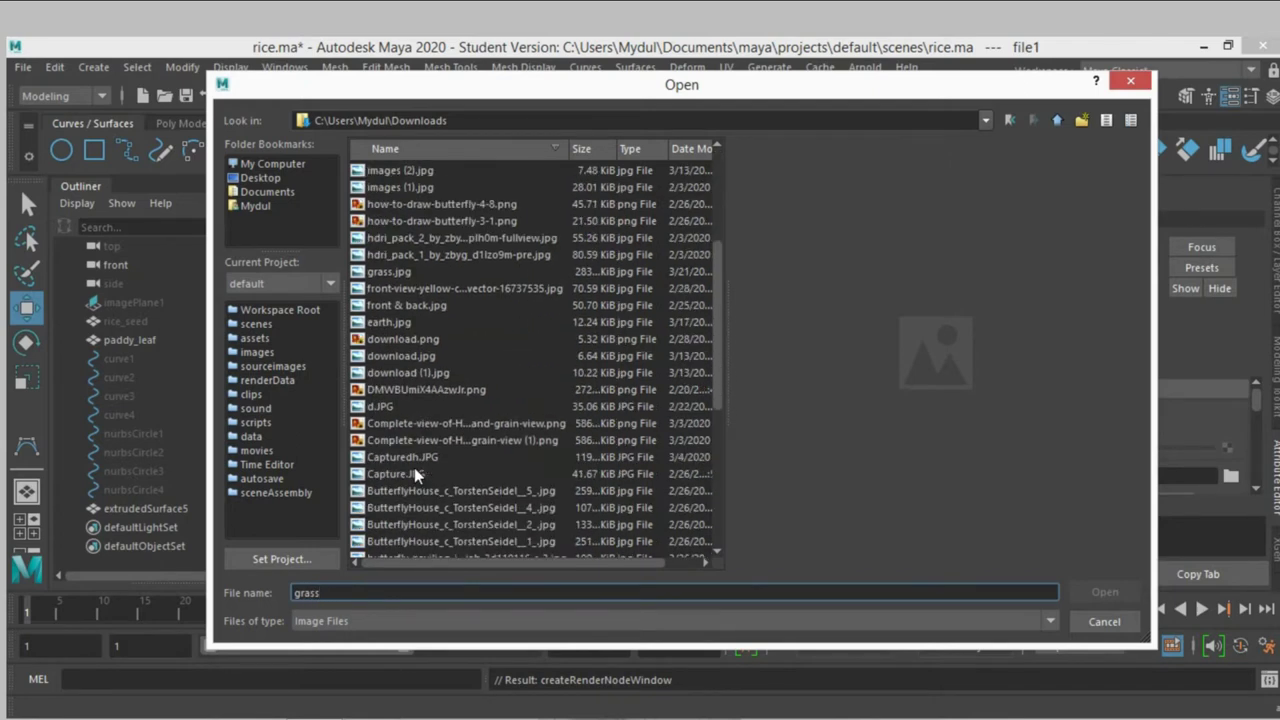
pyautogui.scroll(-2, 414, 471)
pyautogui.scroll(-1, 414, 471)
pyautogui.scroll(-2, 412, 473)
pyautogui.scroll(-1, 411, 476)
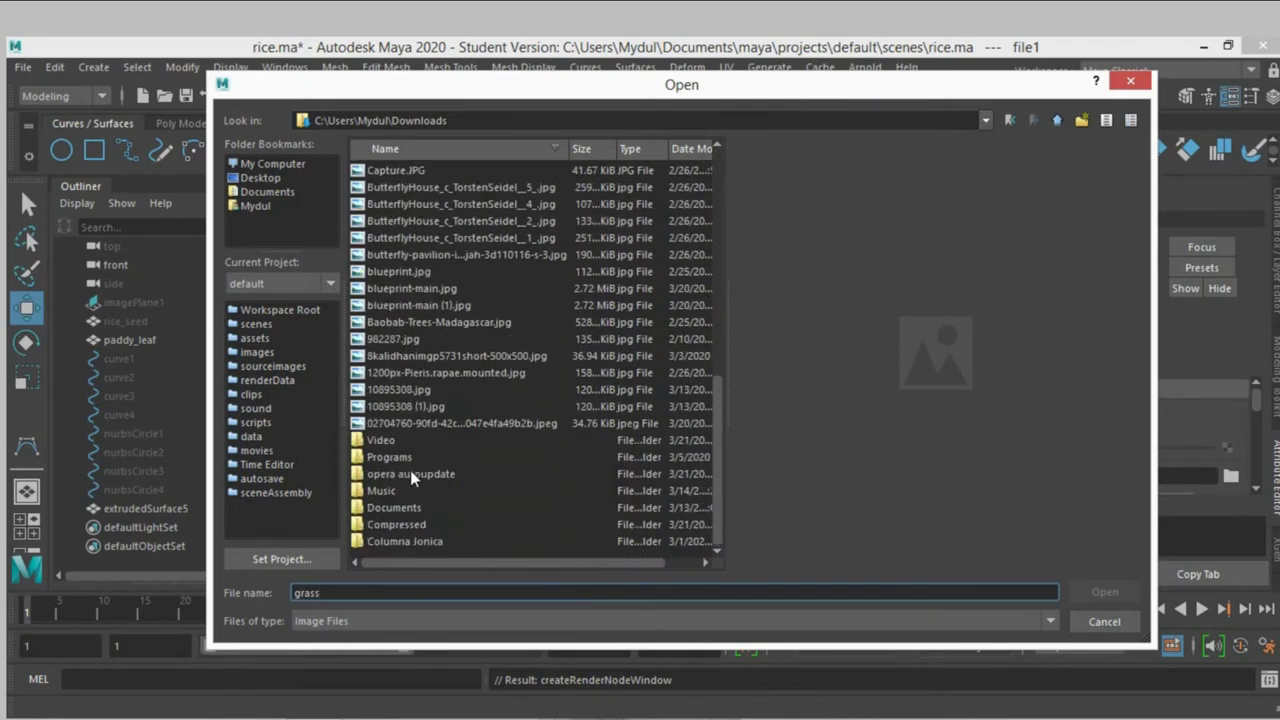
pyautogui.scroll(1, 392, 393)
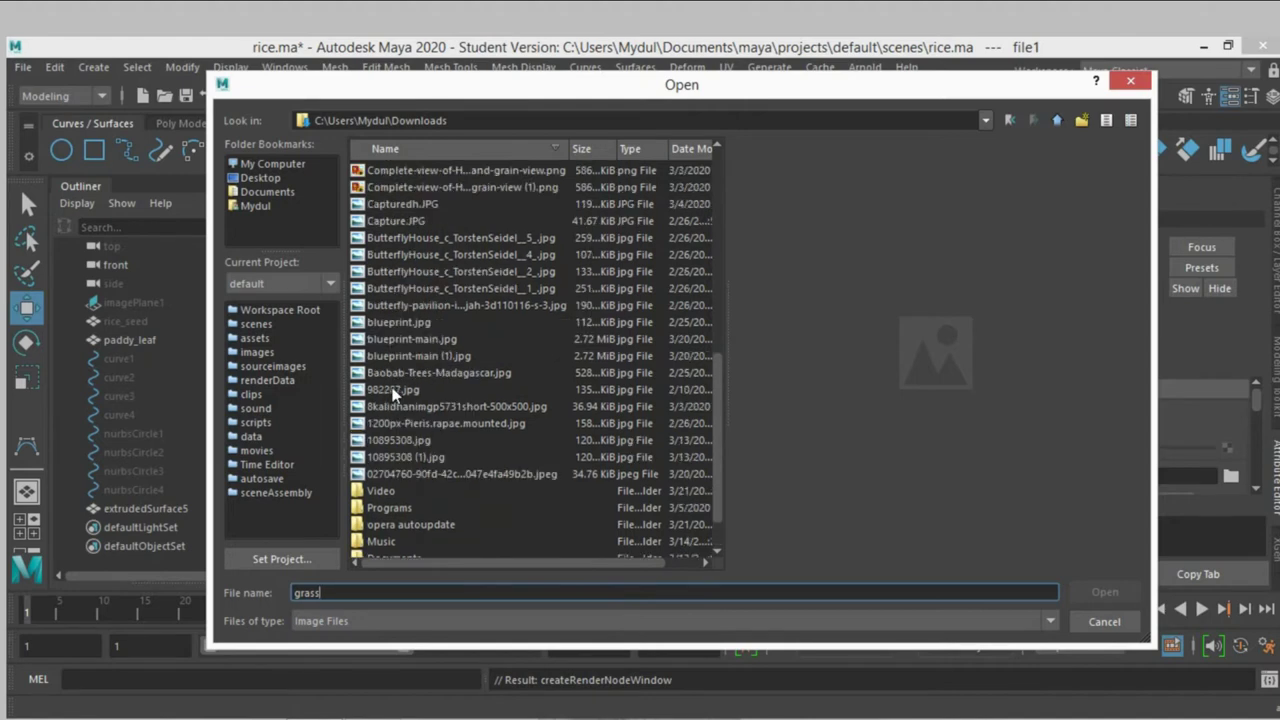
pyautogui.scroll(1, 392, 391)
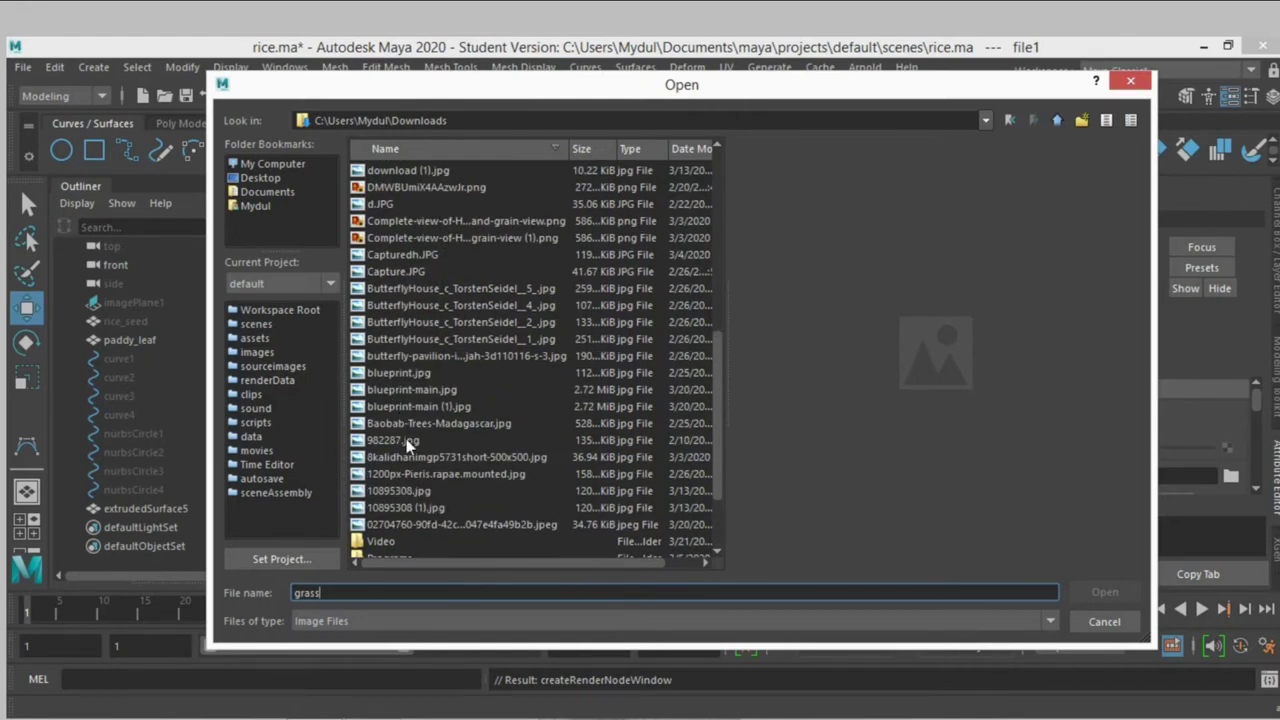
pyautogui.scroll(1, 407, 446)
pyautogui.scroll(1, 407, 446)
pyautogui.scroll(2, 407, 446)
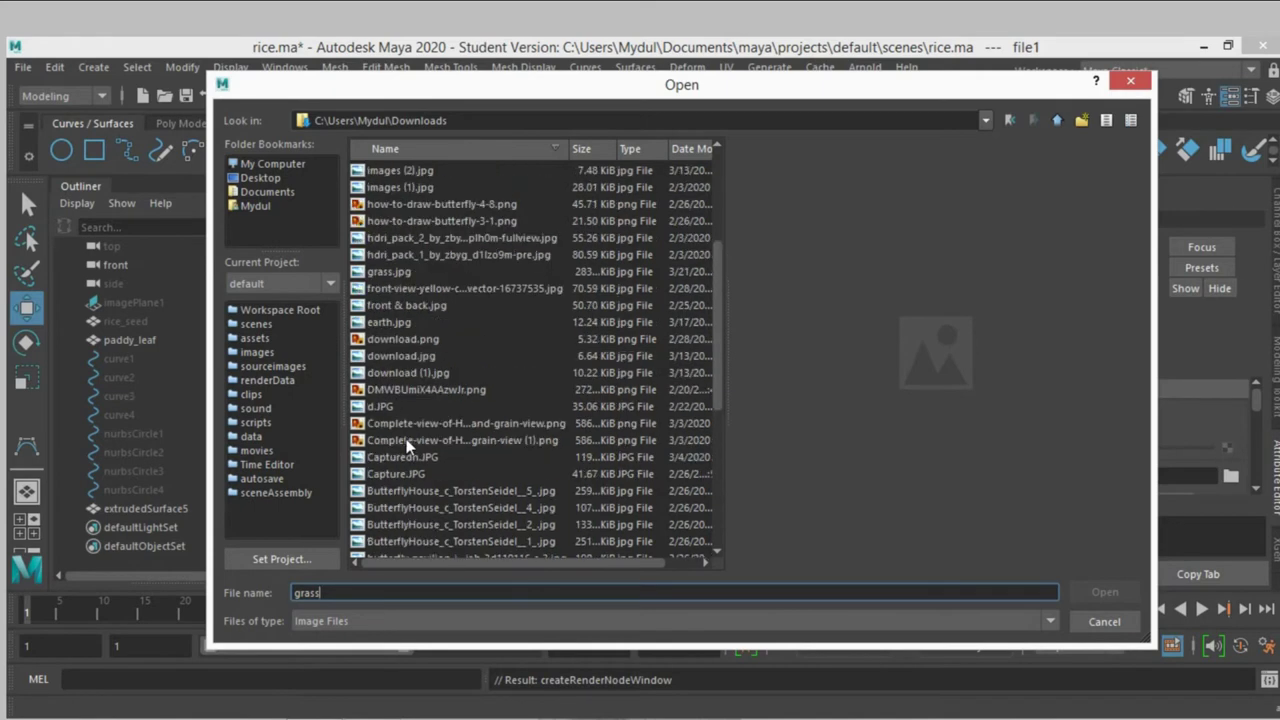
pyautogui.scroll(1, 407, 446)
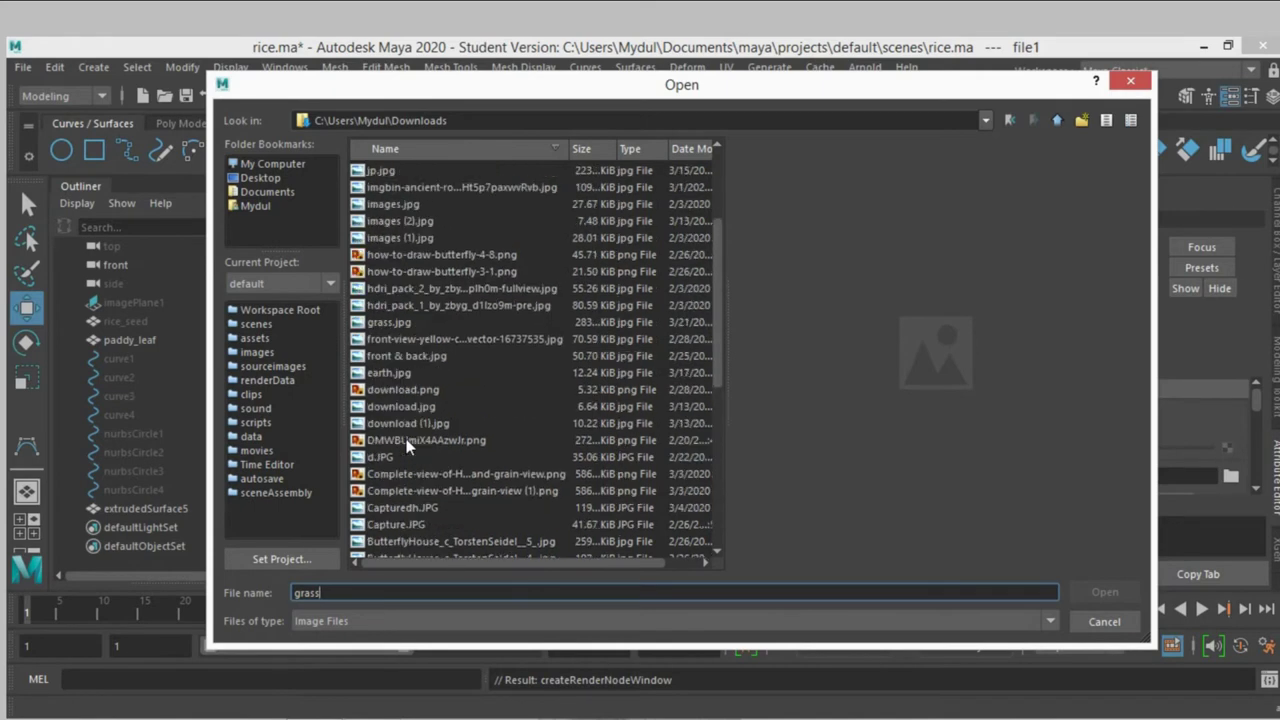
pyautogui.click(390, 322)
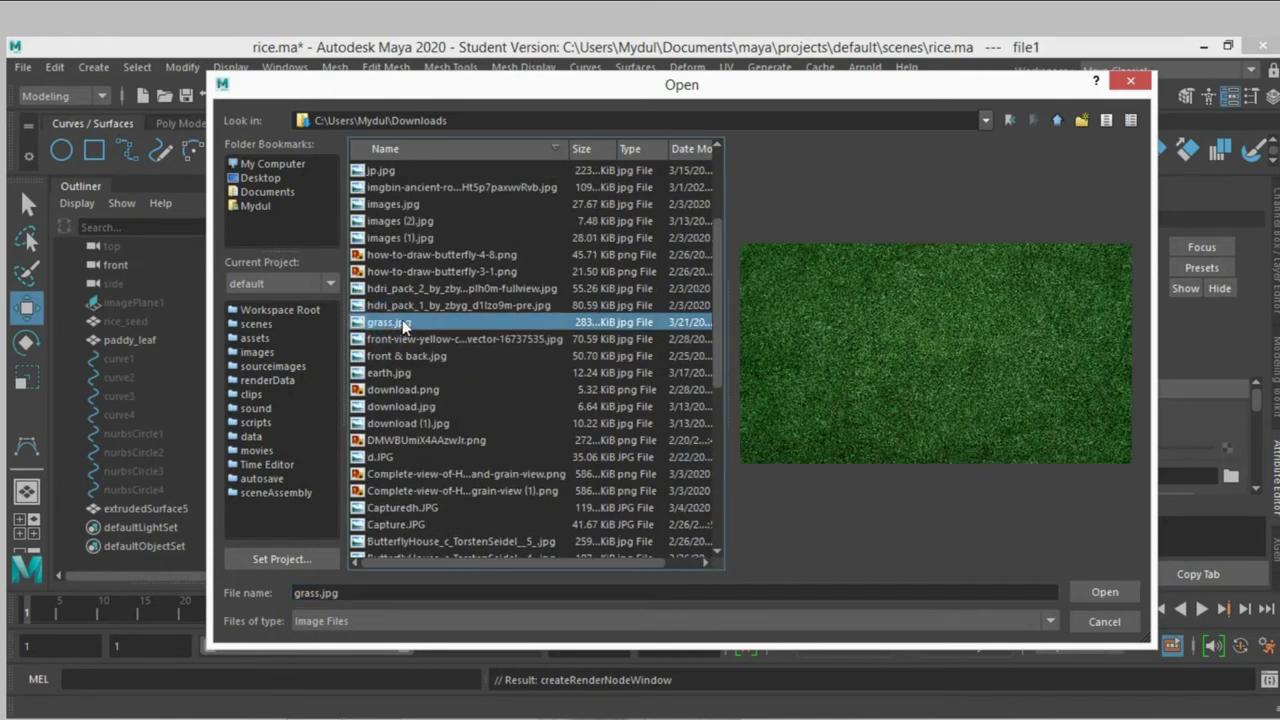
pyautogui.click(1097, 592)
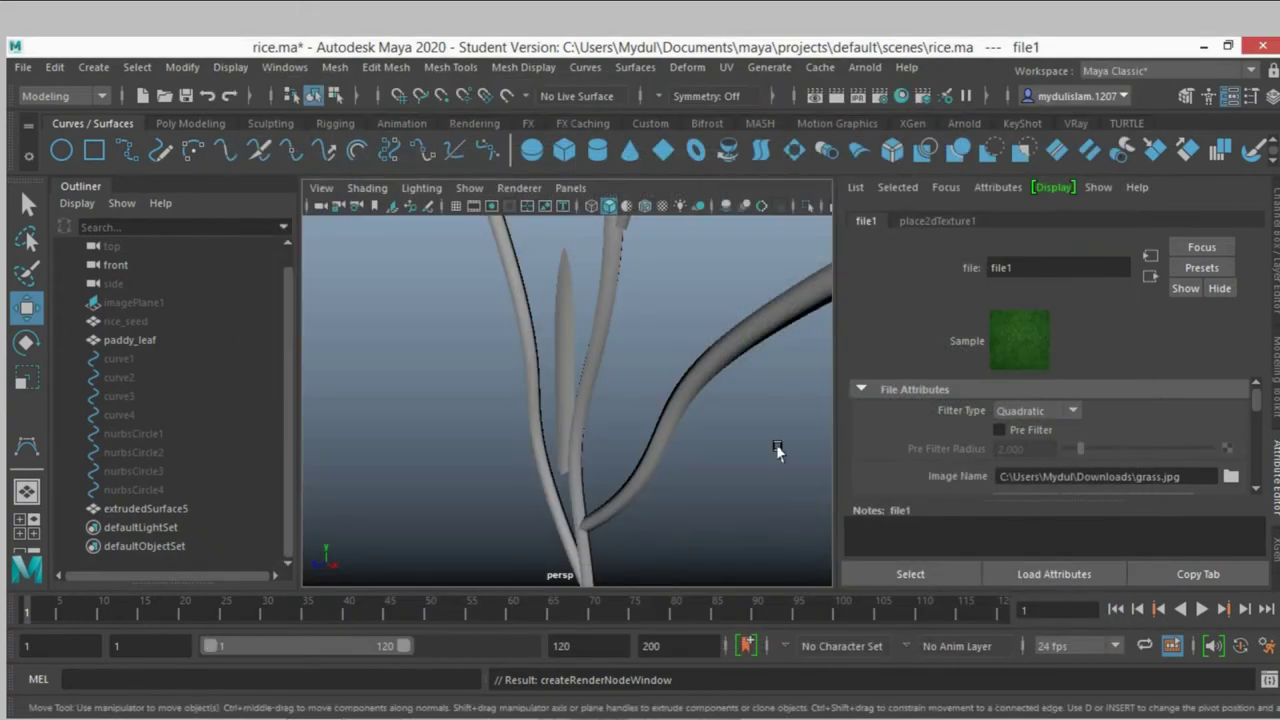
# Turn on textured viewport display and select paddy_leaf to see its grass texture
pyautogui.click(659, 205)
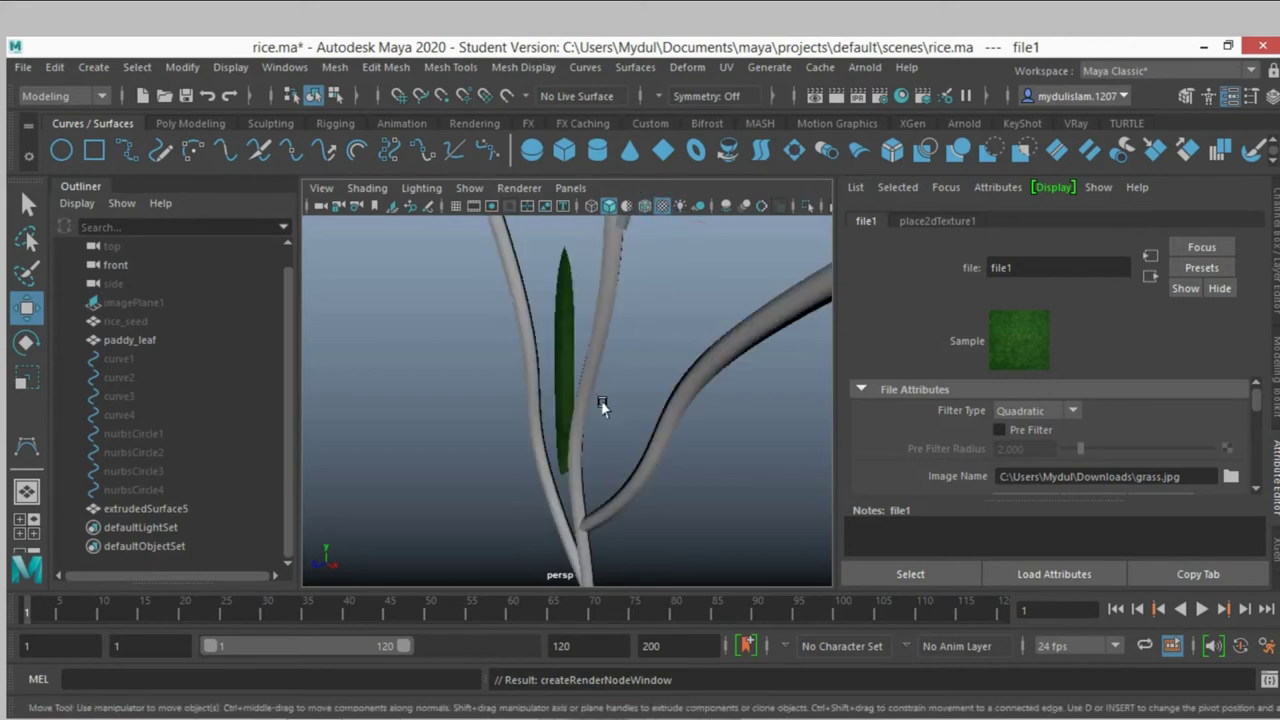
pyautogui.click(1275, 265)
pyautogui.moveTo(829, 363)
pyautogui.keyDown('alt'); pyautogui.mouseDown()
pyautogui.moveTo(666, 366)
pyautogui.moveTo(697, 437)
pyautogui.moveTo(680, 414)
pyautogui.moveTo(690, 428)
pyautogui.mouseUp(); pyautogui.keyUp('alt')
pyautogui.click(632, 387)
pyautogui.moveTo(632, 387)
pyautogui.keyDown('alt'); pyautogui.mouseDown()
pyautogui.moveTo(657, 400)
pyautogui.moveTo(777, 397)
pyautogui.moveTo(677, 378)
pyautogui.moveTo(569, 334)
pyautogui.moveTo(583, 346)
pyautogui.moveTo(626, 340)
pyautogui.moveTo(753, 435)
pyautogui.mouseUp(); pyautogui.keyUp('alt')
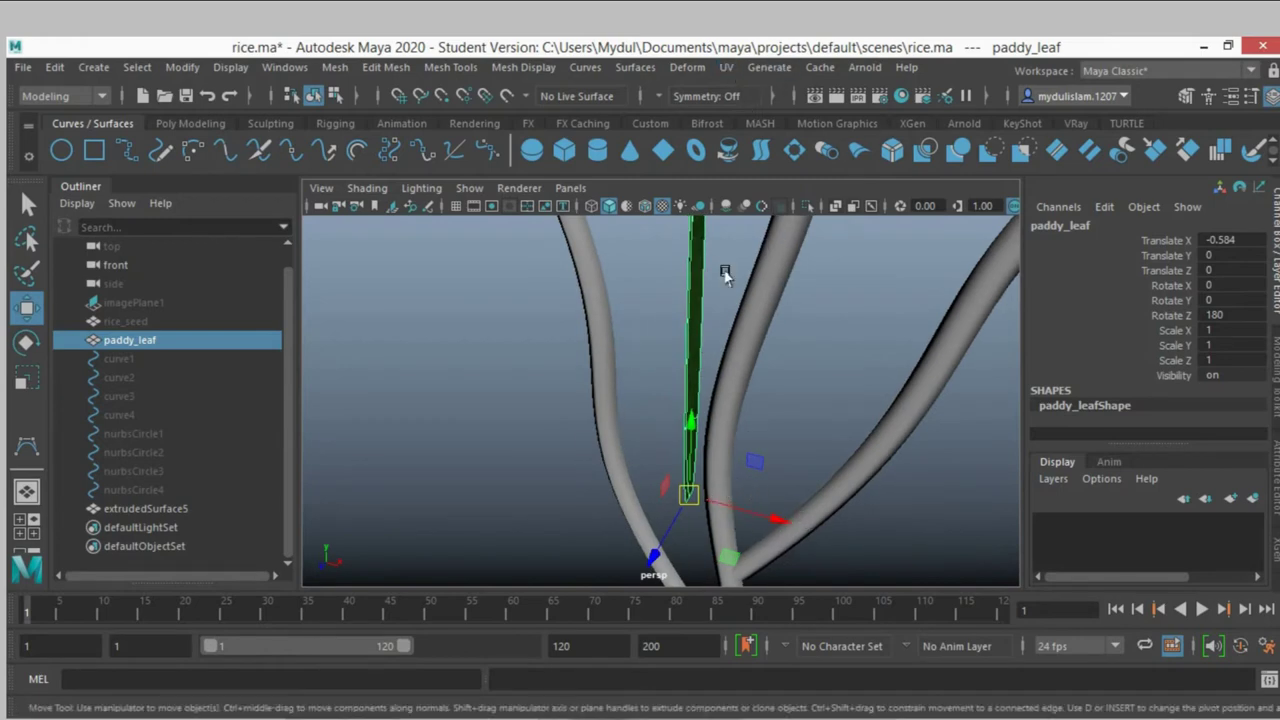
pyautogui.click(725, 68)
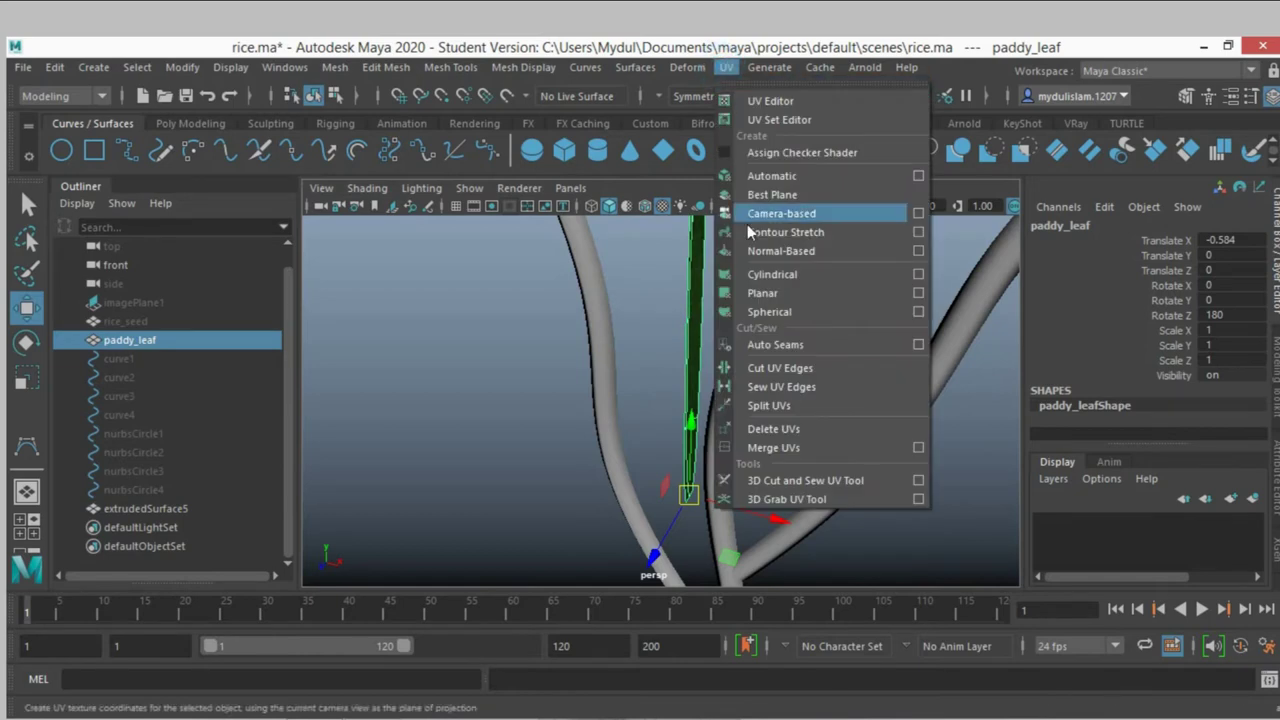
# Reset Planar Mapping options, project from X keeping image width/height ratio, and apply
pyautogui.click(918, 293)
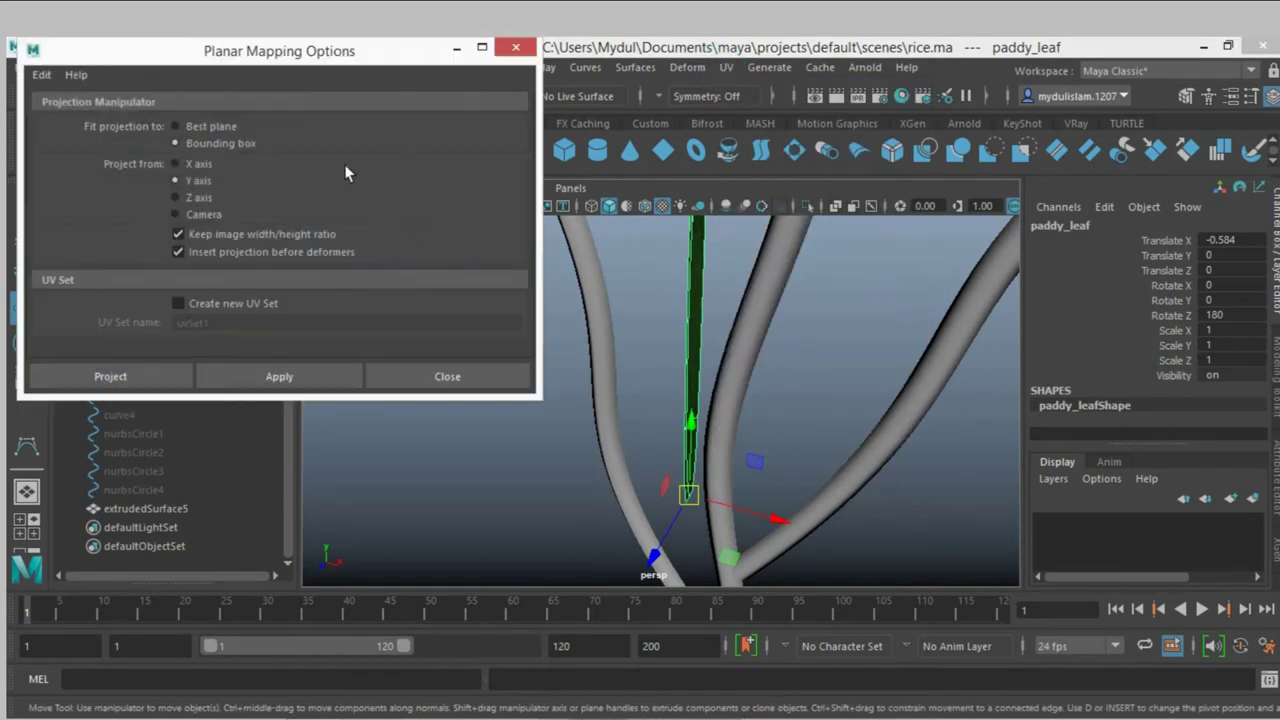
pyautogui.click(41, 75)
pyautogui.click(64, 116)
pyautogui.keyDown('alt'); pyautogui.moveTo(714, 409); pyautogui.dragTo(683, 372); pyautogui.keyUp('alt')
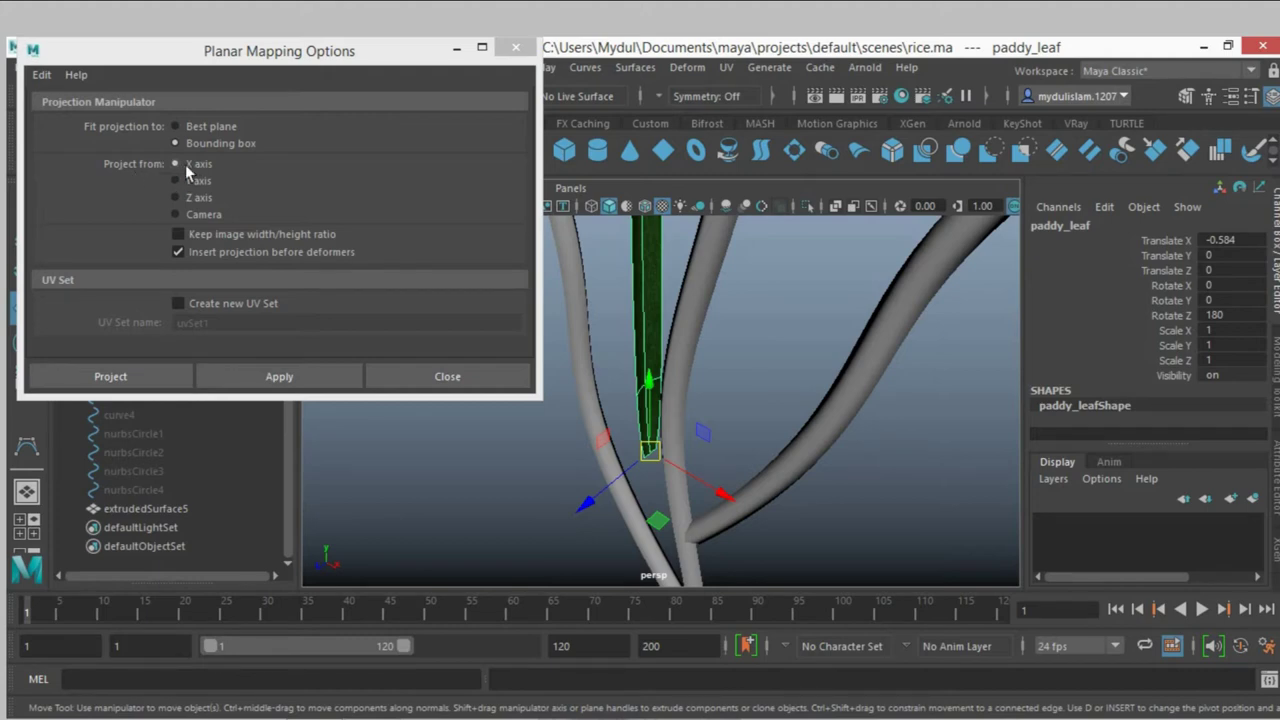
pyautogui.click(181, 233)
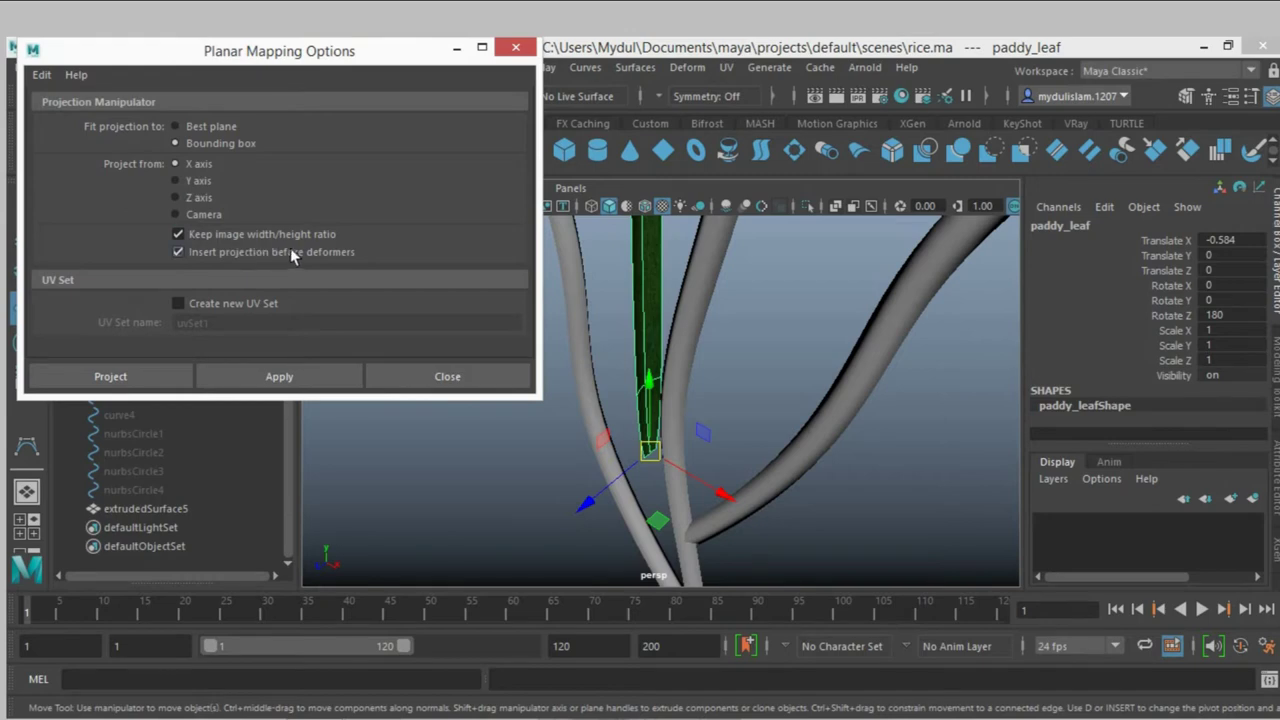
pyautogui.click(108, 378)
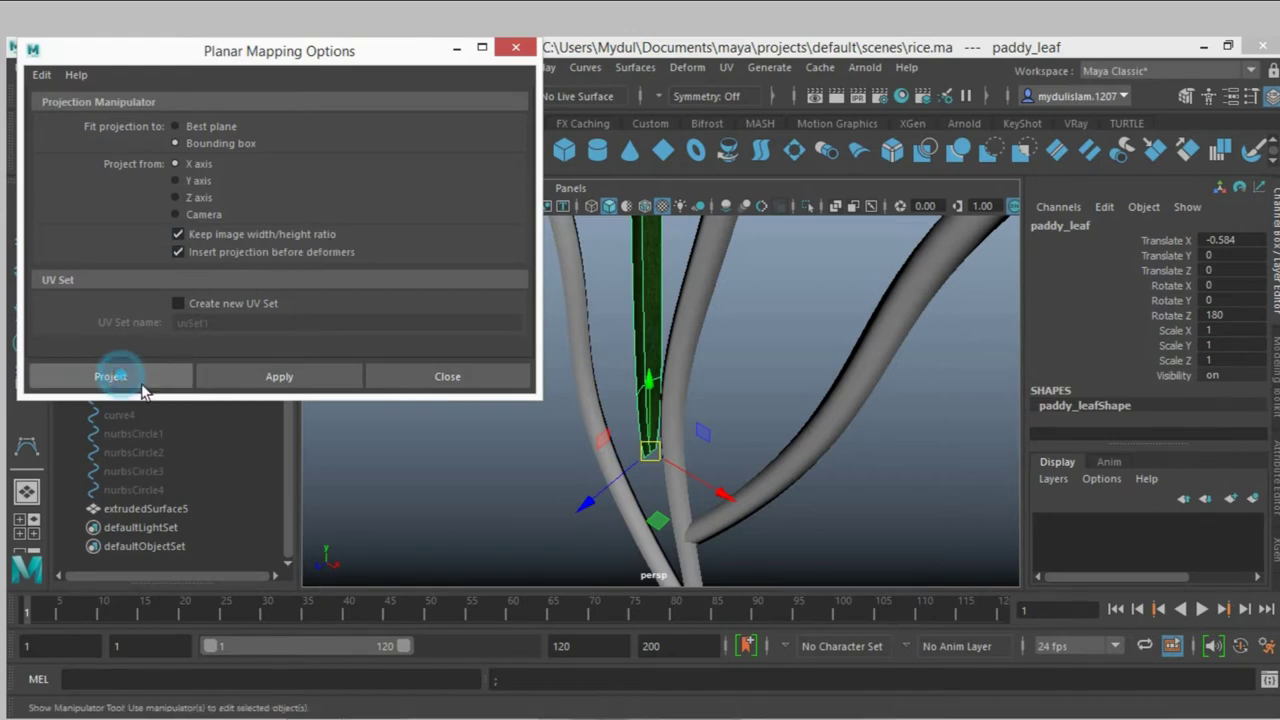
# Resize the planar projection to about 1.031 wide by 2.389 high to fit the leaf
pyautogui.keyDown('alt'); pyautogui.moveTo(500, 398); pyautogui.dragTo(514, 414); pyautogui.keyUp('alt')
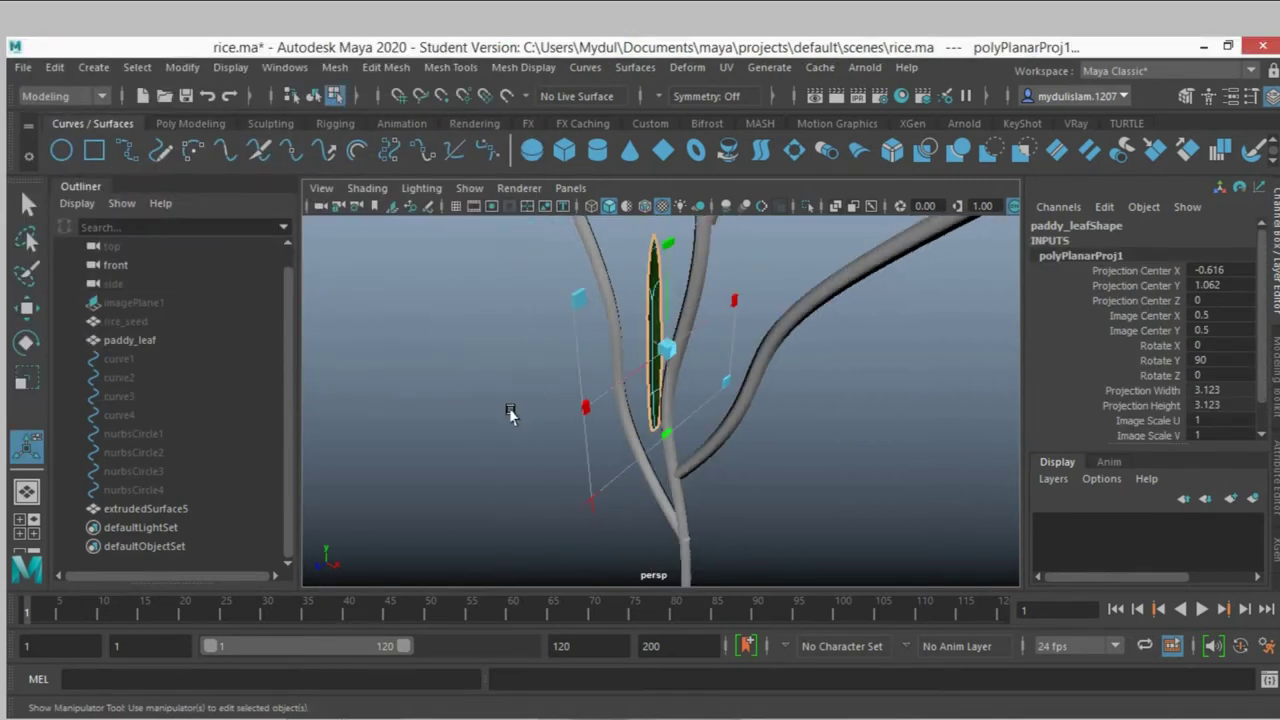
pyautogui.moveTo(586, 440)
pyautogui.keyDown('alt'); pyautogui.mouseDown()
pyautogui.moveTo(557, 400)
pyautogui.moveTo(576, 463)
pyautogui.mouseUp(); pyautogui.keyUp('alt')
pyautogui.scroll(2, 586, 480)
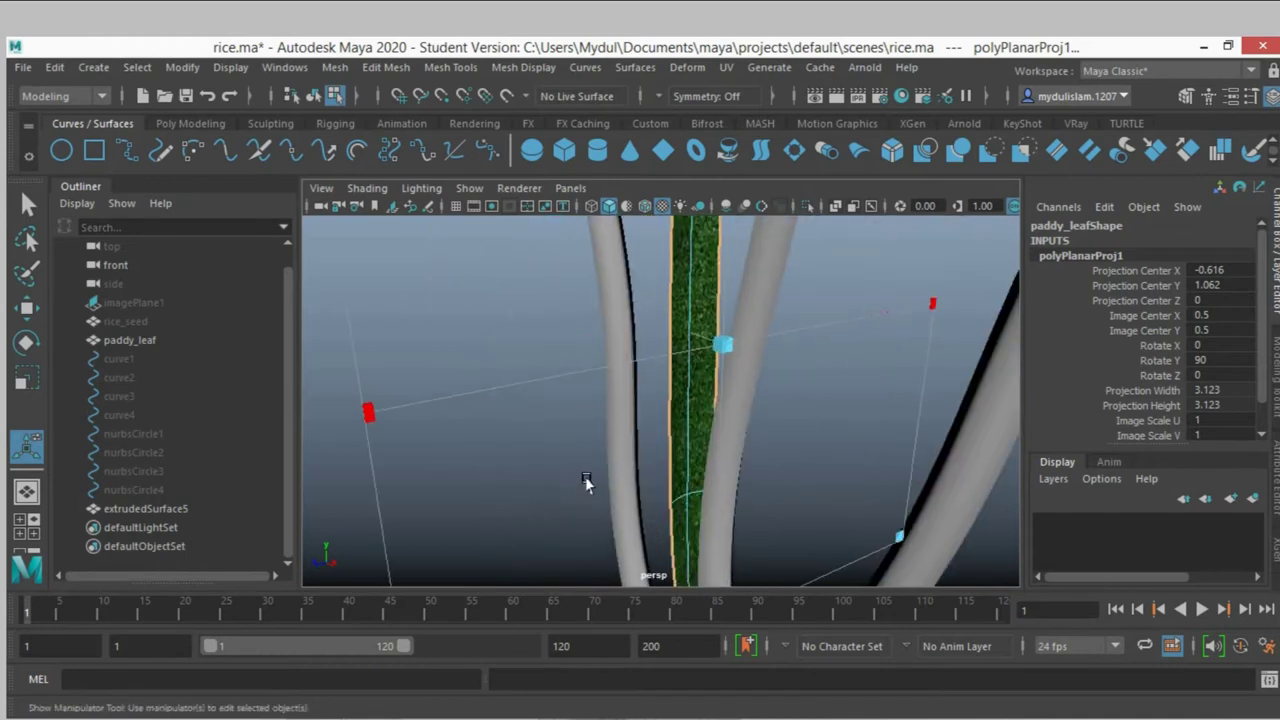
pyautogui.scroll(1, 586, 486)
pyautogui.scroll(2, 577, 477)
pyautogui.scroll(-1, 575, 470)
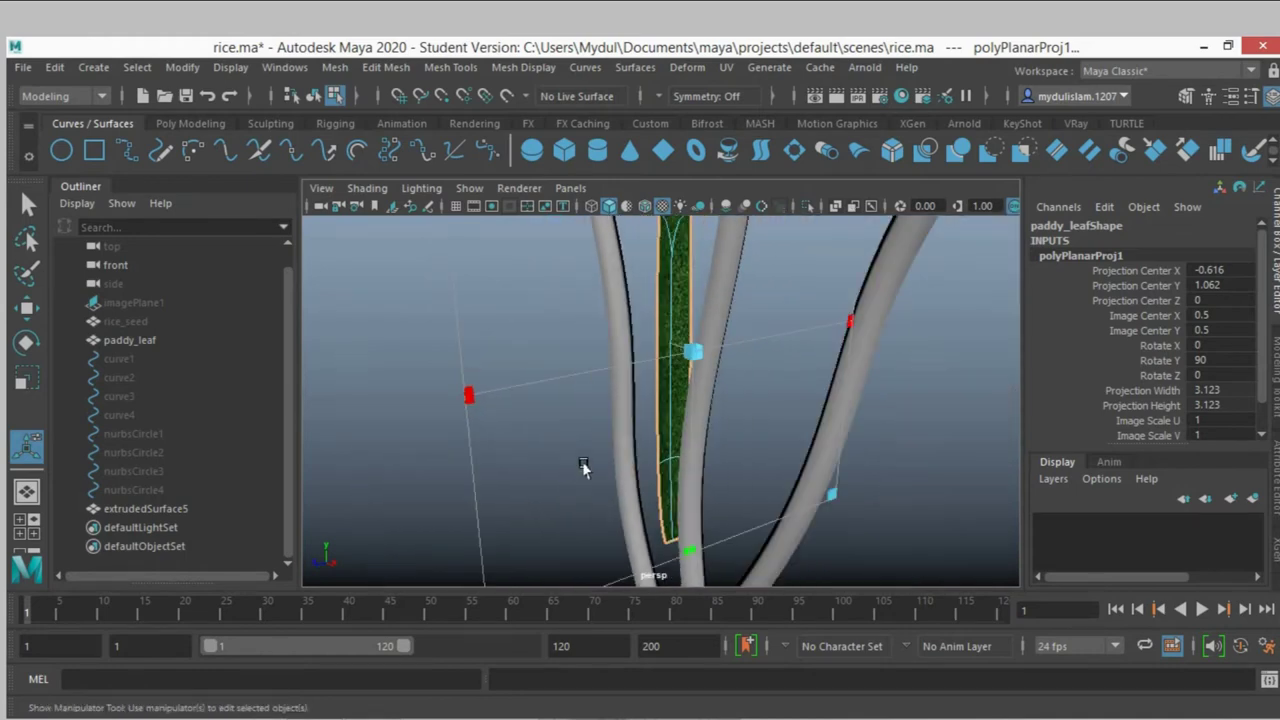
pyautogui.moveTo(848, 322); pyautogui.dragTo(749, 341)
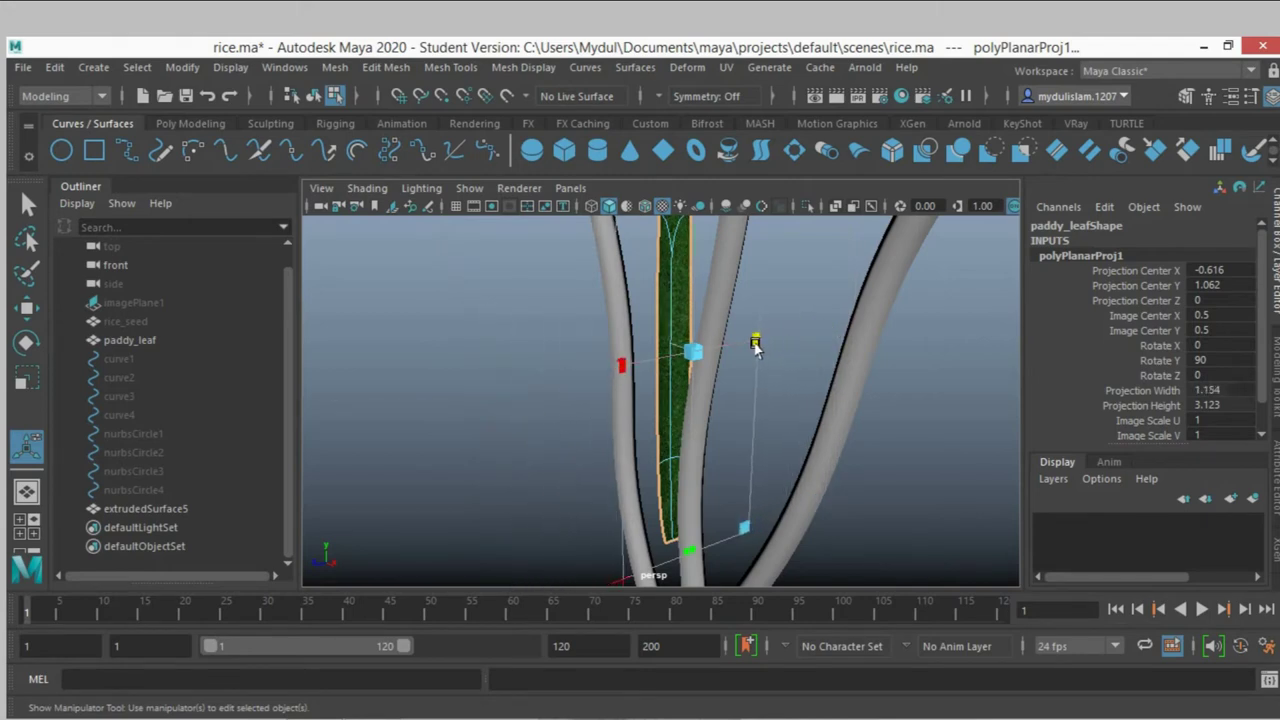
pyautogui.moveTo(689, 551); pyautogui.dragTo(690, 508)
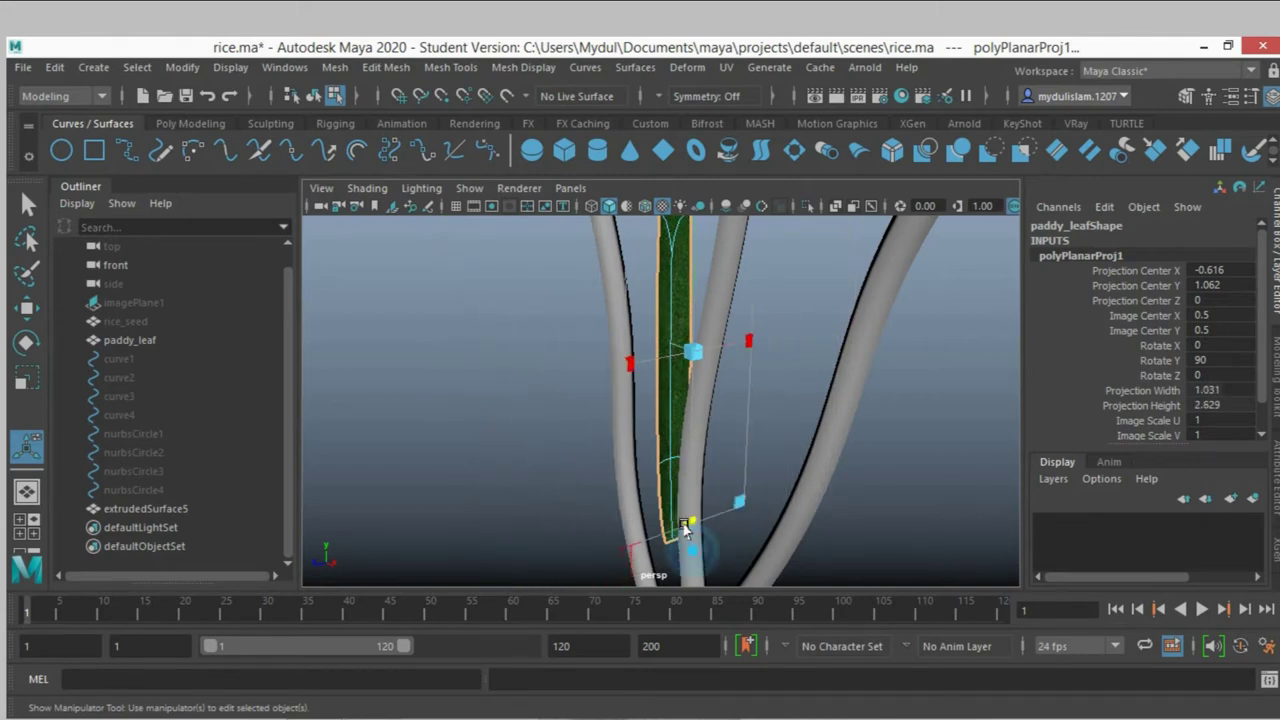
pyautogui.click(1178, 97)
# Delete the paddy leaf's construction history
pyautogui.press('q')
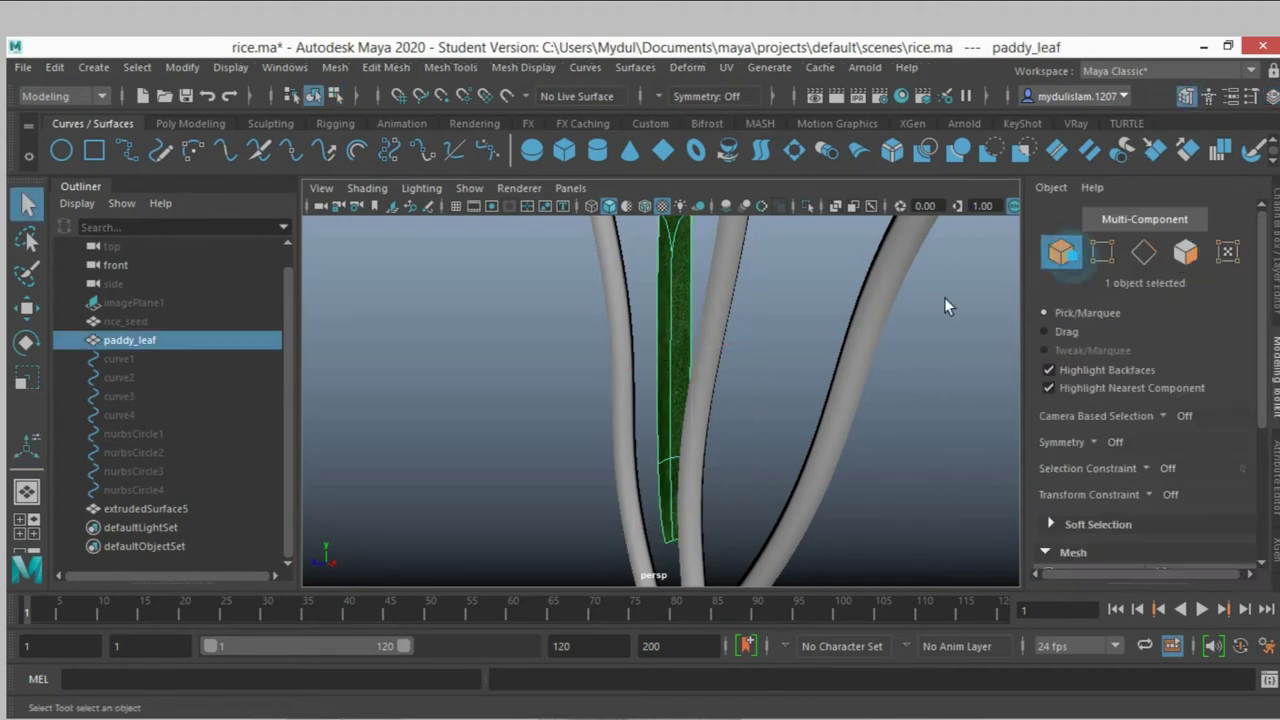
pyautogui.click(54, 67)
pyautogui.moveTo(108, 288)
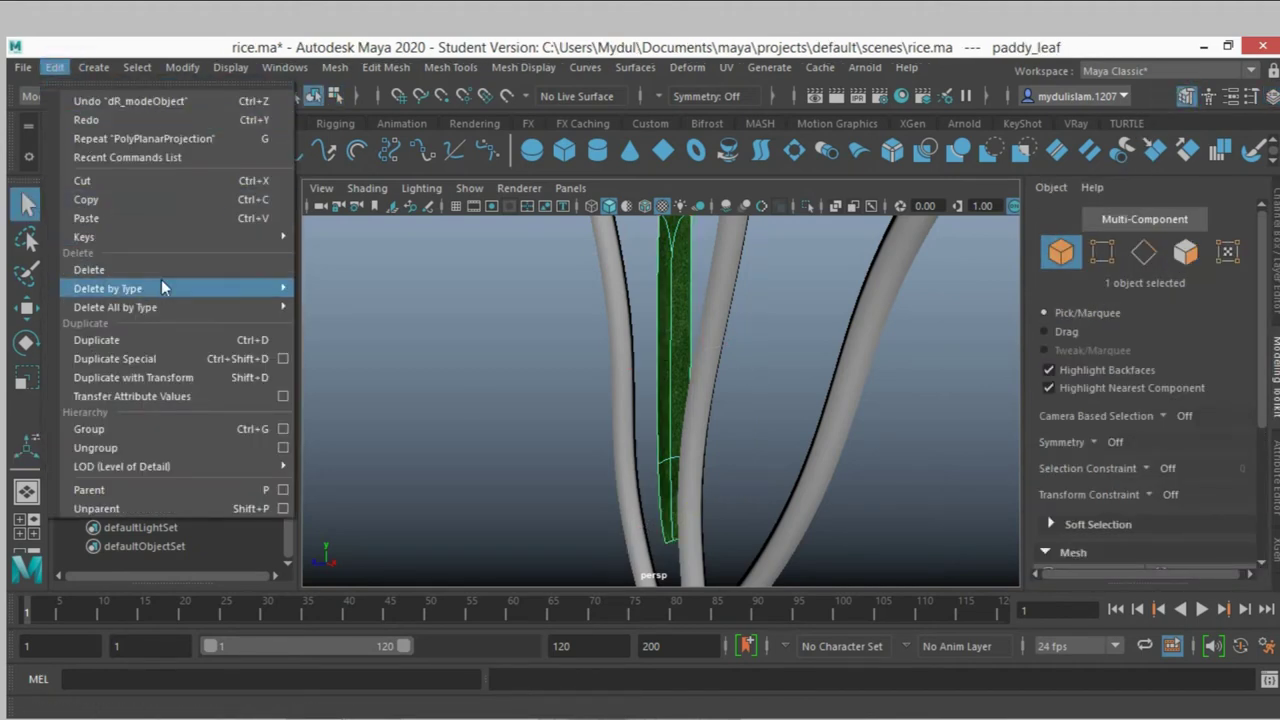
pyautogui.click(190, 289)
pyautogui.click(330, 288)
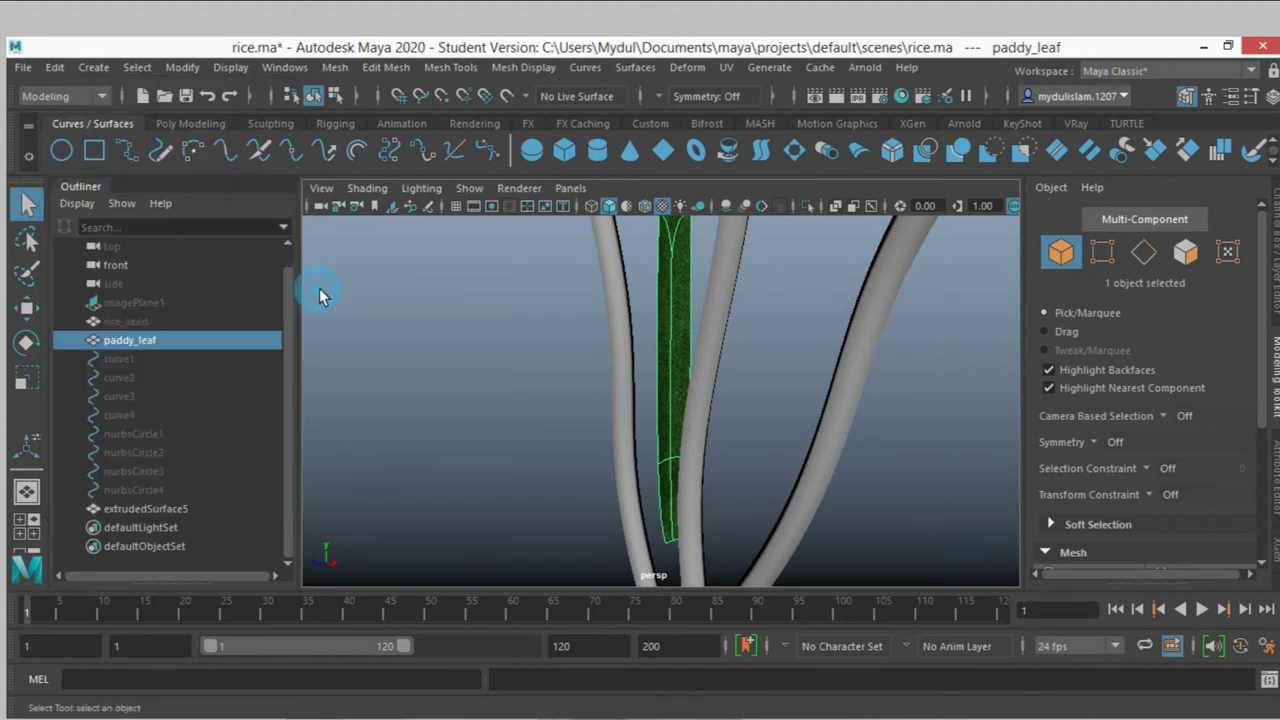
# Assign a new Lambert material, lambert3, to the stalk mesh extrudedSurface5
pyautogui.click(27, 309)
pyautogui.moveTo(414, 451)
pyautogui.keyDown('alt'); pyautogui.mouseDown()
pyautogui.moveTo(535, 400)
pyautogui.moveTo(491, 405)
pyautogui.mouseUp(); pyautogui.keyUp('alt')
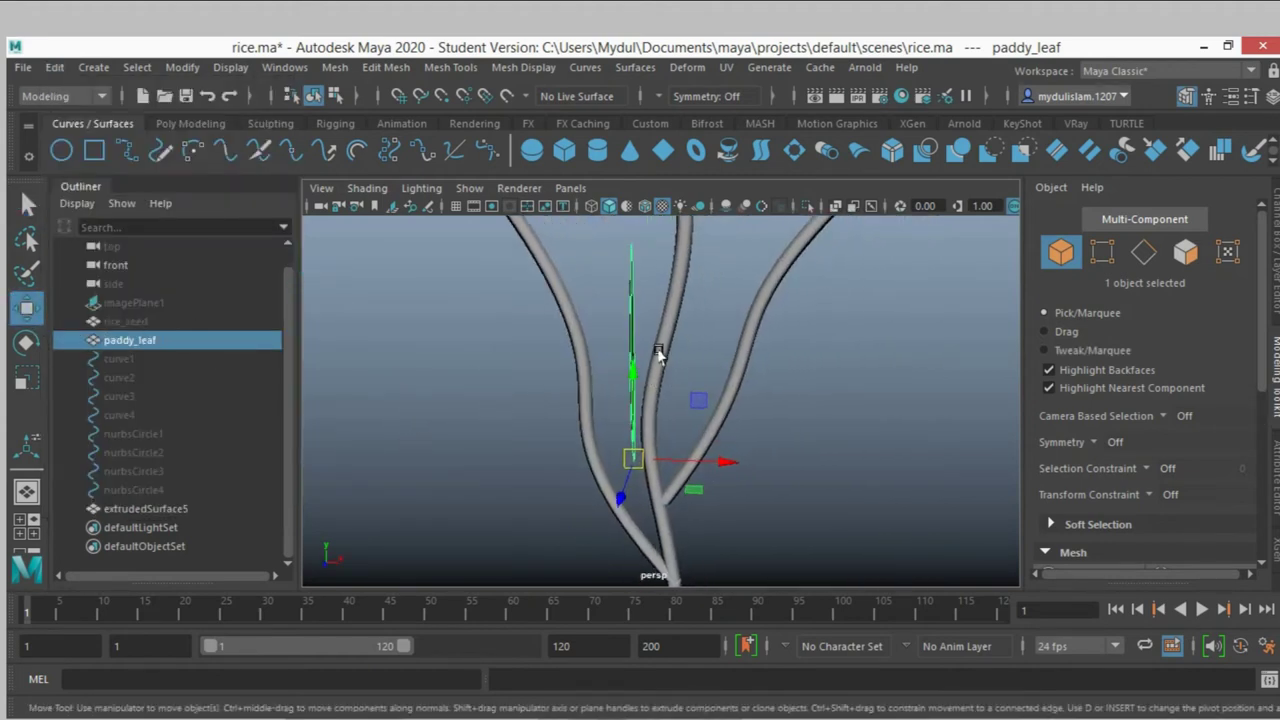
pyautogui.click(659, 354)
pyautogui.rightClick(655, 347)
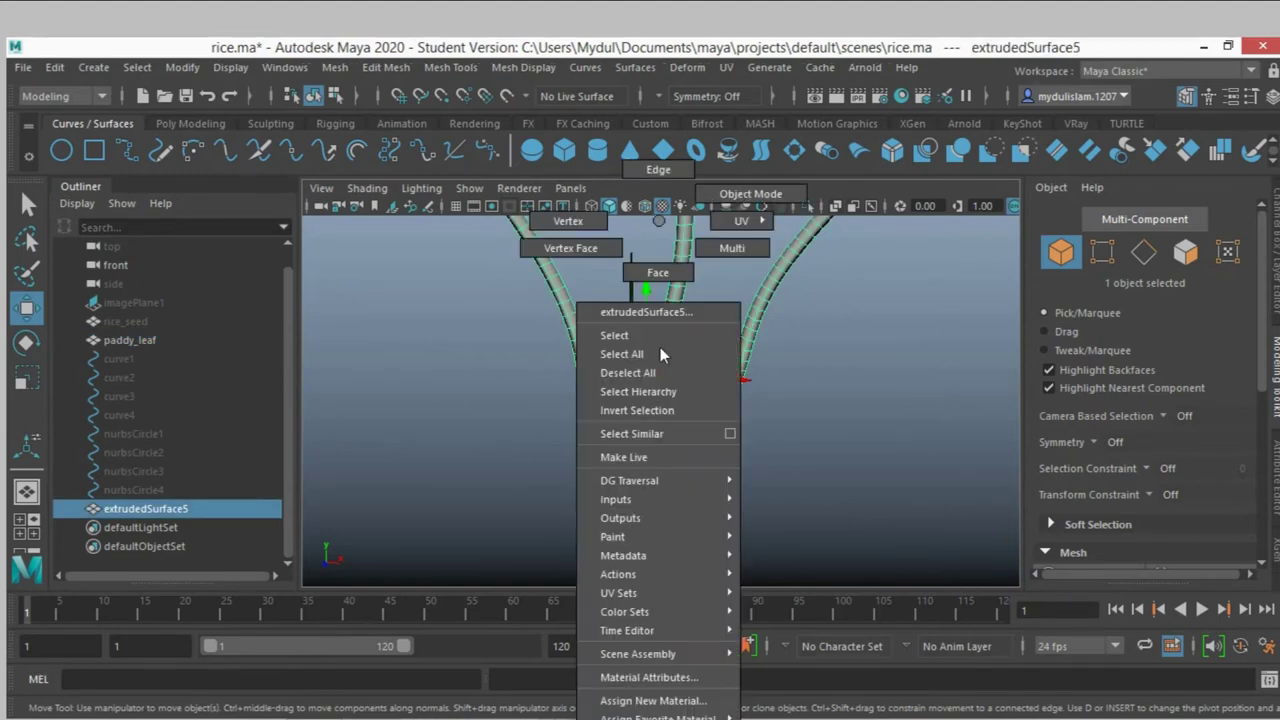
pyautogui.click(659, 701)
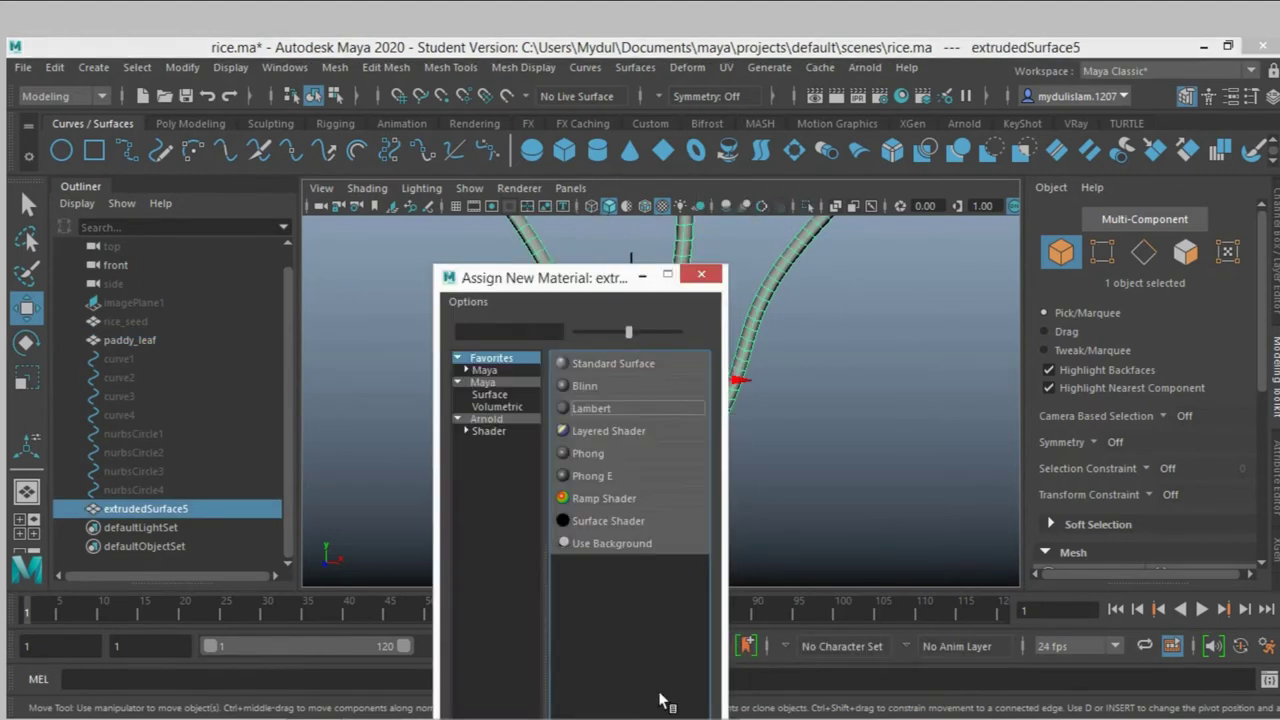
pyautogui.click(595, 407)
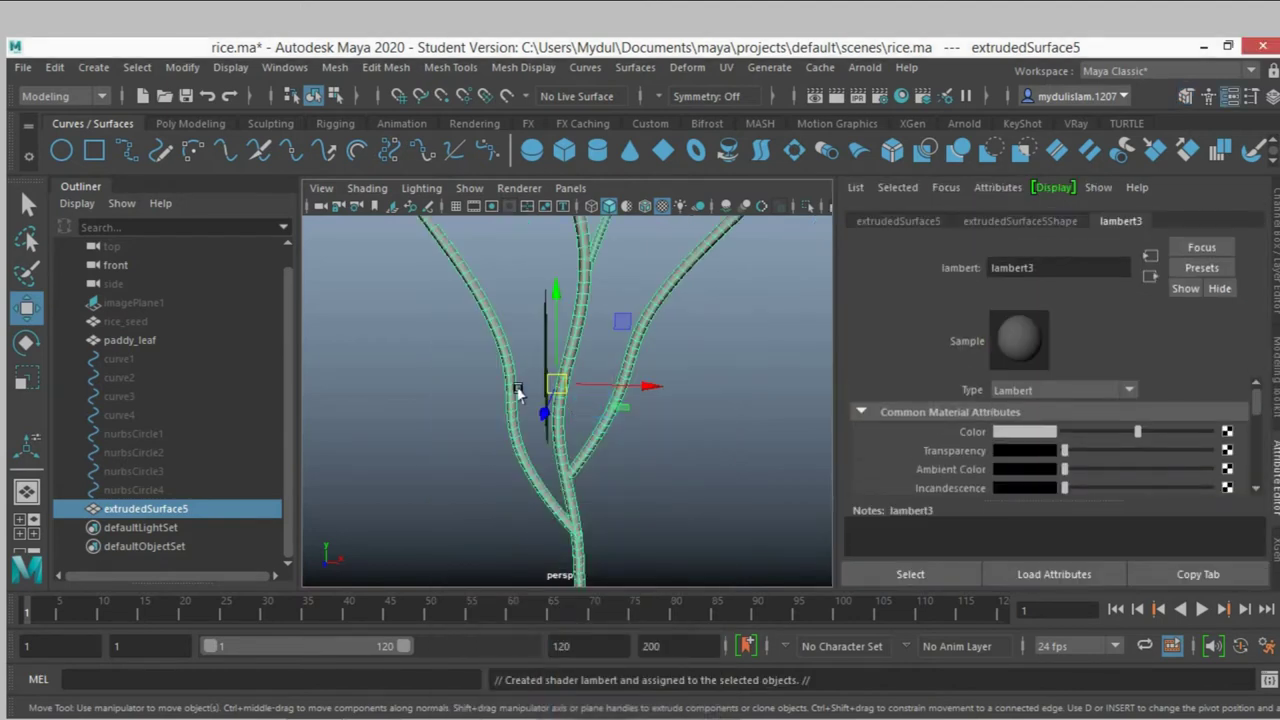
# Set the lambert3 colour to dark green, about H 122.3, S 0.853, V 0.191
pyautogui.click(1016, 434)
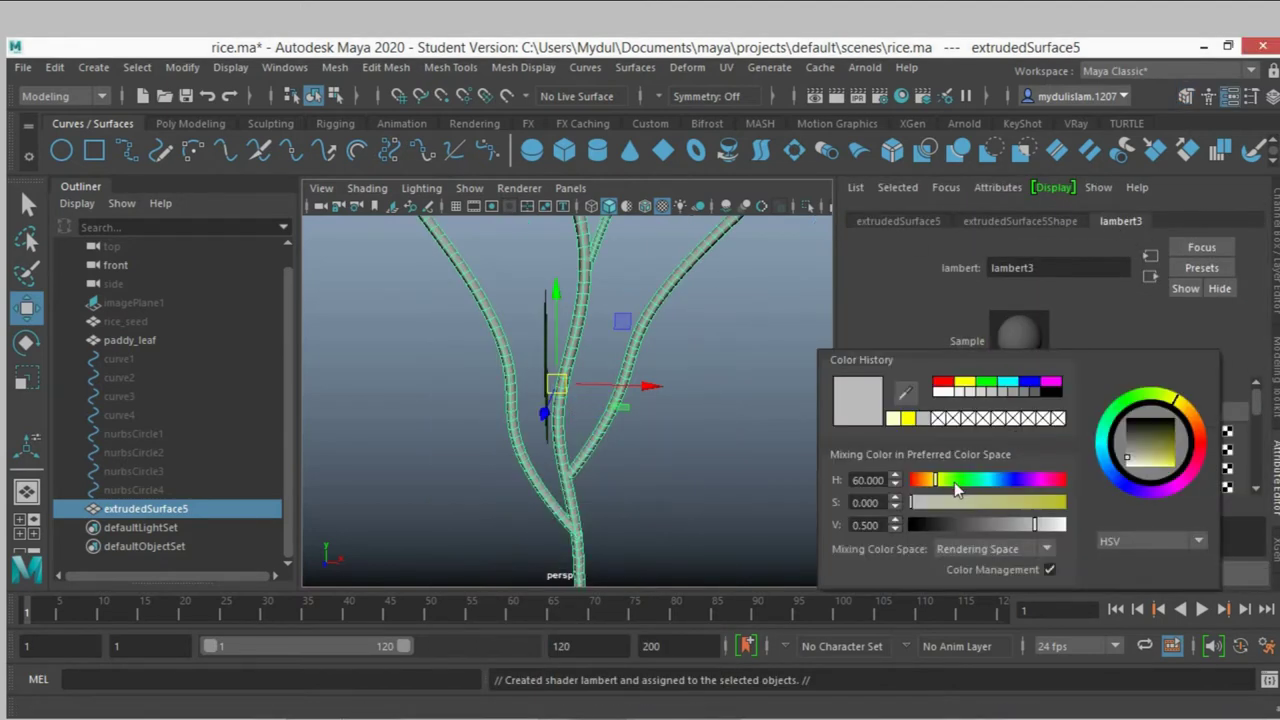
pyautogui.click(999, 480)
pyautogui.moveTo(1014, 502); pyautogui.dragTo(1055, 535)
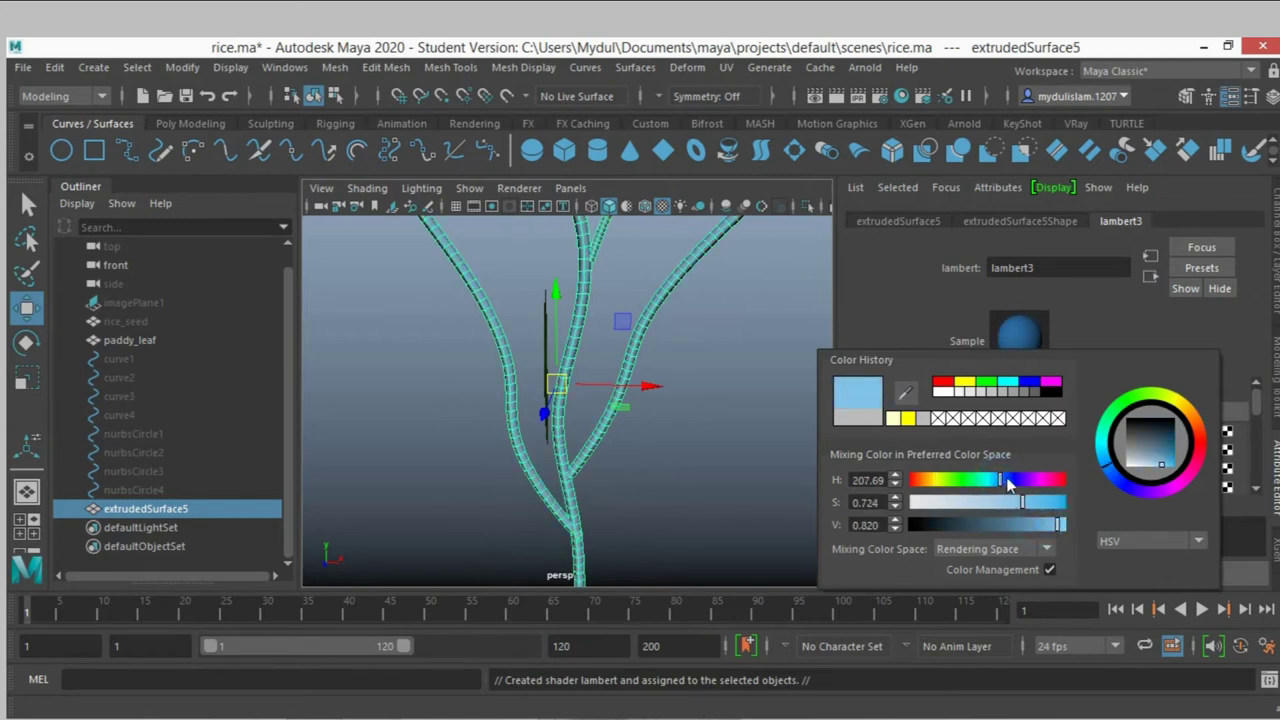
pyautogui.click(1011, 481)
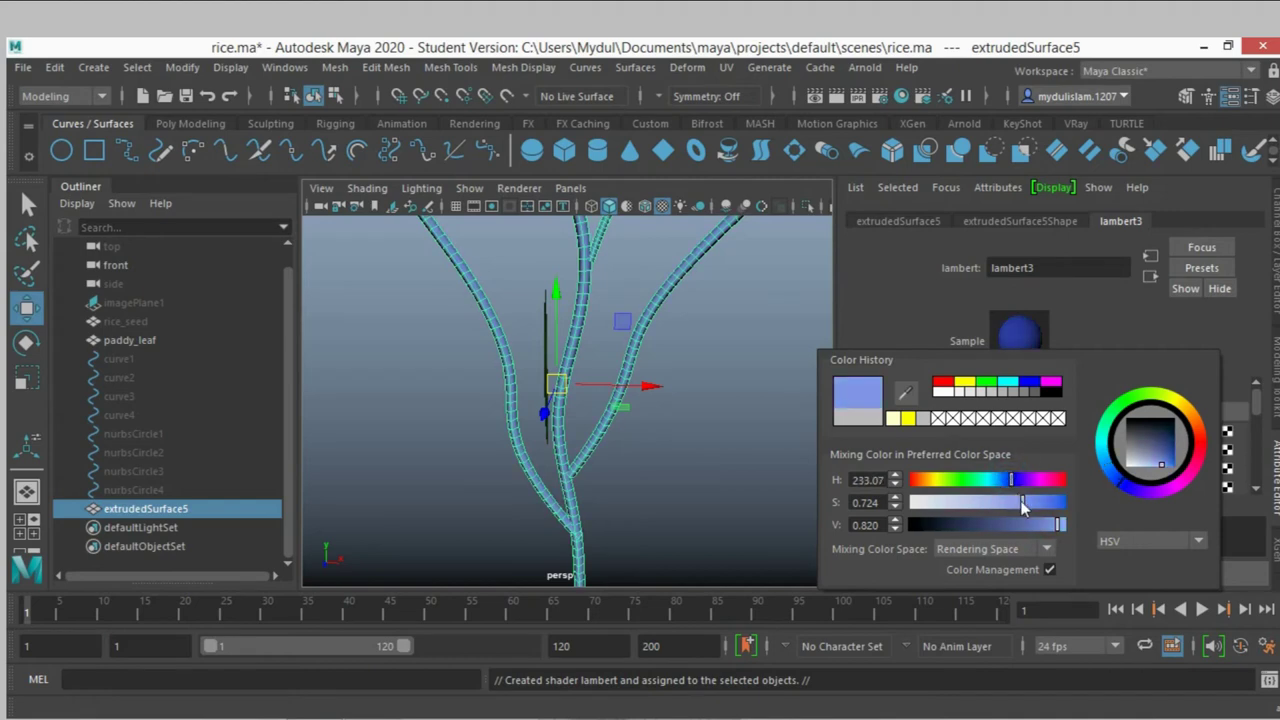
pyautogui.click(1043, 503)
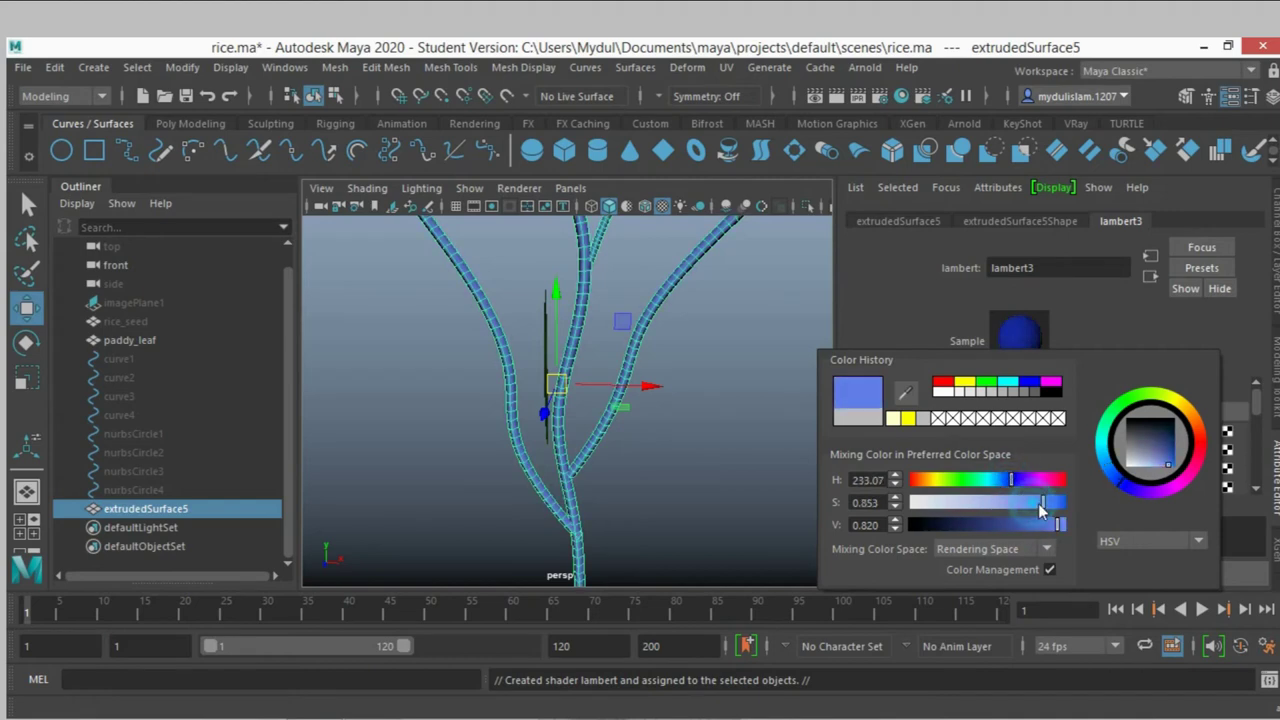
pyautogui.click(962, 481)
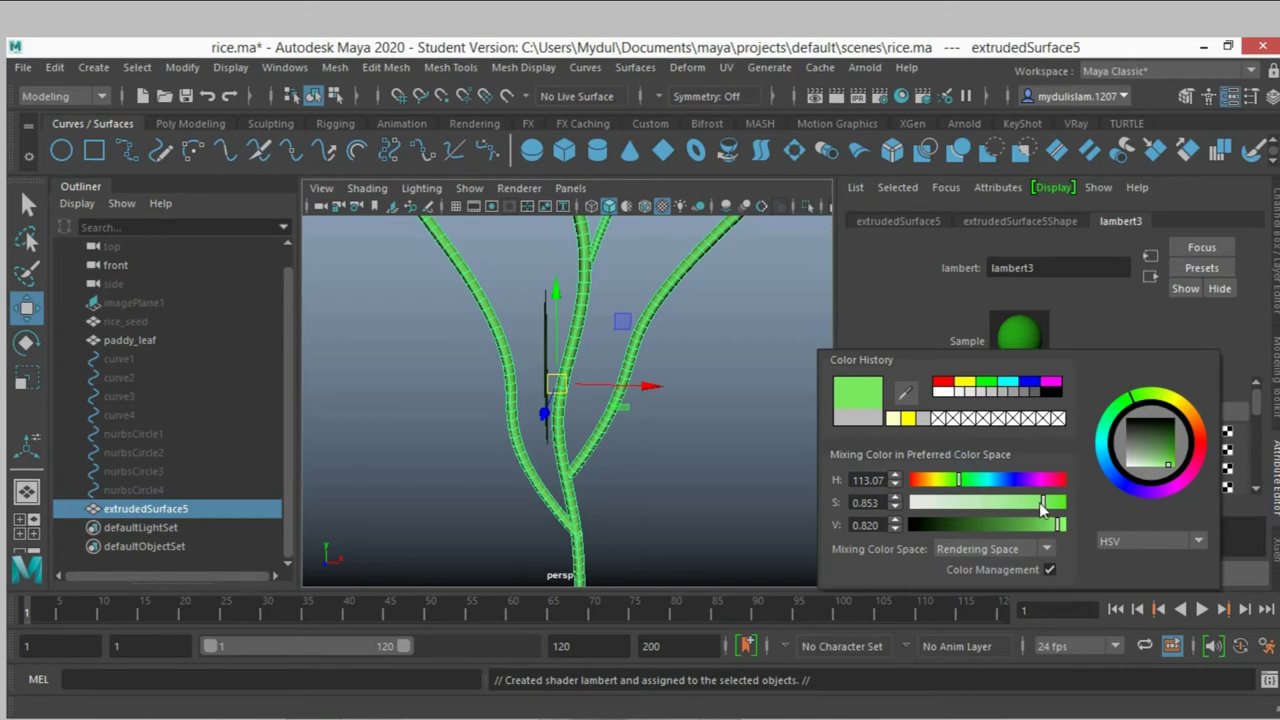
pyautogui.moveTo(965, 487)
pyautogui.mouseDown()
pyautogui.moveTo(1013, 493)
pyautogui.moveTo(950, 503)
pyautogui.moveTo(966, 501)
pyautogui.mouseUp()
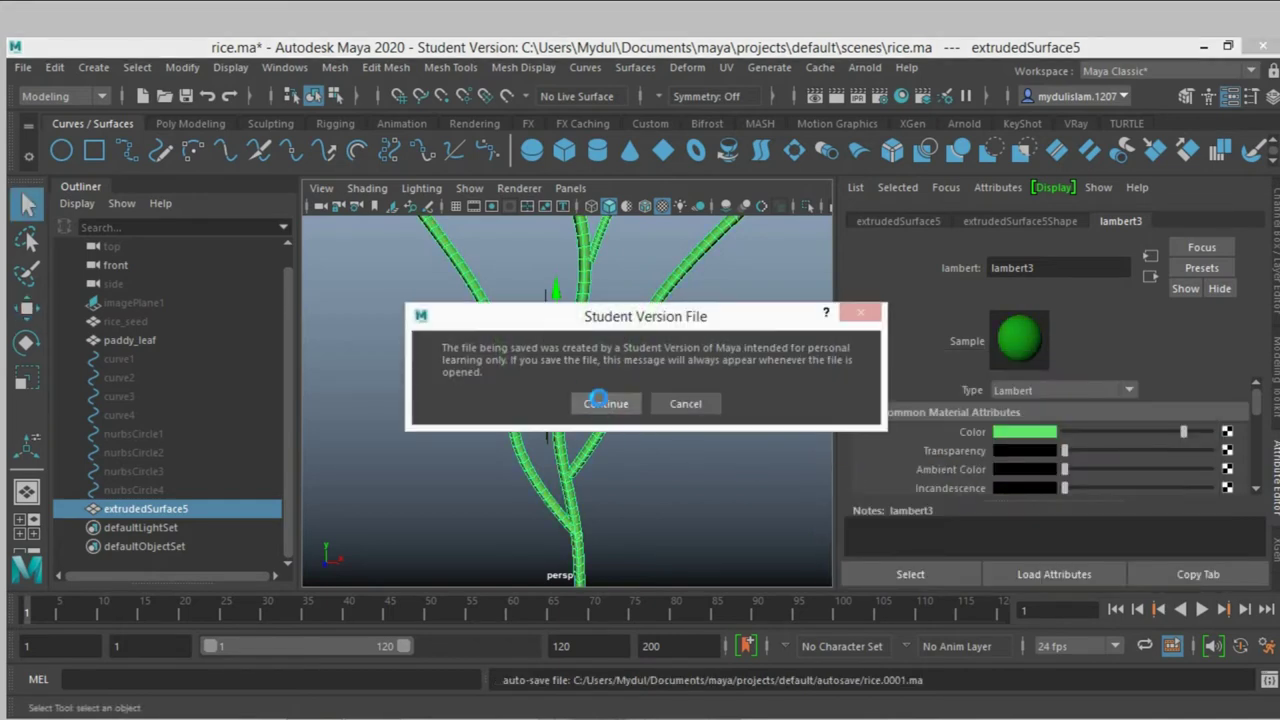
pyautogui.click(606, 403)
pyautogui.press('w')
pyautogui.click(1005, 430)
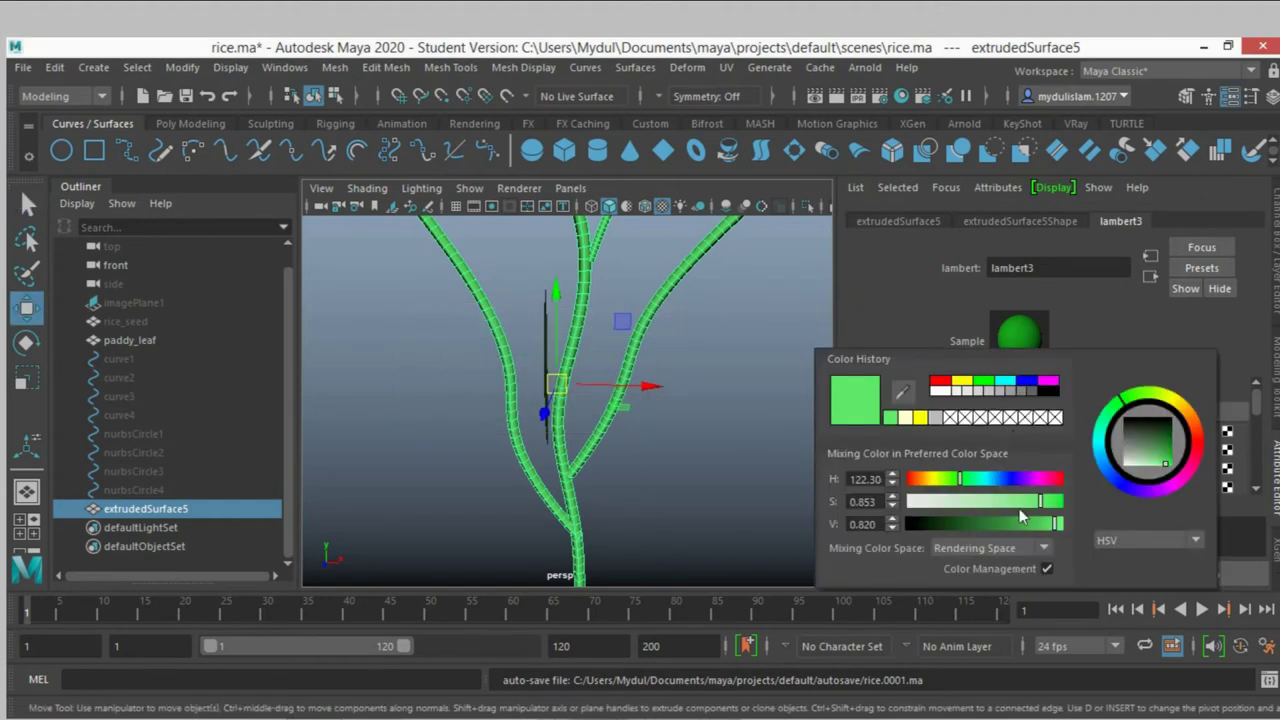
pyautogui.moveTo(1027, 526); pyautogui.dragTo(1000, 529)
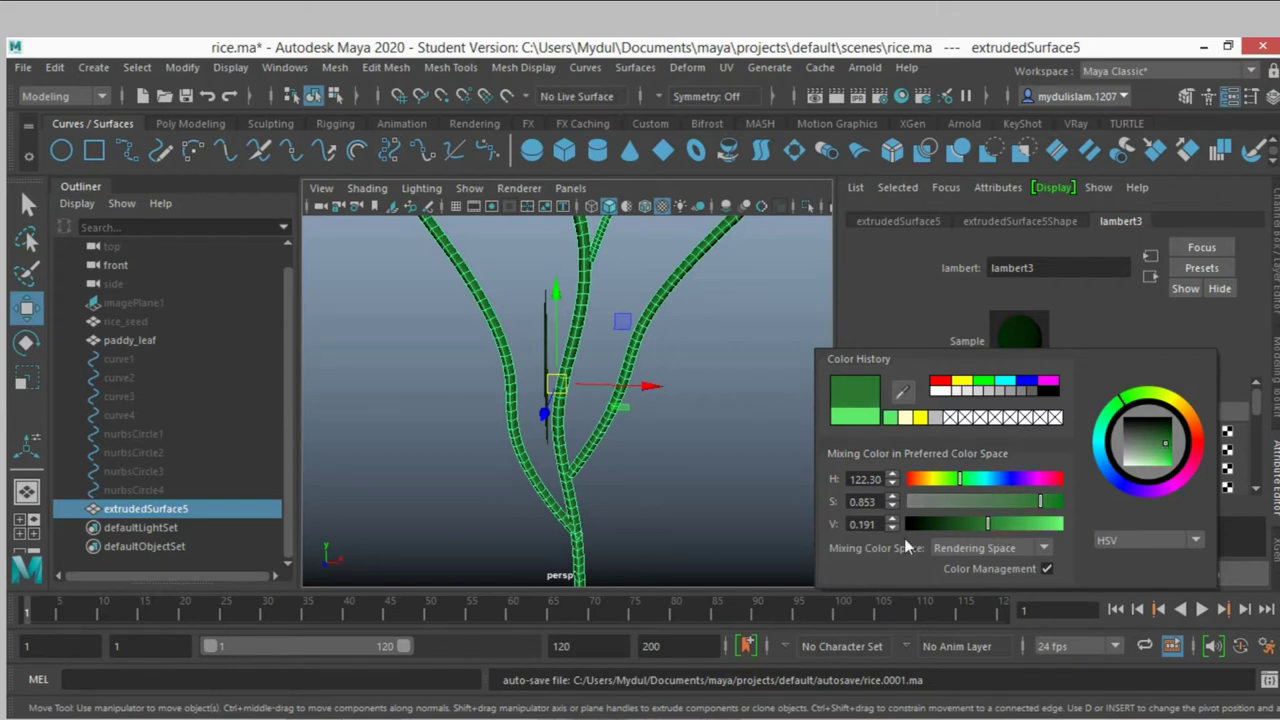
# Turn on the viewport grid and lift extrudedSurface5 to Translate Y 4.976
pyautogui.hotkey('ctrl', 'a')
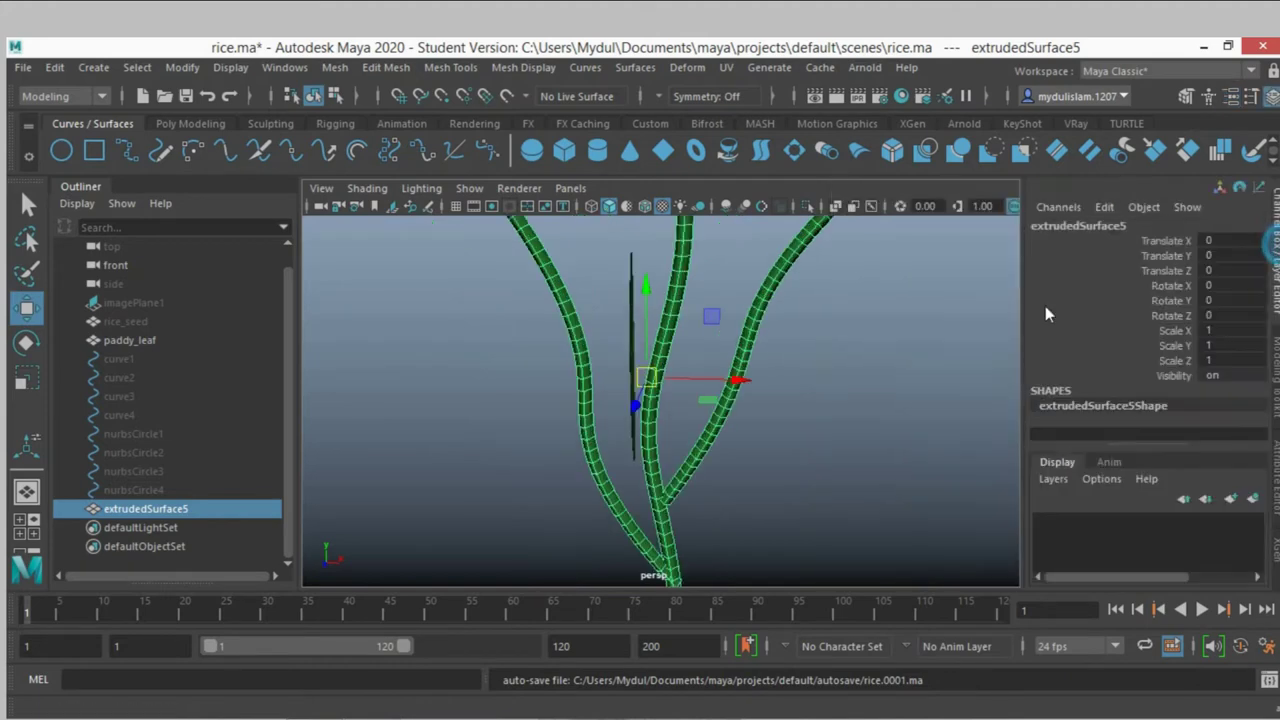
pyautogui.scroll(-1, 731, 362)
pyautogui.scroll(-1, 764, 360)
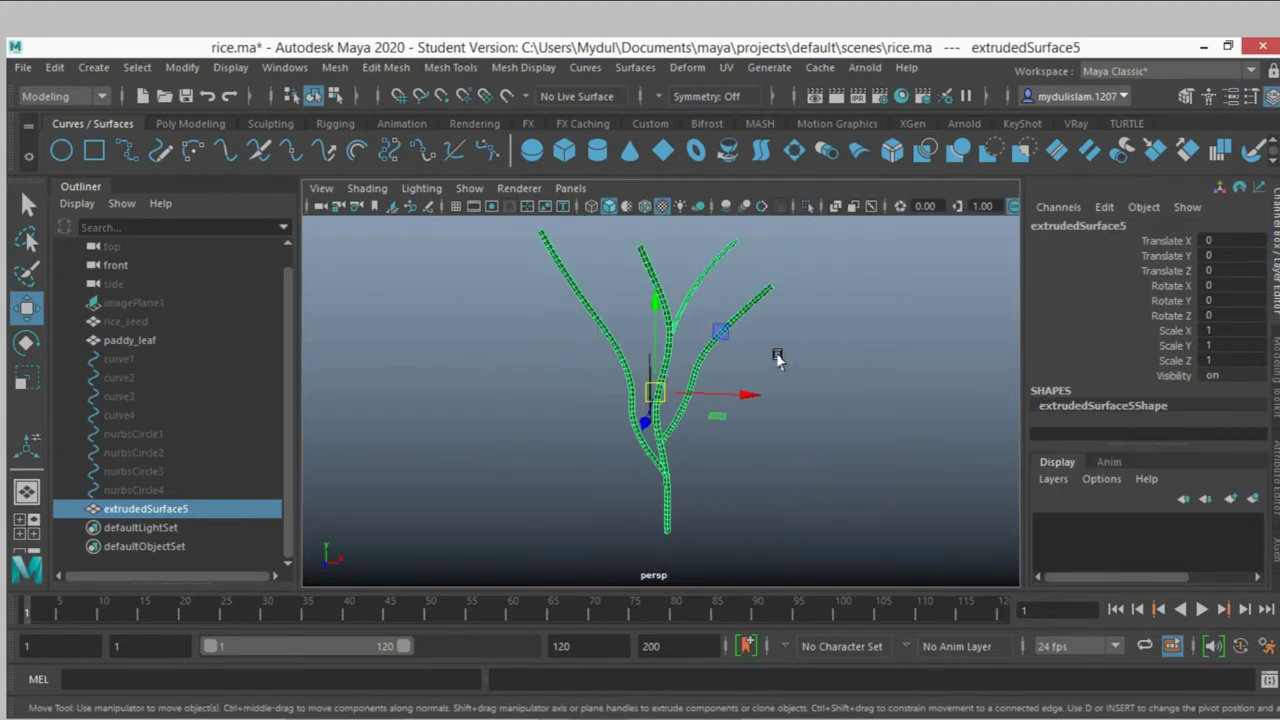
pyautogui.keyDown('alt'); pyautogui.moveTo(778, 362); pyautogui.dragTo(797, 361); pyautogui.keyUp('alt')
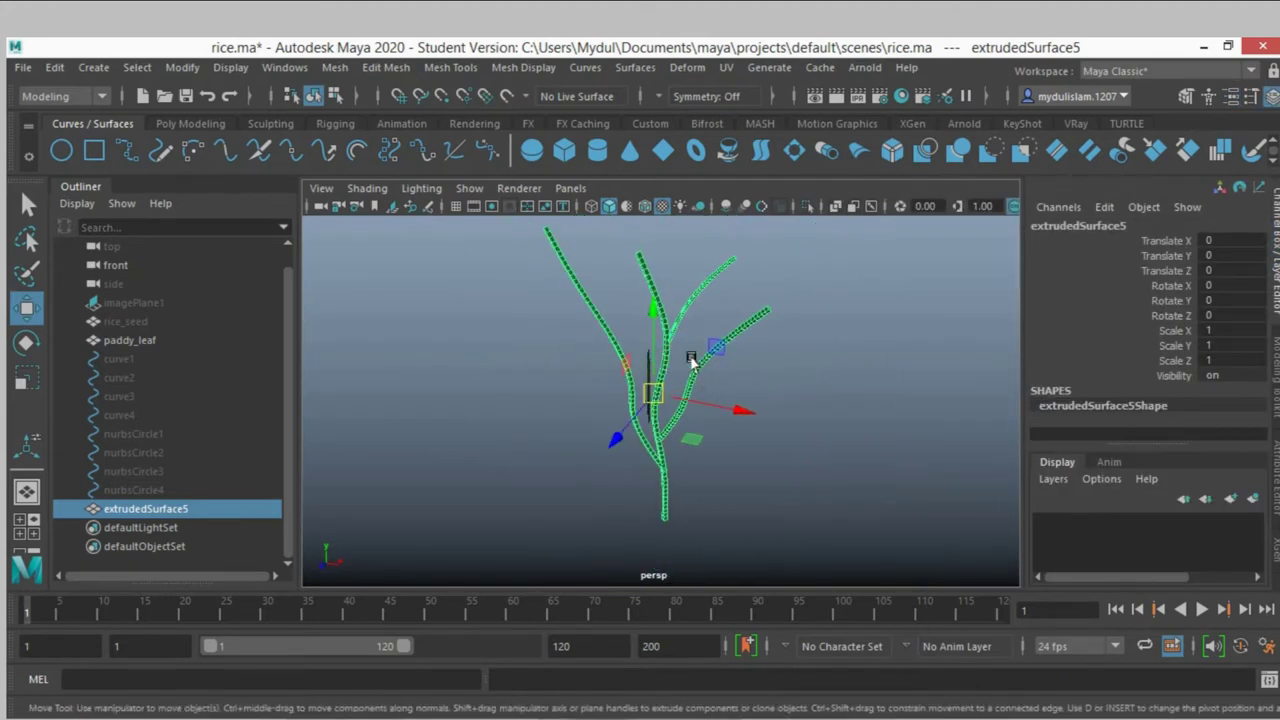
pyautogui.click(457, 215)
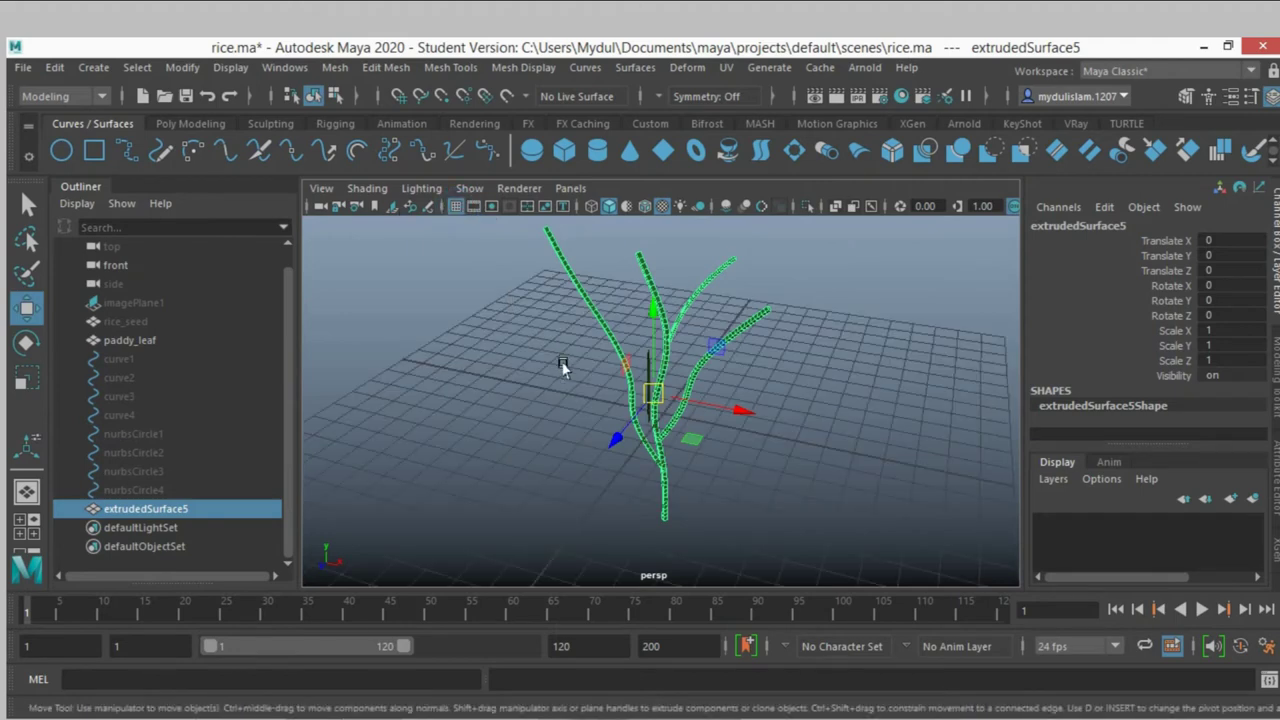
pyautogui.keyDown('alt'); pyautogui.moveTo(566, 369); pyautogui.dragTo(556, 362); pyautogui.keyUp('alt')
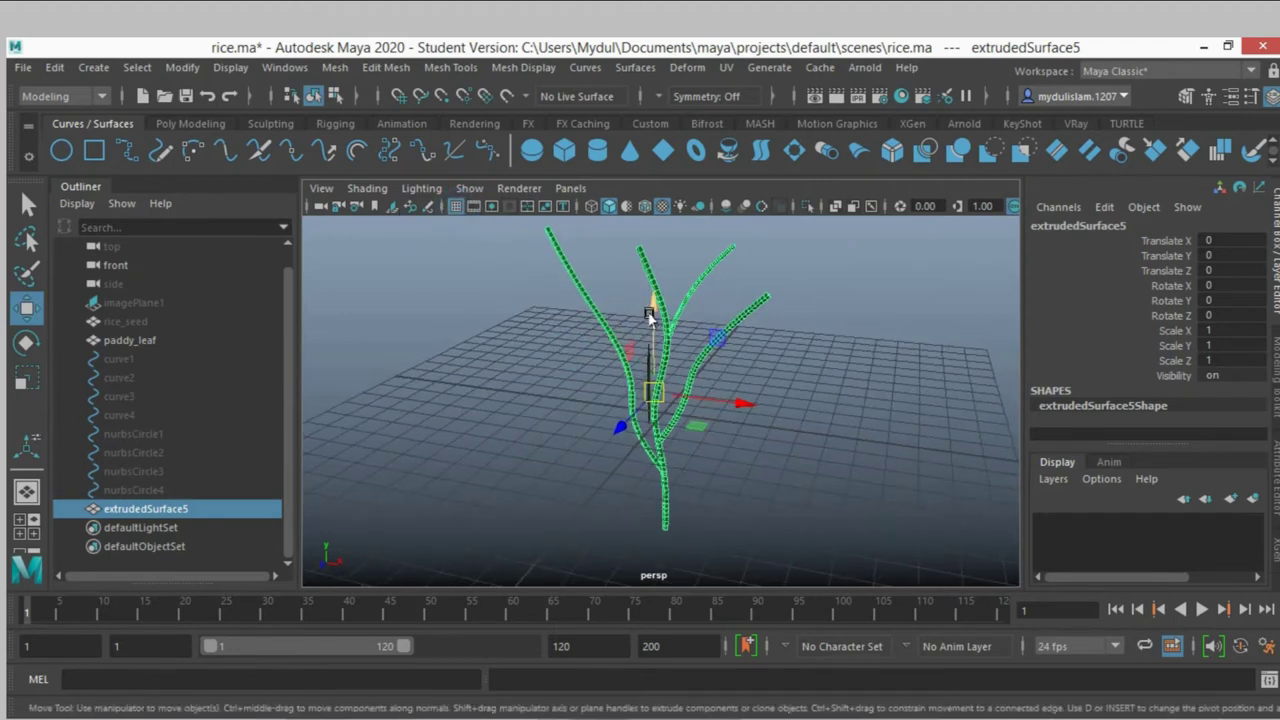
pyautogui.moveTo(652, 292); pyautogui.dragTo(660, 160)
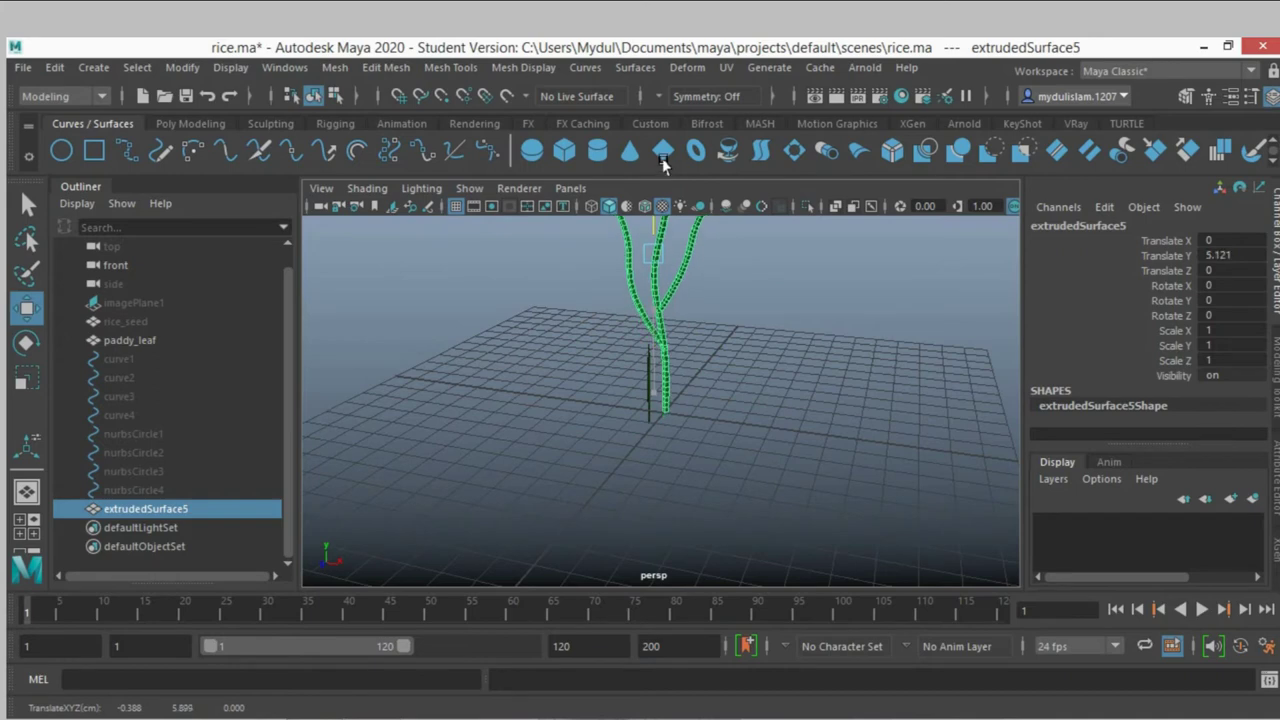
pyautogui.keyDown('alt'); pyautogui.moveTo(657, 366); pyautogui.dragTo(712, 440); pyautogui.keyUp('alt')
# Select paddy_leaf and raise it to Translate Y 5.273 at the stem base
pyautogui.scroll(3, 712, 440)
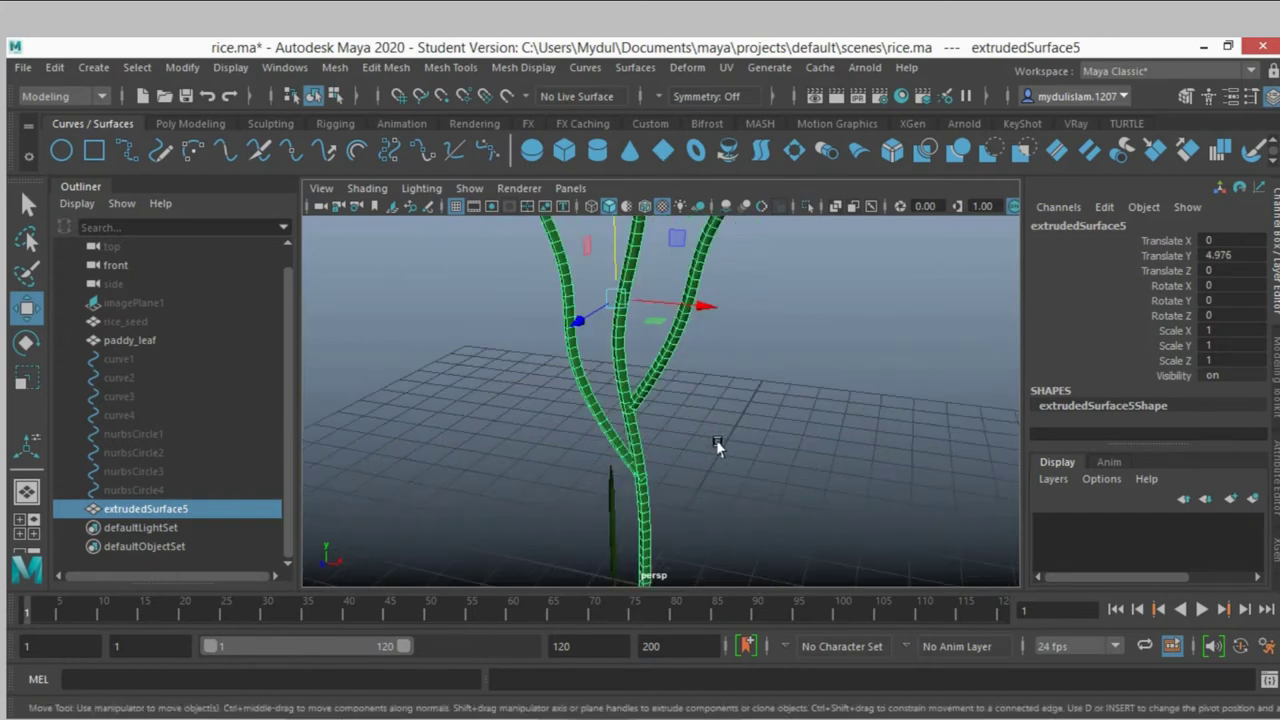
pyautogui.scroll(2, 713, 429)
pyautogui.click(604, 516)
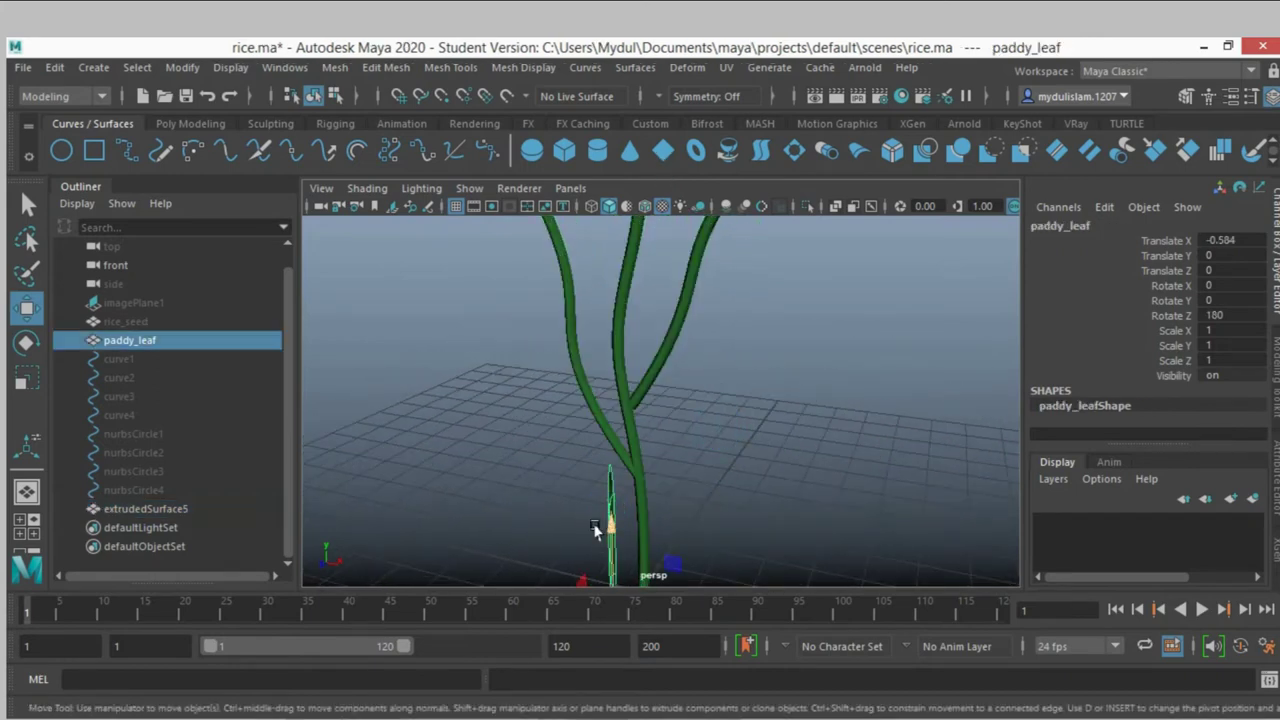
pyautogui.scroll(-3, 610, 510)
pyautogui.click(632, 432)
pyautogui.moveTo(632, 432); pyautogui.dragTo(634, 288)
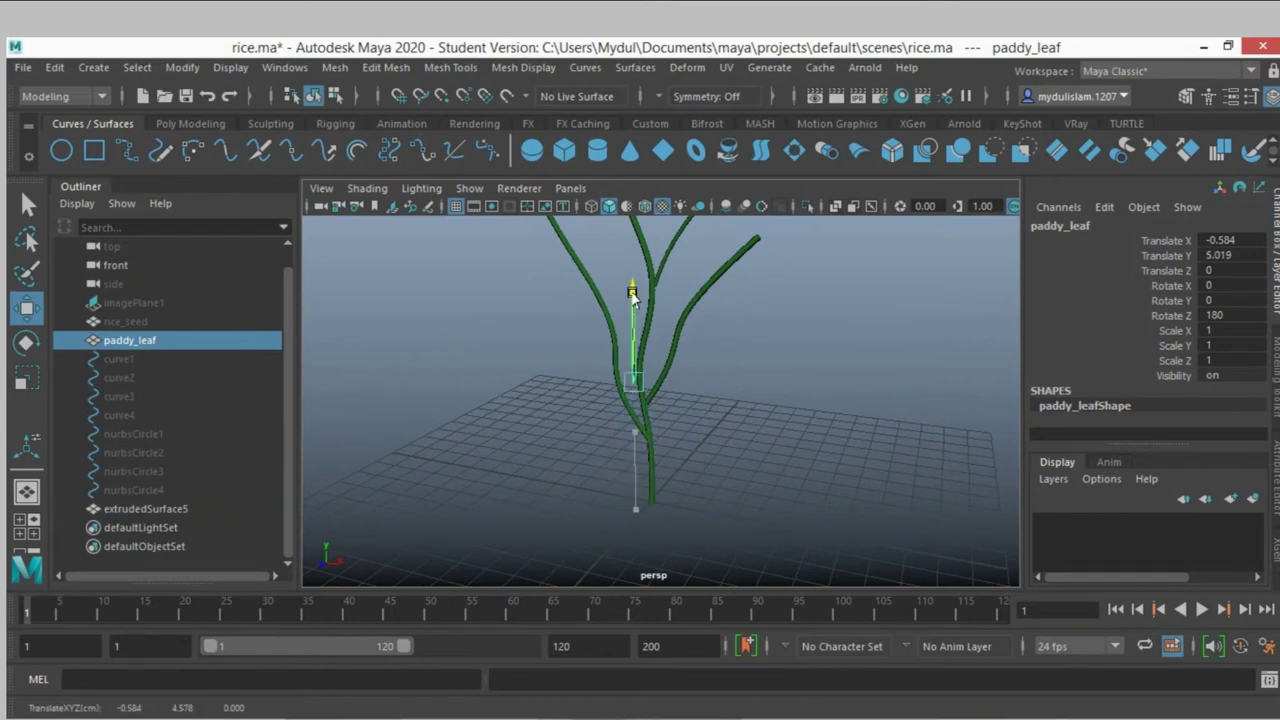
pyautogui.scroll(3, 680, 350)
pyautogui.scroll(2, 724, 400)
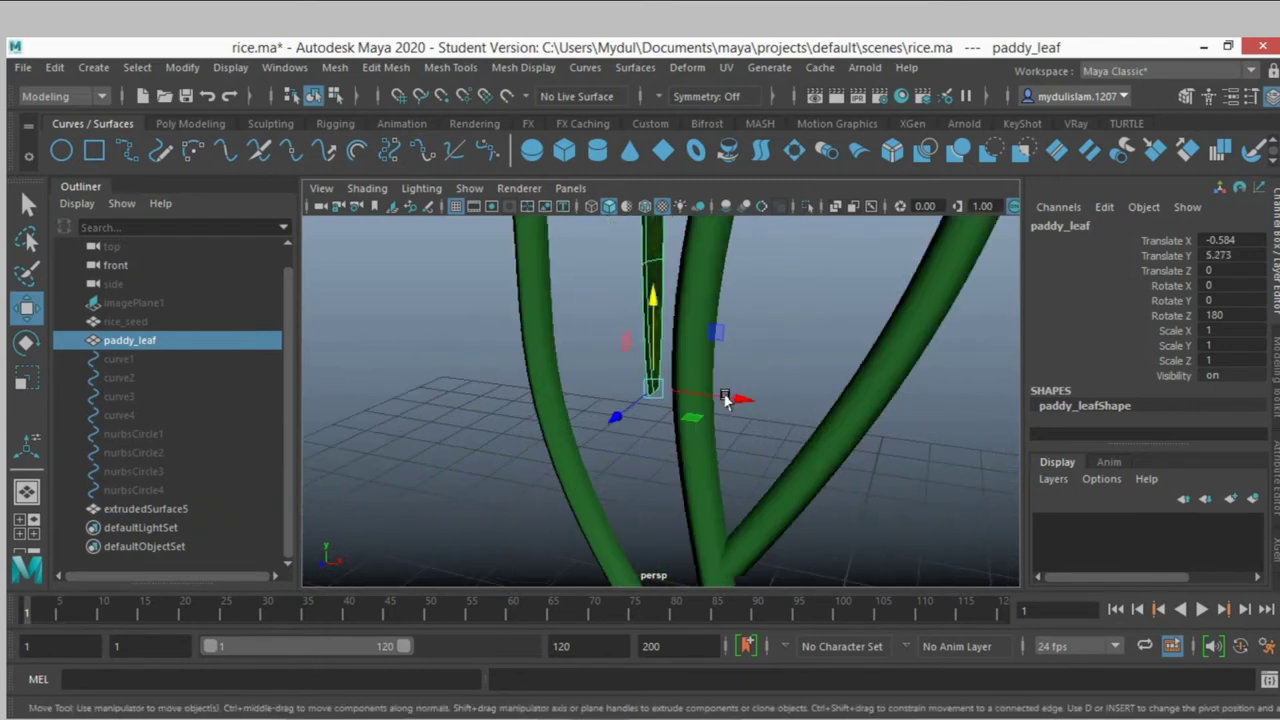
pyautogui.scroll(-3, 724, 400)
pyautogui.scroll(-2, 724, 395)
pyautogui.scroll(2, 724, 392)
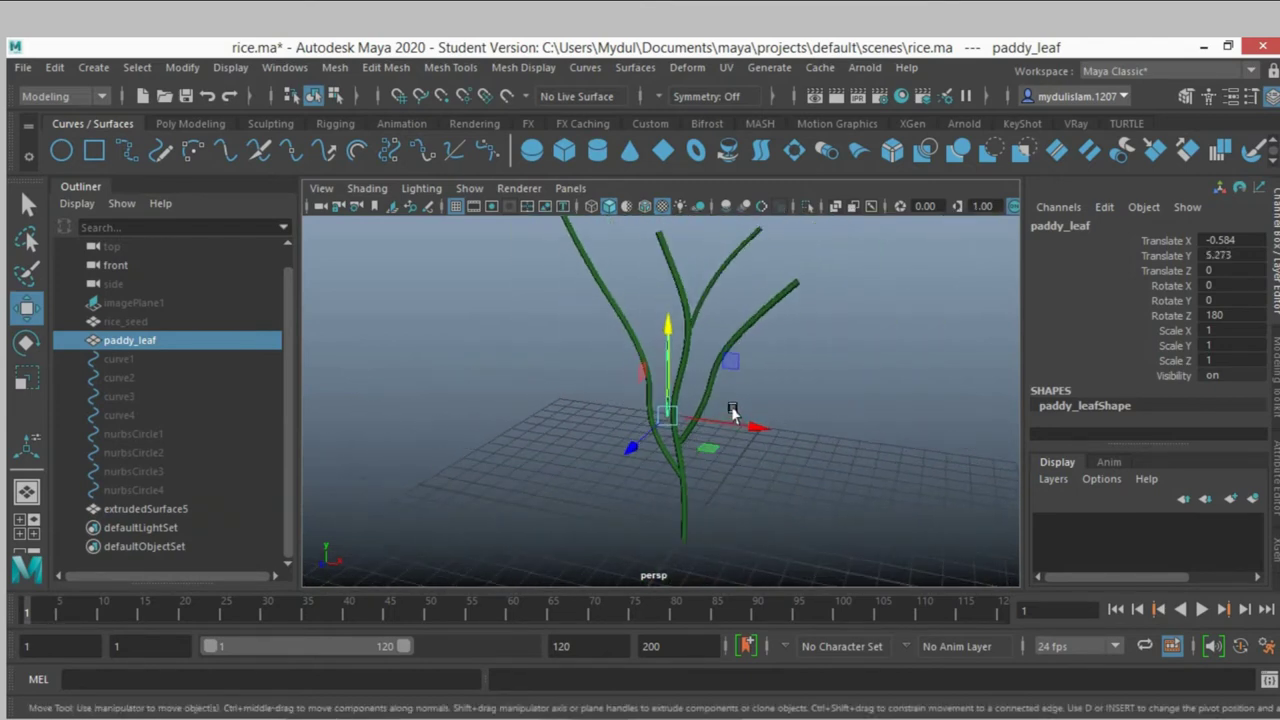
pyautogui.scroll(3, 730, 394)
pyautogui.scroll(2, 705, 400)
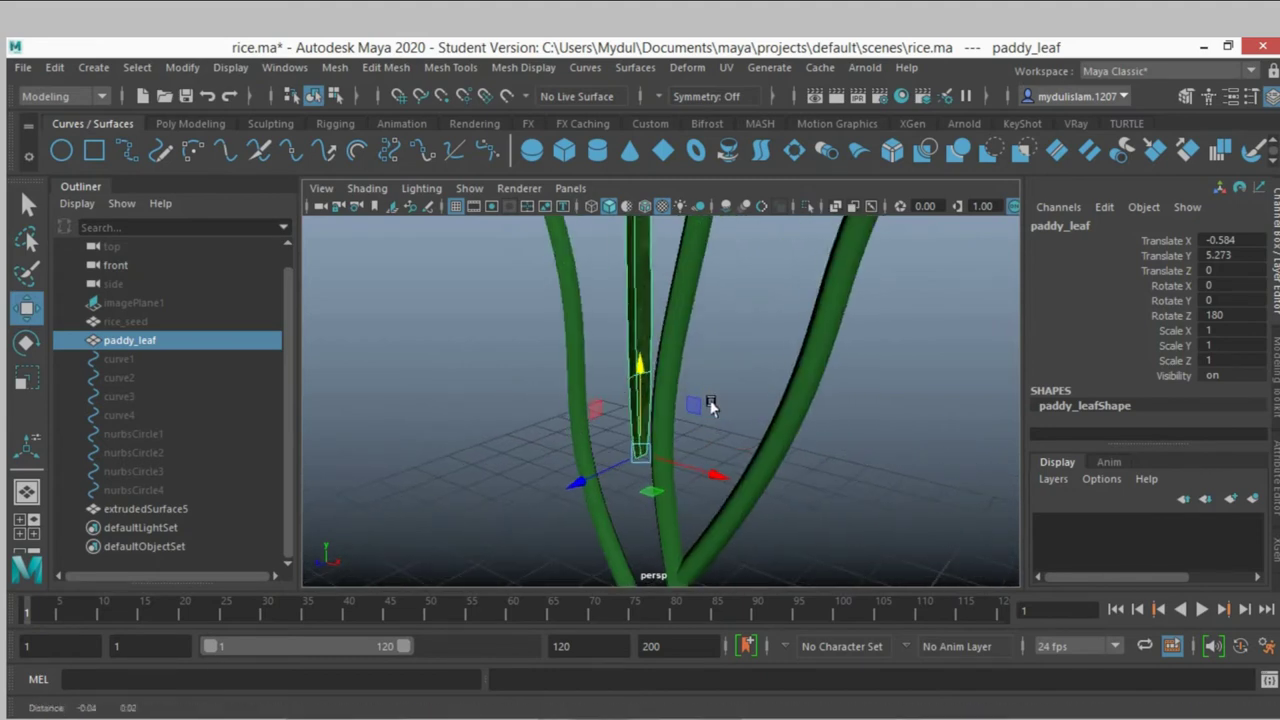
pyautogui.scroll(2, 717, 403)
pyautogui.scroll(2, 730, 395)
pyautogui.scroll(-2, 724, 385)
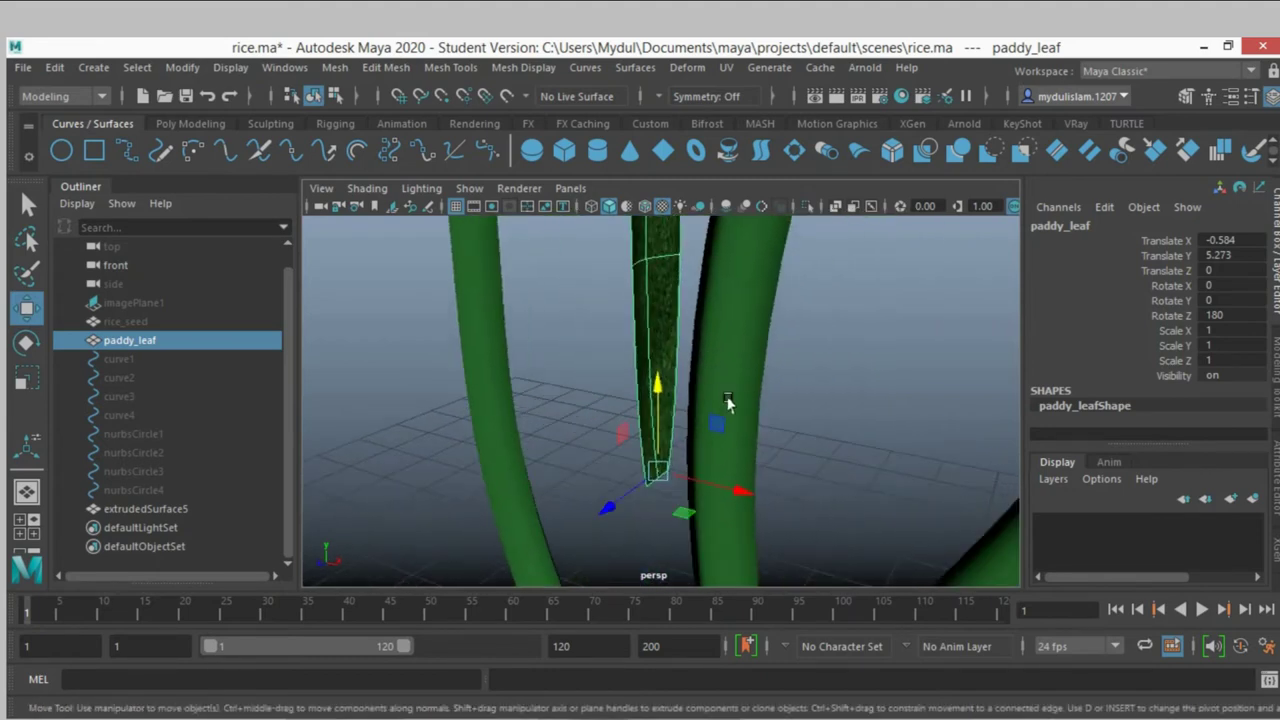
pyautogui.scroll(-1, 664, 450)
pyautogui.scroll(-1, 718, 458)
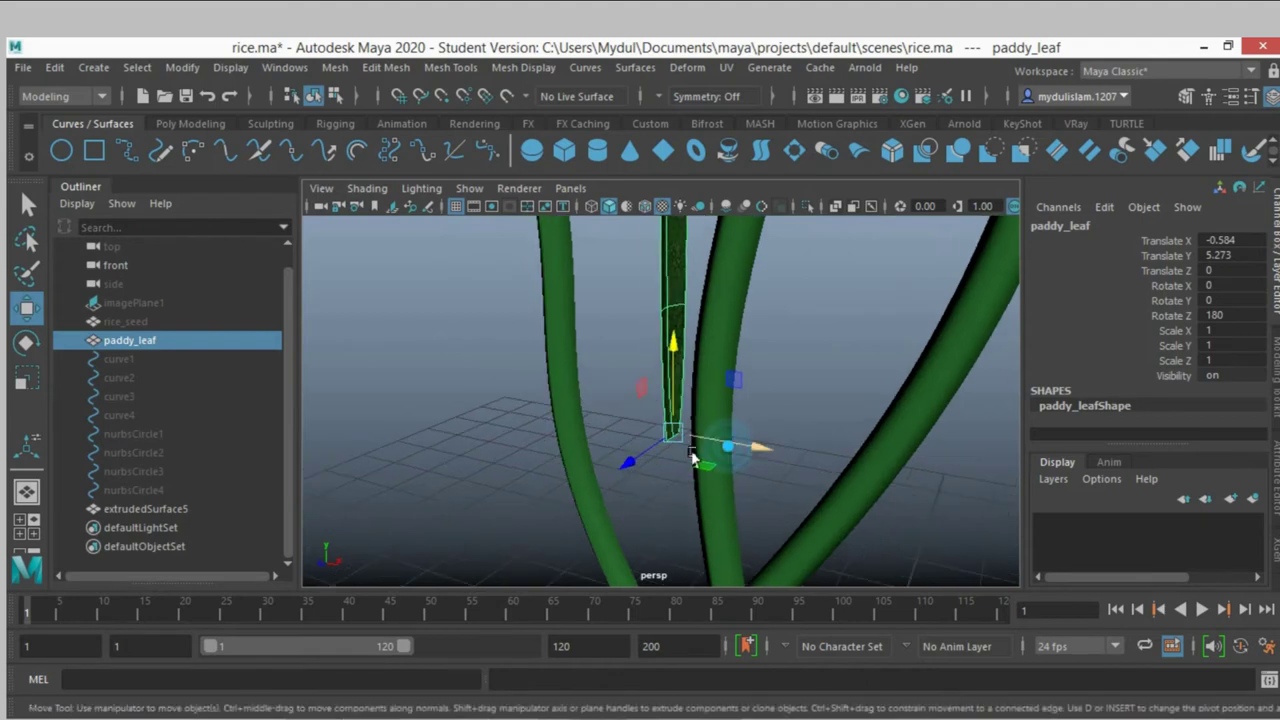
# Tilt paddy_leaf to Rotate Z about 205 and slide it to Translate X -0.435
pyautogui.click(28, 343)
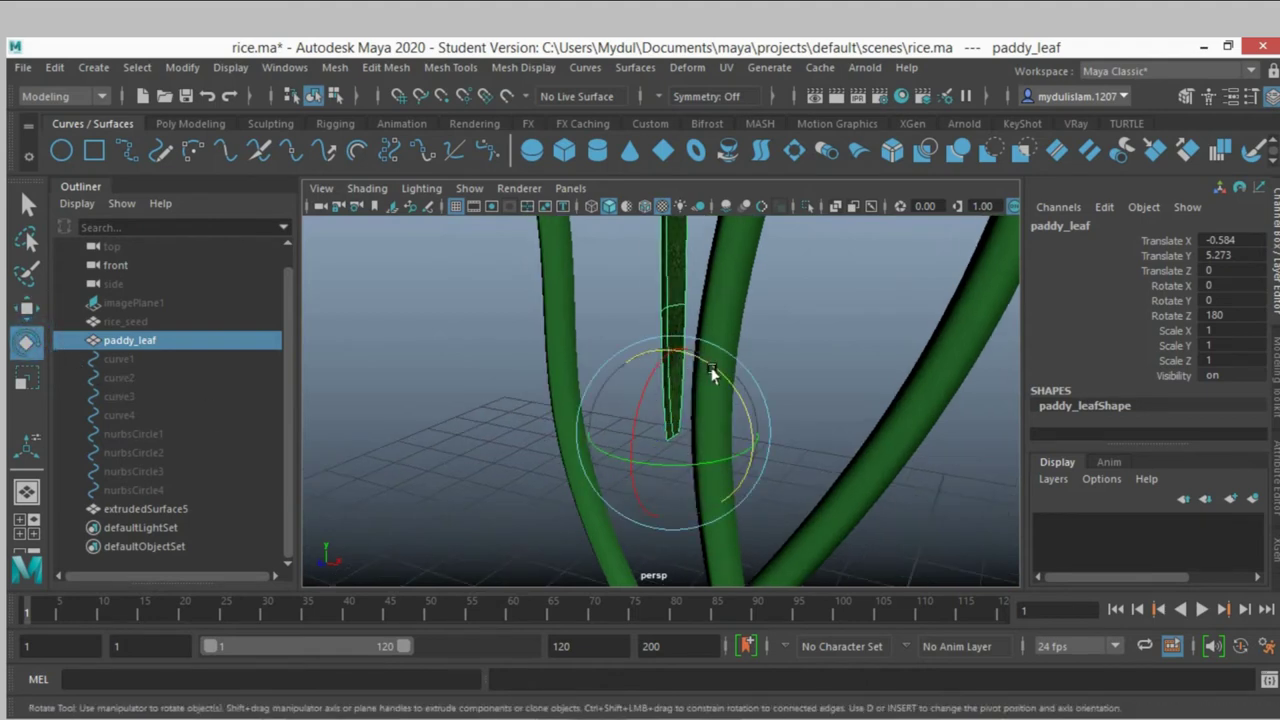
pyautogui.moveTo(643, 366); pyautogui.dragTo(692, 345)
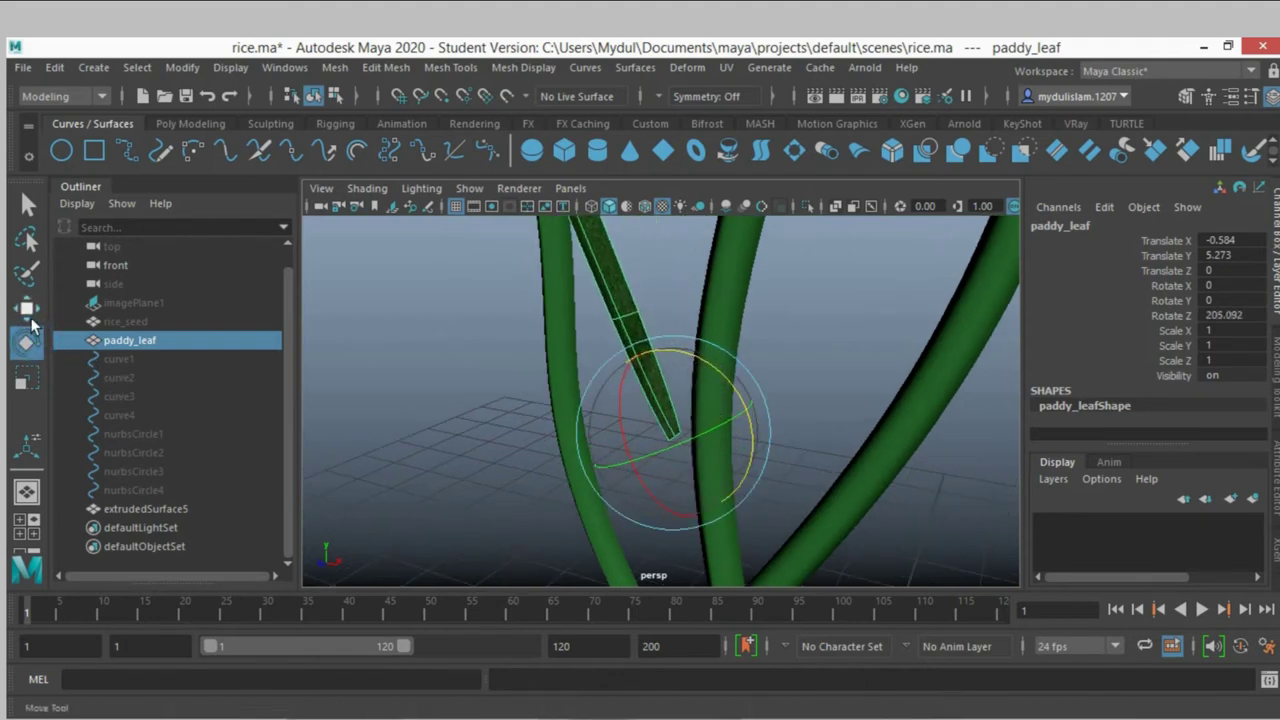
pyautogui.click(27, 307)
pyautogui.moveTo(735, 437); pyautogui.dragTo(759, 455)
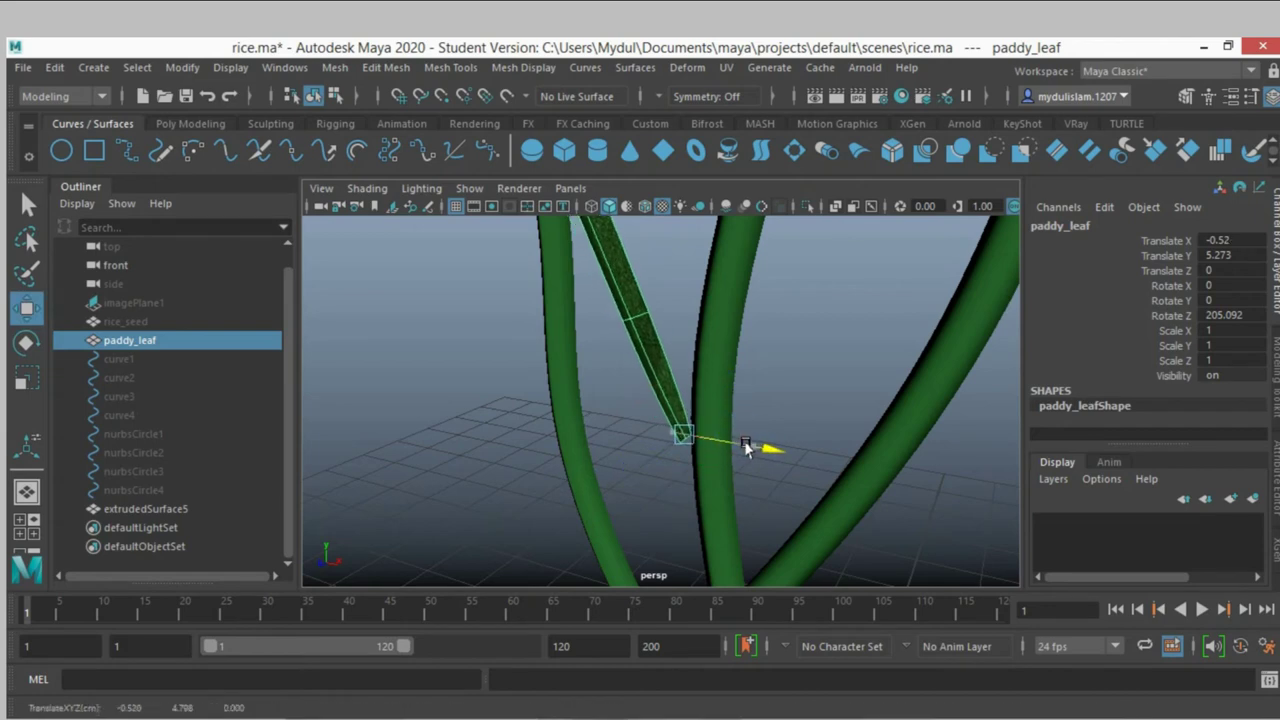
pyautogui.scroll(-5, 760, 455)
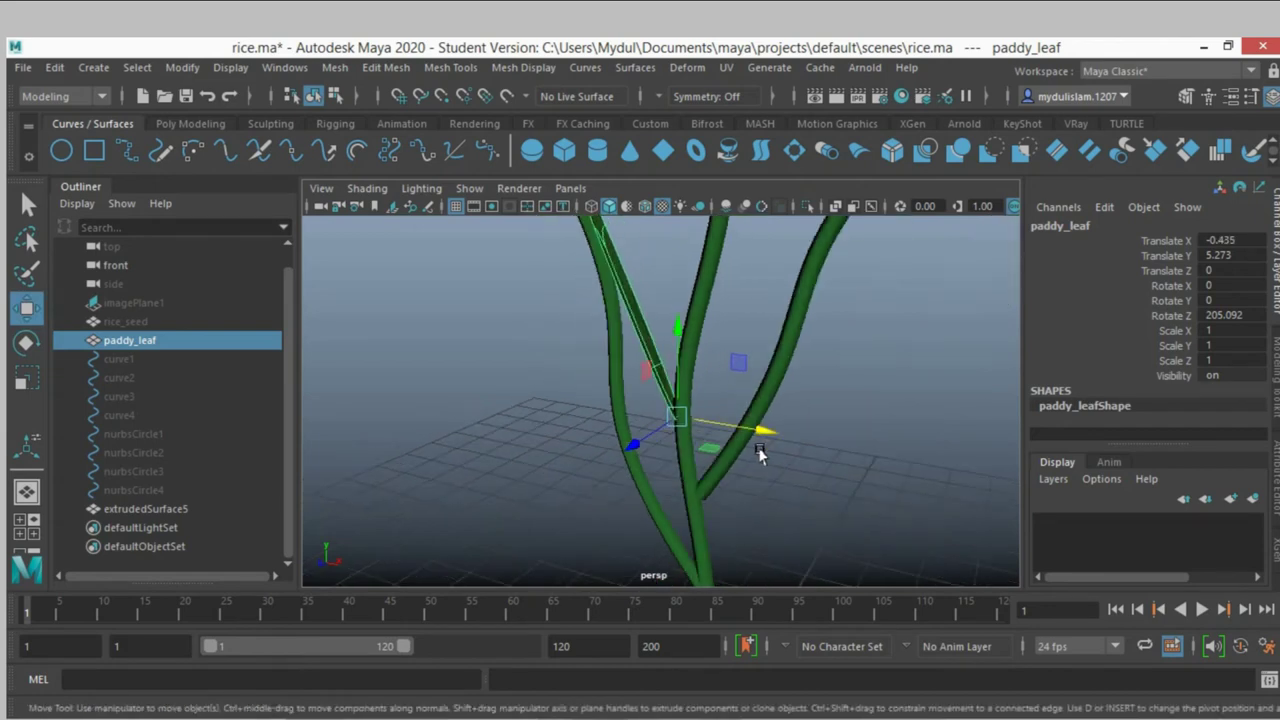
pyautogui.moveTo(757, 434)
pyautogui.keyDown('alt'); pyautogui.mouseDown()
pyautogui.moveTo(784, 462)
pyautogui.moveTo(766, 481)
pyautogui.mouseUp(); pyautogui.keyUp('alt')
pyautogui.scroll(3, 784, 462)
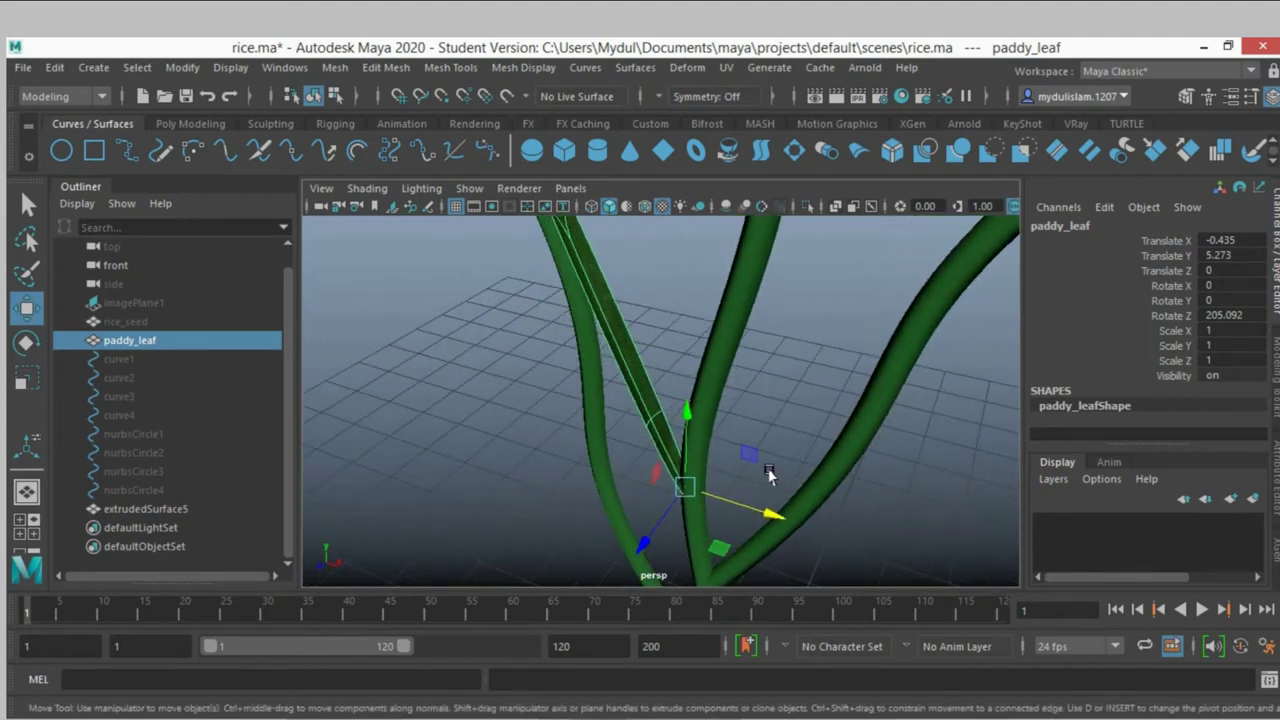
# Duplicate the leaf into paddy_leaf1 and rotate the copy to Y 159.34, Z 156.184
pyautogui.hotkey('ctrl', 'd')
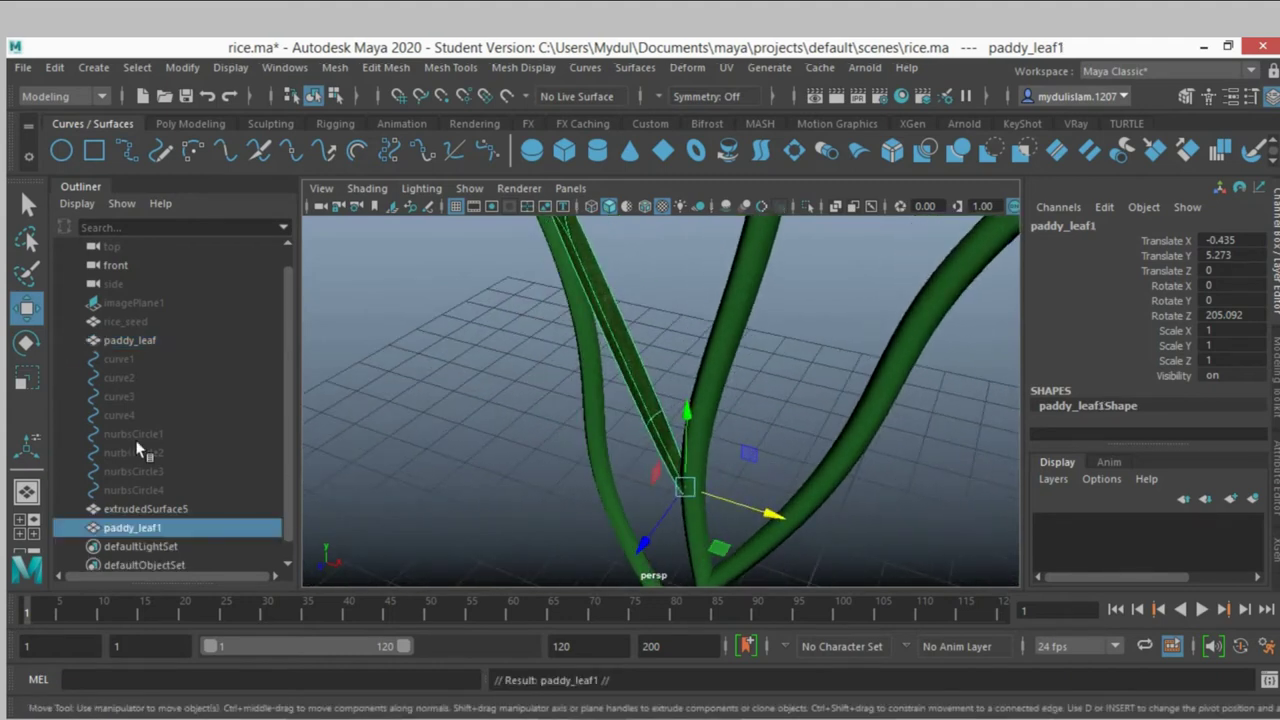
pyautogui.click(33, 344)
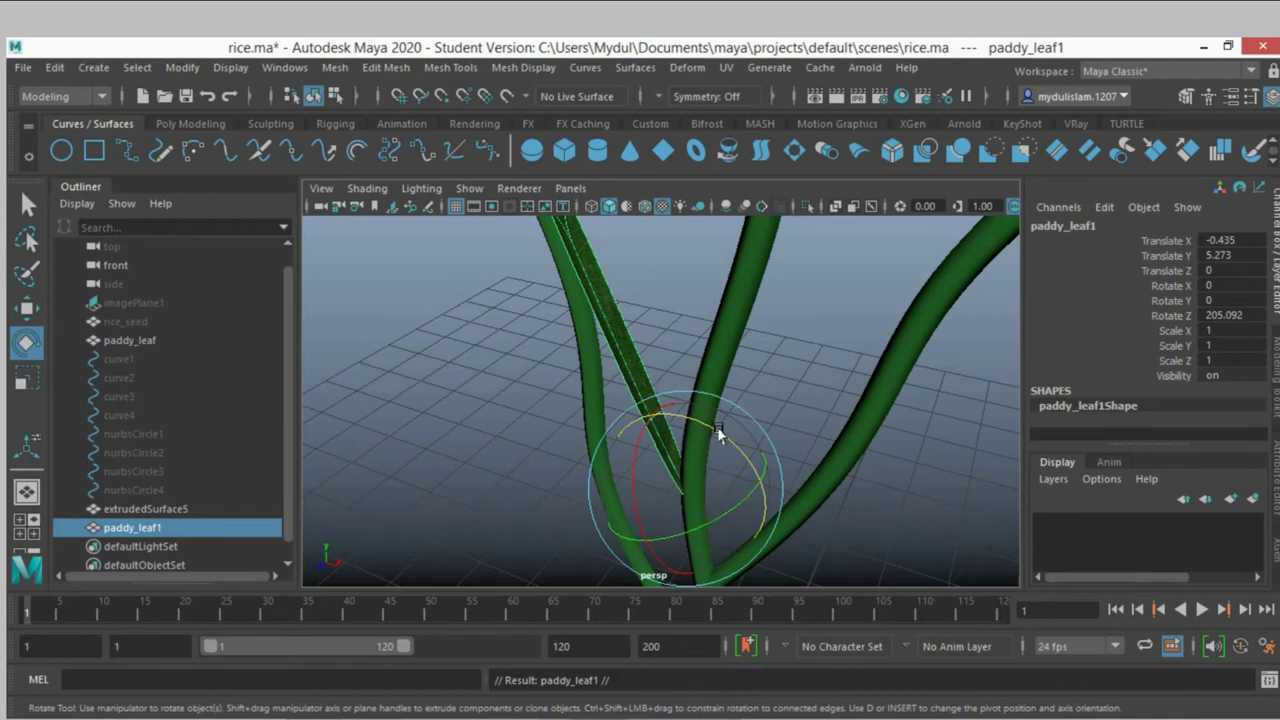
pyautogui.moveTo(719, 434)
pyautogui.mouseDown()
pyautogui.moveTo(742, 516)
pyautogui.moveTo(729, 557)
pyautogui.moveTo(663, 551)
pyautogui.moveTo(686, 548)
pyautogui.moveTo(655, 537)
pyautogui.moveTo(643, 548)
pyautogui.moveTo(620, 477)
pyautogui.mouseUp()
pyautogui.scroll(-3, 632, 525)
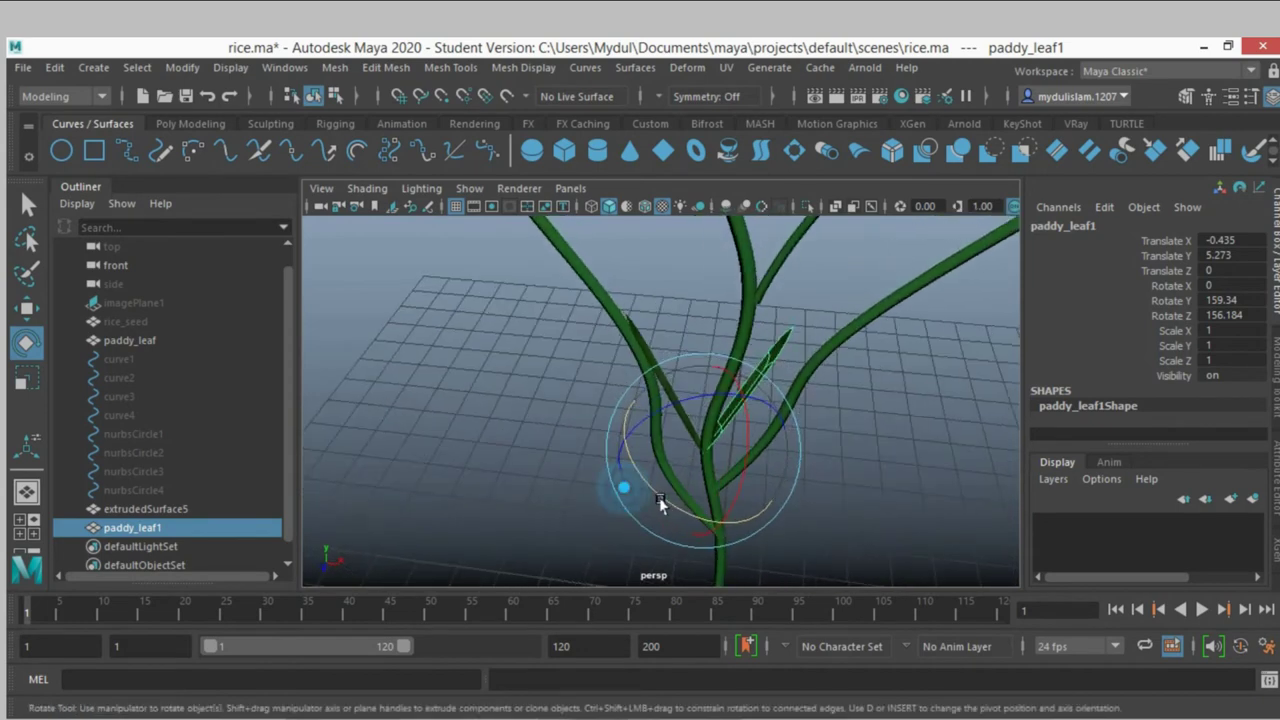
pyautogui.scroll(3, 640, 509)
# Re-tilt paddy_leaf to Rotate Z 188.357 and nudge it slightly along X
pyautogui.click(671, 376)
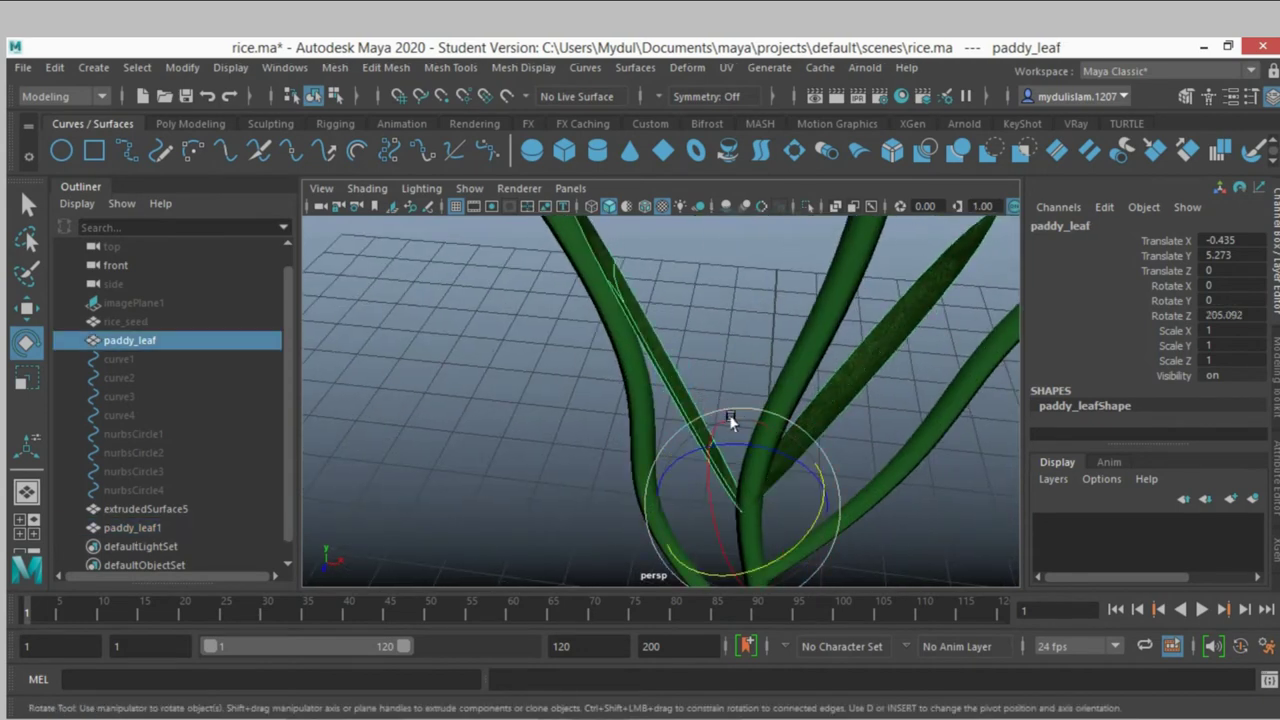
pyautogui.moveTo(724, 447); pyautogui.dragTo(753, 455)
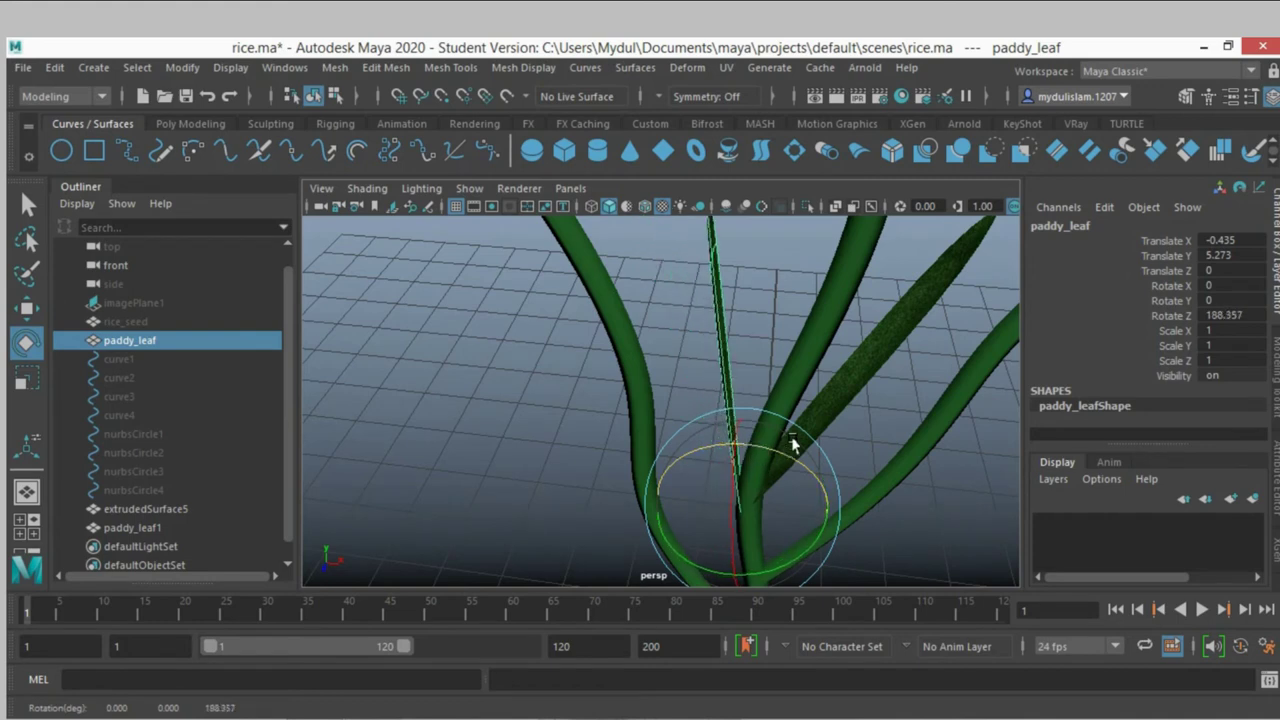
pyautogui.keyDown('alt'); pyautogui.moveTo(790, 445); pyautogui.dragTo(723, 443, button='right'); pyautogui.keyUp('alt')
pyautogui.moveTo(723, 443)
pyautogui.keyDown('alt'); pyautogui.mouseDown()
pyautogui.moveTo(737, 449)
pyautogui.moveTo(727, 425)
pyautogui.mouseUp(); pyautogui.keyUp('alt')
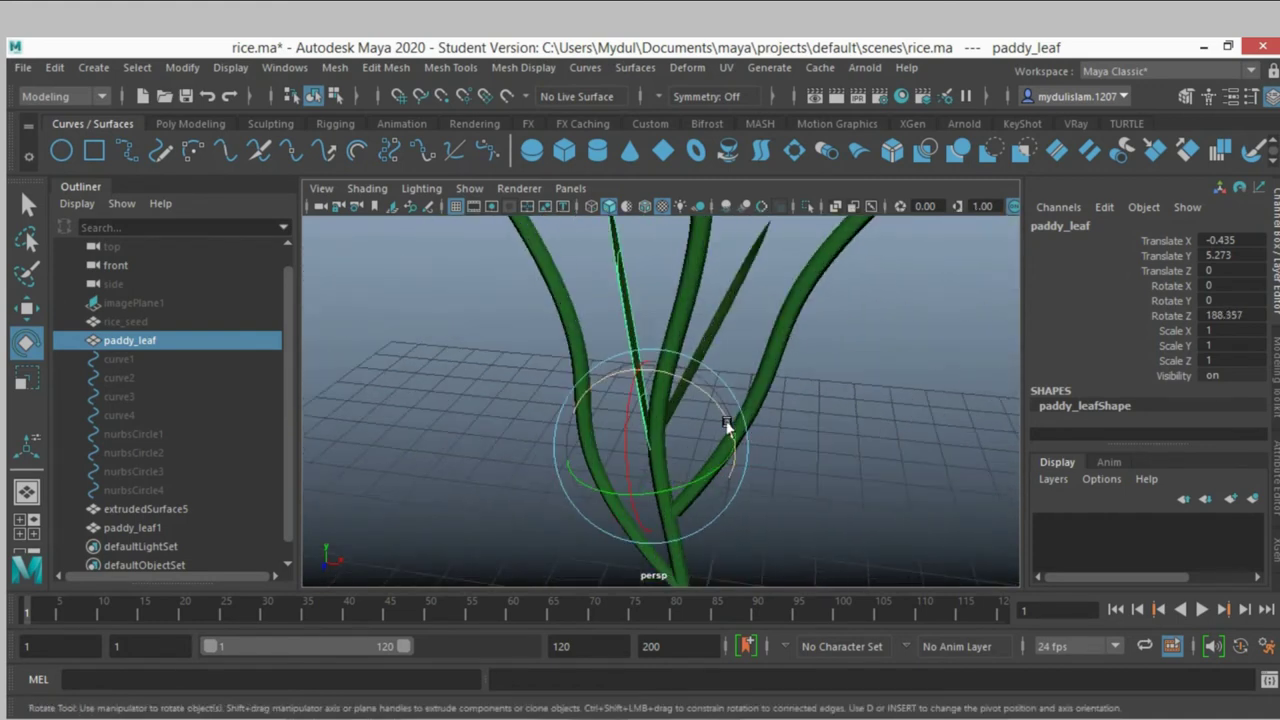
pyautogui.click(26, 307)
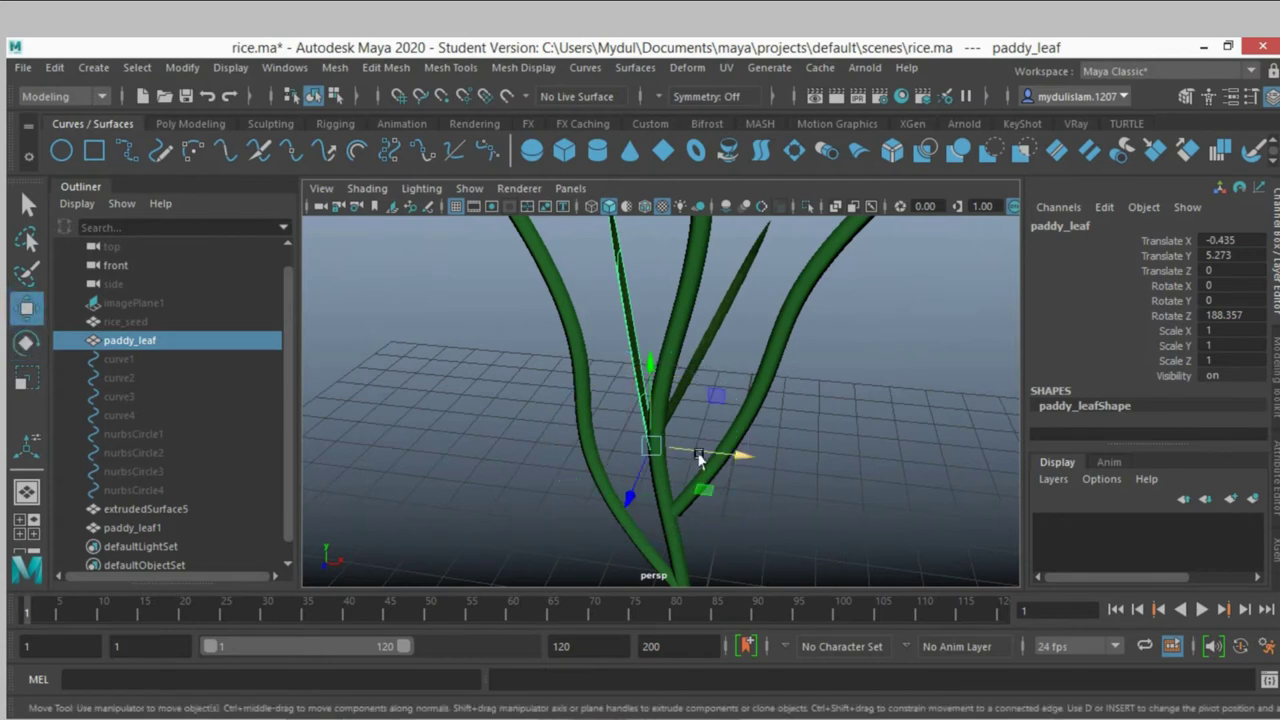
pyautogui.moveTo(699, 457); pyautogui.dragTo(706, 457)
pyautogui.scroll(3, 702, 455)
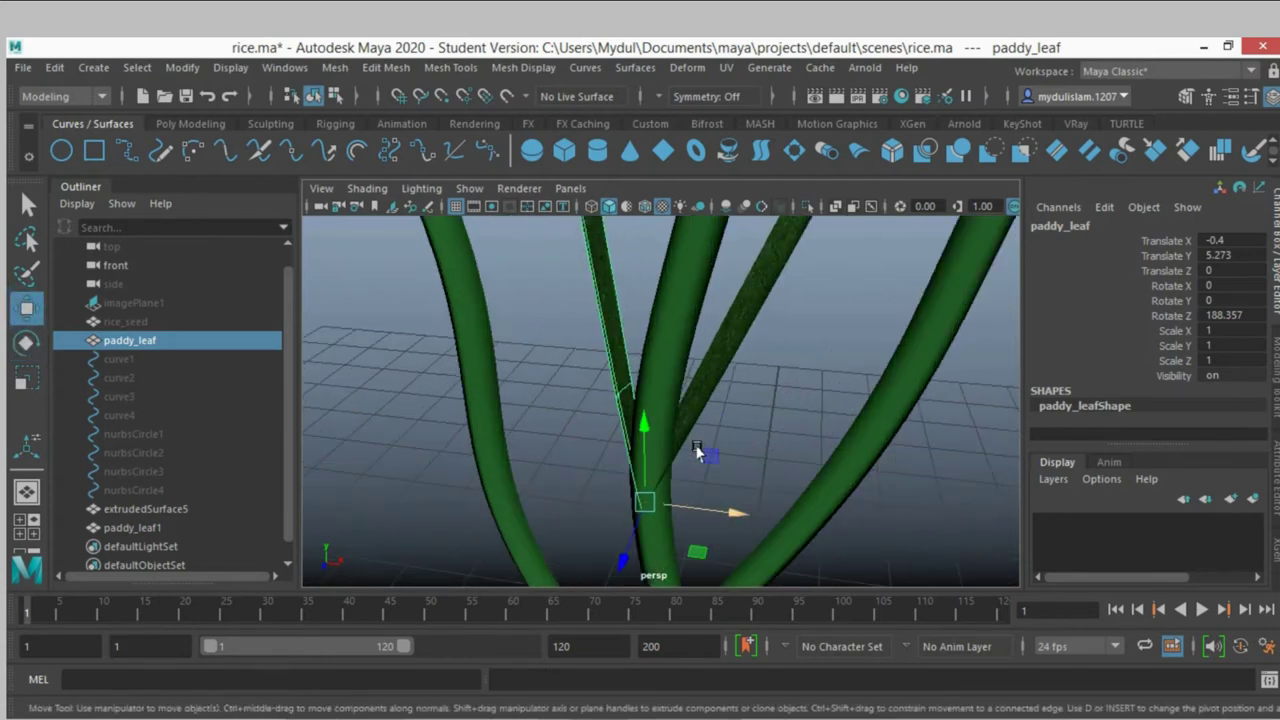
# Duplicate the leaf into paddy_leaf2 and raise it higher up the stem
pyautogui.hotkey('ctrl', 'd')
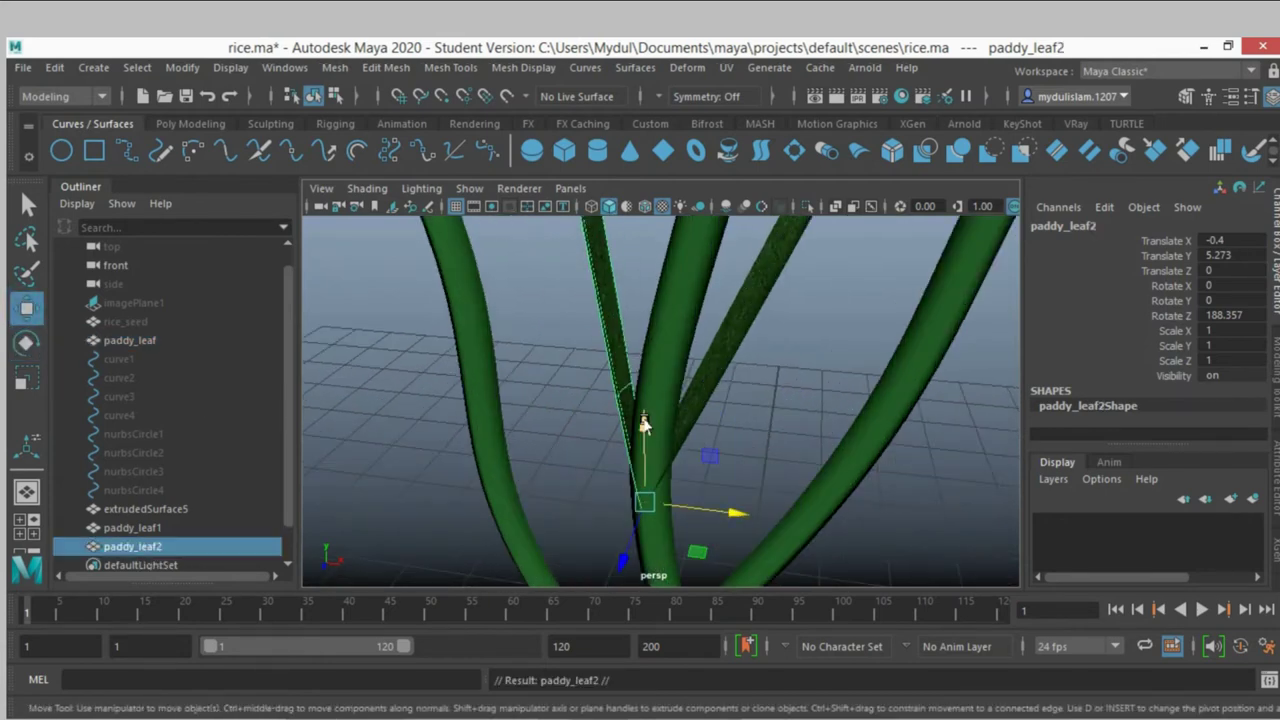
pyautogui.moveTo(645, 423); pyautogui.dragTo(674, 287)
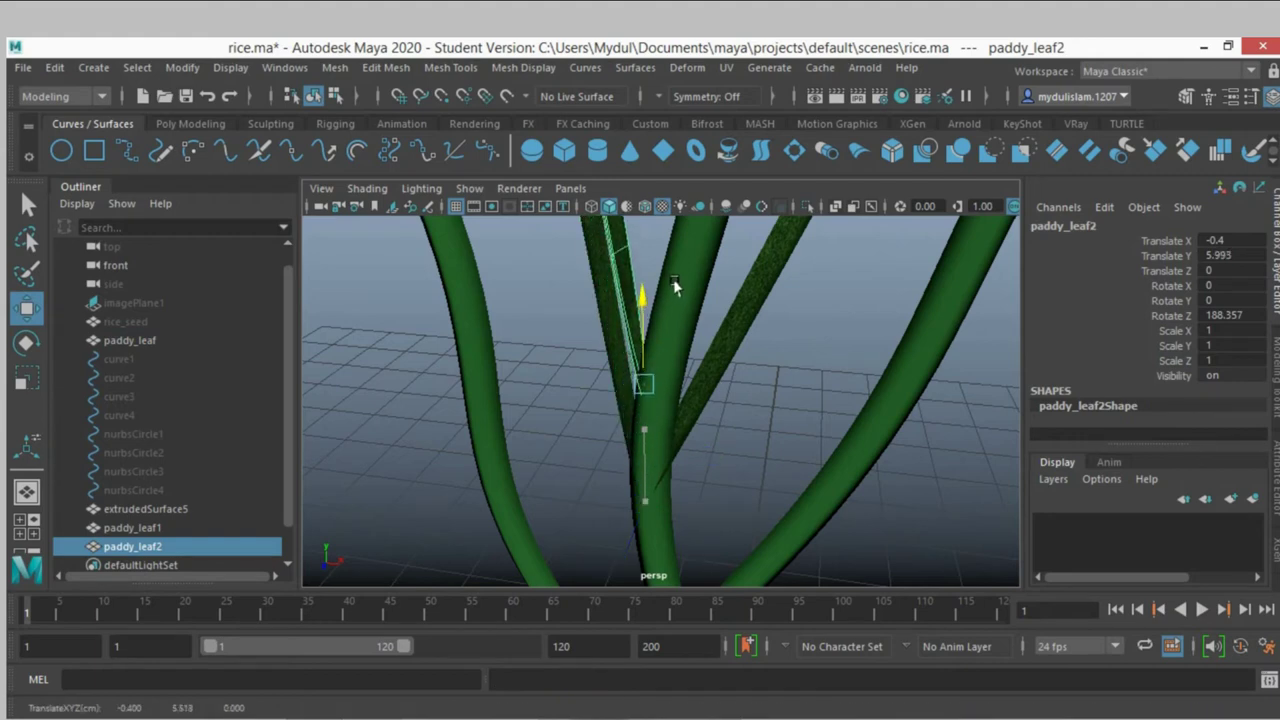
pyautogui.scroll(-2, 703, 377)
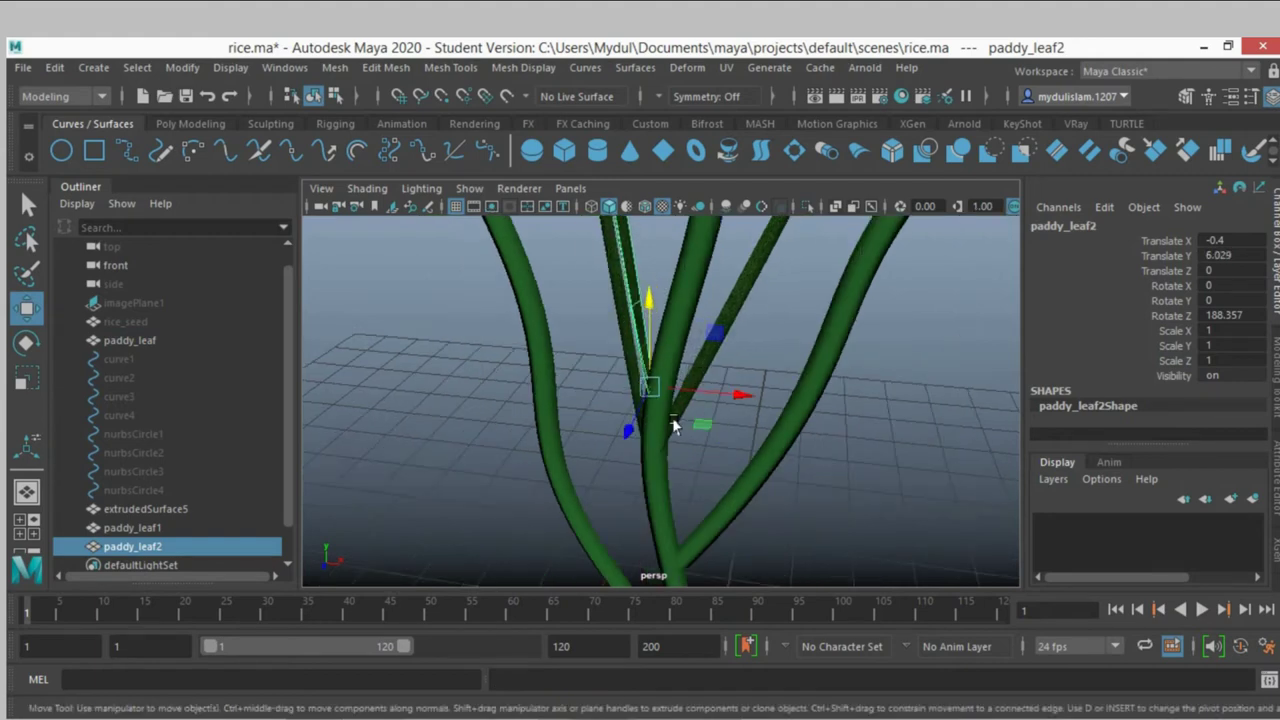
pyautogui.keyDown('alt'); pyautogui.moveTo(674, 412); pyautogui.dragTo(617, 484); pyautogui.keyUp('alt')
pyautogui.keyDown('alt'); pyautogui.moveTo(779, 402); pyautogui.dragTo(768, 419); pyautogui.keyUp('alt')
# Duplicate into paddy_leaf3 and position it beside the stem, shifted along X and lowered slightly
pyautogui.hotkey('shift', 'd')
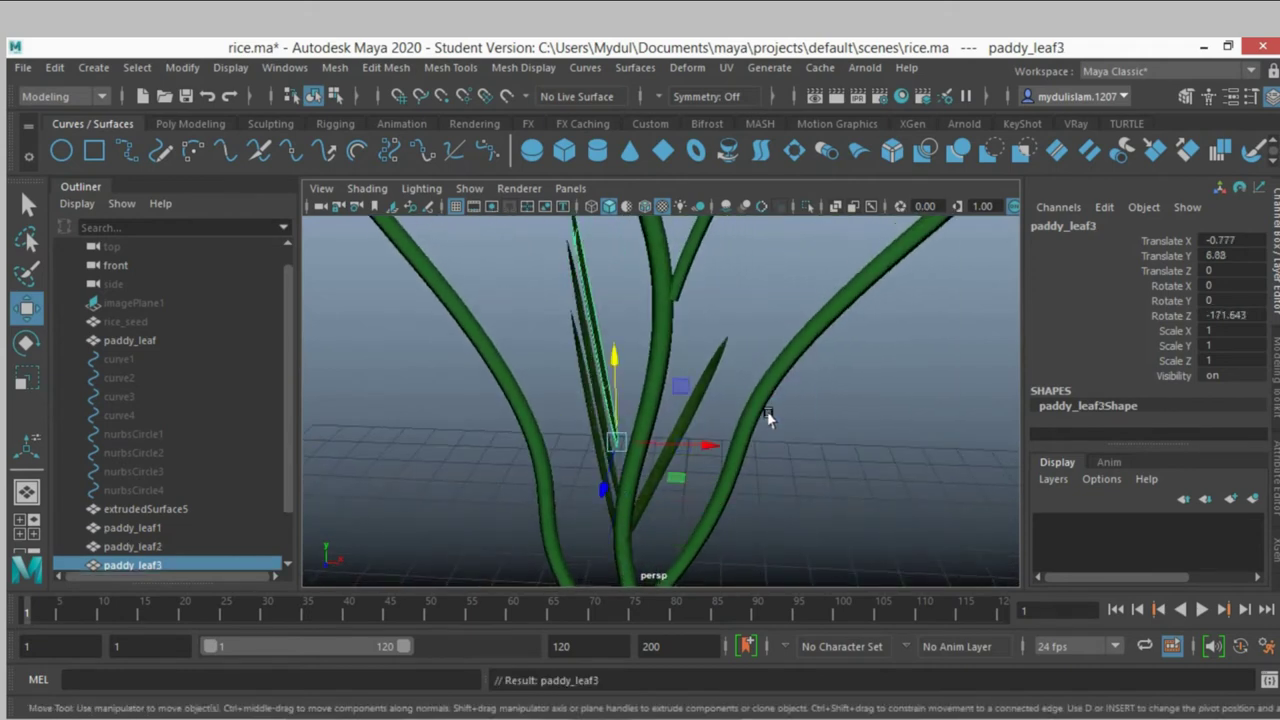
pyautogui.moveTo(673, 450); pyautogui.dragTo(698, 450)
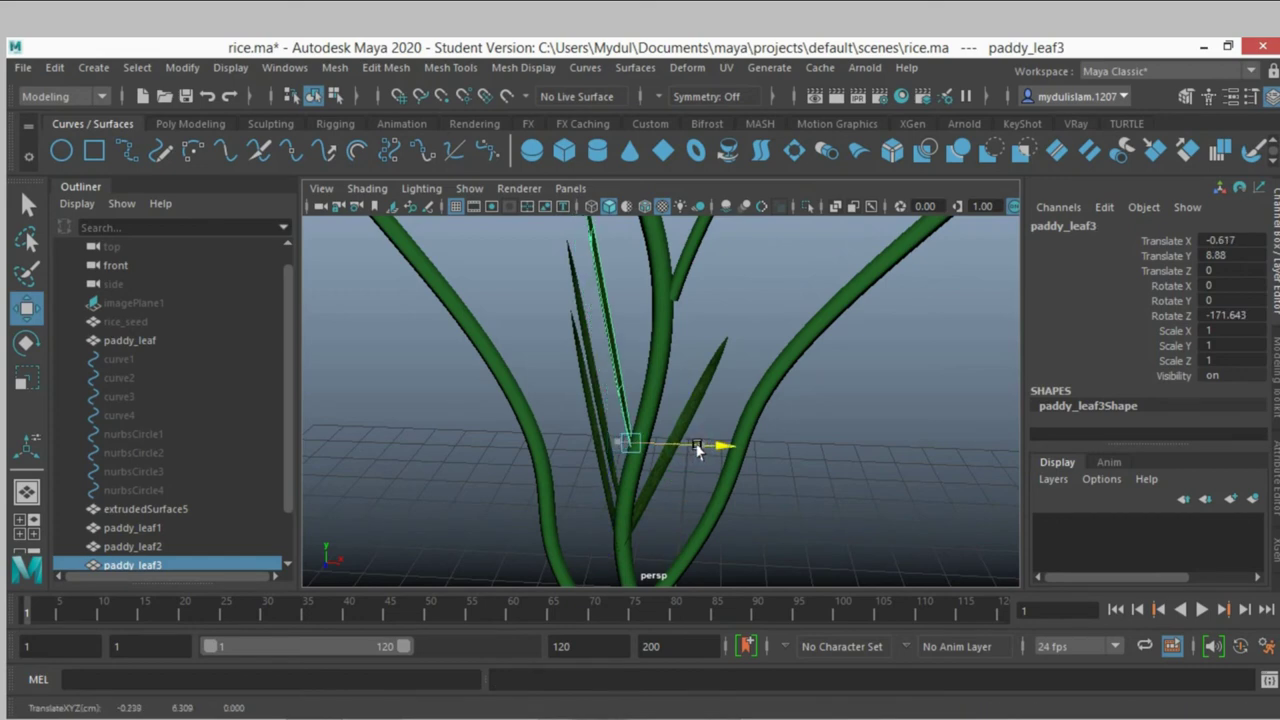
pyautogui.moveTo(636, 370)
pyautogui.mouseDown()
pyautogui.moveTo(636, 388)
pyautogui.moveTo(735, 437)
pyautogui.moveTo(783, 437)
pyautogui.moveTo(731, 443)
pyautogui.moveTo(729, 480)
pyautogui.moveTo(731, 448)
pyautogui.mouseUp()
pyautogui.scroll(2, 731, 448)
pyautogui.scroll(2, 737, 437)
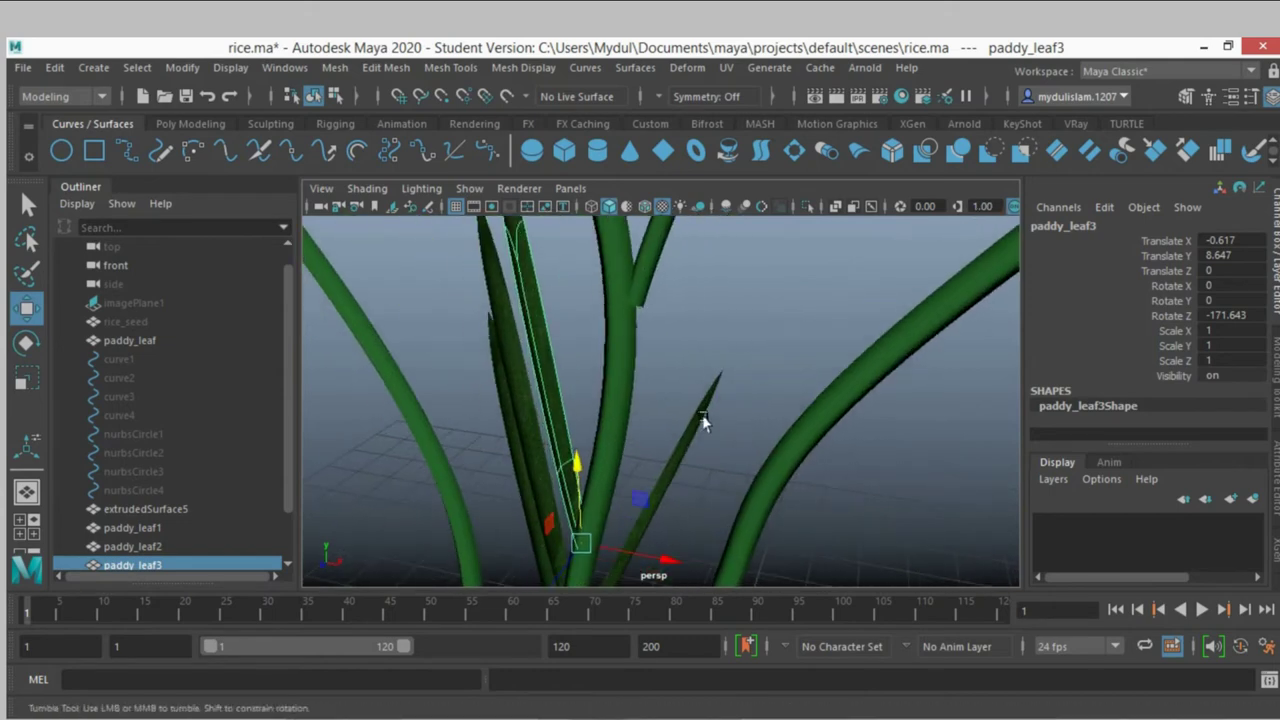
pyautogui.scroll(2, 709, 418)
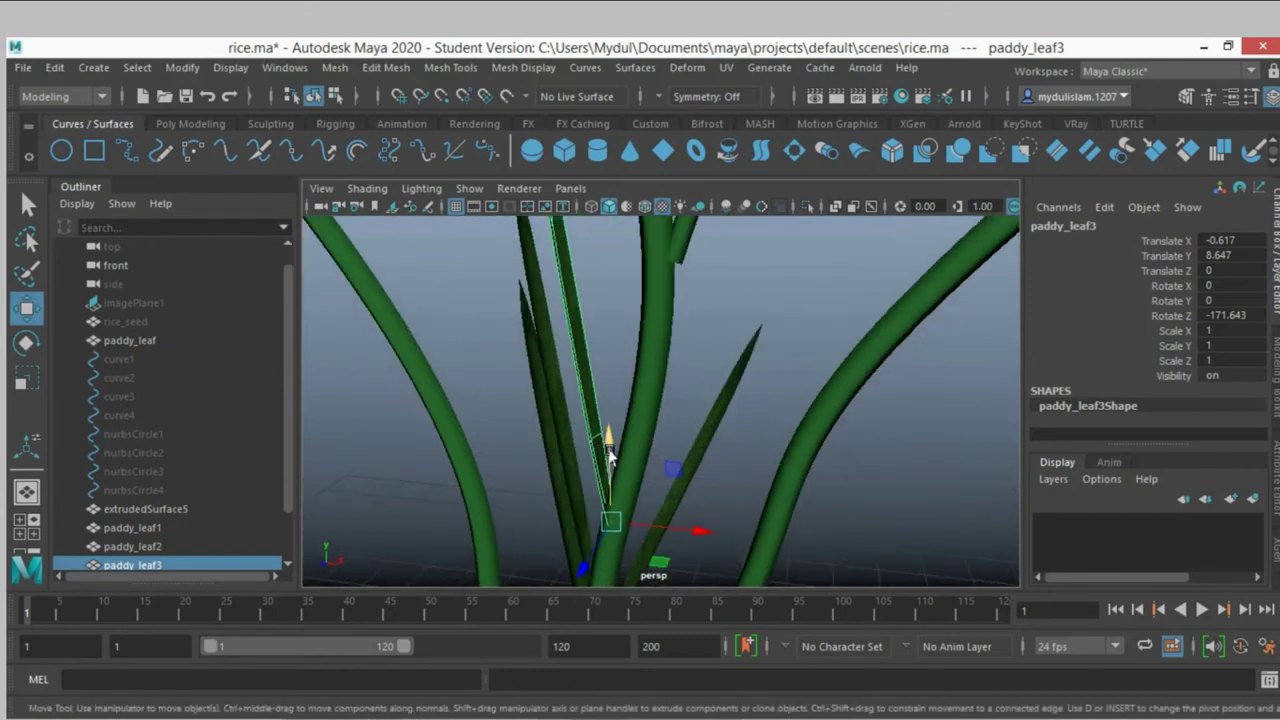
pyautogui.moveTo(609, 455); pyautogui.dragTo(610, 480)
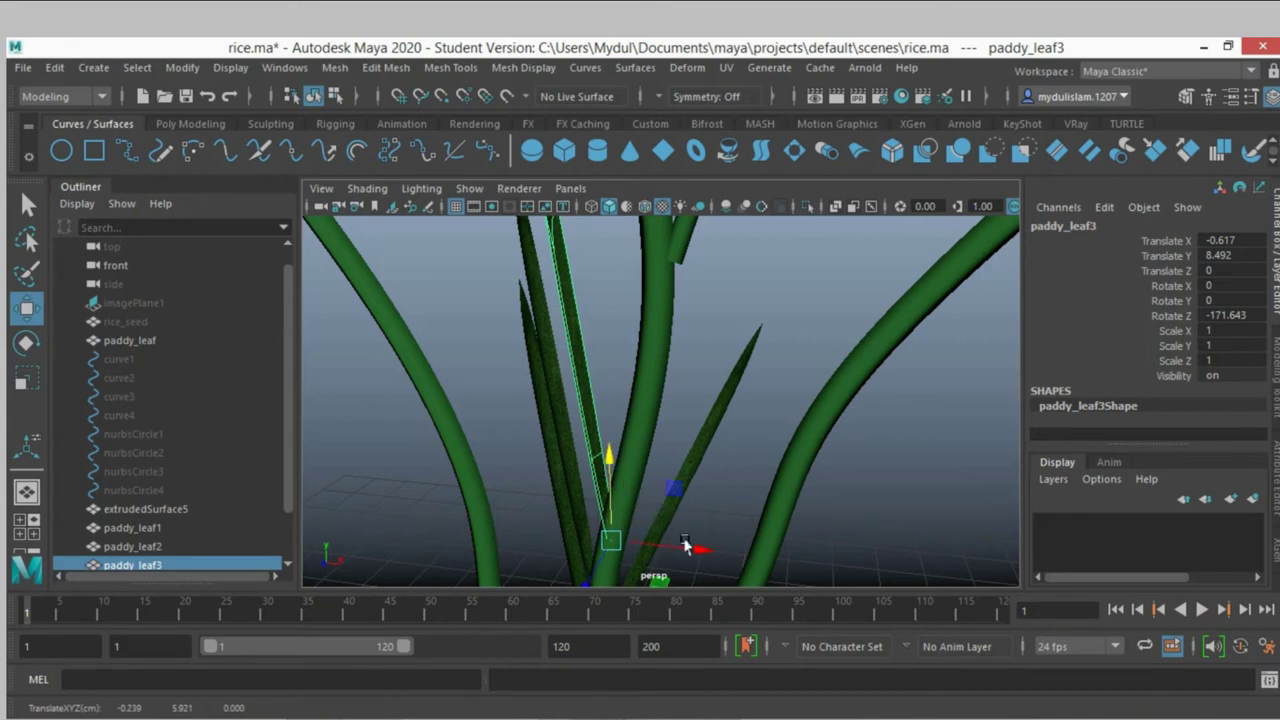
pyautogui.moveTo(686, 544); pyautogui.dragTo(686, 556)
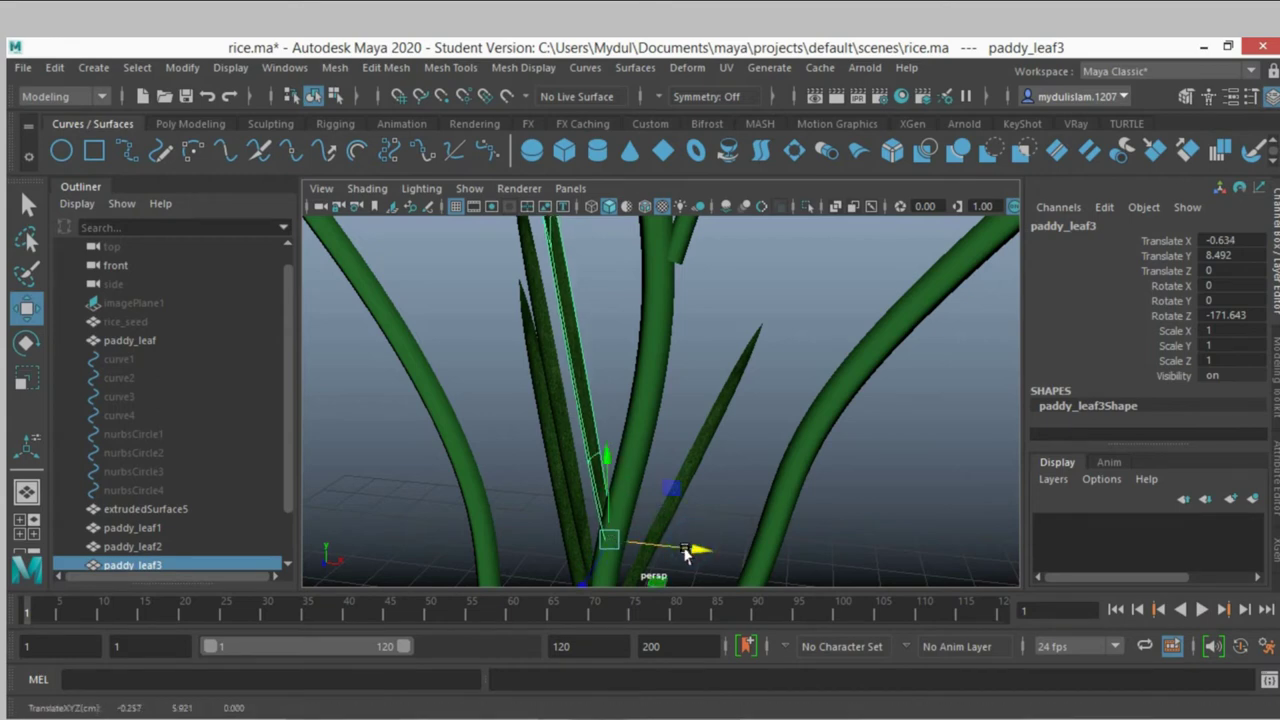
# Duplicate into paddy_leaf4 and place it above the previous leaf, shifted along X
pyautogui.hotkey('ctrl', 'd')
pyautogui.moveTo(607, 457); pyautogui.dragTo(650, 407)
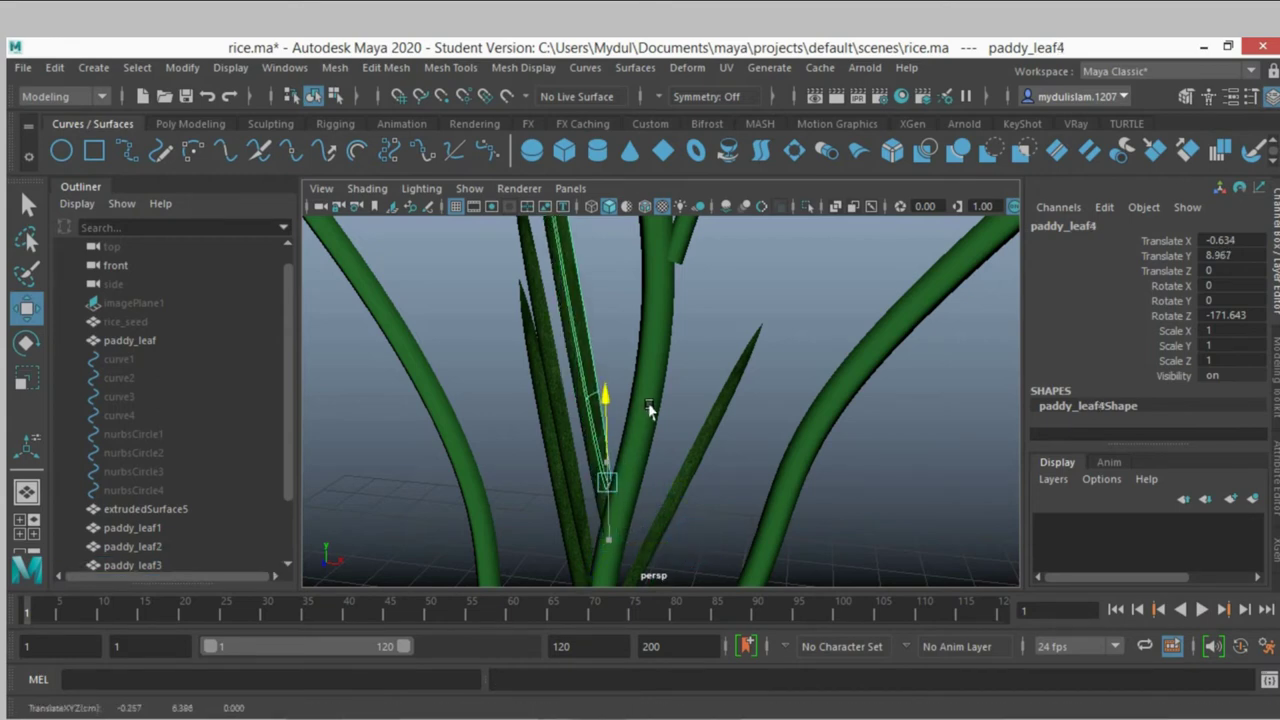
pyautogui.moveTo(683, 492); pyautogui.dragTo(705, 486)
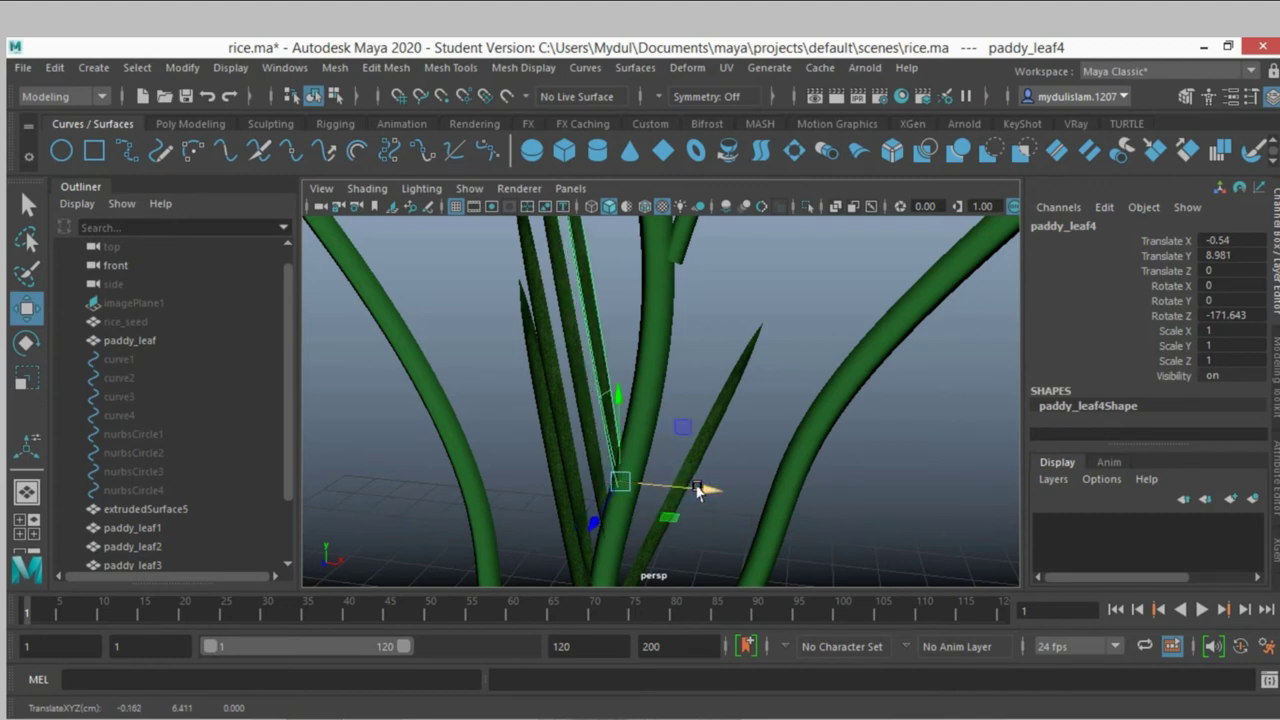
pyautogui.scroll(-2, 705, 486)
pyautogui.scroll(-2, 686, 495)
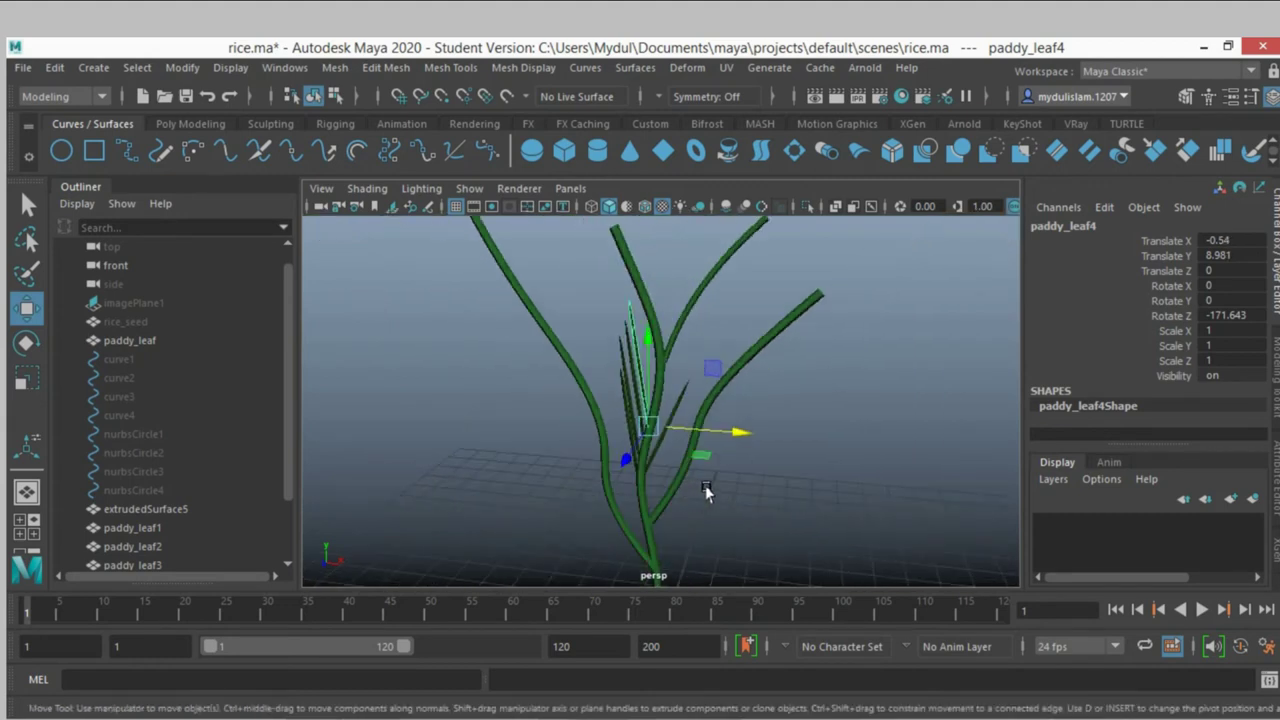
pyautogui.scroll(1, 722, 497)
pyautogui.scroll(1, 722, 497)
pyautogui.scroll(1, 720, 490)
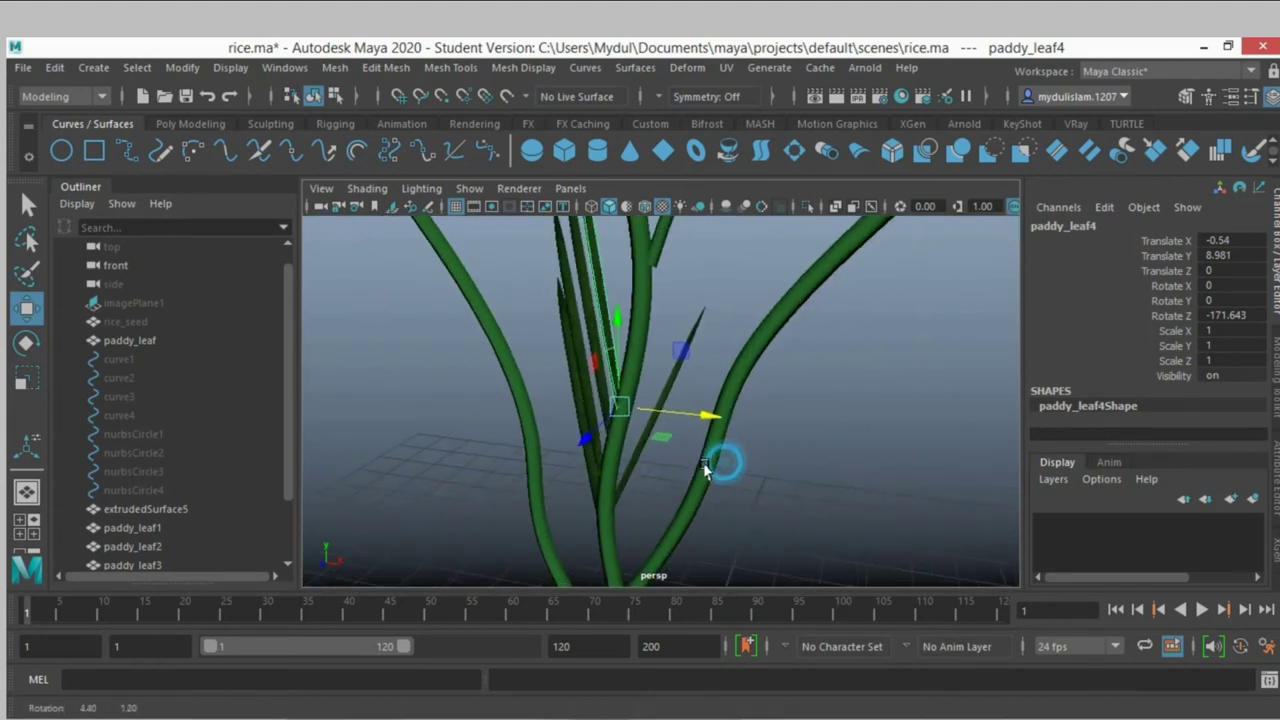
pyautogui.scroll(1, 710, 478)
pyautogui.scroll(-1, 705, 473)
pyautogui.scroll(-1, 680, 460)
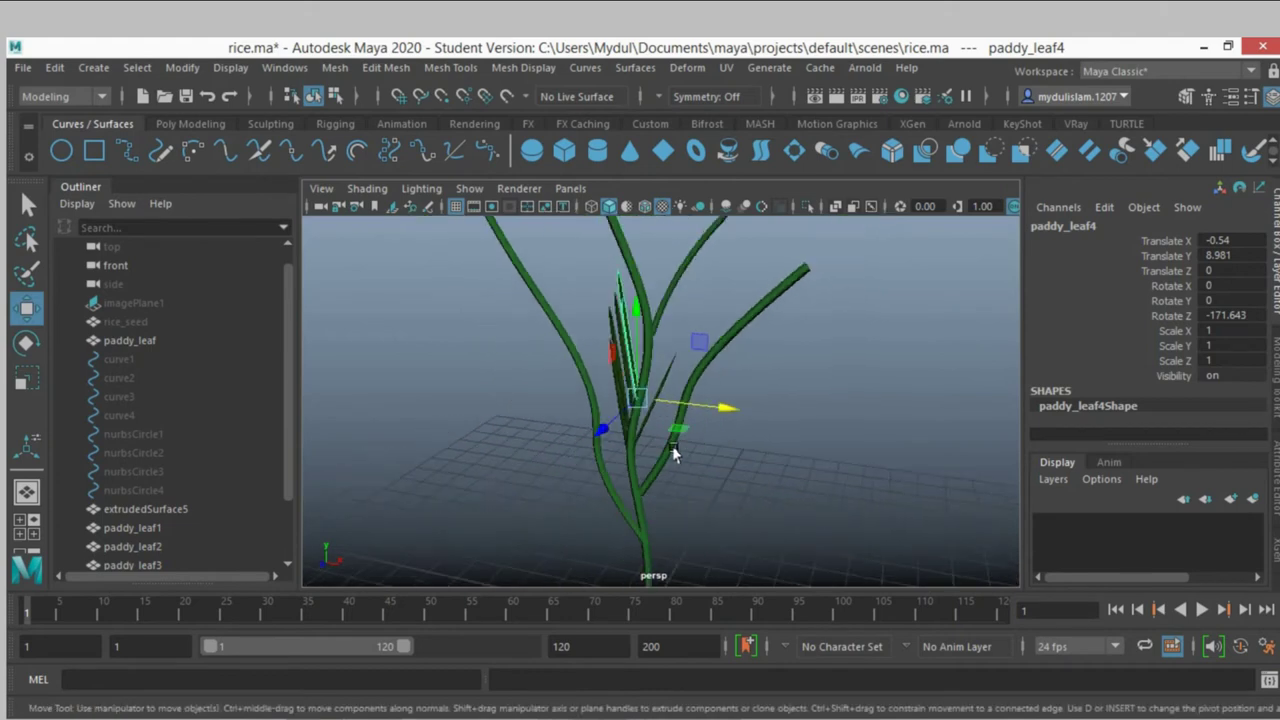
pyautogui.click(652, 470)
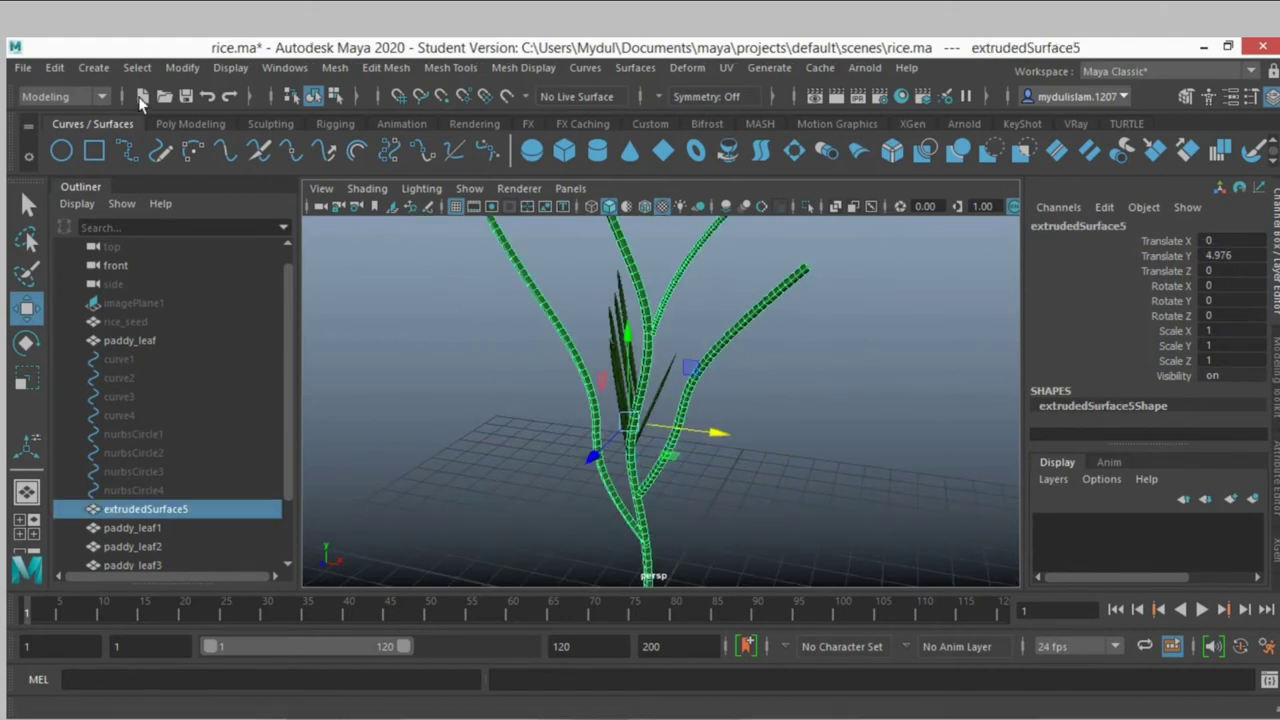
# Separate extrudedSurface5 into branch pieces and delete the right, upper-right and left branches
pyautogui.click(334, 67)
pyautogui.click(383, 157)
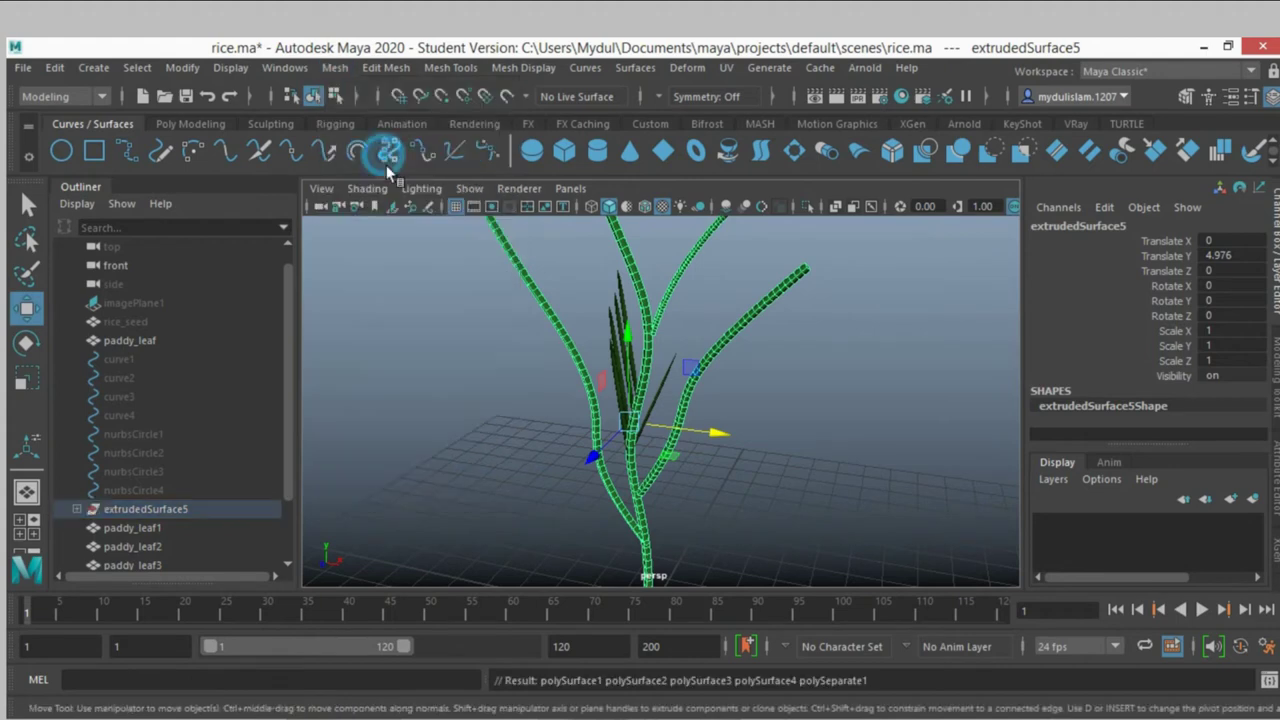
pyautogui.click(722, 358)
pyautogui.click(722, 350)
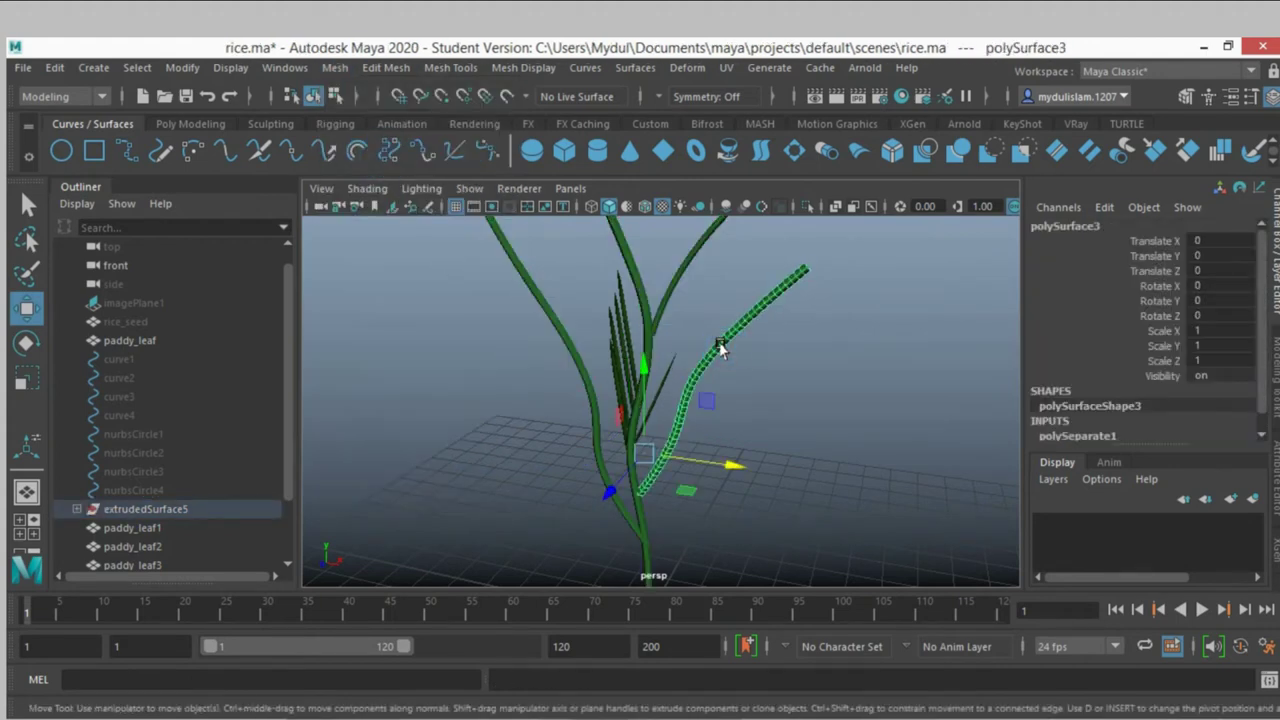
pyautogui.press('Delete')
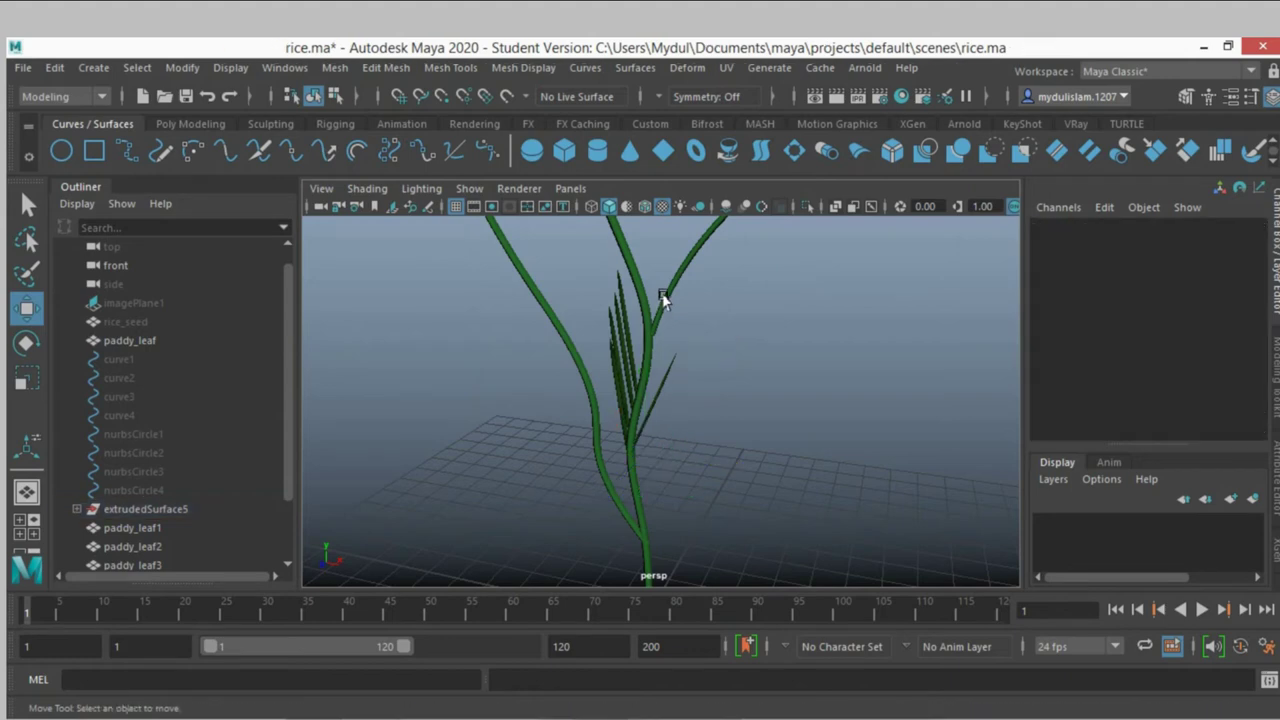
pyautogui.click(663, 300)
pyautogui.press('Delete')
pyautogui.click(570, 350)
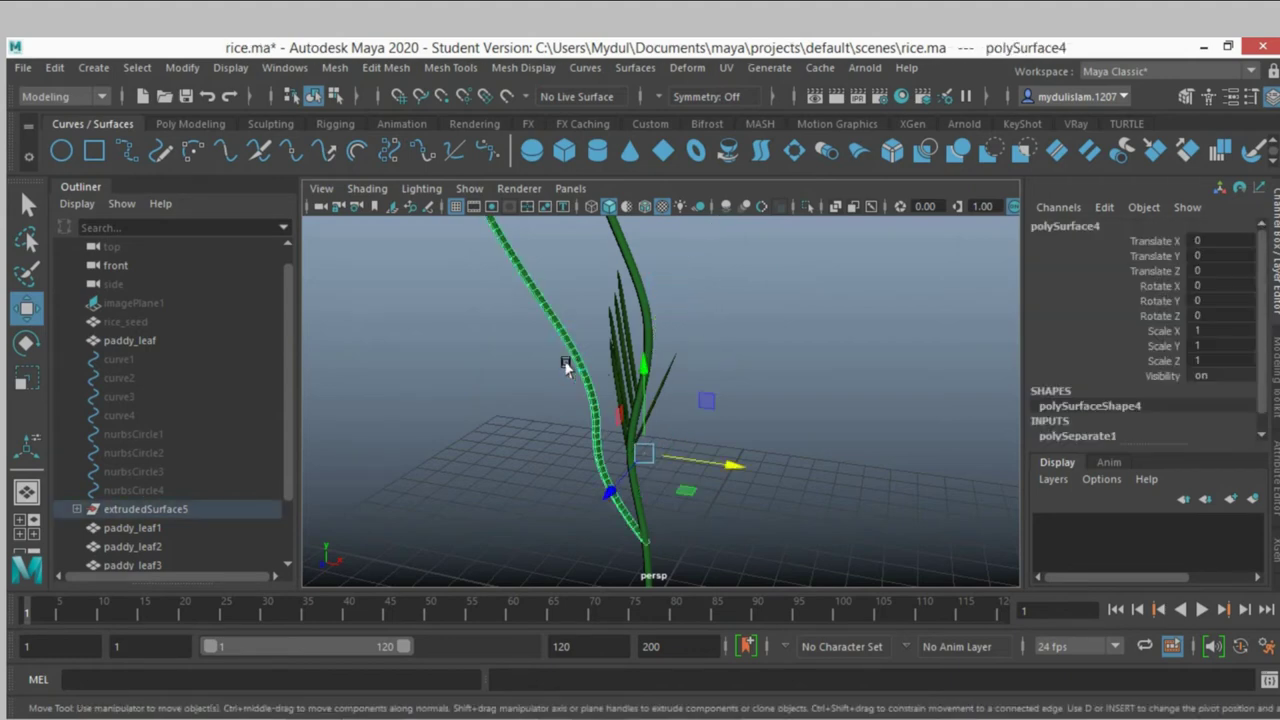
pyautogui.press('Delete')
pyautogui.scroll(3, 613, 463)
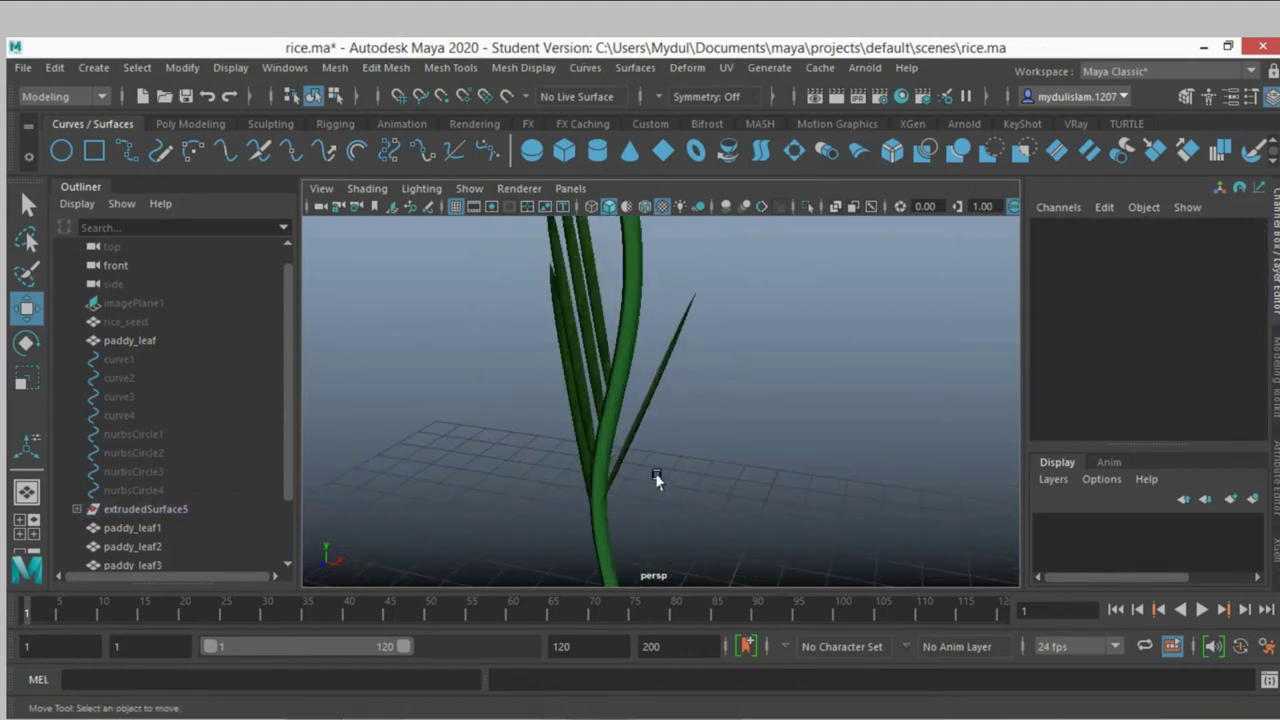
pyautogui.moveTo(656, 480)
pyautogui.keyDown('alt'); pyautogui.mouseDown()
pyautogui.moveTo(694, 491)
pyautogui.moveTo(589, 503)
pyautogui.moveTo(649, 514)
pyautogui.moveTo(630, 500)
pyautogui.moveTo(726, 489)
pyautogui.moveTo(700, 431)
pyautogui.moveTo(717, 445)
pyautogui.moveTo(640, 449)
pyautogui.moveTo(690, 455)
pyautogui.mouseUp(); pyautogui.keyUp('alt')
# Duplicate paddy_leaf1 into paddy_leaf5 and raise it to Translate X -0.252, Y 6.047
pyautogui.click(658, 431)
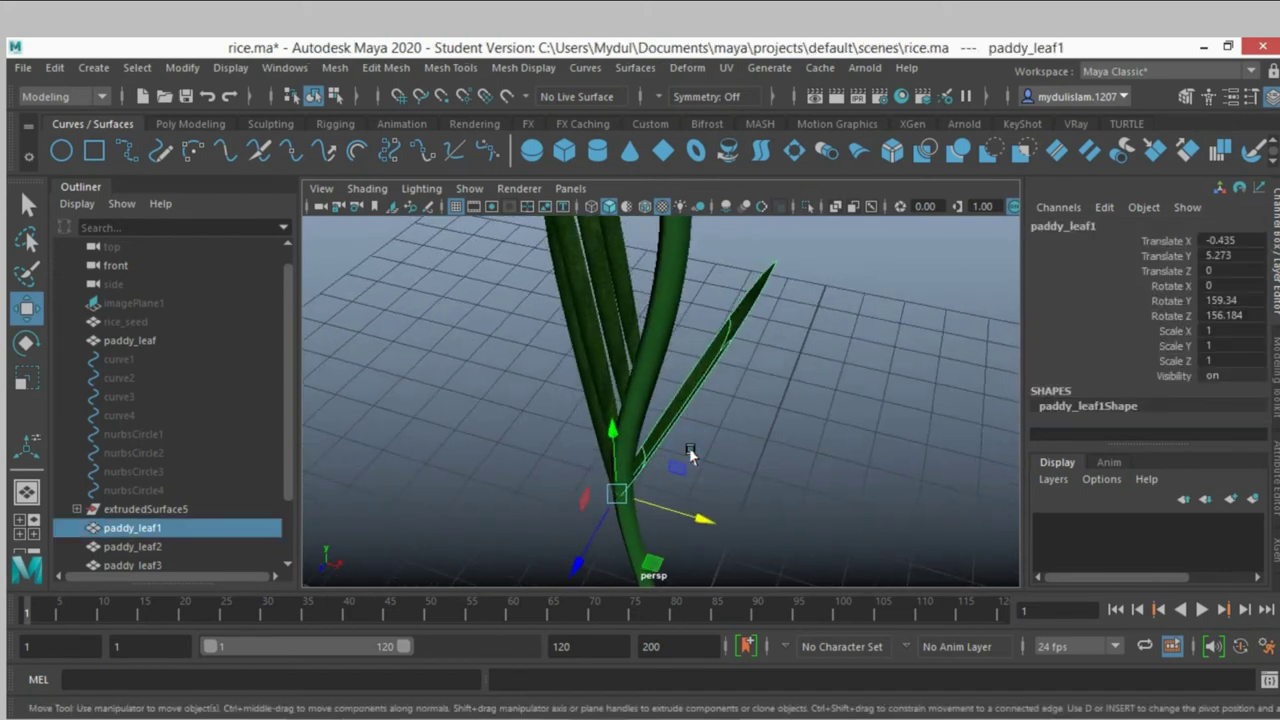
pyautogui.click(626, 450)
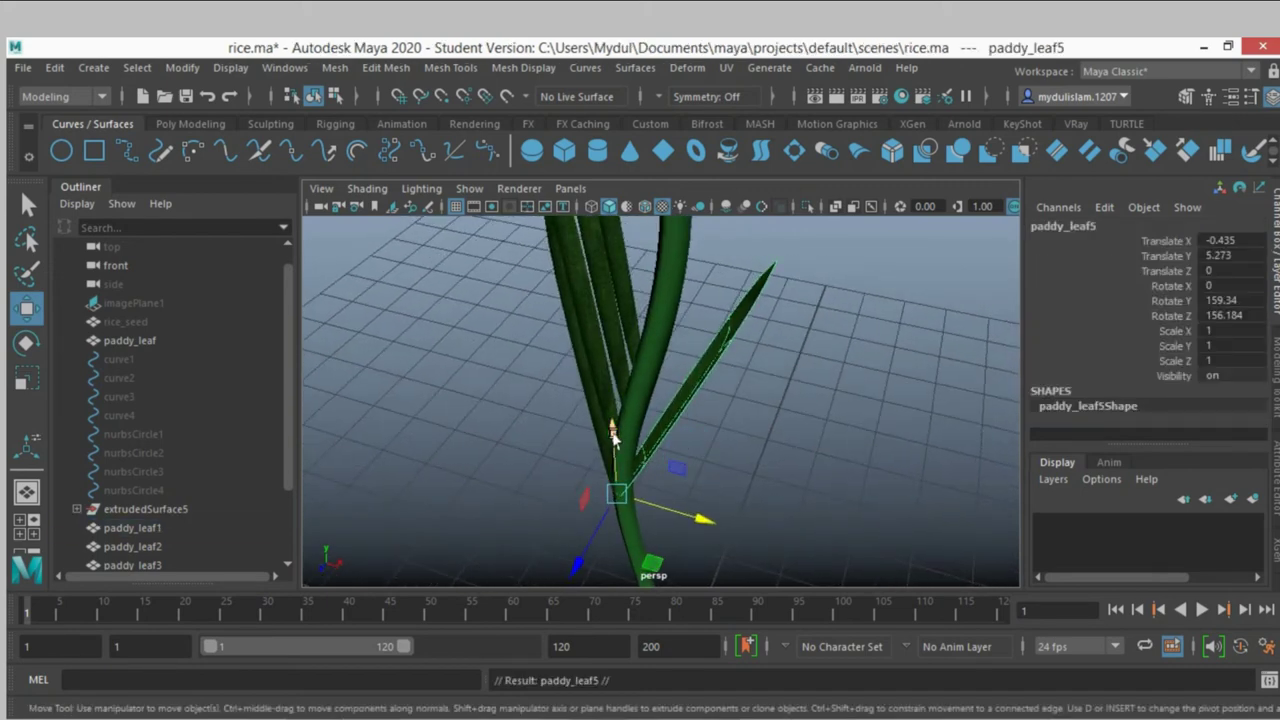
pyautogui.moveTo(614, 438)
pyautogui.mouseDown()
pyautogui.moveTo(670, 427)
pyautogui.moveTo(716, 458)
pyautogui.moveTo(745, 453)
pyautogui.mouseUp()
pyautogui.scroll(1, 745, 440)
pyautogui.scroll(3, 735, 445)
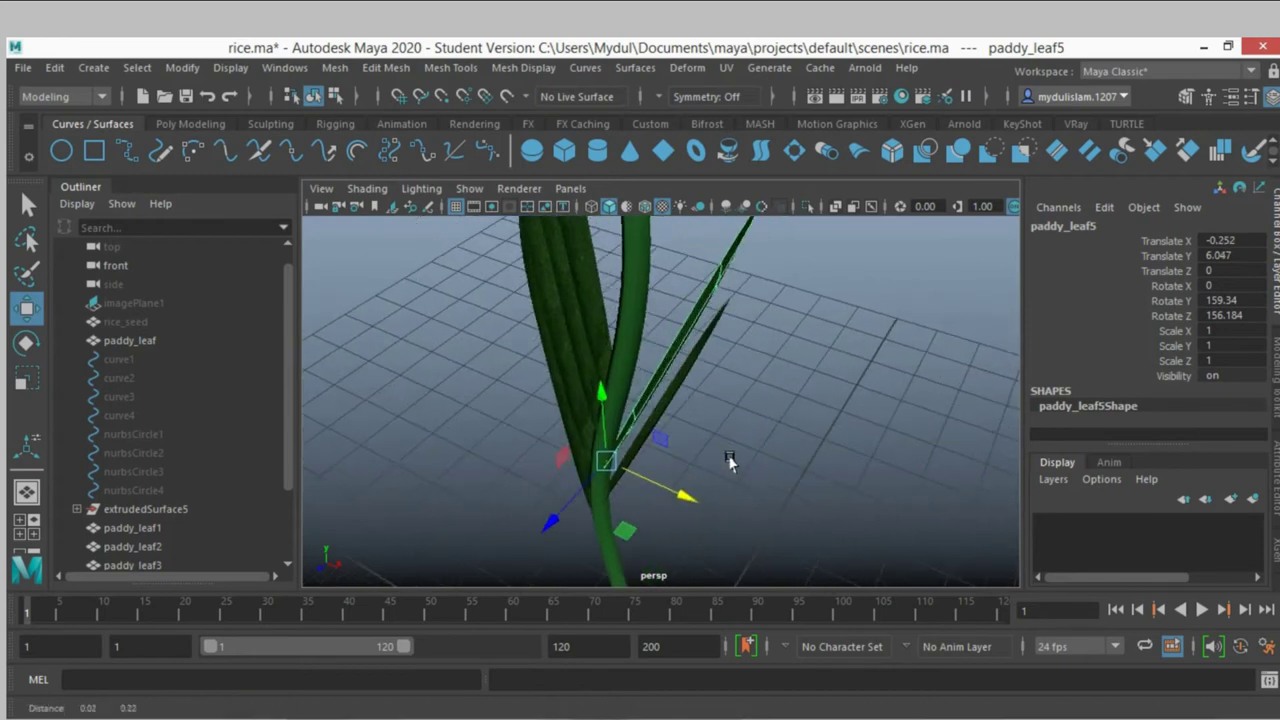
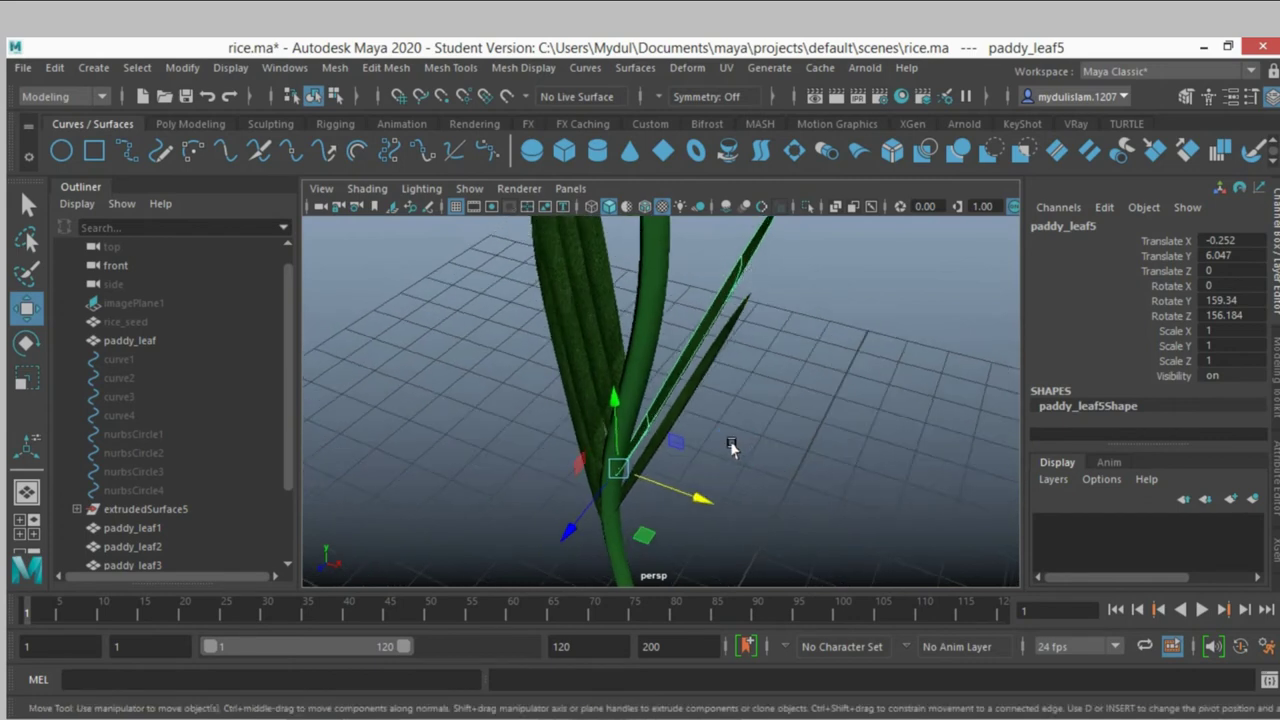
# Add four more leaf copies up the stem with Shift+D and nudge the top leaf toward the stem
pyautogui.hotkey('shift', 'd')
pyautogui.hotkey('shift', 'd')
pyautogui.hotkey('shift', 'd')
pyautogui.hotkey('shift', 'd')
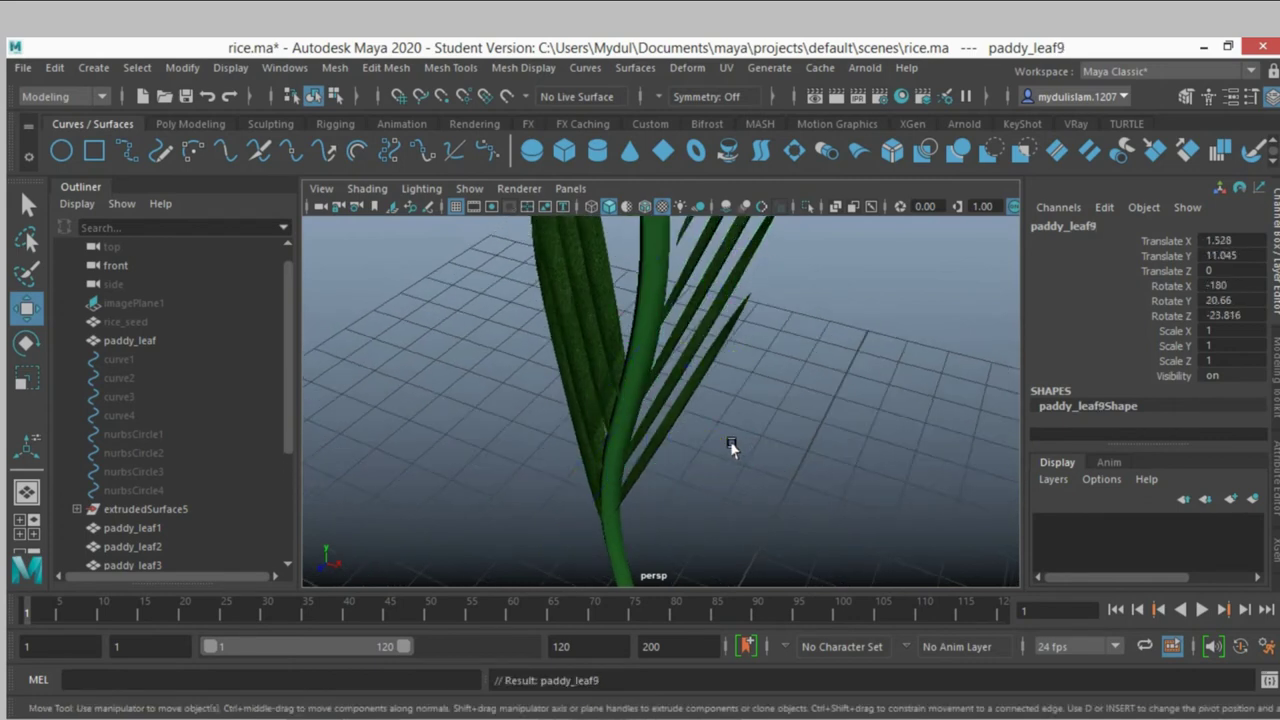
pyautogui.scroll(-4, 730, 447)
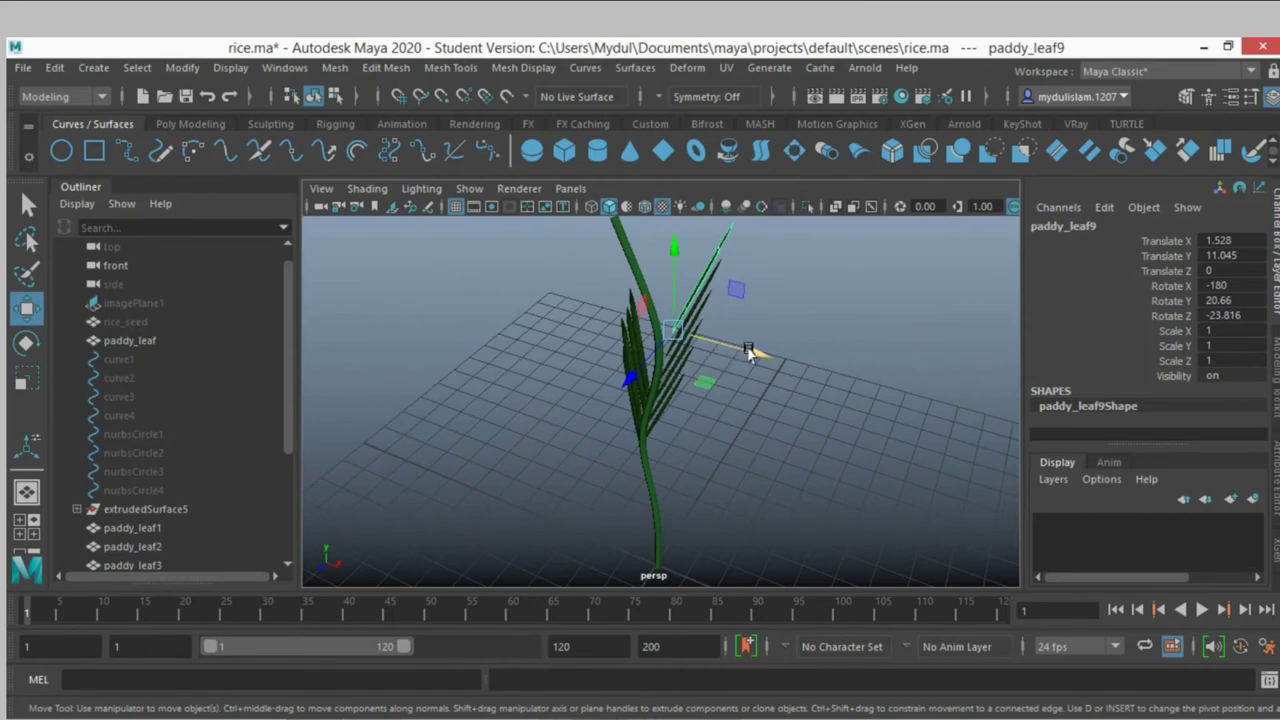
pyautogui.moveTo(748, 350); pyautogui.dragTo(735, 355)
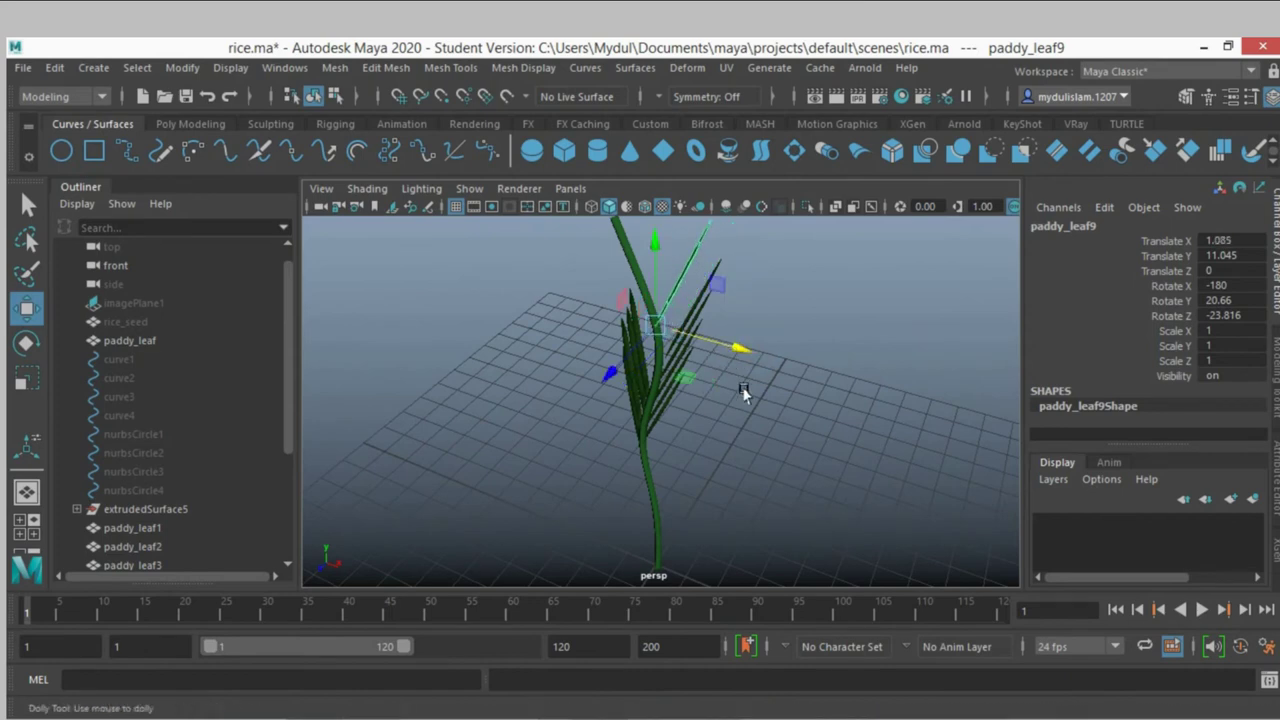
pyautogui.scroll(2, 743, 392)
pyautogui.moveTo(648, 248); pyautogui.dragTo(664, 270)
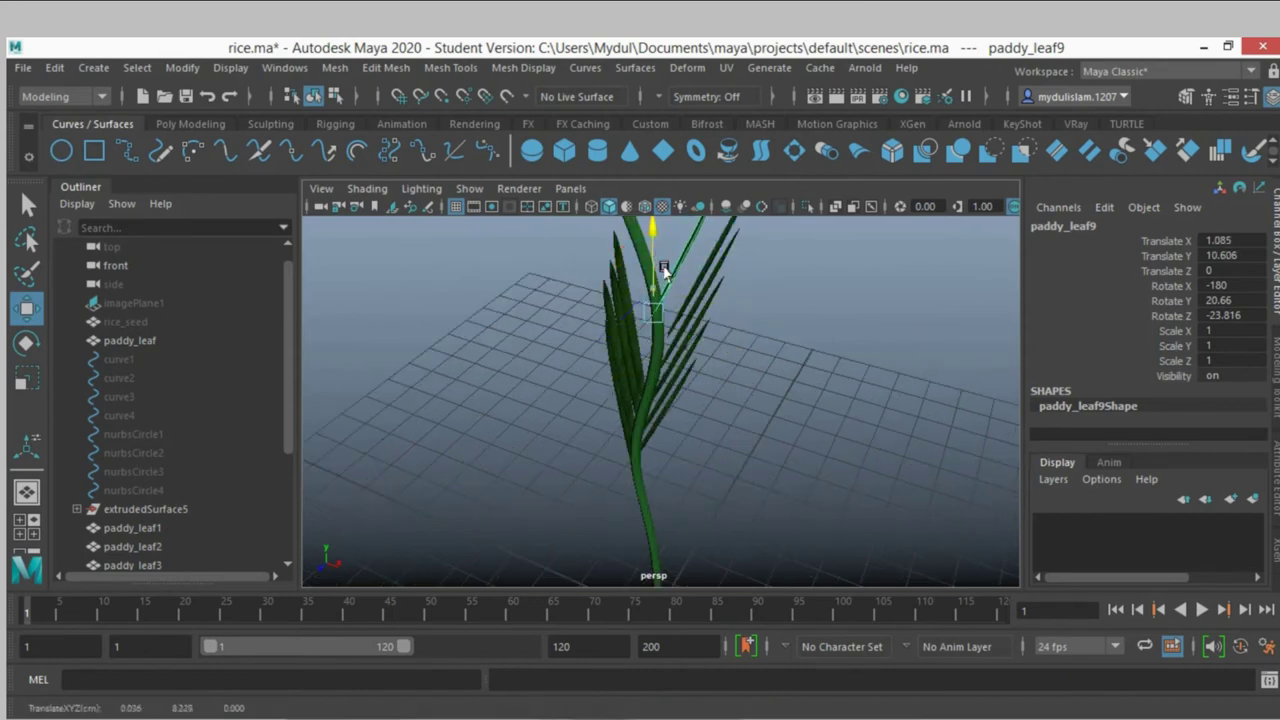
pyautogui.moveTo(708, 340); pyautogui.dragTo(716, 343)
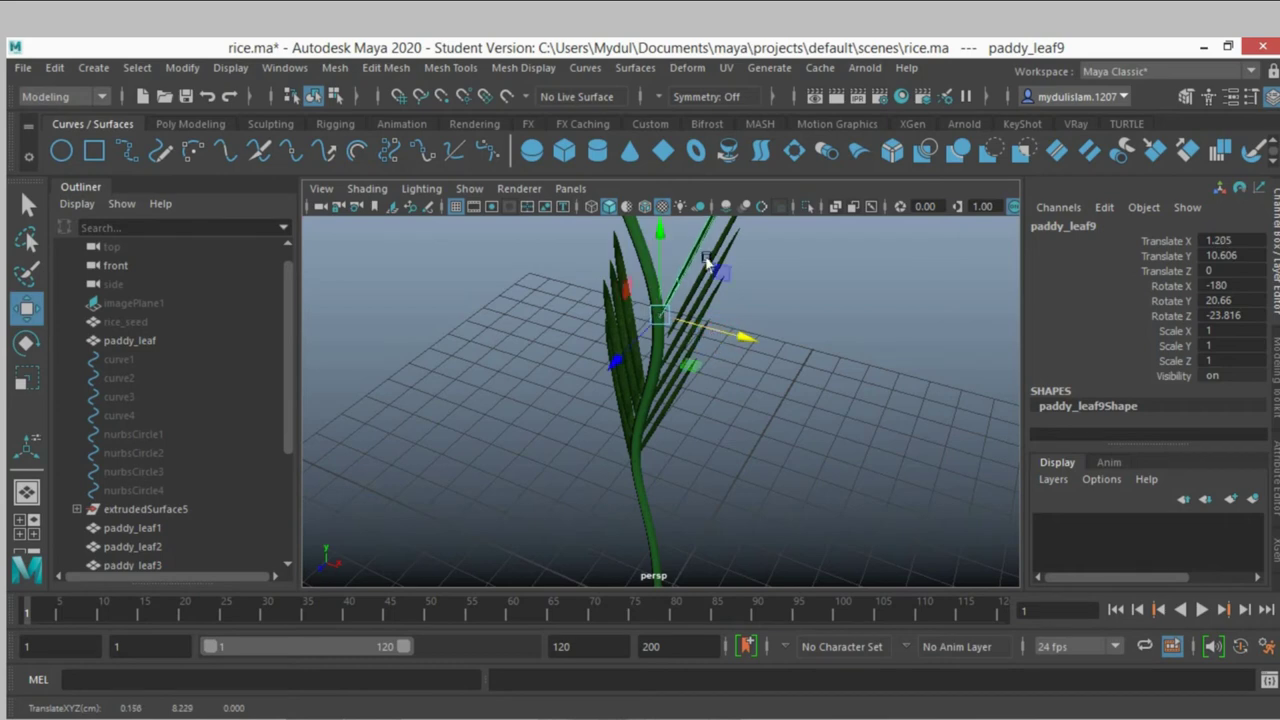
# Shift paddy_leaf8 closer to the stem and check the leaves edge-on
pyautogui.click(722, 230)
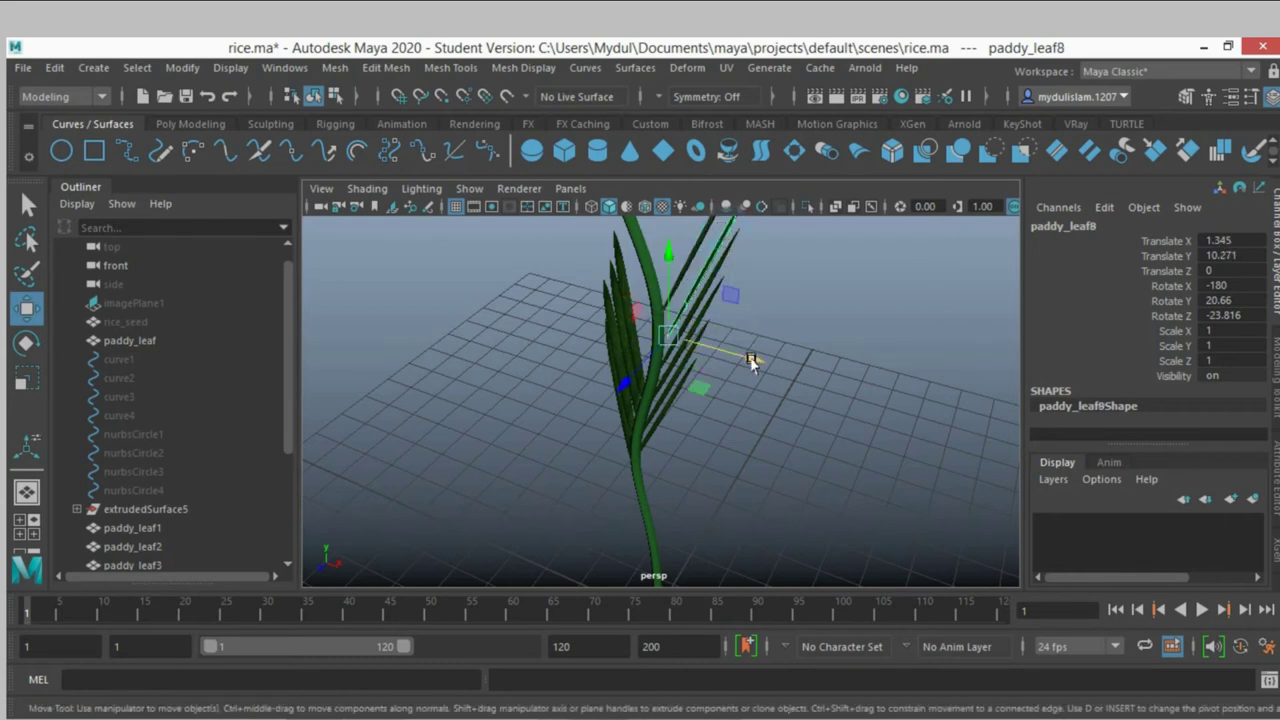
pyautogui.moveTo(752, 363)
pyautogui.mouseDown()
pyautogui.moveTo(766, 434)
pyautogui.moveTo(663, 420)
pyautogui.moveTo(531, 437)
pyautogui.moveTo(516, 421)
pyautogui.moveTo(529, 386)
pyautogui.moveTo(574, 420)
pyautogui.moveTo(543, 400)
pyautogui.moveTo(692, 400)
pyautogui.moveTo(643, 434)
pyautogui.moveTo(737, 420)
pyautogui.mouseUp()
pyautogui.scroll(5, 731, 423)
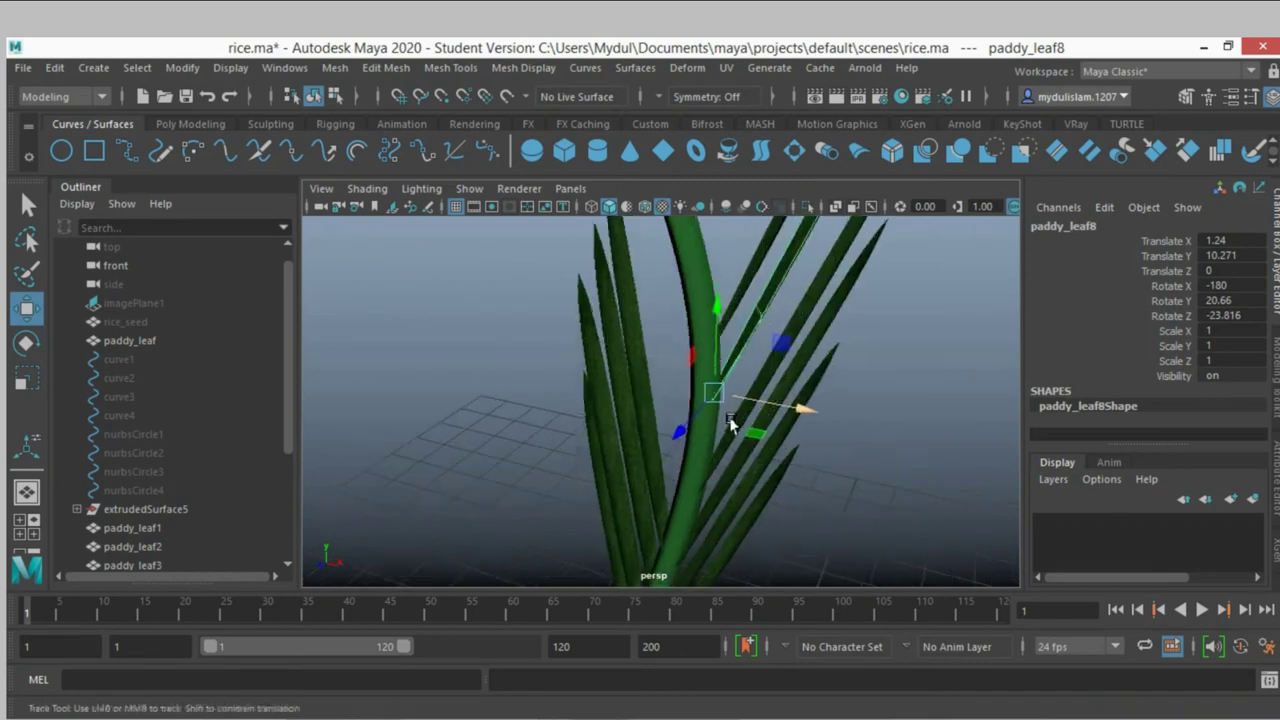
pyautogui.scroll(-2, 727, 418)
pyautogui.scroll(-2, 714, 398)
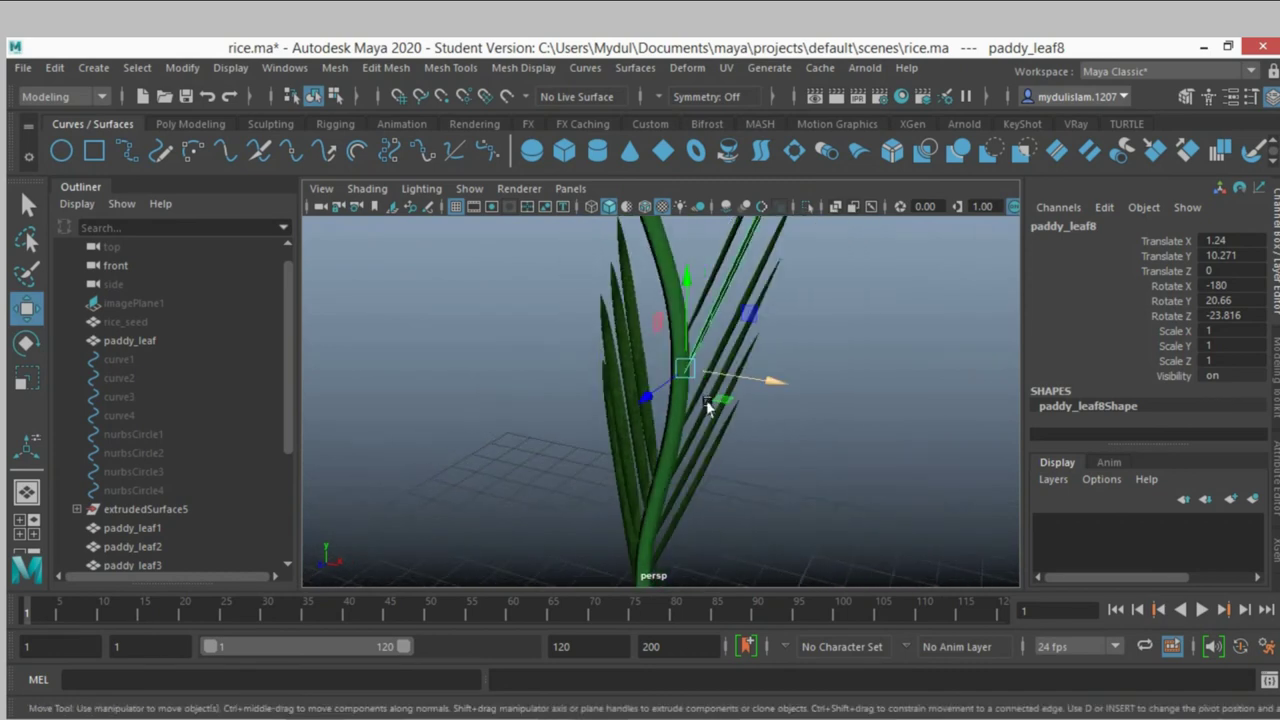
pyautogui.moveTo(706, 405)
pyautogui.keyDown('alt'); pyautogui.mouseDown()
pyautogui.moveTo(740, 391)
pyautogui.moveTo(567, 420)
pyautogui.moveTo(698, 402)
pyautogui.mouseUp(); pyautogui.keyUp('alt')
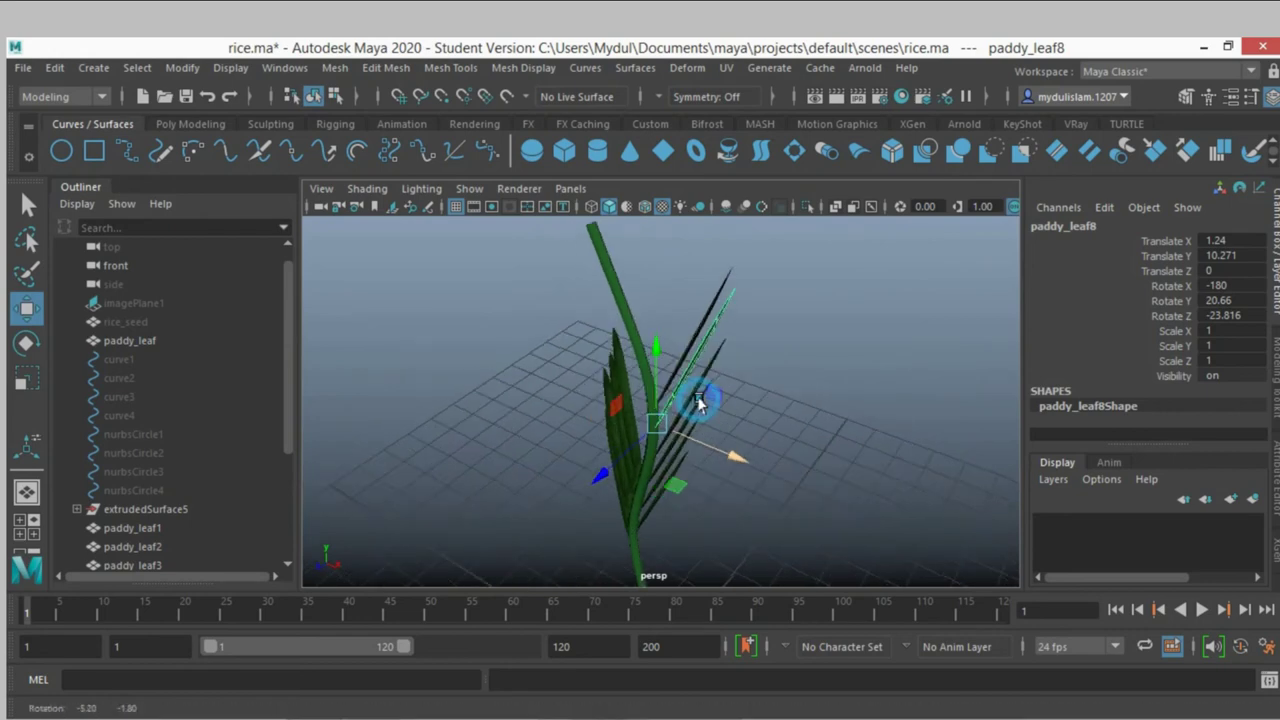
pyautogui.scroll(2, 698, 402)
pyautogui.scroll(-1, 698, 402)
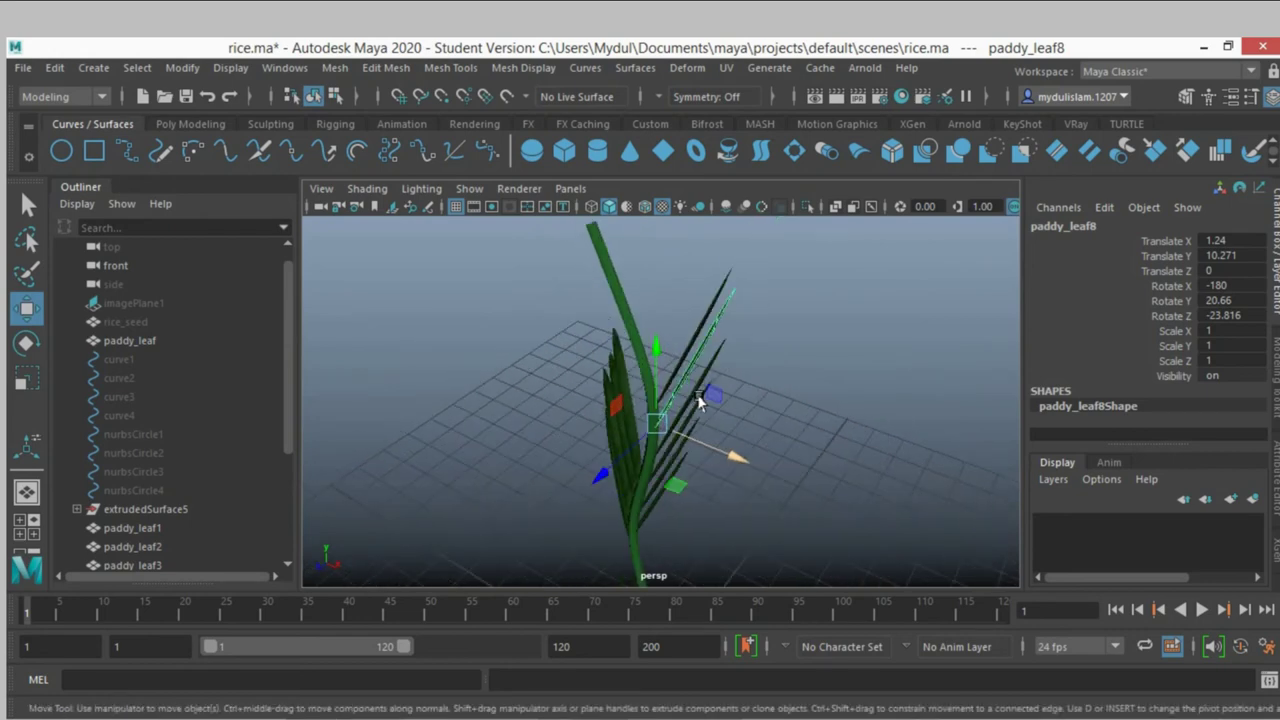
pyautogui.scroll(-1, 702, 396)
pyautogui.click(686, 330)
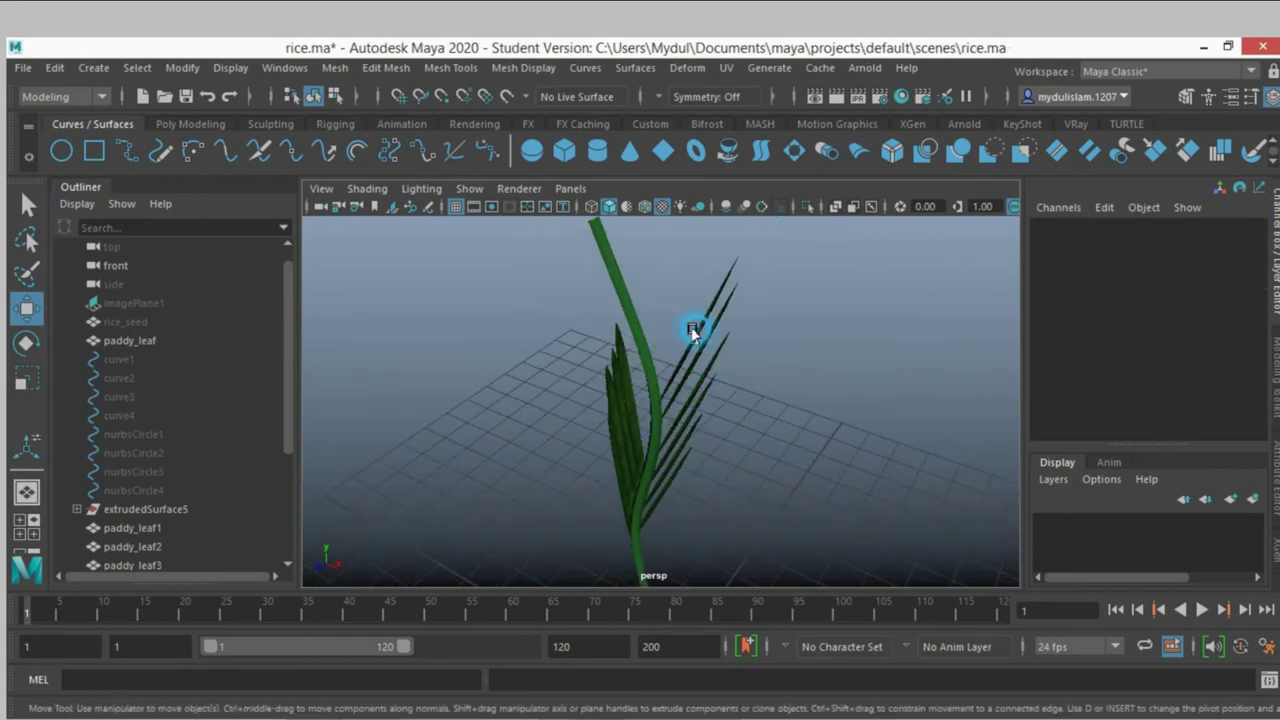
# Duplicate paddy_leaf9 as paddy_leaf10 and paddy_leaf11, raising each copy and shifting it toward the stem
pyautogui.click(736, 335)
pyautogui.hotkey('ctrl', 'd')
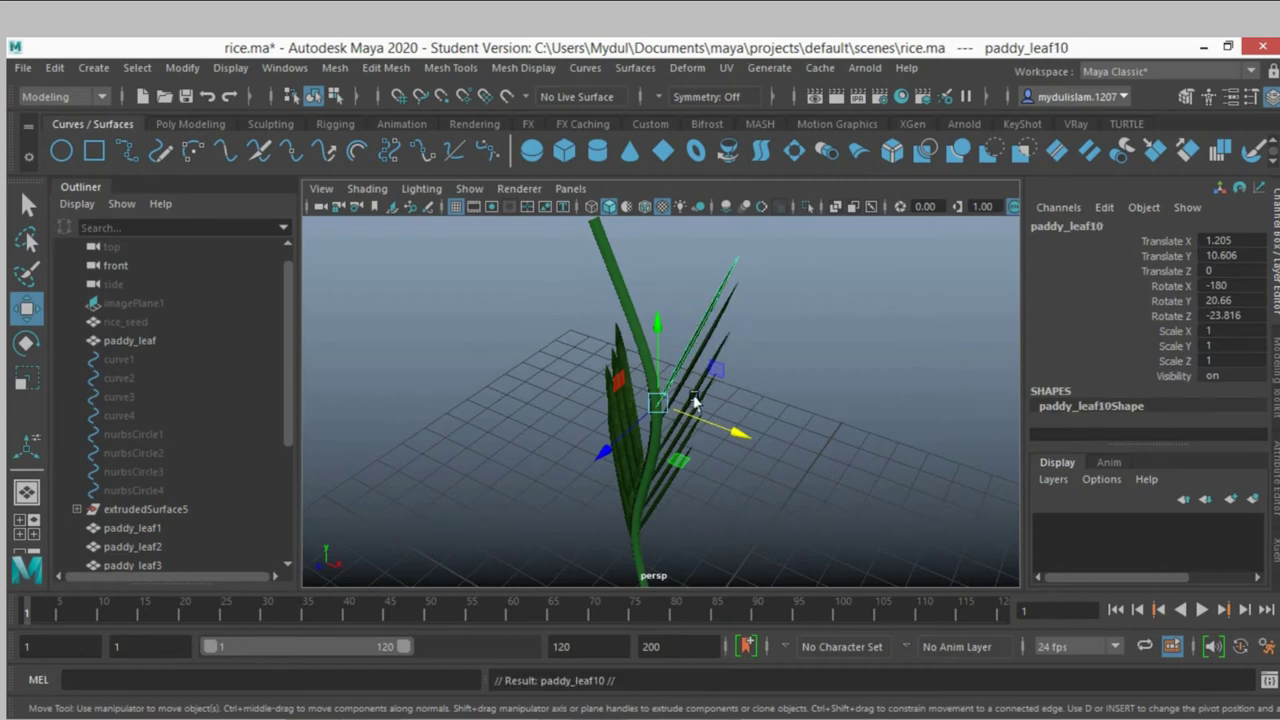
pyautogui.moveTo(651, 355); pyautogui.dragTo(651, 340)
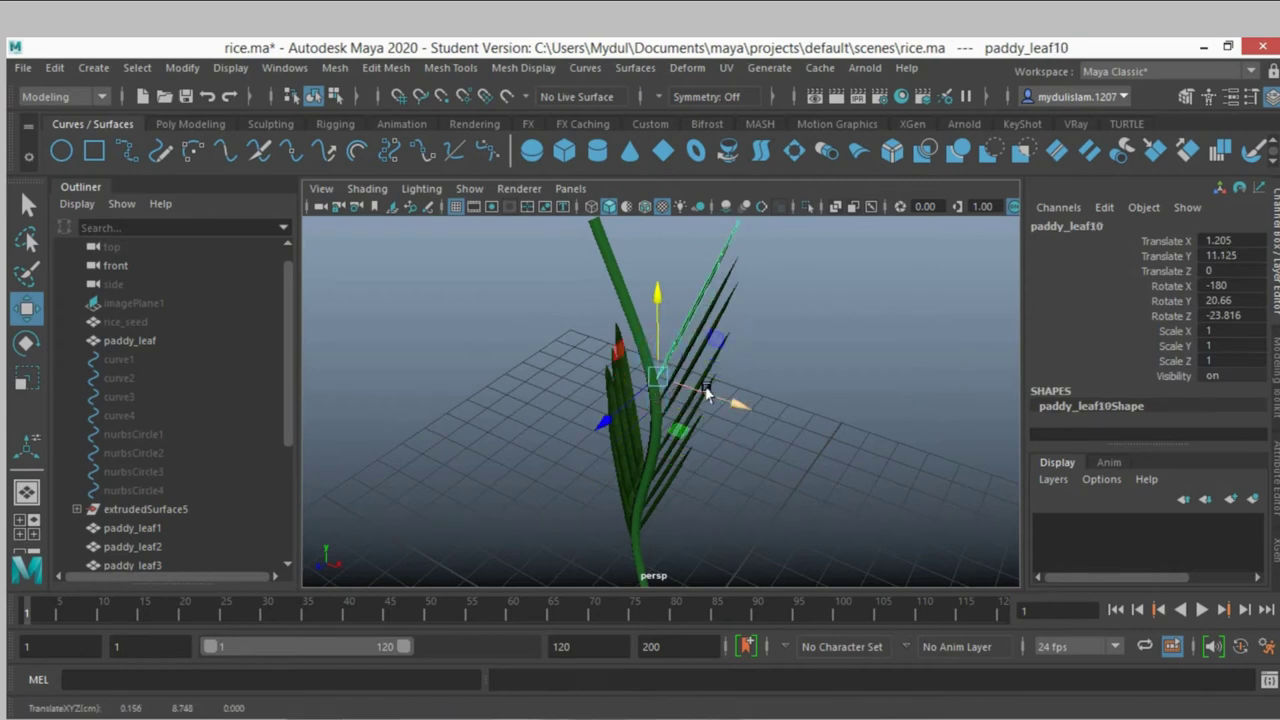
pyautogui.moveTo(706, 393); pyautogui.dragTo(695, 393)
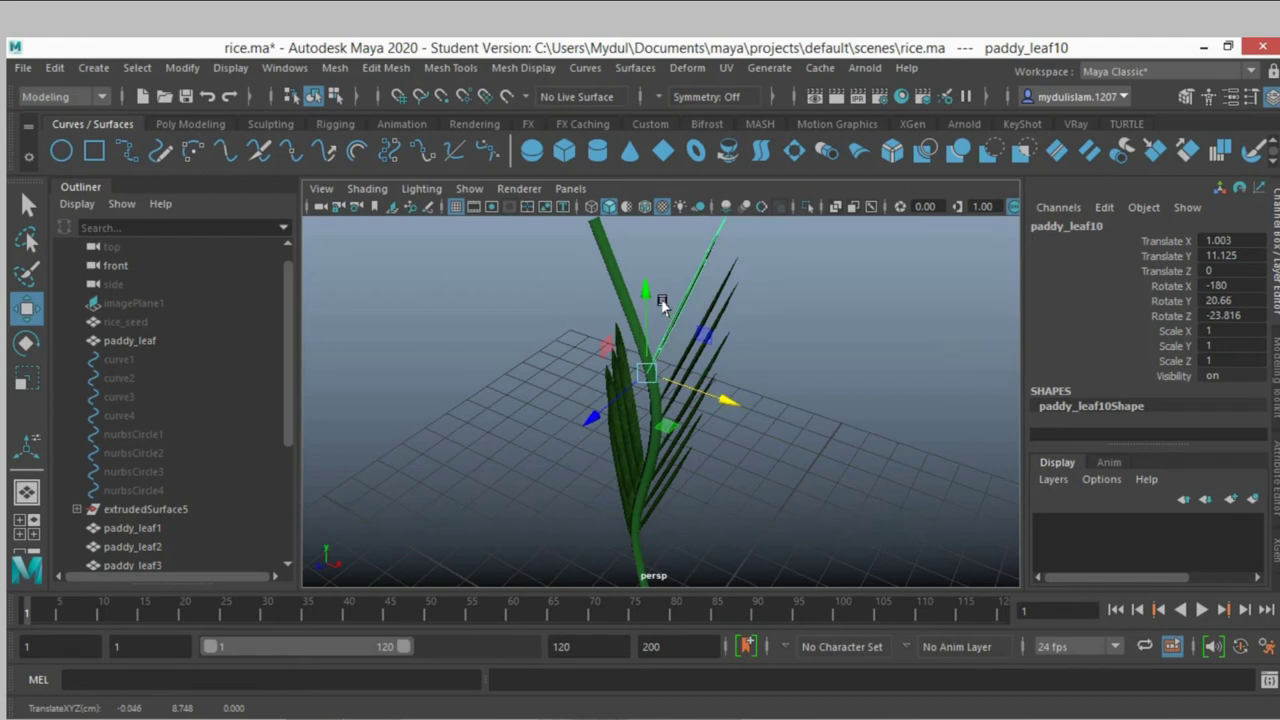
pyautogui.hotkey('ctrl', 'd')
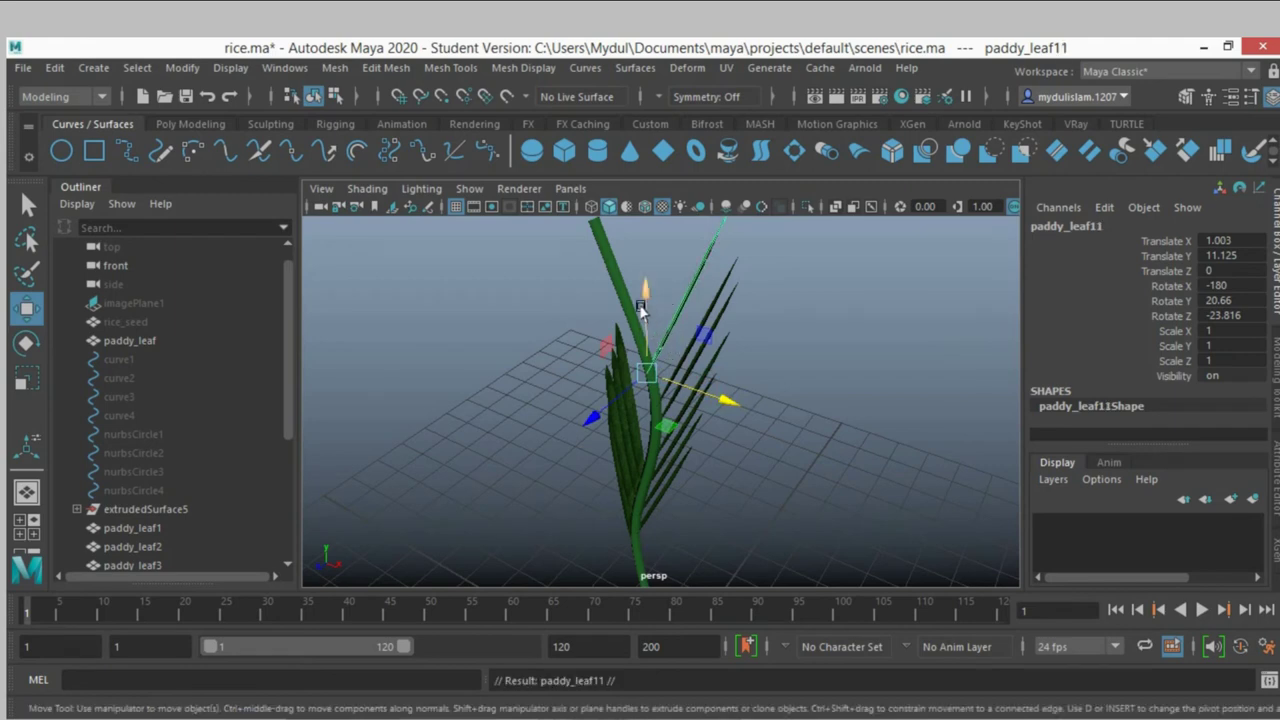
pyautogui.moveTo(641, 309); pyautogui.dragTo(641, 283)
pyautogui.moveTo(680, 365); pyautogui.dragTo(675, 363)
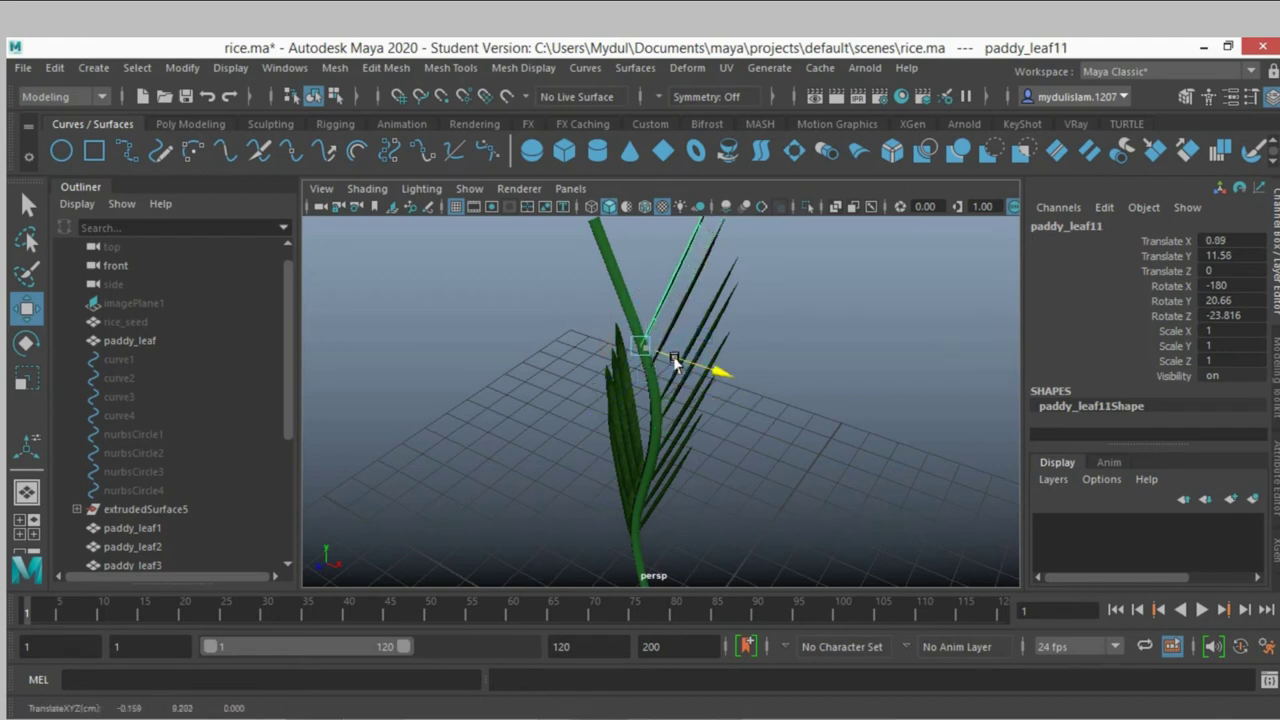
# Add paddy_leaf12 above them at Translate X 0.759, Y 11.92, then inspect the lower stem
pyautogui.hotkey('ctrl', 'd')
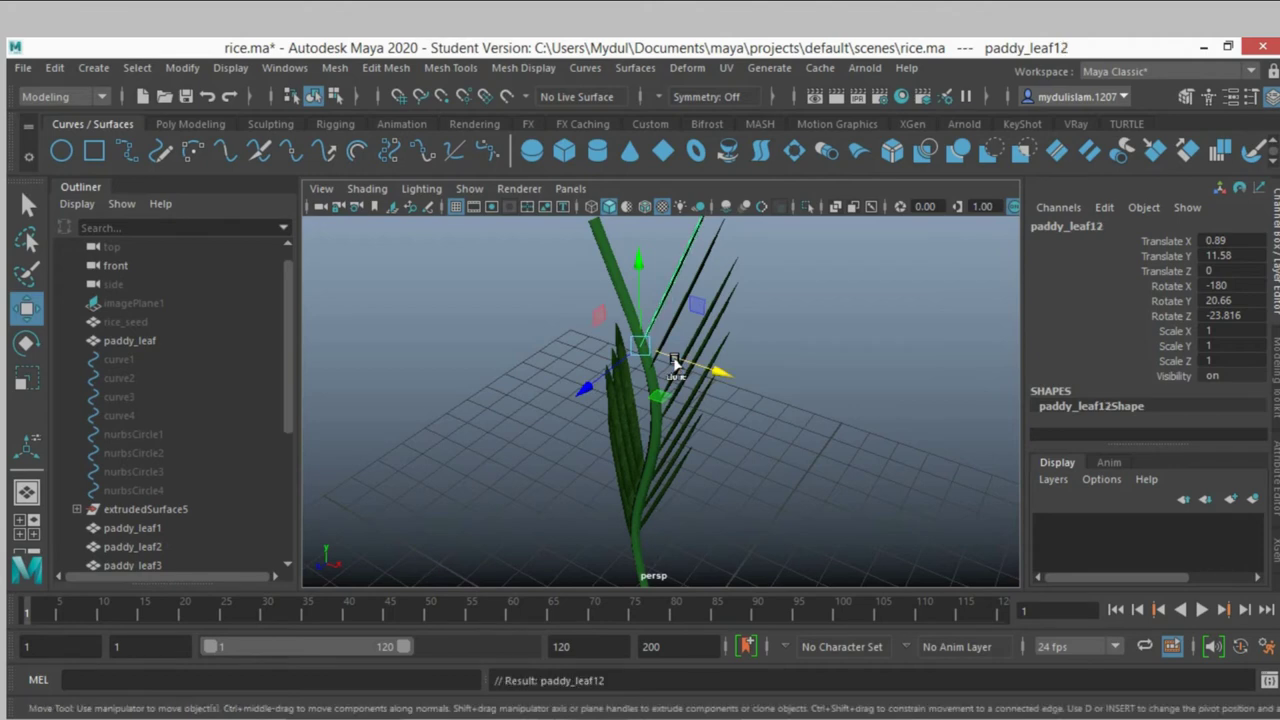
pyautogui.moveTo(634, 313); pyautogui.dragTo(603, 262)
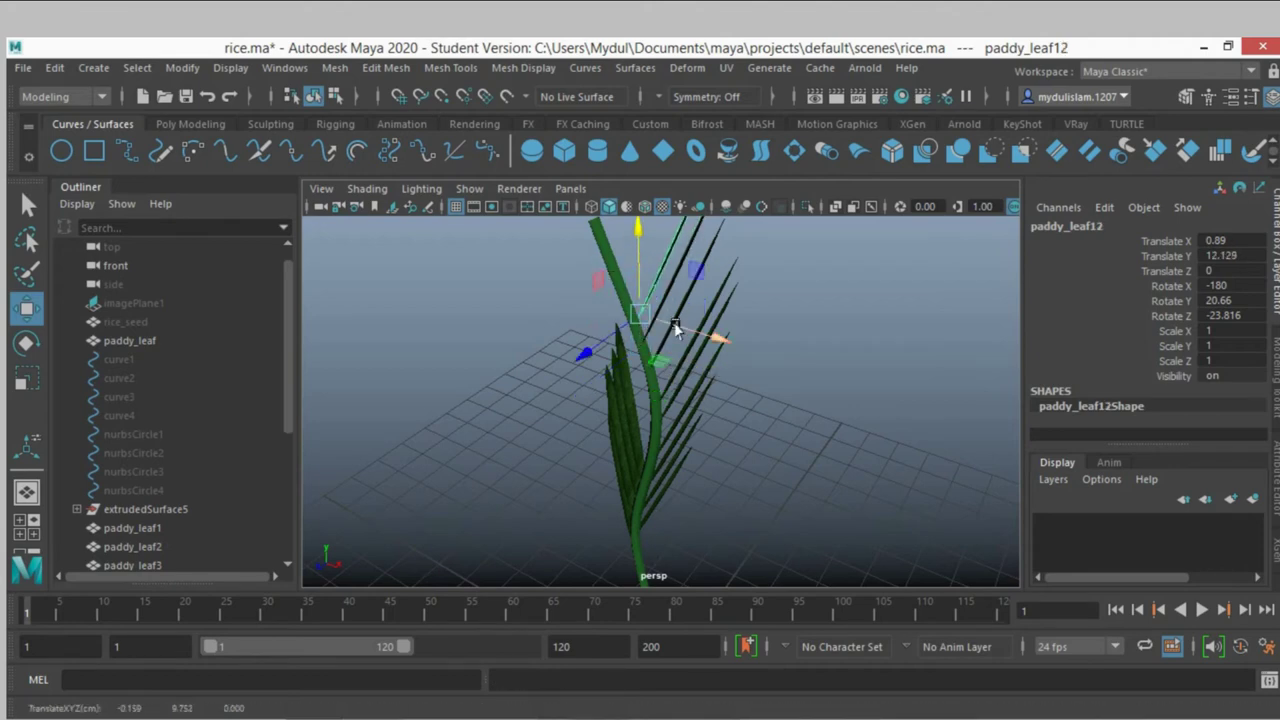
pyautogui.moveTo(676, 330); pyautogui.dragTo(667, 330)
pyautogui.moveTo(626, 270); pyautogui.dragTo(633, 283)
pyautogui.scroll(-3, 715, 360)
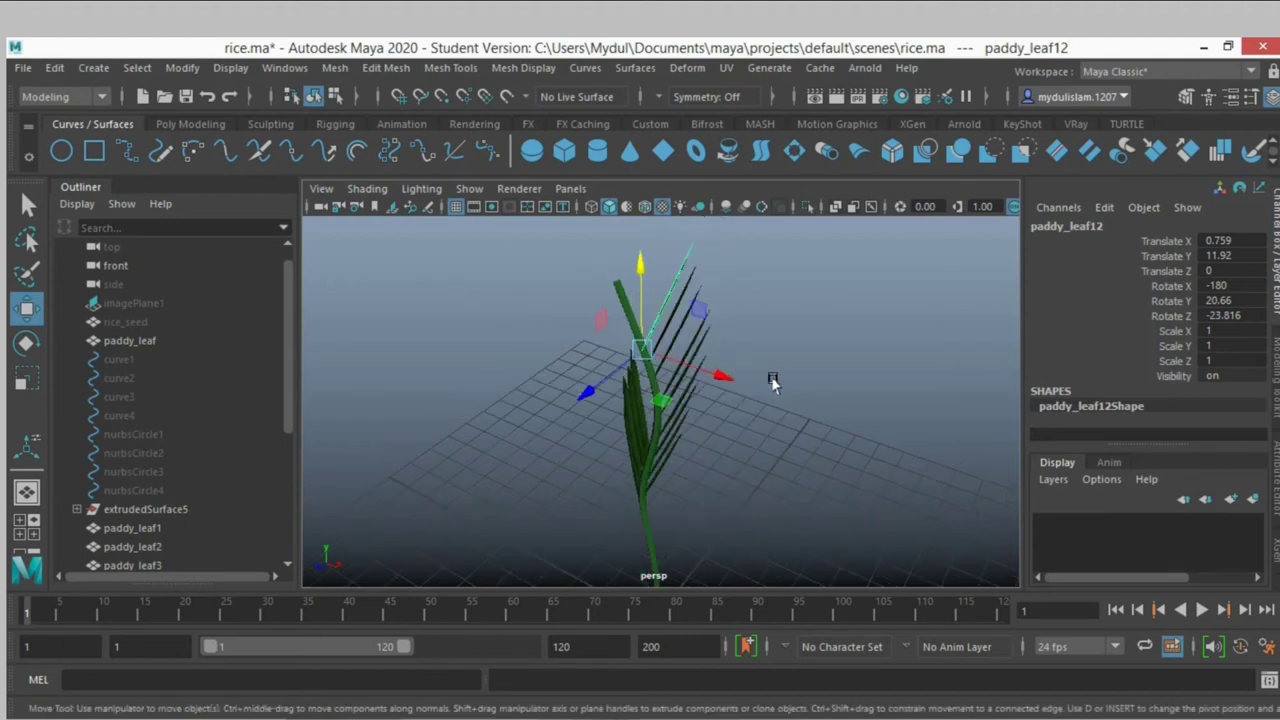
pyautogui.moveTo(772, 382)
pyautogui.keyDown('alt'); pyautogui.mouseDown()
pyautogui.moveTo(709, 403)
pyautogui.moveTo(588, 392)
pyautogui.mouseUp(); pyautogui.keyUp('alt')
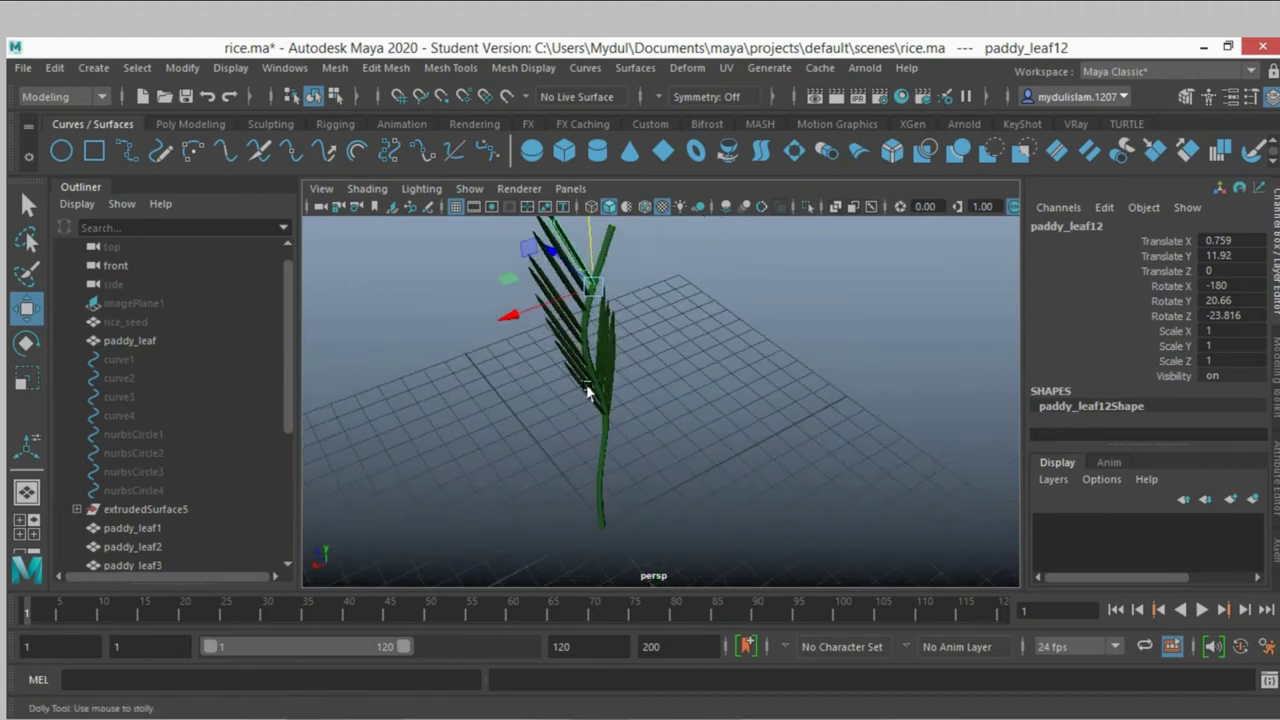
pyautogui.keyDown('alt'); pyautogui.moveTo(588, 392); pyautogui.dragTo(669, 366, button='right'); pyautogui.keyUp('alt')
pyautogui.keyDown('alt'); pyautogui.moveTo(669, 366); pyautogui.dragTo(631, 363); pyautogui.keyUp('alt')
pyautogui.keyDown('alt'); pyautogui.moveTo(629, 374); pyautogui.dragTo(626, 358, button='right'); pyautogui.keyUp('alt')
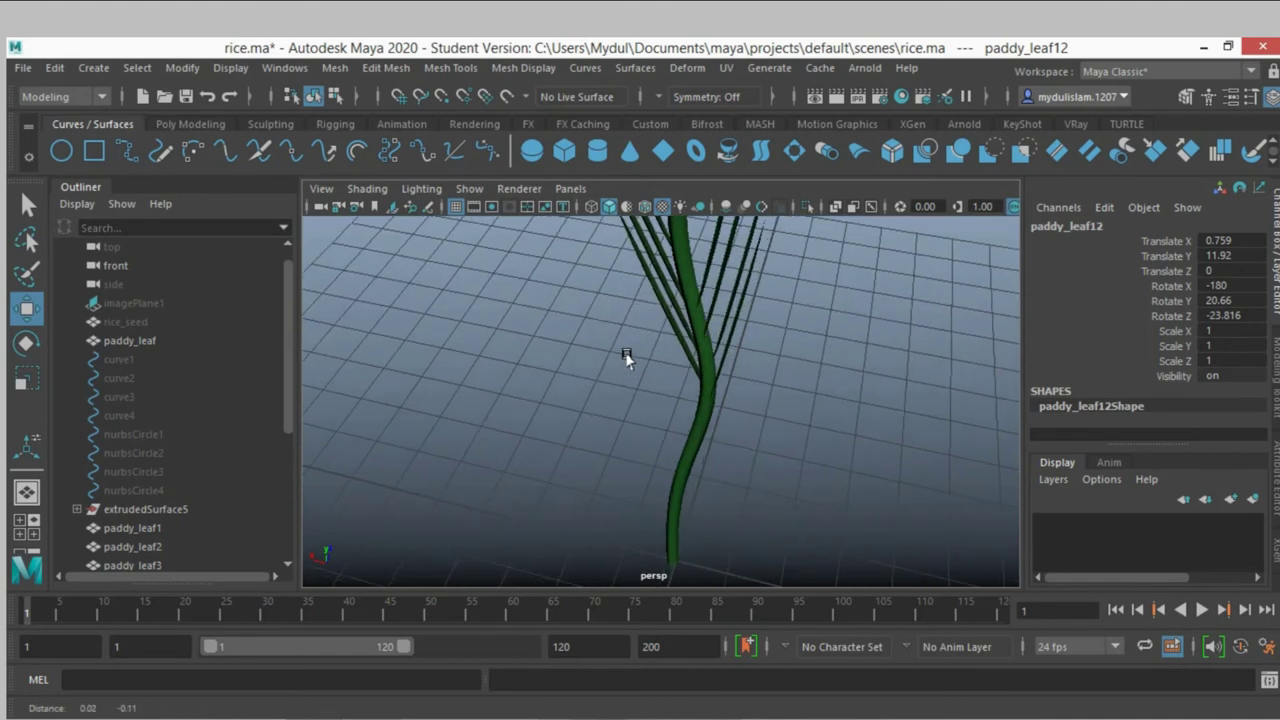
pyautogui.moveTo(626, 358)
pyautogui.keyDown('alt'); pyautogui.mouseDown()
pyautogui.moveTo(614, 360)
pyautogui.moveTo(651, 374)
pyautogui.moveTo(623, 300)
pyautogui.moveTo(692, 370)
pyautogui.moveTo(711, 368)
pyautogui.moveTo(731, 337)
pyautogui.mouseUp(); pyautogui.keyUp('alt')
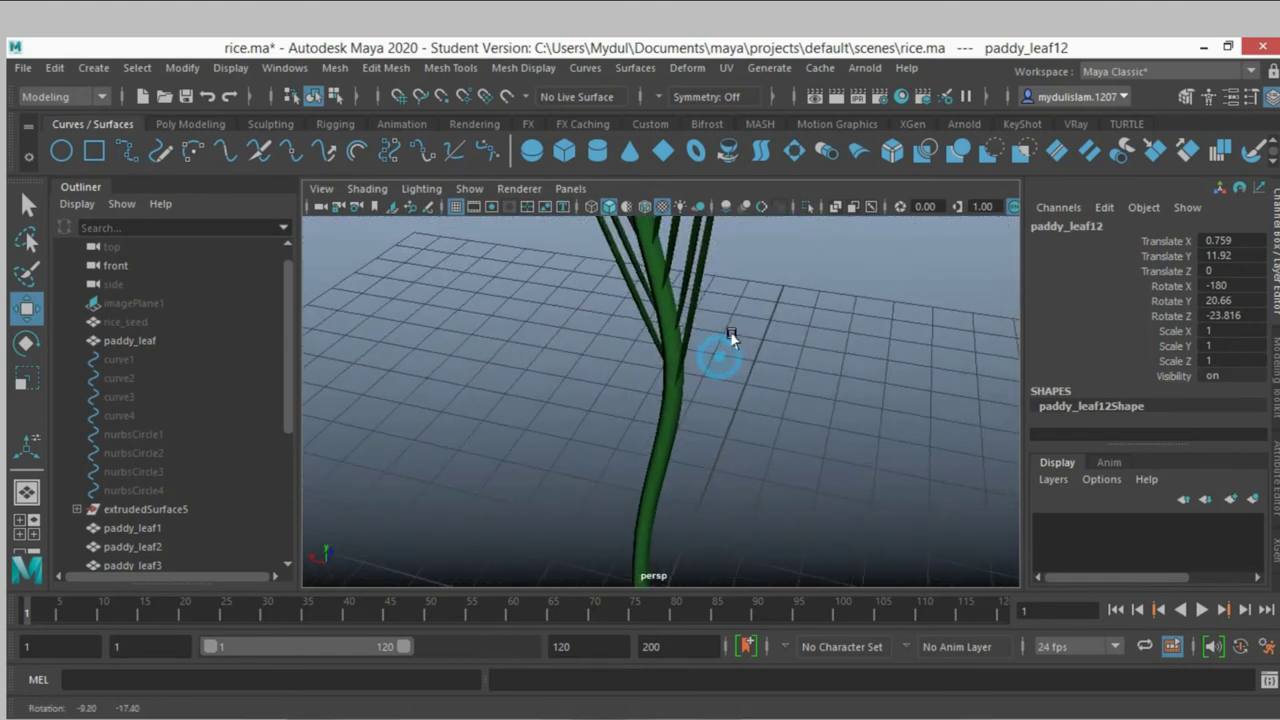
# Duplicate the original paddy_leaf as paddy_leaf13 and lower it down the stem
pyautogui.click(687, 352)
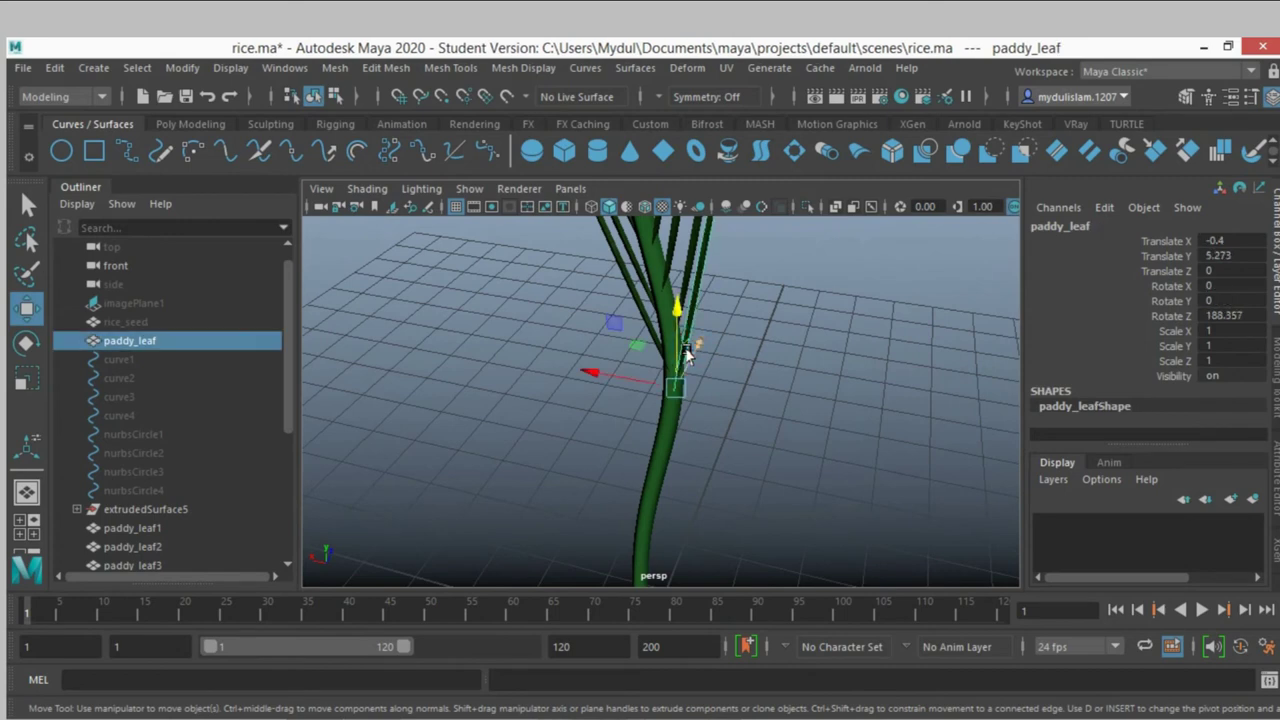
pyautogui.moveTo(729, 377)
pyautogui.keyDown('alt'); pyautogui.mouseDown()
pyautogui.moveTo(757, 397)
pyautogui.moveTo(671, 428)
pyautogui.moveTo(628, 417)
pyautogui.moveTo(586, 366)
pyautogui.moveTo(502, 340)
pyautogui.moveTo(623, 389)
pyautogui.moveTo(723, 360)
pyautogui.mouseUp(); pyautogui.keyUp('alt')
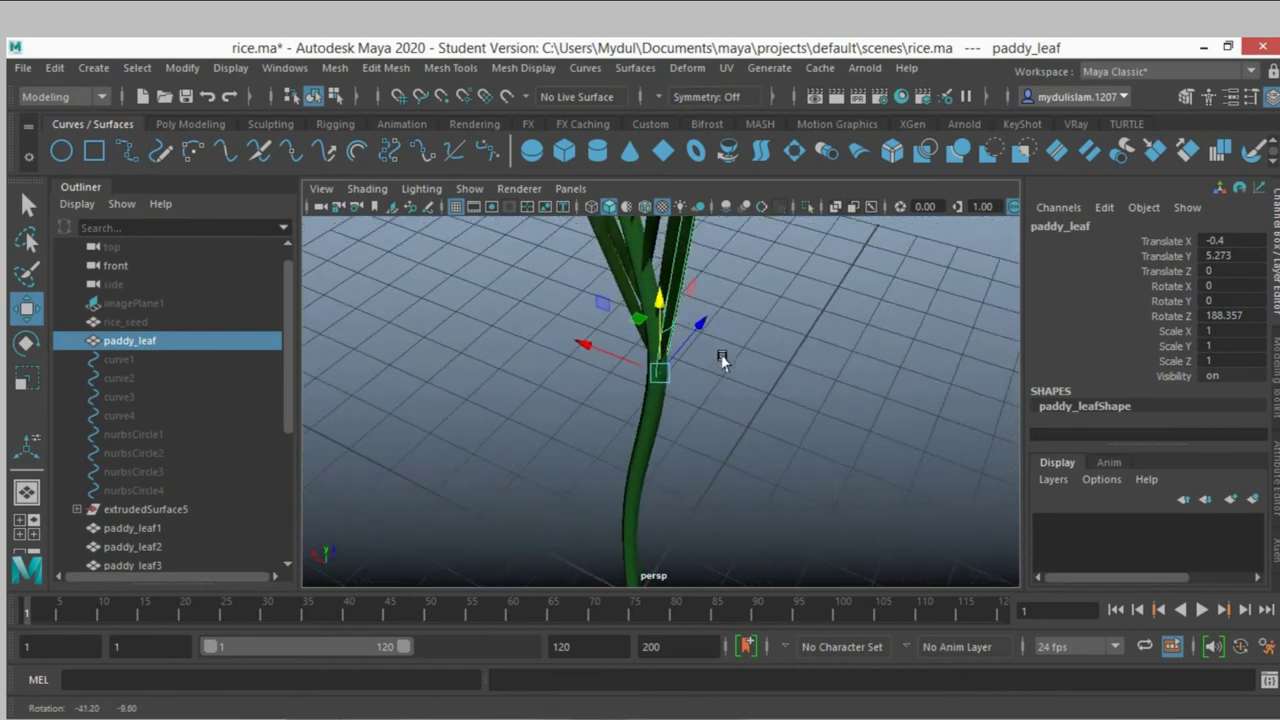
pyautogui.hotkey('ctrl', 'd')
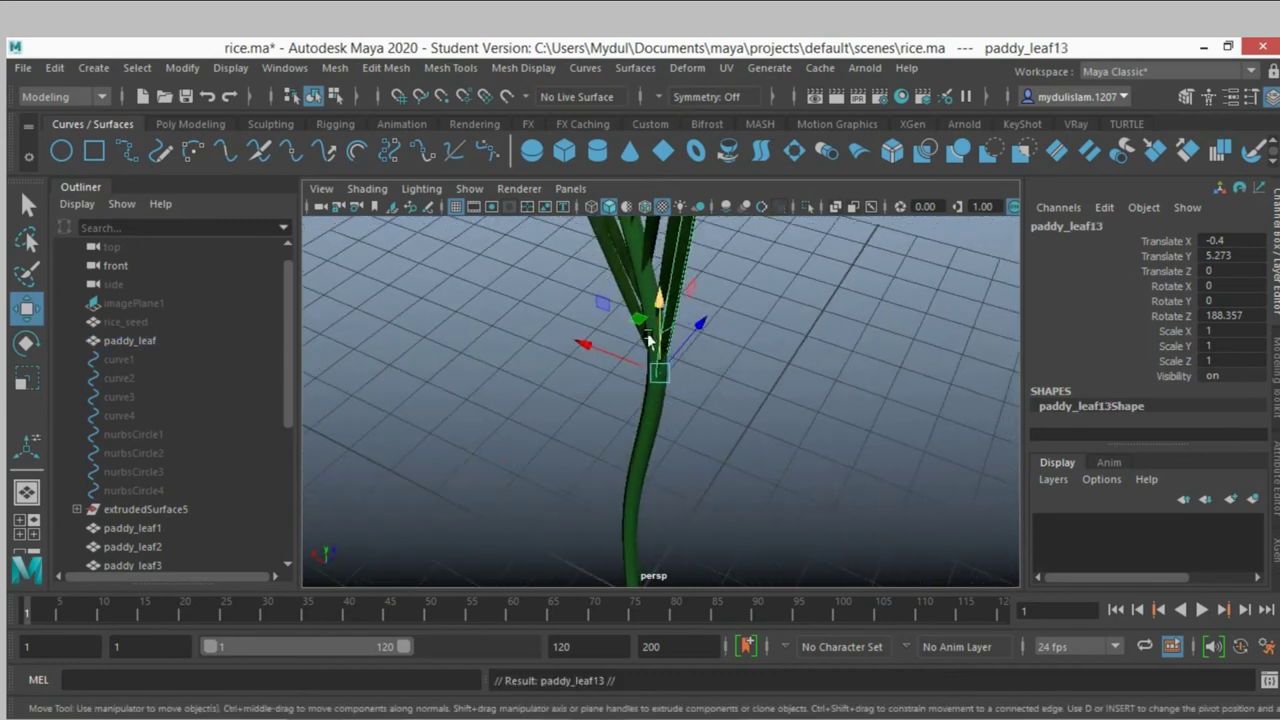
pyautogui.moveTo(656, 322); pyautogui.dragTo(657, 375)
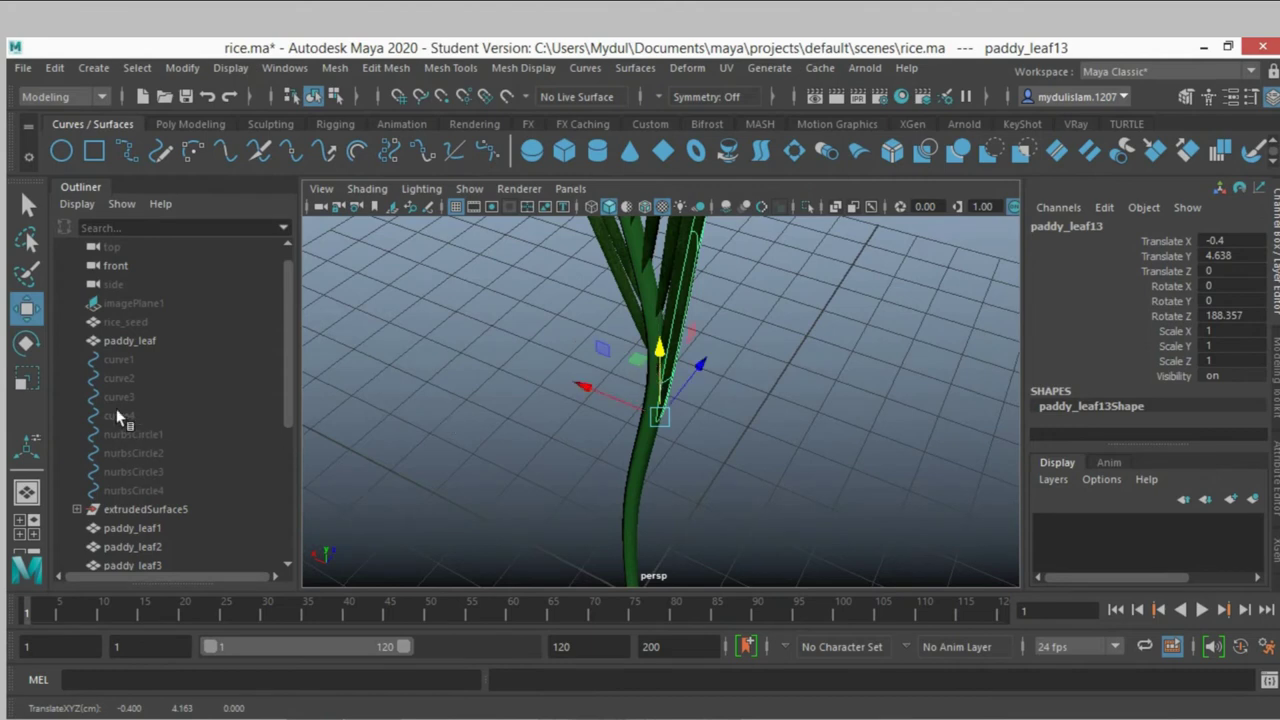
# Turn paddy_leaf13 around the stem and tilt it outward to rotation 25.019, 54.095, 218.307
pyautogui.click(27, 345)
pyautogui.moveTo(674, 486); pyautogui.dragTo(570, 505)
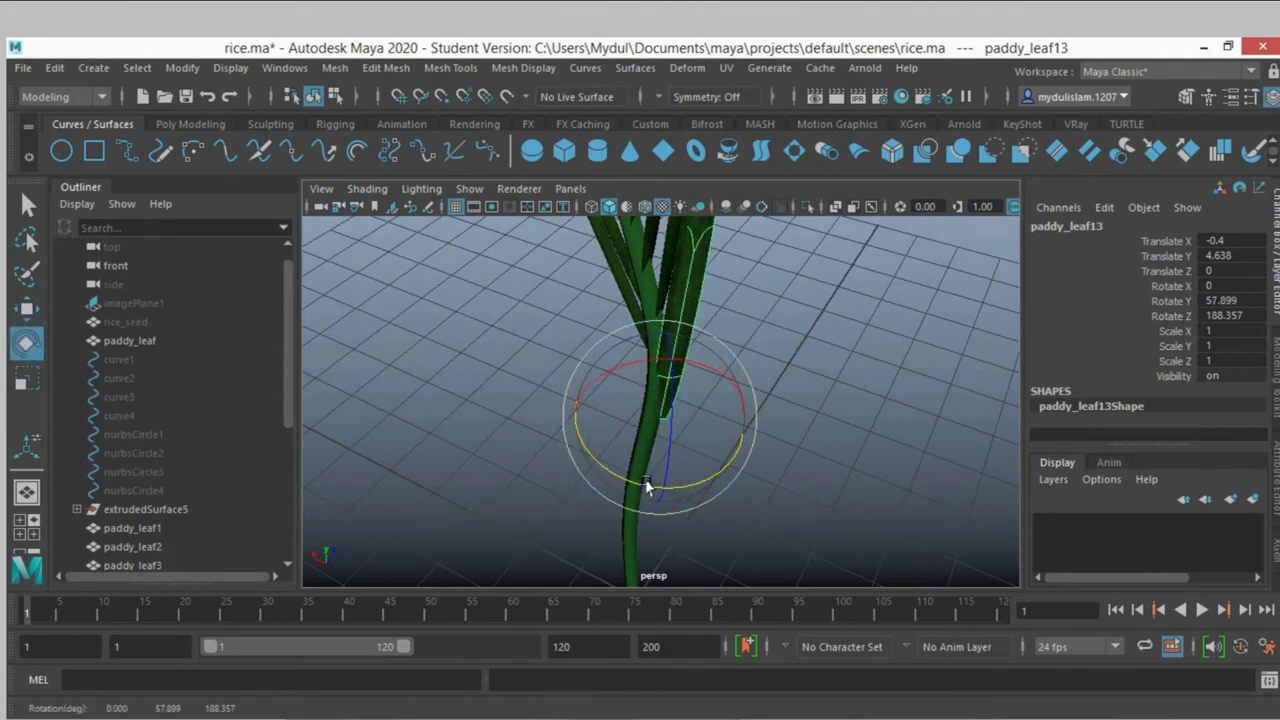
pyautogui.click(34, 314)
pyautogui.moveTo(643, 405)
pyautogui.mouseDown()
pyautogui.moveTo(570, 433)
pyautogui.moveTo(717, 471)
pyautogui.moveTo(690, 452)
pyautogui.moveTo(414, 466)
pyautogui.moveTo(651, 466)
pyautogui.moveTo(211, 407)
pyautogui.mouseUp()
pyautogui.press('e')
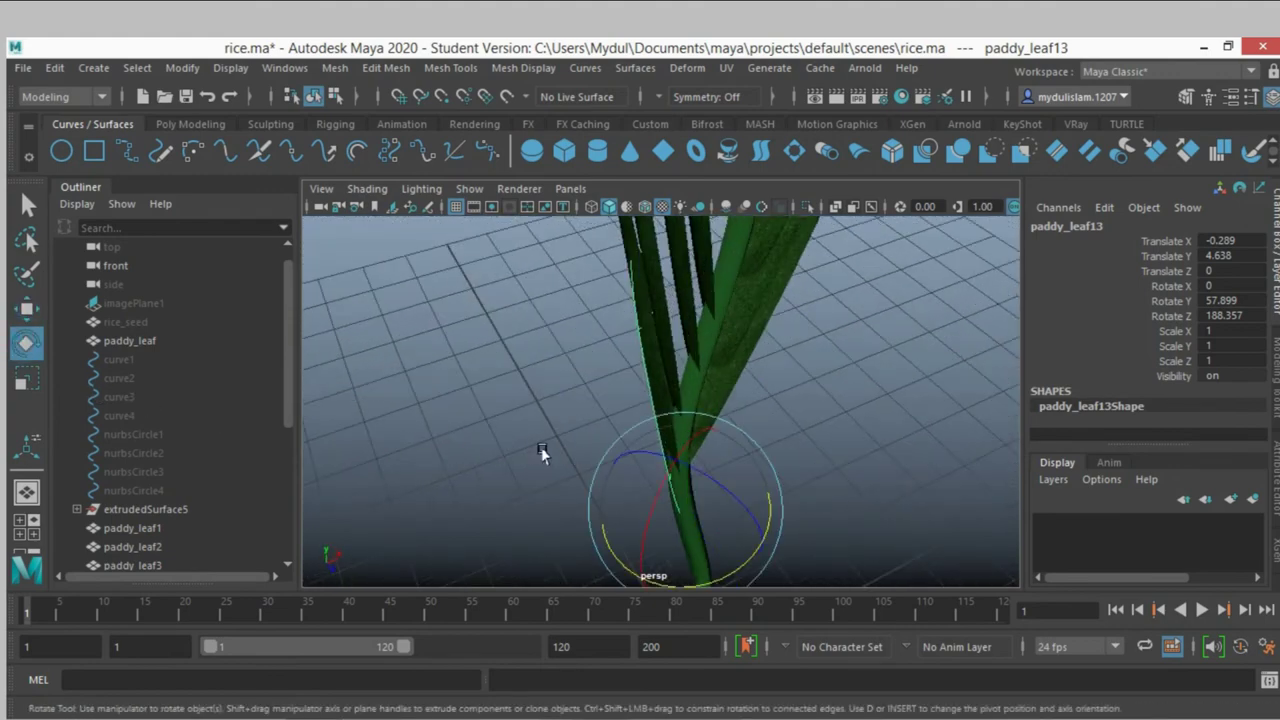
pyautogui.moveTo(706, 470)
pyautogui.mouseDown()
pyautogui.moveTo(660, 480)
pyautogui.moveTo(734, 457)
pyautogui.moveTo(757, 366)
pyautogui.moveTo(629, 409)
pyautogui.moveTo(634, 383)
pyautogui.moveTo(546, 369)
pyautogui.moveTo(557, 367)
pyautogui.mouseUp()
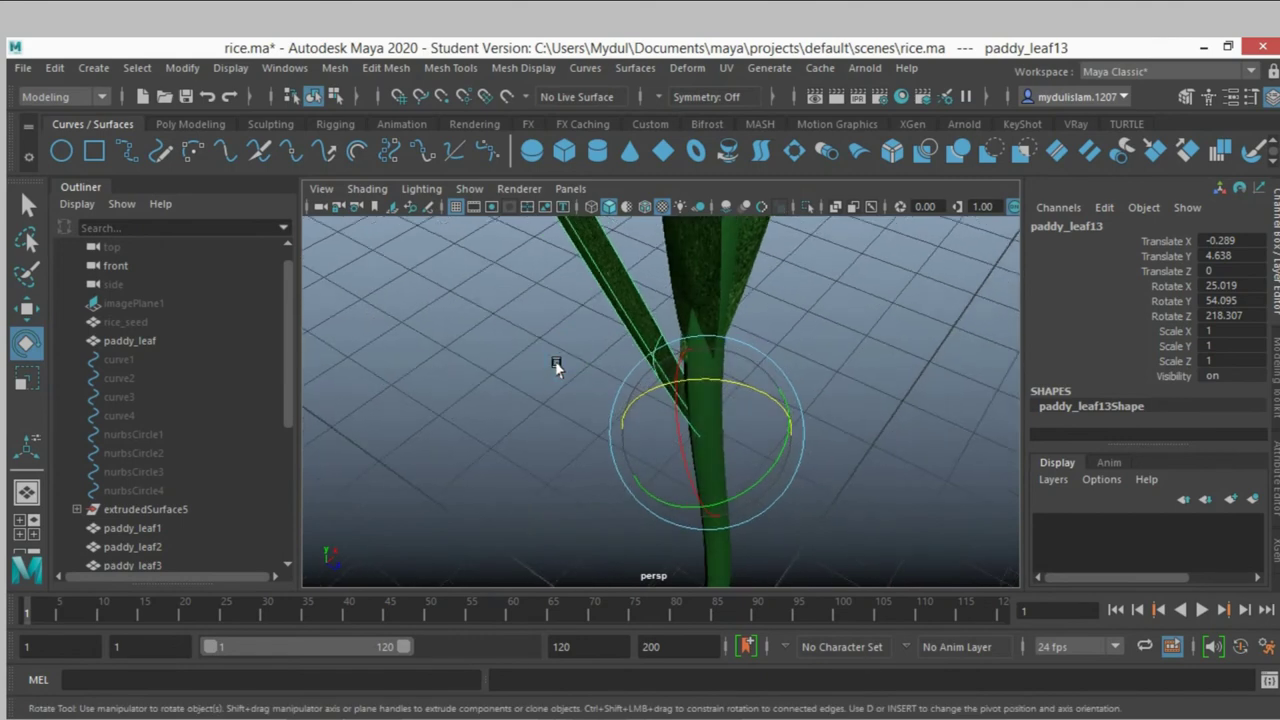
# Duplicate the leaf twice, lowering each copy further down the stem
pyautogui.hotkey('ctrl', 'd')
pyautogui.click(27, 307)
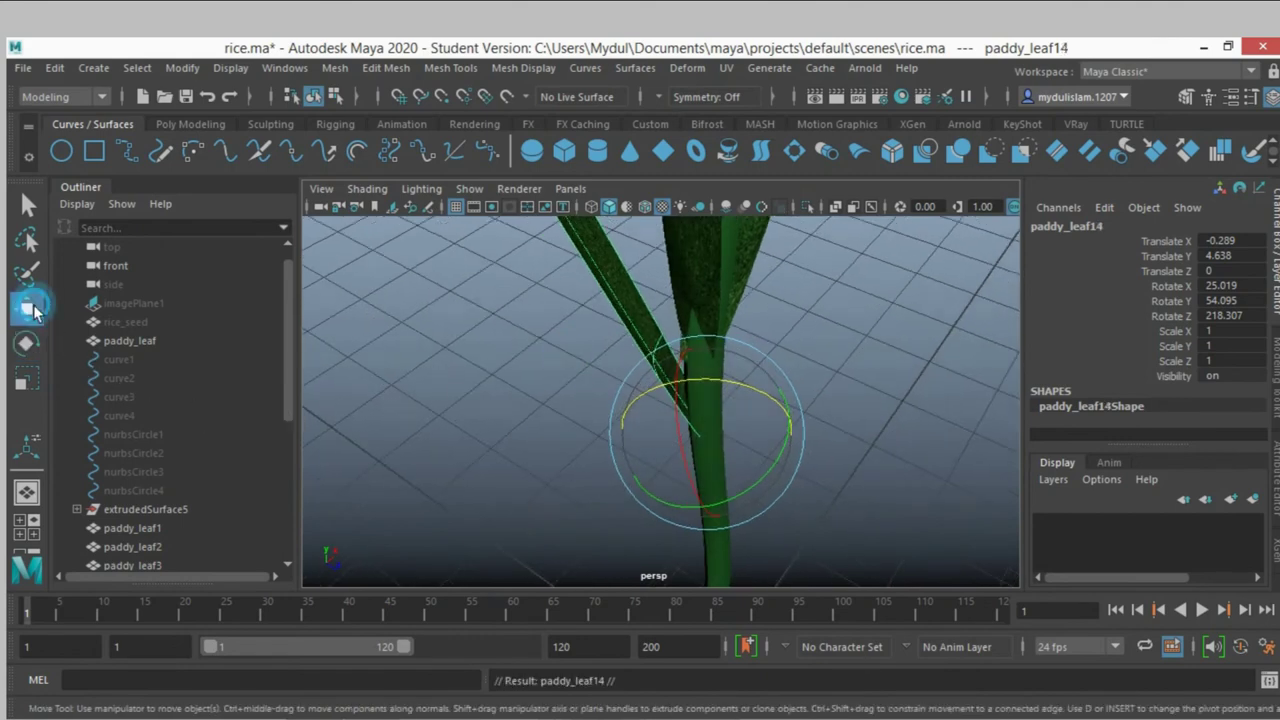
pyautogui.moveTo(708, 372); pyautogui.dragTo(727, 437)
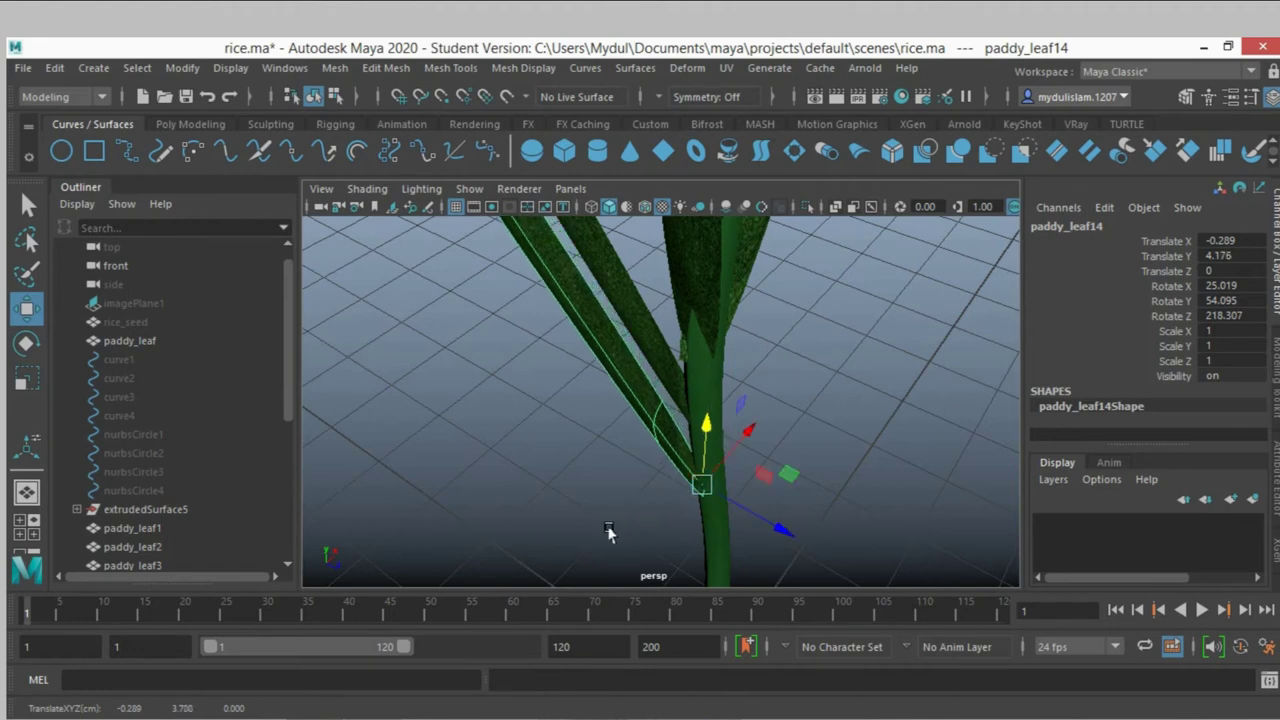
pyautogui.moveTo(608, 532)
pyautogui.keyDown('alt'); pyautogui.mouseDown()
pyautogui.moveTo(775, 345)
pyautogui.moveTo(795, 447)
pyautogui.mouseUp(); pyautogui.keyUp('alt')
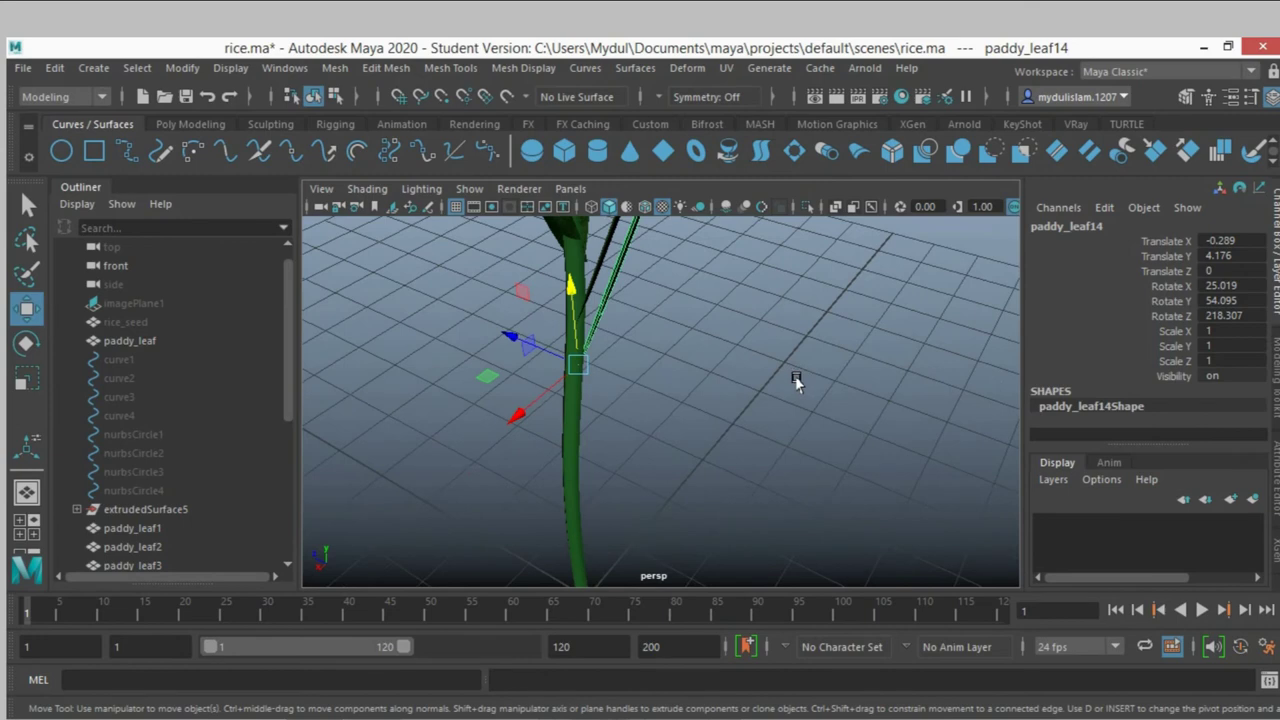
pyautogui.hotkey('ctrl', 'd')
pyautogui.moveTo(598, 360)
pyautogui.mouseDown()
pyautogui.moveTo(563, 418)
pyautogui.moveTo(530, 383)
pyautogui.mouseUp()
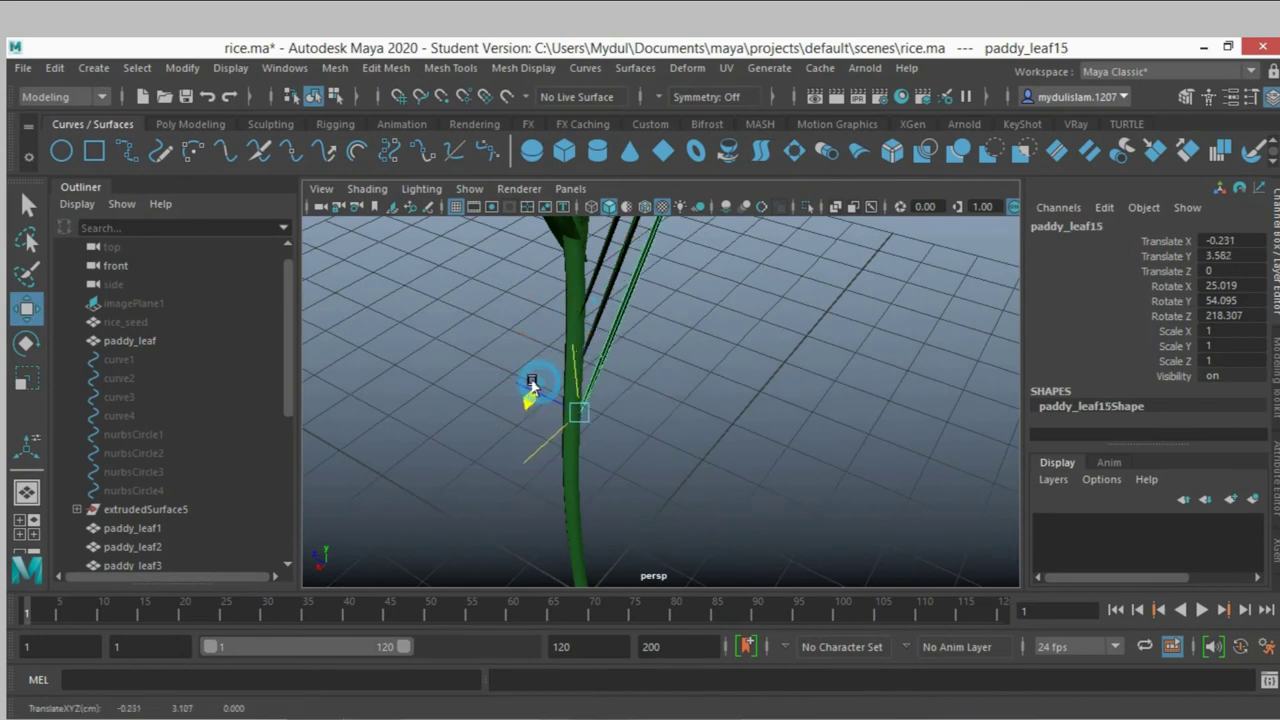
pyautogui.moveTo(702, 421)
pyautogui.keyDown('alt'); pyautogui.mouseDown()
pyautogui.moveTo(731, 457)
pyautogui.moveTo(640, 478)
pyautogui.moveTo(668, 476)
pyautogui.mouseUp(); pyautogui.keyUp('alt')
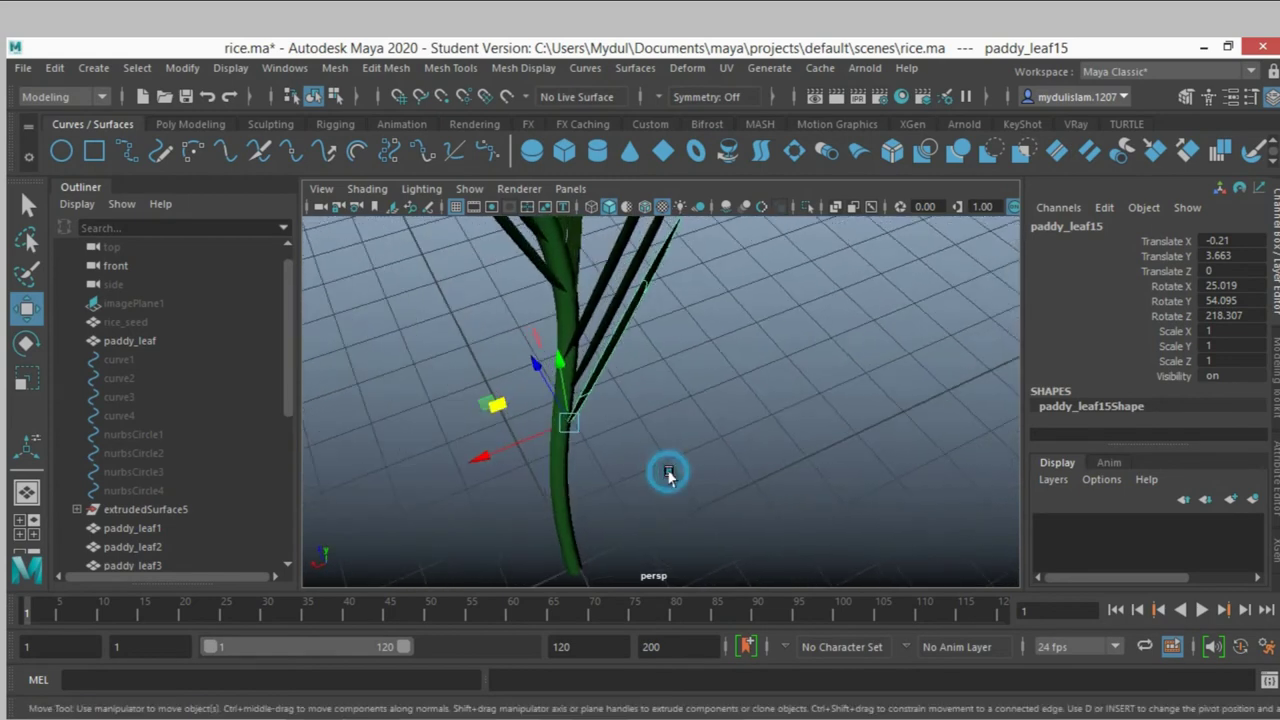
# Add more evenly spaced leaf copies down to paddy_leaf20 with Shift+D
pyautogui.hotkey('shift', 'd')
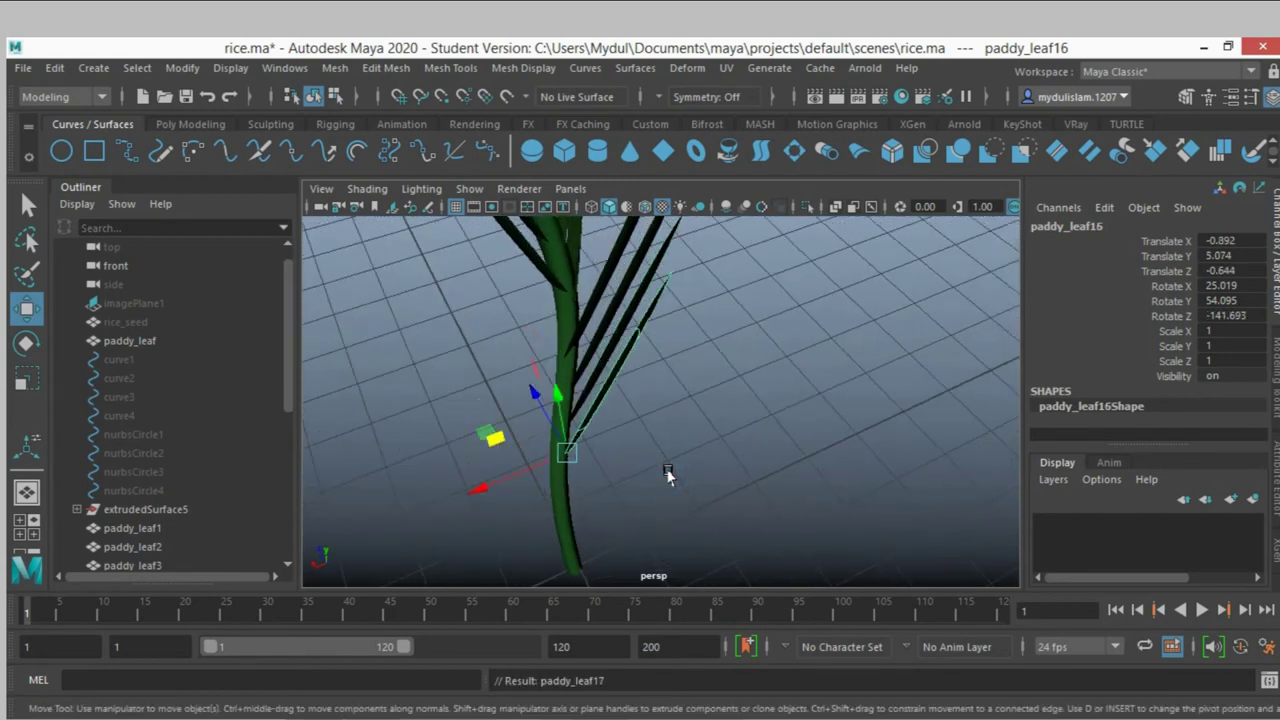
pyautogui.hotkey('shift', 'd')
pyautogui.hotkey('shift', 'd')
pyautogui.hotkey('shift', 'd')
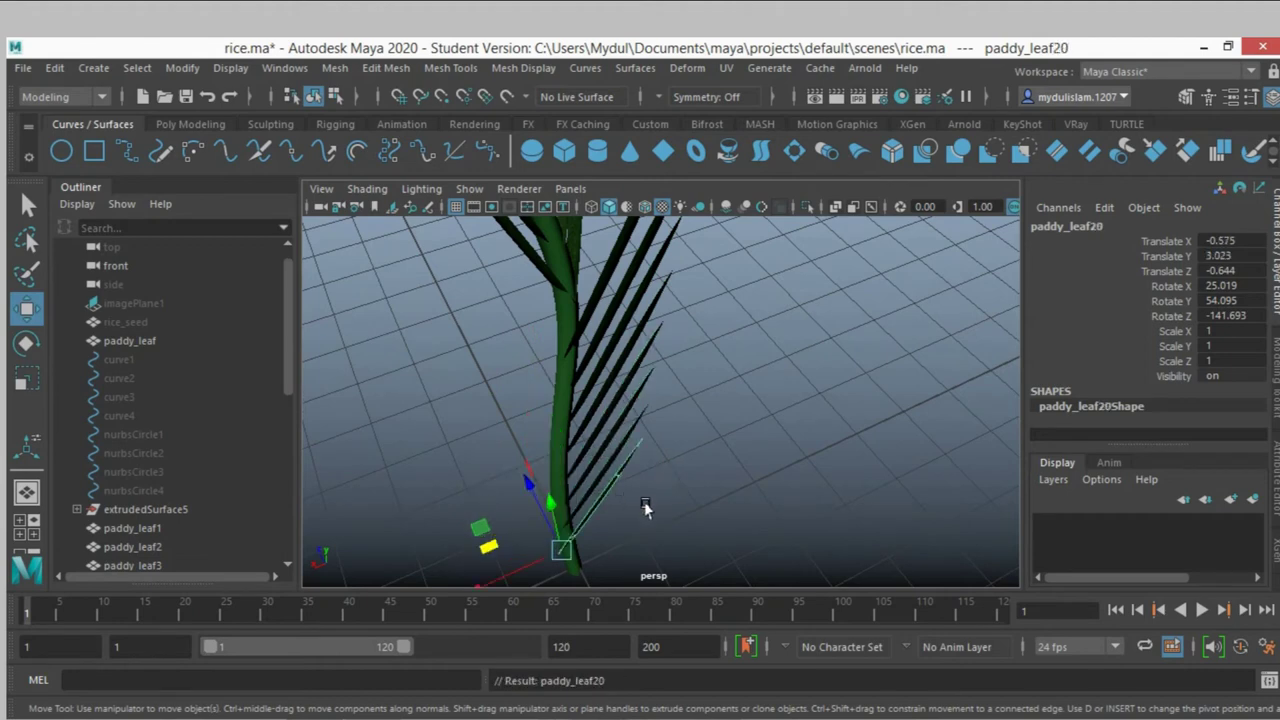
pyautogui.keyDown('alt'); pyautogui.moveTo(646, 508); pyautogui.dragTo(727, 427, button='middle'); pyautogui.keyUp('alt')
pyautogui.moveTo(727, 427)
pyautogui.keyDown('alt'); pyautogui.mouseDown()
pyautogui.moveTo(814, 429)
pyautogui.moveTo(786, 491)
pyautogui.moveTo(814, 420)
pyautogui.moveTo(732, 417)
pyautogui.mouseUp(); pyautogui.keyUp('alt')
pyautogui.moveTo(732, 417)
pyautogui.keyDown('alt'); pyautogui.mouseDown(button='right')
pyautogui.moveTo(757, 366)
pyautogui.moveTo(843, 386)
pyautogui.moveTo(829, 406)
pyautogui.mouseUp(button='right'); pyautogui.keyUp('alt')
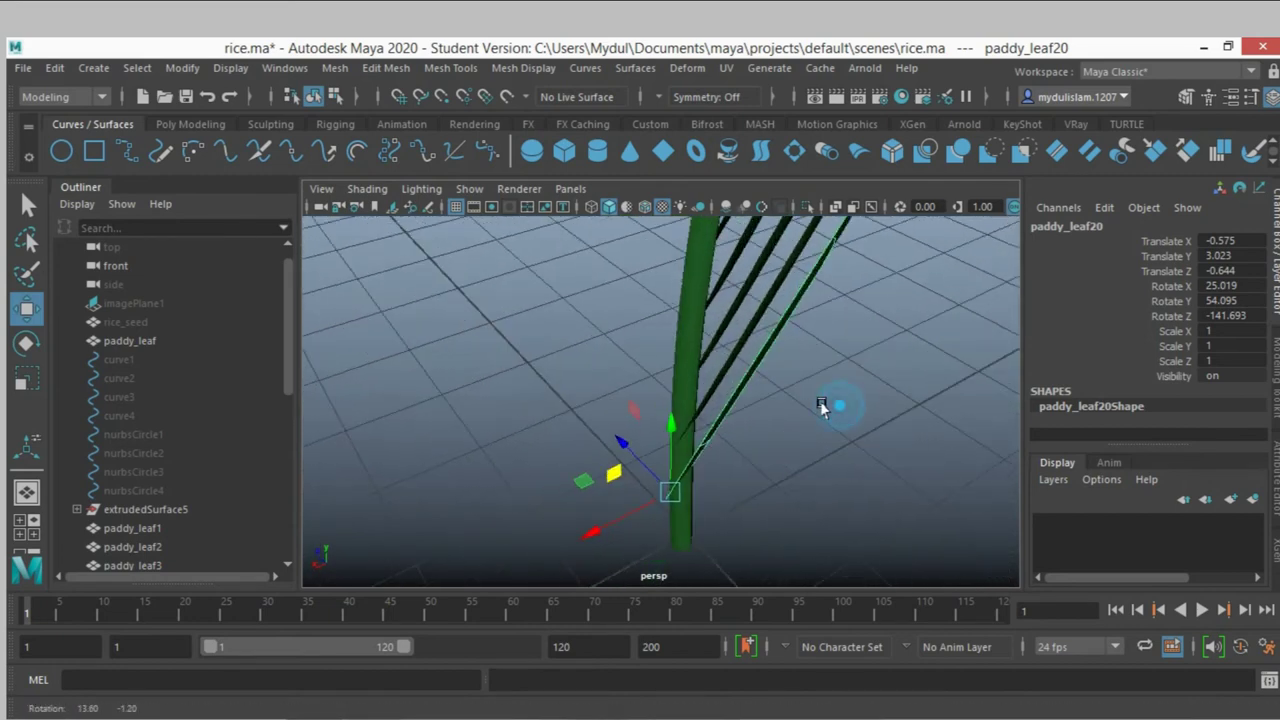
# Rotate the bottom leaf, paddy_leaf20, around to the stem's other side
pyautogui.click(27, 343)
pyautogui.moveTo(688, 568)
pyautogui.mouseDown()
pyautogui.moveTo(594, 557)
pyautogui.moveTo(695, 479)
pyautogui.mouseUp()
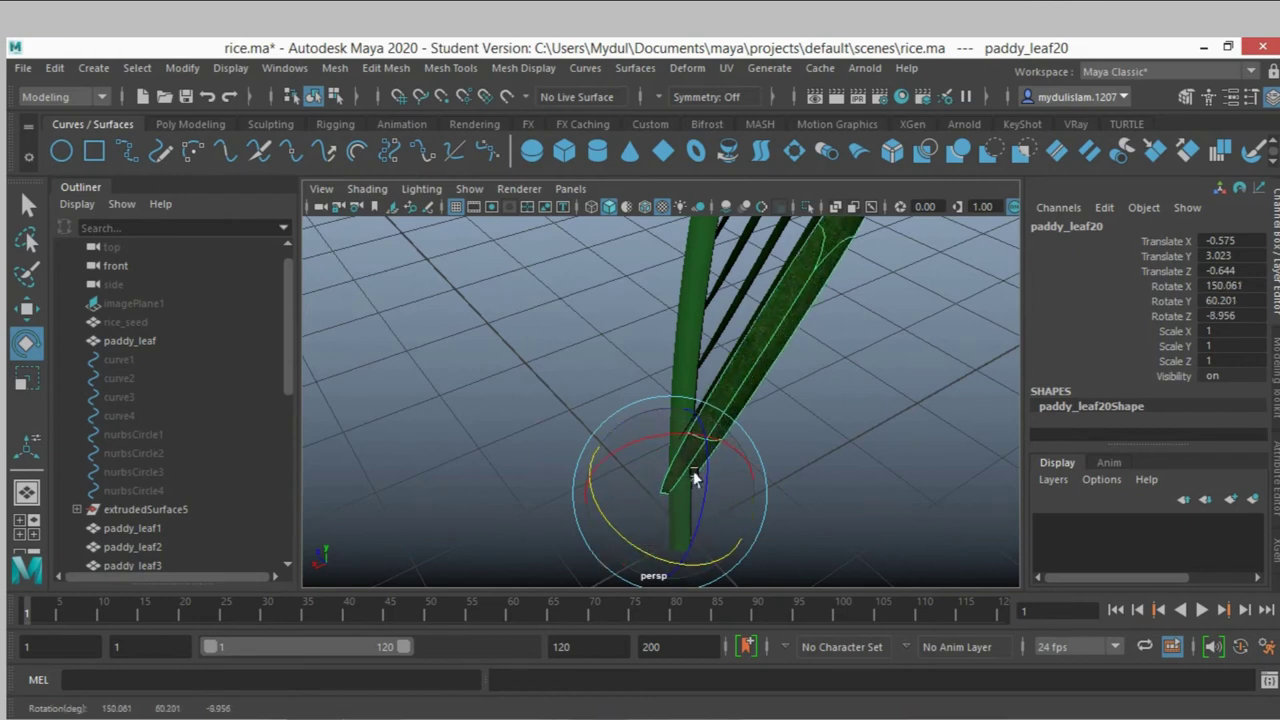
pyautogui.moveTo(670, 437); pyautogui.dragTo(688, 519)
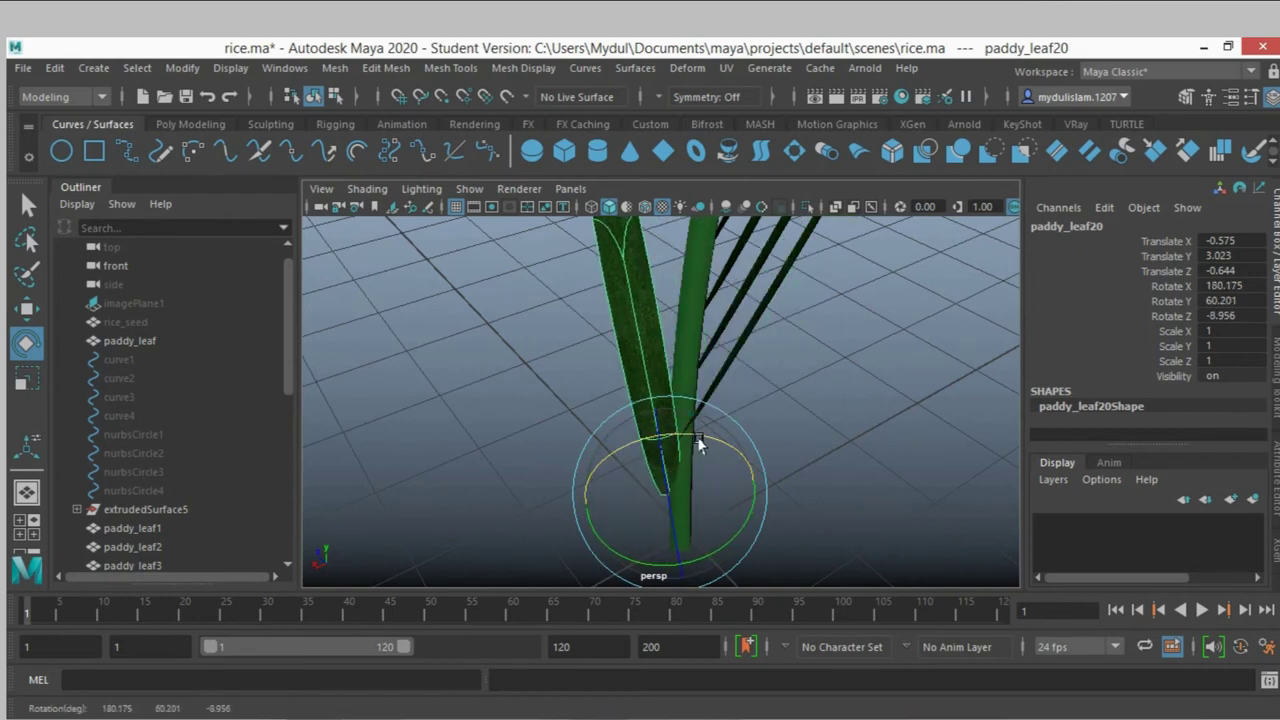
pyautogui.moveTo(699, 445); pyautogui.dragTo(690, 443)
pyautogui.moveTo(716, 543)
pyautogui.mouseDown()
pyautogui.moveTo(726, 537)
pyautogui.moveTo(651, 580)
pyautogui.moveTo(727, 537)
pyautogui.moveTo(712, 528)
pyautogui.moveTo(707, 542)
pyautogui.mouseUp()
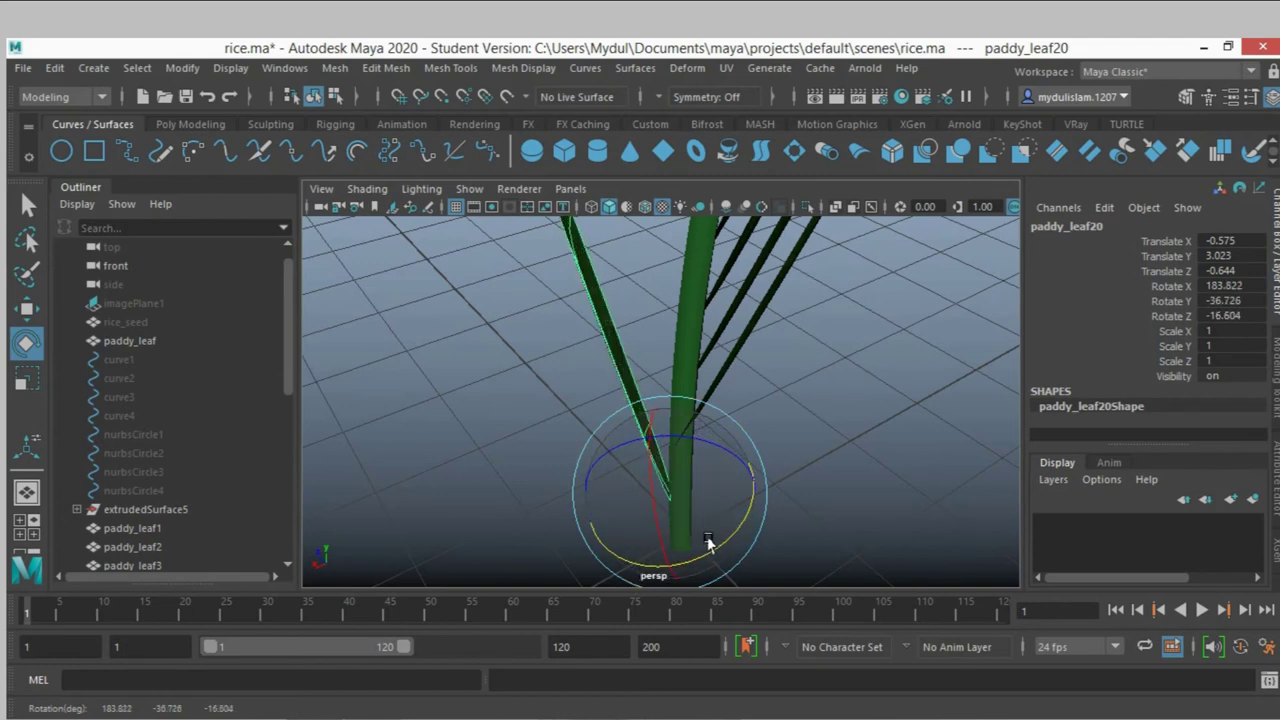
pyautogui.moveTo(684, 460)
pyautogui.mouseDown()
pyautogui.moveTo(686, 434)
pyautogui.moveTo(803, 474)
pyautogui.moveTo(699, 487)
pyautogui.moveTo(751, 486)
pyautogui.moveTo(663, 523)
pyautogui.moveTo(714, 508)
pyautogui.moveTo(789, 449)
pyautogui.moveTo(880, 457)
pyautogui.moveTo(789, 488)
pyautogui.mouseUp()
pyautogui.scroll(2, 743, 534)
pyautogui.scroll(5, 766, 514)
pyautogui.scroll(2, 743, 451)
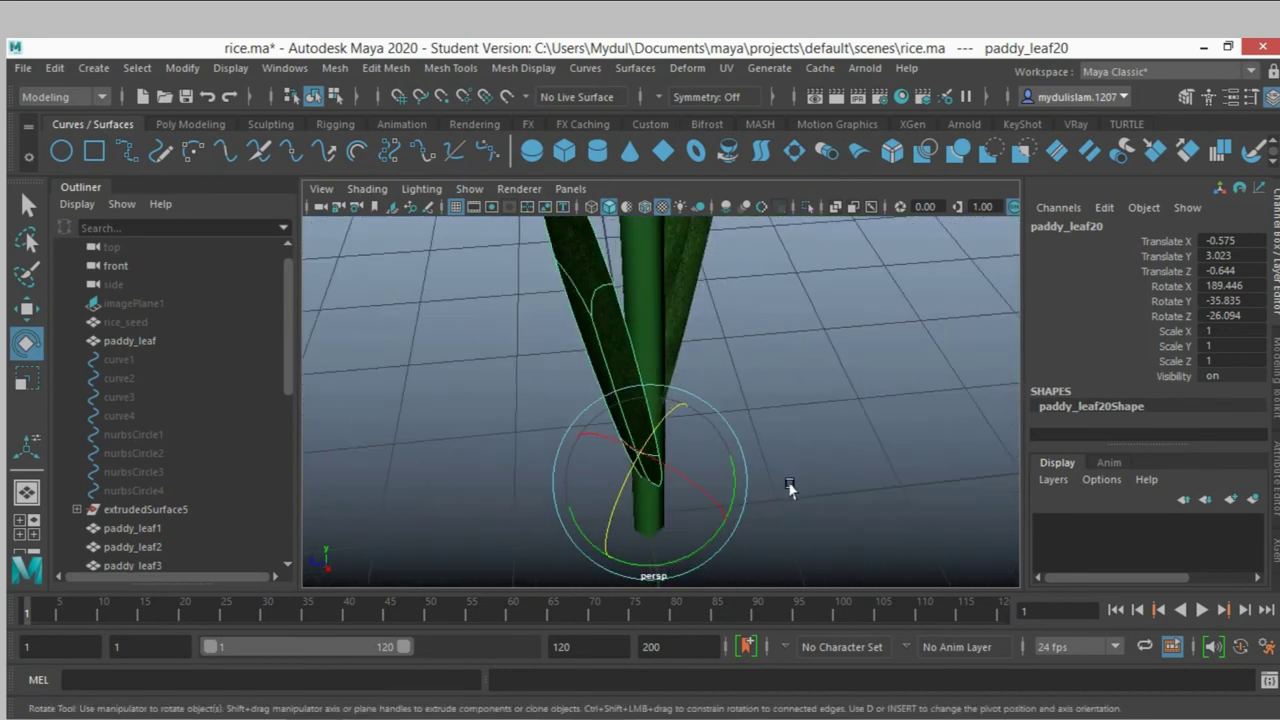
# Nudge paddy_leaf20 closer to the stem
pyautogui.press('w')
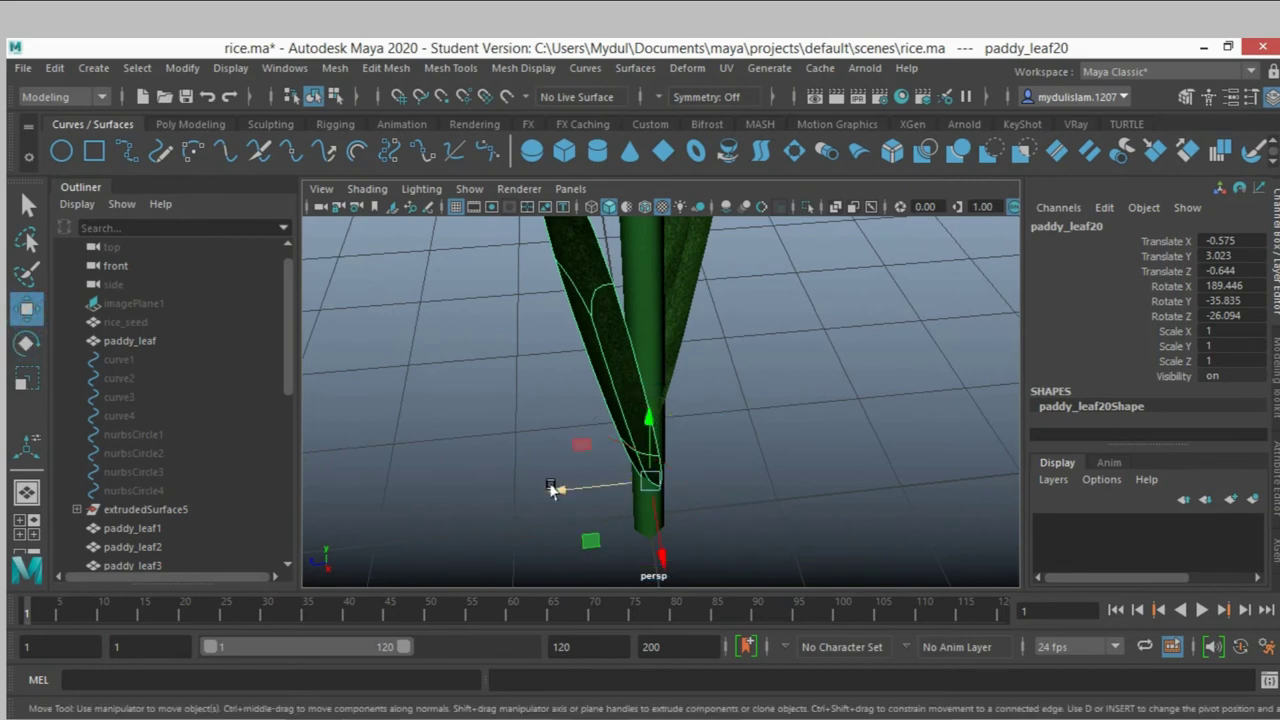
pyautogui.moveTo(556, 490)
pyautogui.mouseDown()
pyautogui.moveTo(545, 491)
pyautogui.moveTo(654, 517)
pyautogui.moveTo(689, 511)
pyautogui.mouseUp()
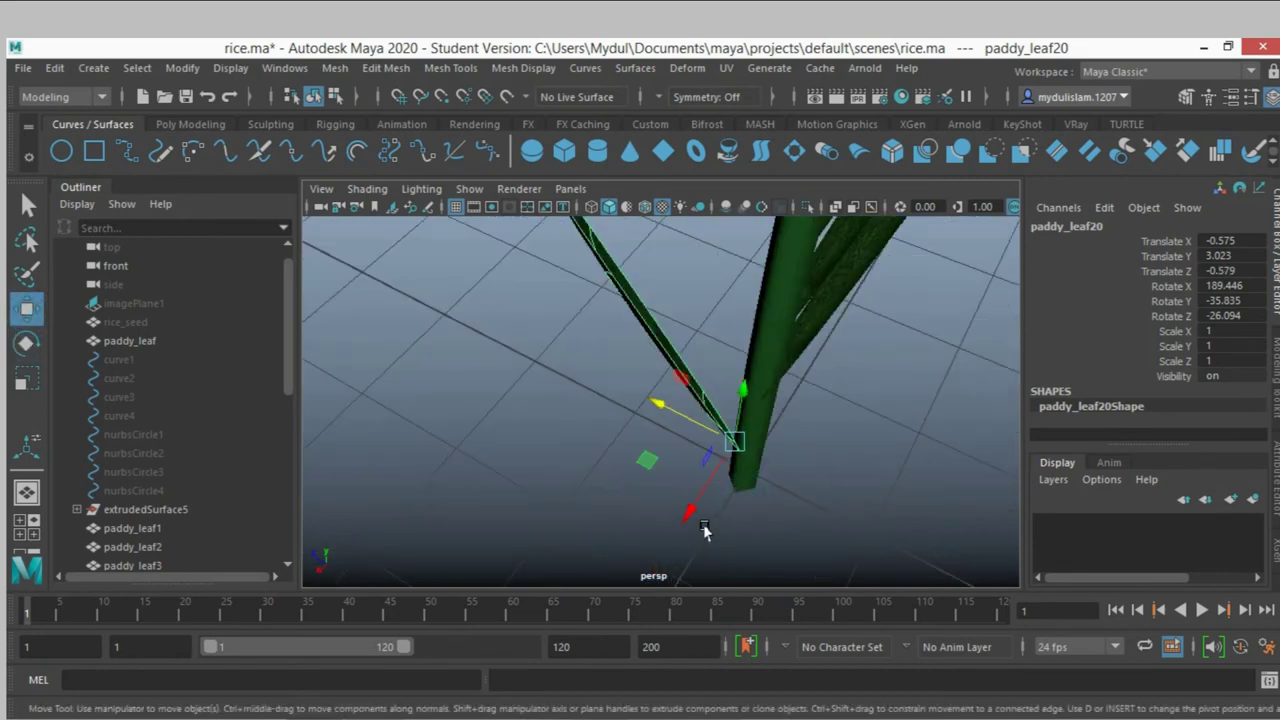
pyautogui.keyDown('alt'); pyautogui.moveTo(689, 511); pyautogui.dragTo(697, 518, button='right'); pyautogui.keyUp('alt')
pyautogui.moveTo(697, 518)
pyautogui.keyDown('alt'); pyautogui.mouseDown()
pyautogui.moveTo(665, 541)
pyautogui.moveTo(693, 538)
pyautogui.mouseUp(); pyautogui.keyUp('alt')
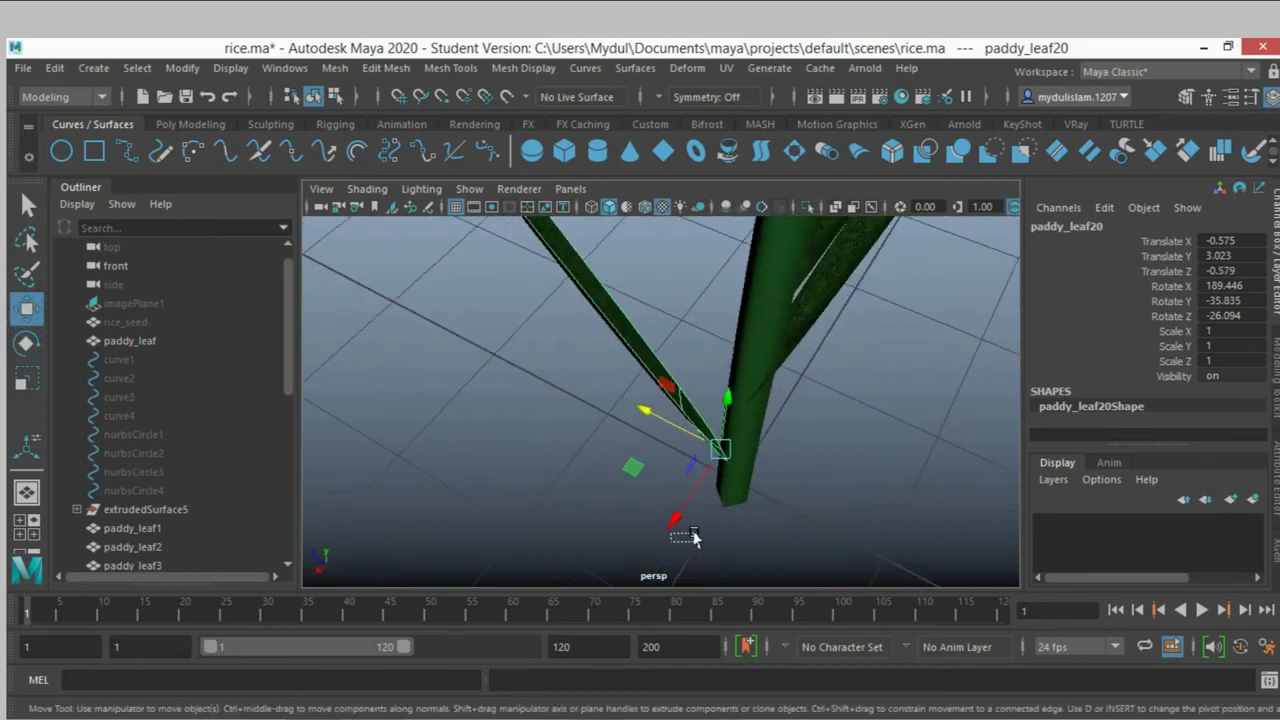
pyautogui.click(676, 535)
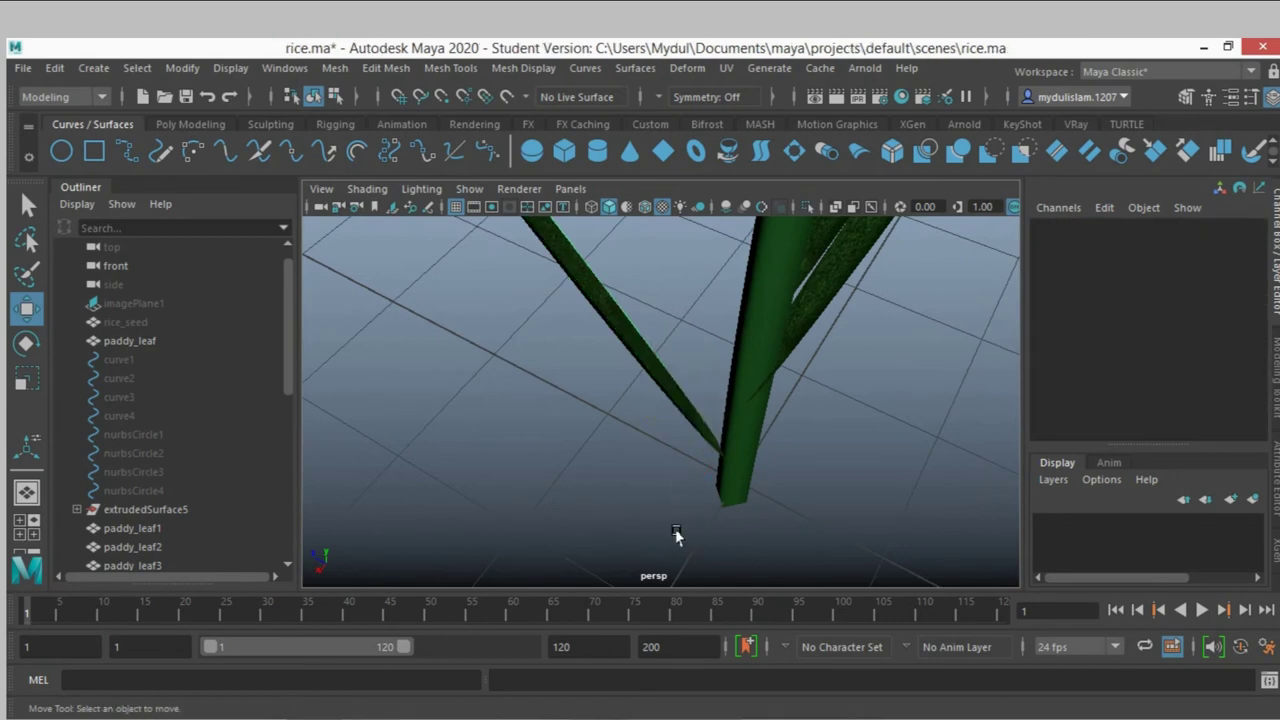
# Shift paddy_leaf20 onto the stem and tuck its base in at -0.705, 3.023, -0.704
pyautogui.click(672, 393)
pyautogui.moveTo(684, 510)
pyautogui.mouseDown()
pyautogui.moveTo(614, 491)
pyautogui.moveTo(695, 473)
pyautogui.moveTo(640, 455)
pyautogui.mouseUp()
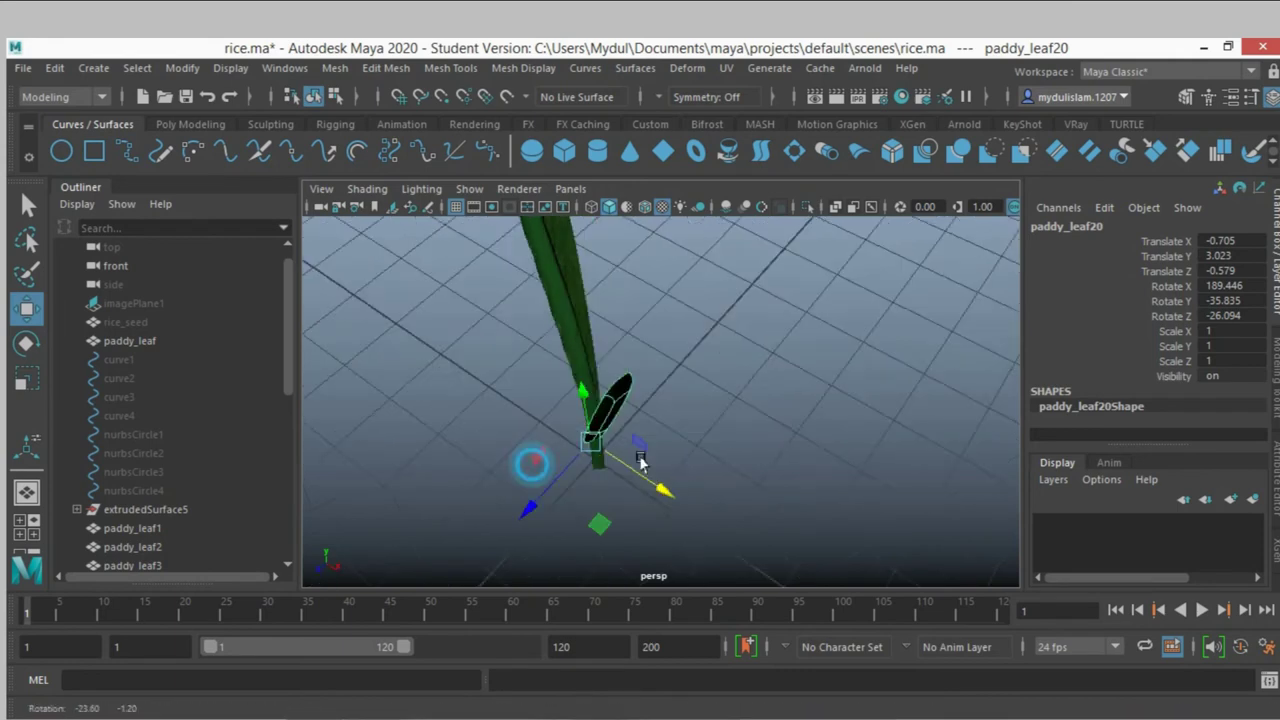
pyautogui.moveTo(640, 455)
pyautogui.keyDown('alt'); pyautogui.mouseDown(button='right')
pyautogui.moveTo(723, 451)
pyautogui.moveTo(769, 396)
pyautogui.moveTo(735, 467)
pyautogui.mouseUp(button='right'); pyautogui.keyUp('alt')
pyautogui.scroll(2, 737, 464)
pyautogui.scroll(3, 737, 463)
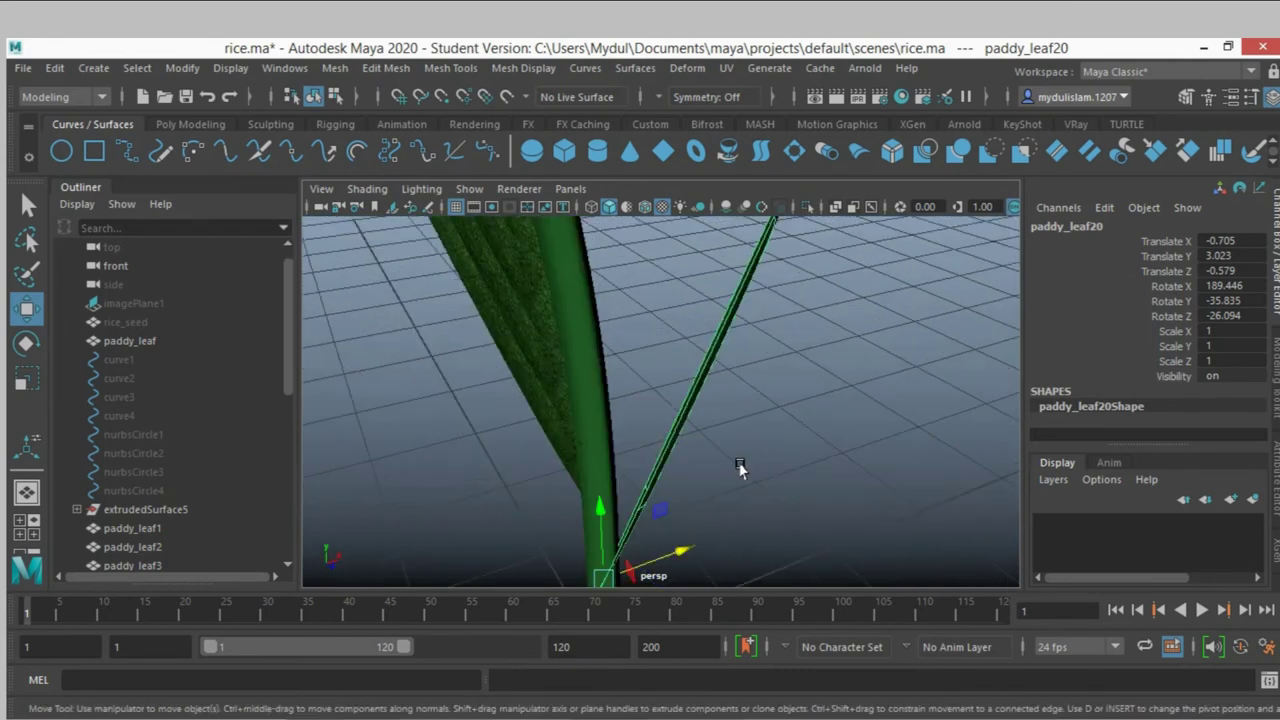
pyautogui.scroll(-3, 737, 460)
pyautogui.scroll(2, 737, 460)
pyautogui.keyDown('alt'); pyautogui.moveTo(792, 404); pyautogui.dragTo(714, 497); pyautogui.keyUp('alt')
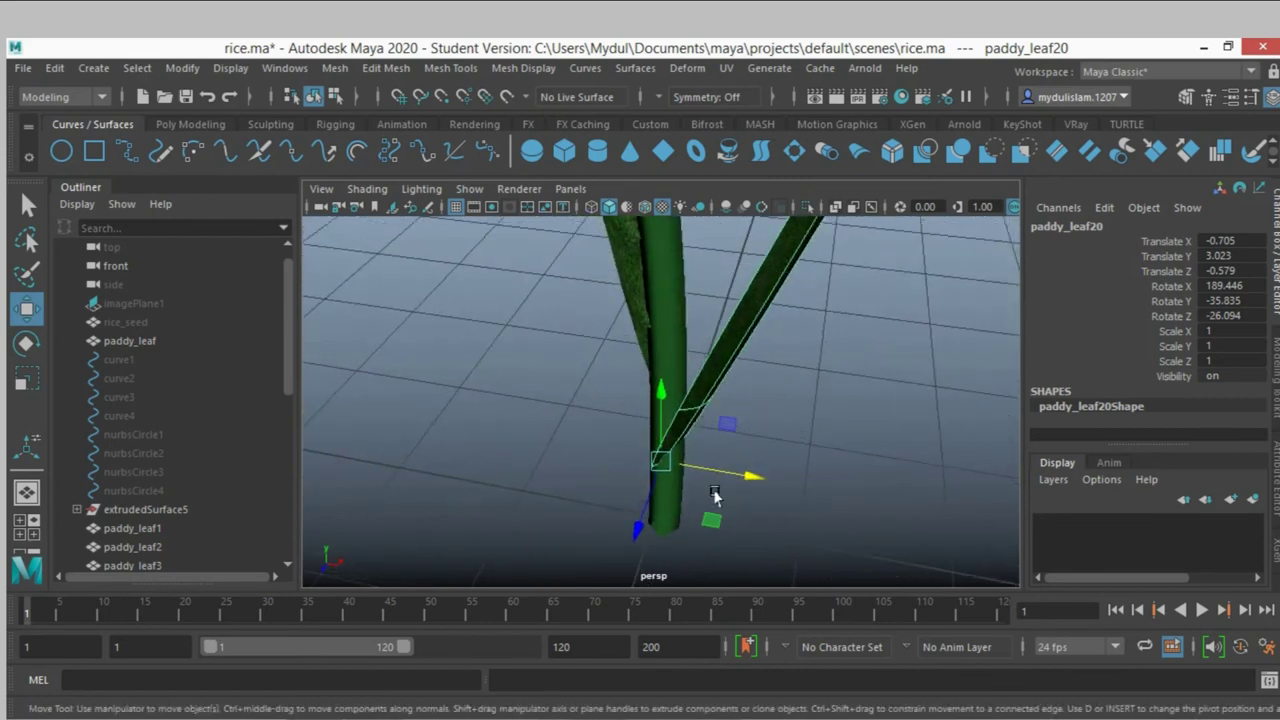
pyautogui.moveTo(637, 527)
pyautogui.mouseDown()
pyautogui.moveTo(649, 513)
pyautogui.moveTo(617, 466)
pyautogui.moveTo(634, 488)
pyautogui.mouseUp()
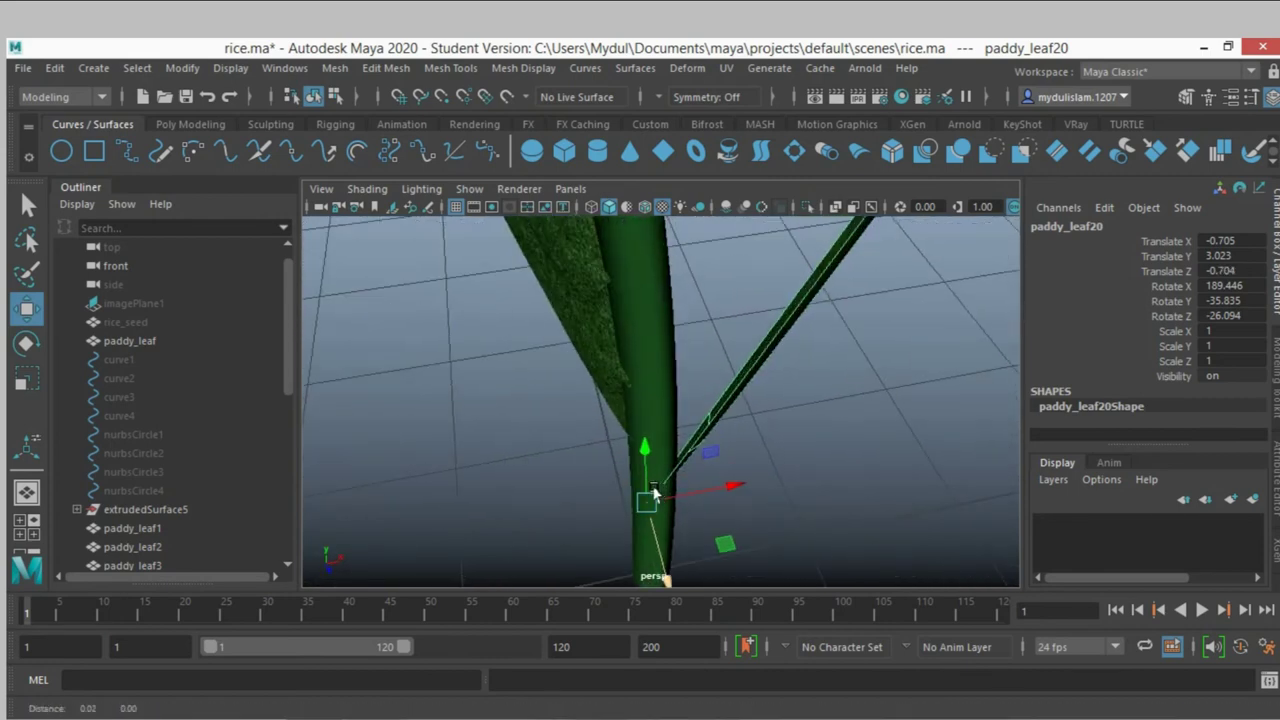
pyautogui.scroll(2, 634, 488)
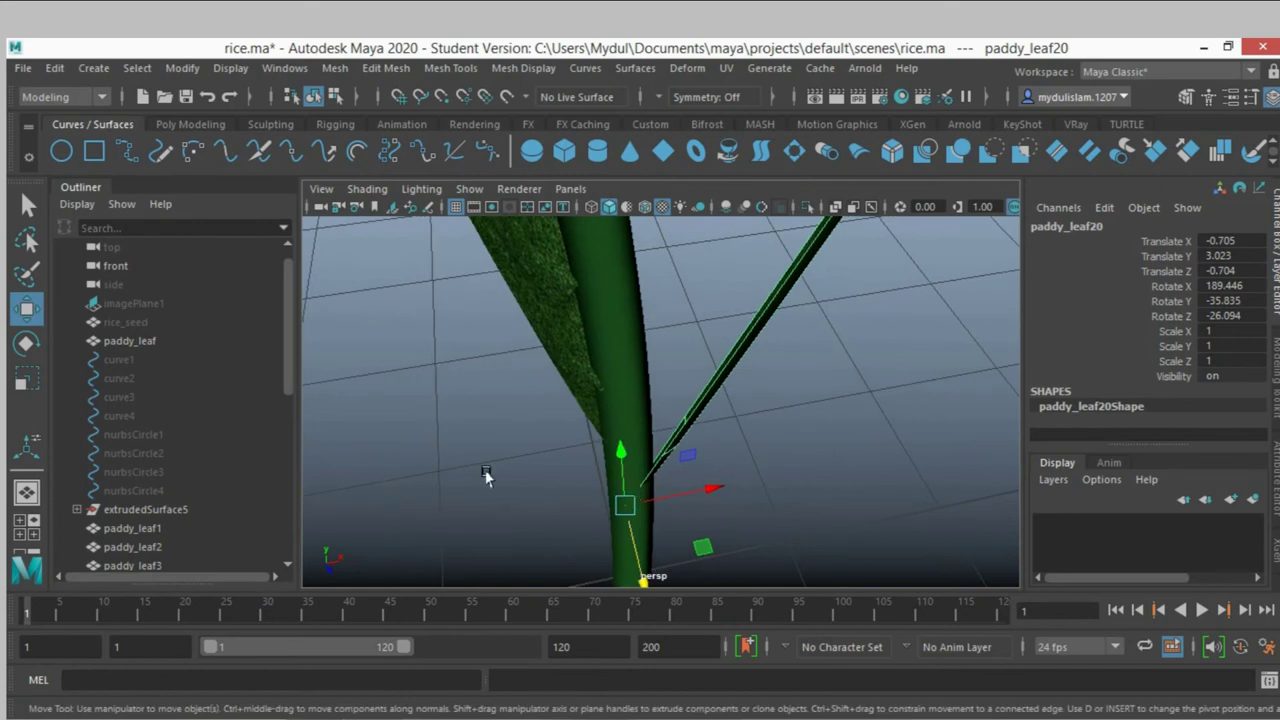
# Duplicate the bottom leaf upward and stack three more copies with Shift+D, sliding the top one inward
pyautogui.hotkey('ctrl', 'd')
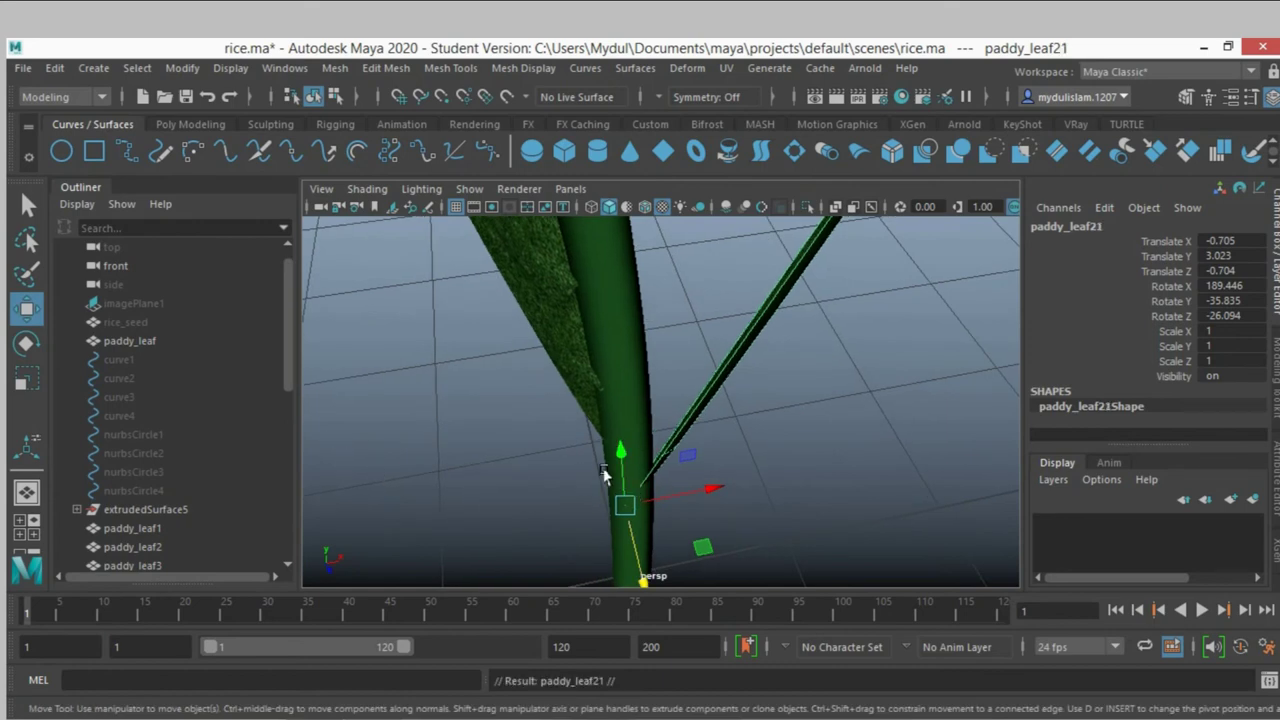
pyautogui.moveTo(620, 453); pyautogui.dragTo(627, 392)
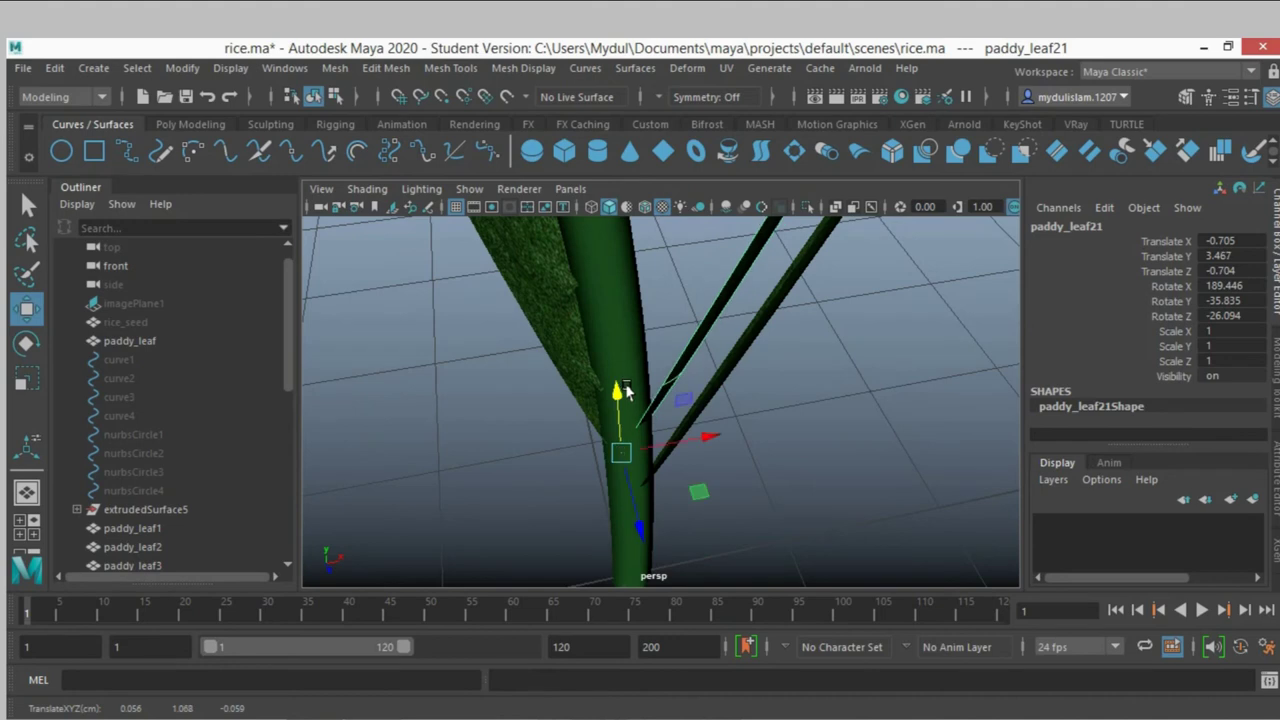
pyautogui.hotkey('shift', 'd')
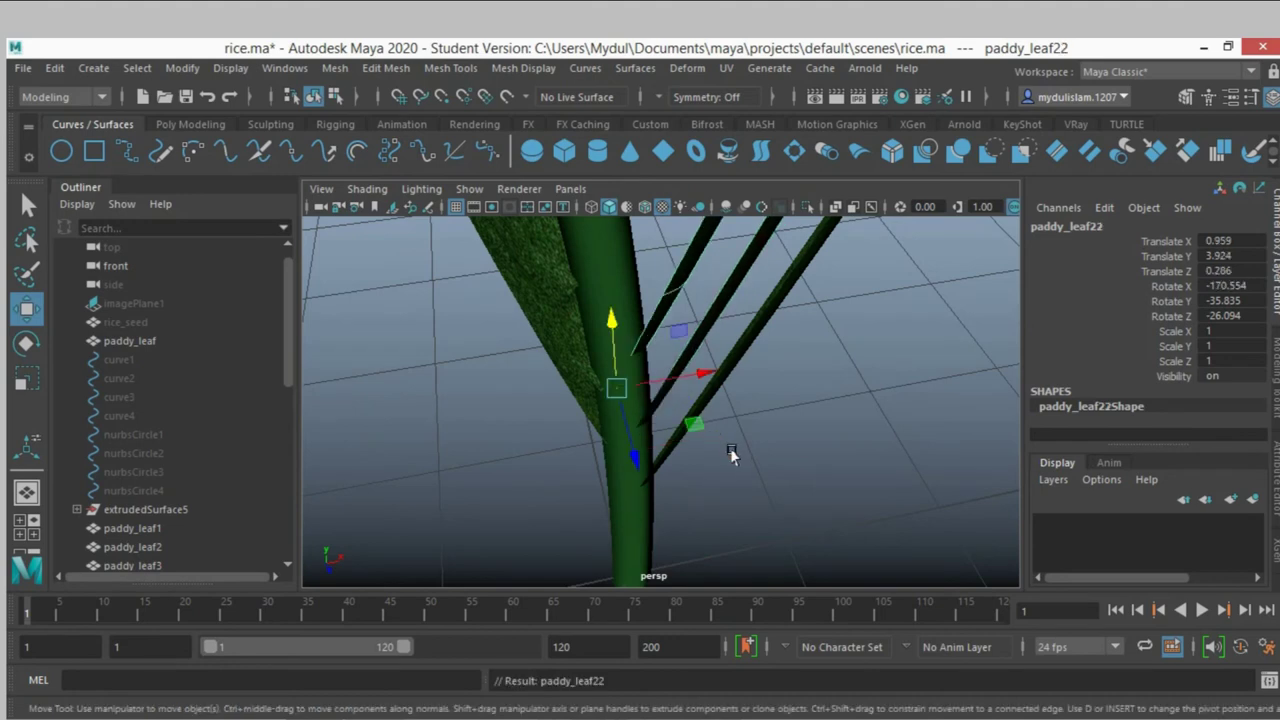
pyautogui.hotkey('shift', 'd')
pyautogui.hotkey('shift', 'd')
pyautogui.scroll(-2, 730, 448)
pyautogui.hotkey('shift', 'd')
pyautogui.hotkey('shift', 'd')
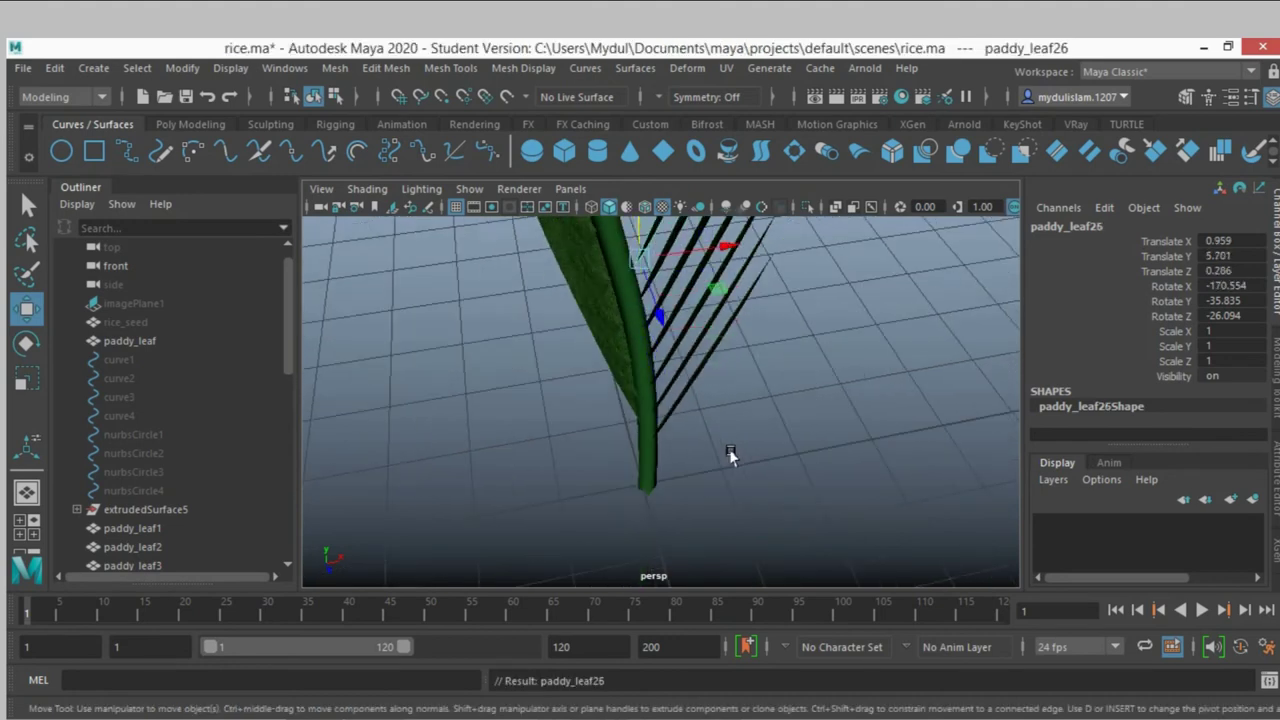
pyautogui.scroll(-1, 729, 449)
pyautogui.moveTo(729, 300); pyautogui.dragTo(720, 303)
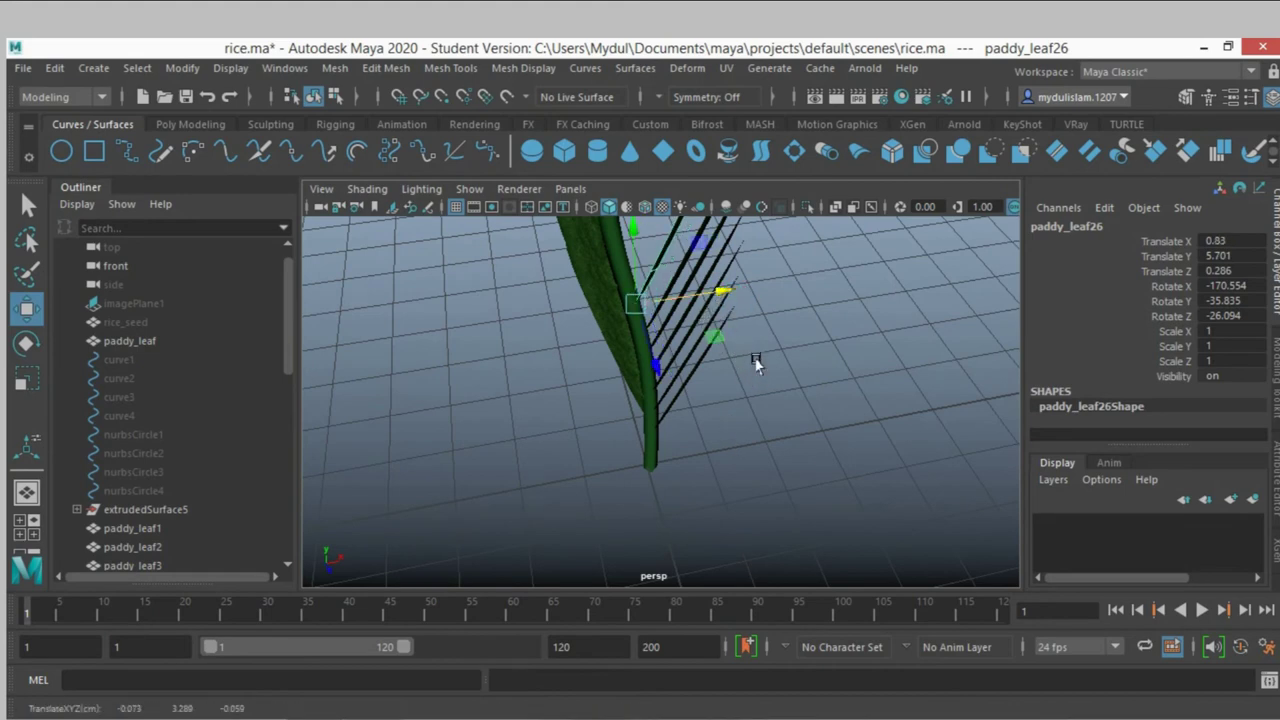
pyautogui.scroll(2, 760, 410)
pyautogui.scroll(3, 764, 452)
pyautogui.scroll(1, 705, 418)
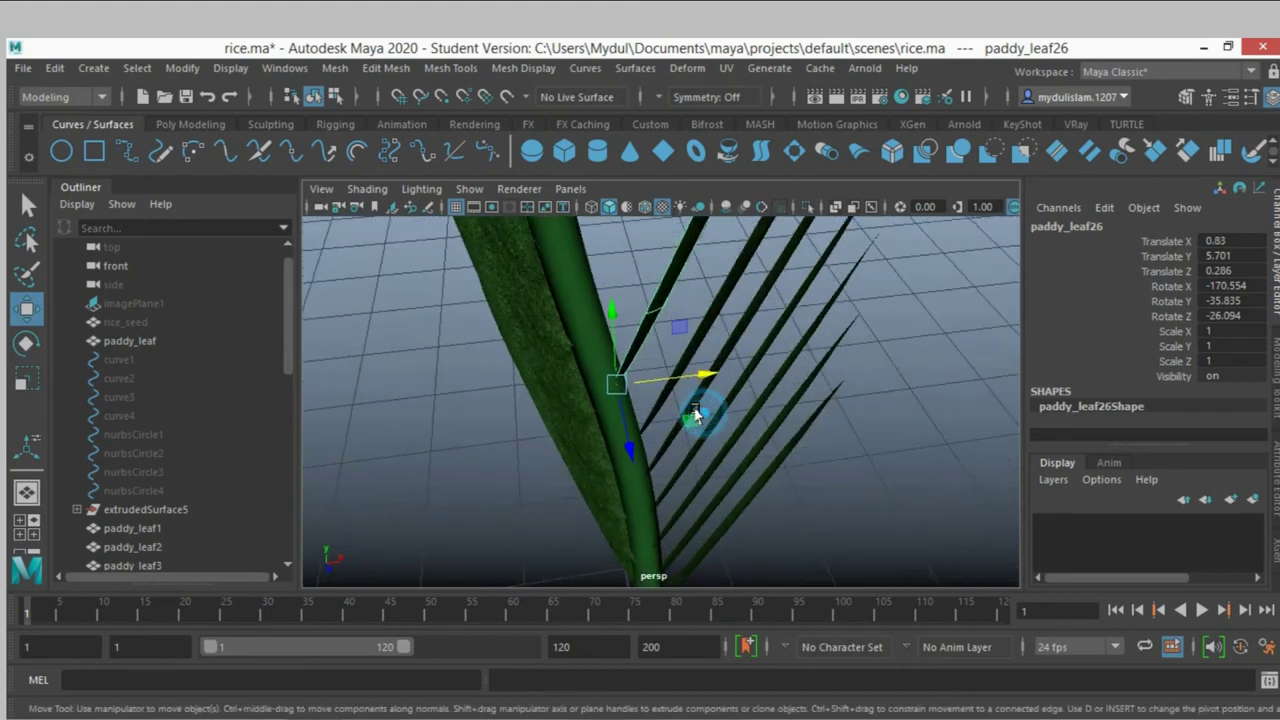
# Add further leaves up to paddy_leaf30, ending at Translate 0.557, 6.653, 0.182 against the stem
pyautogui.hotkey('ctrl', 'd')
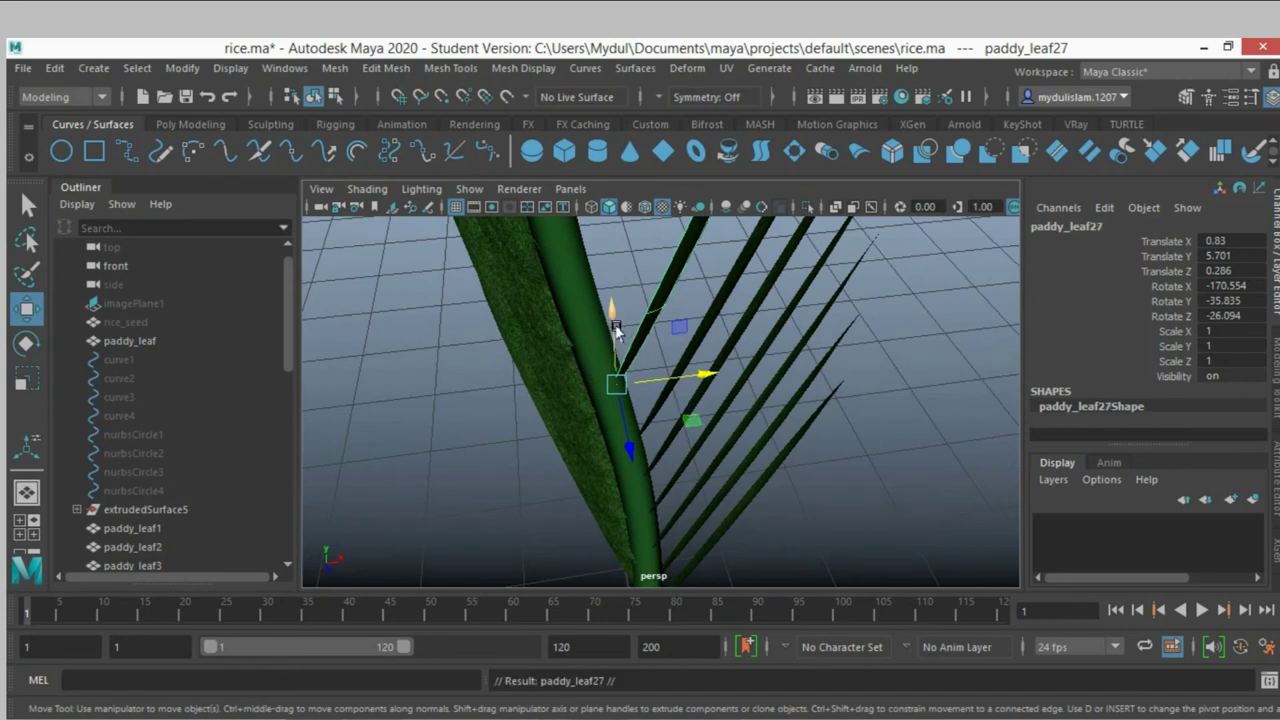
pyautogui.moveTo(617, 333); pyautogui.dragTo(613, 311)
pyautogui.moveTo(686, 345); pyautogui.dragTo(670, 334)
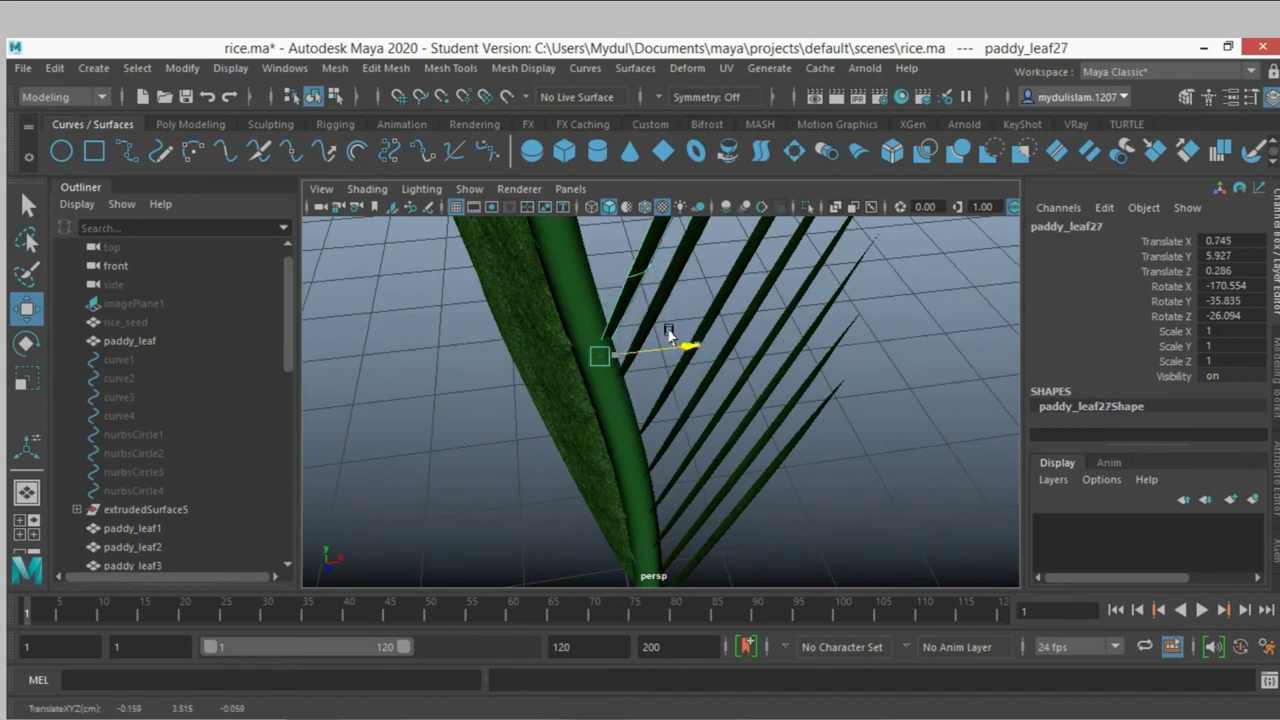
pyautogui.hotkey('ctrl', 'd')
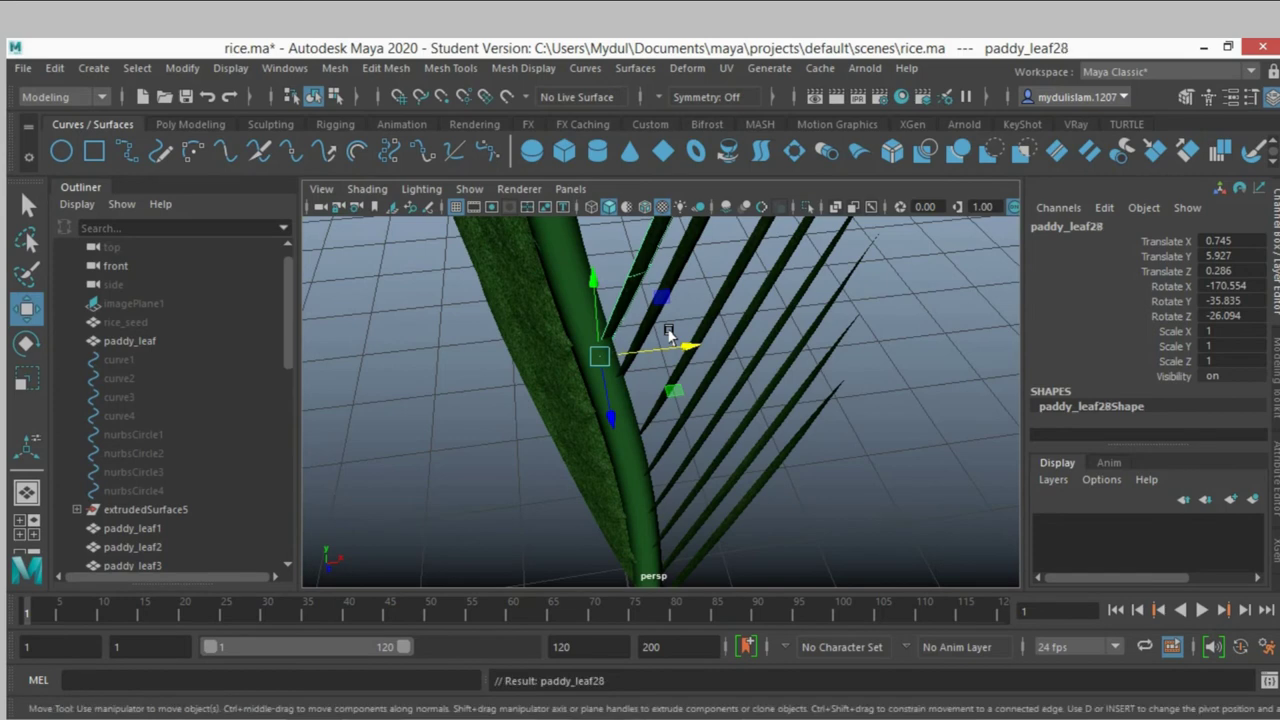
pyautogui.moveTo(590, 298); pyautogui.dragTo(573, 258)
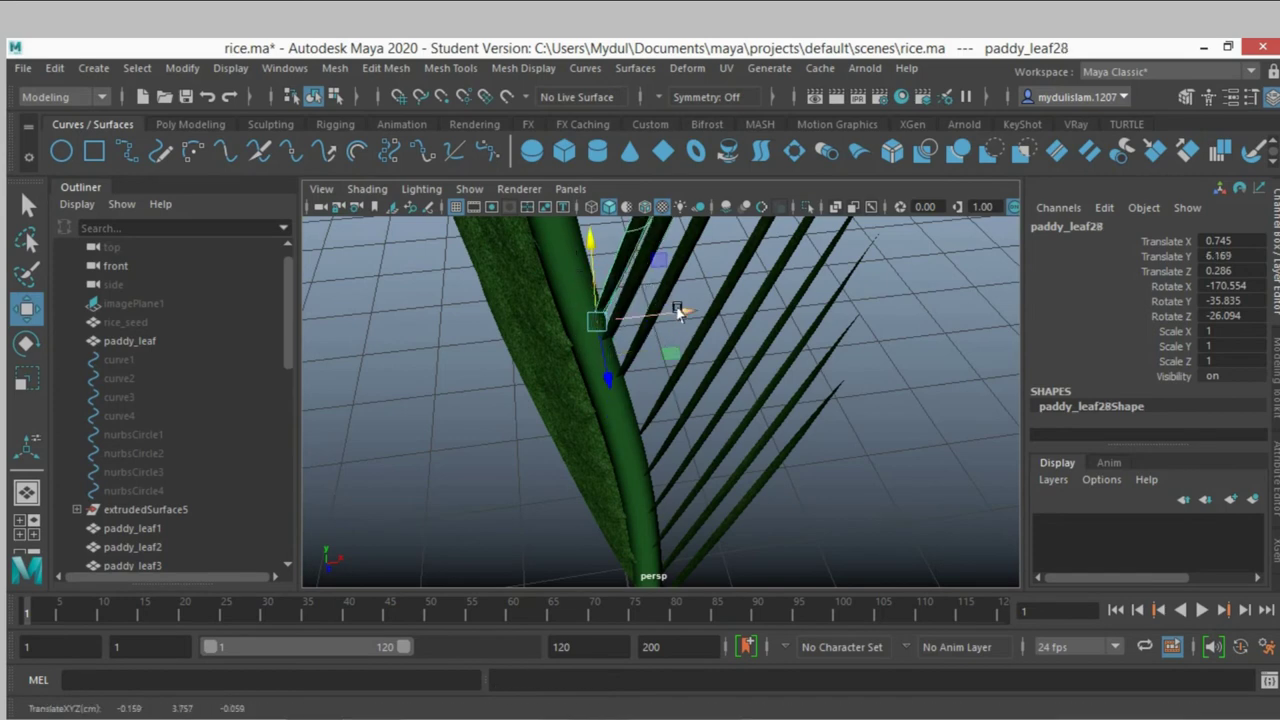
pyautogui.moveTo(678, 312); pyautogui.dragTo(660, 302)
pyautogui.scroll(-3, 655, 316)
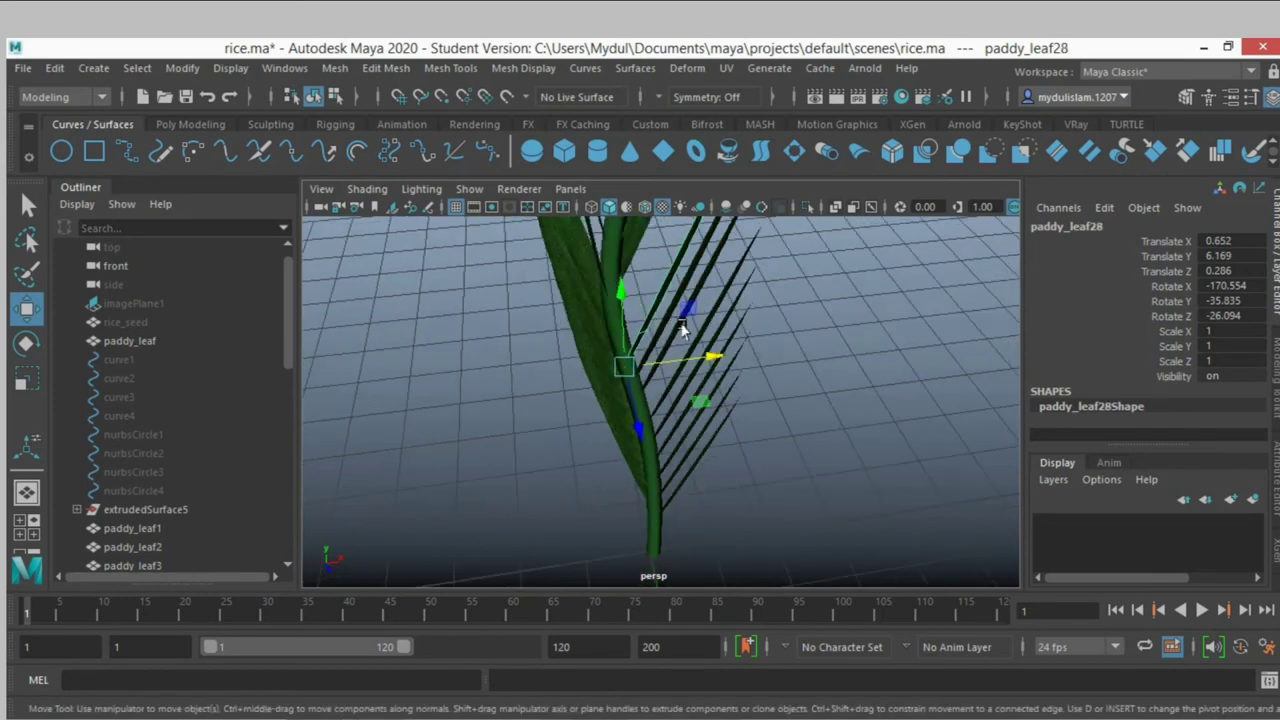
pyautogui.hotkey('shift', 'd')
pyautogui.hotkey('shift', 'd')
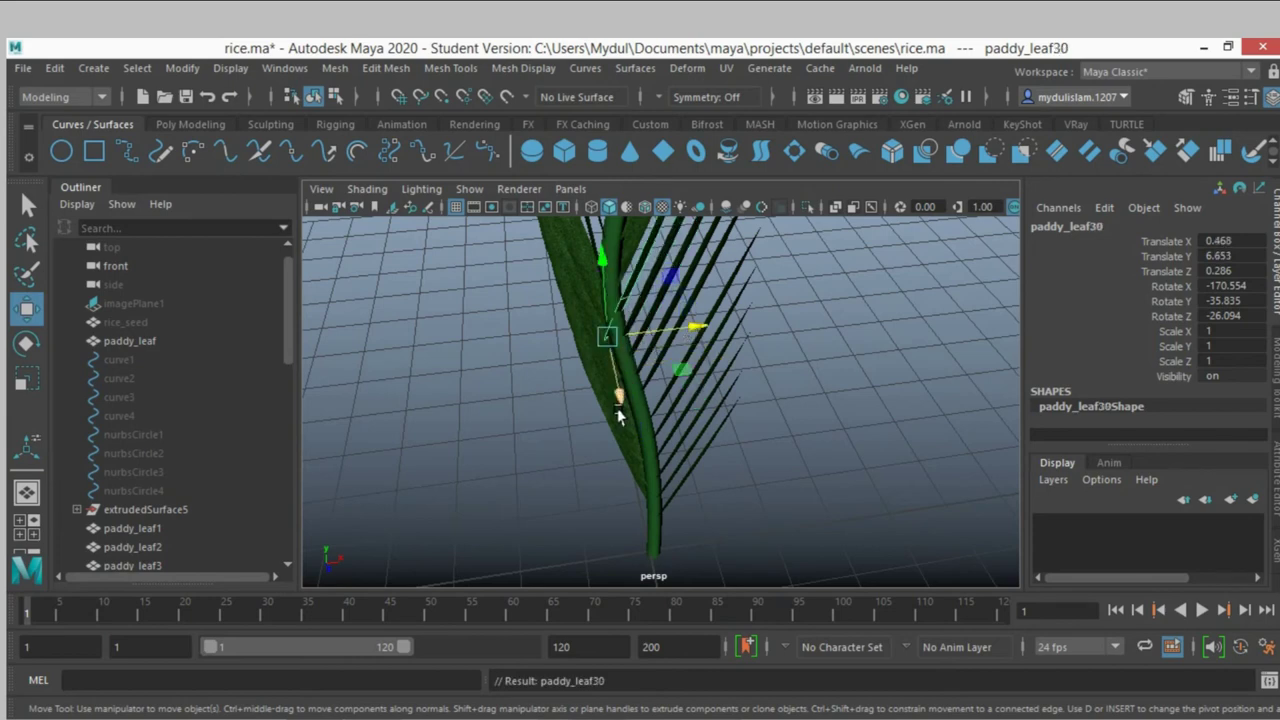
pyautogui.moveTo(609, 334)
pyautogui.mouseDown()
pyautogui.moveTo(673, 331)
pyautogui.moveTo(737, 443)
pyautogui.mouseUp()
pyautogui.scroll(2, 702, 374)
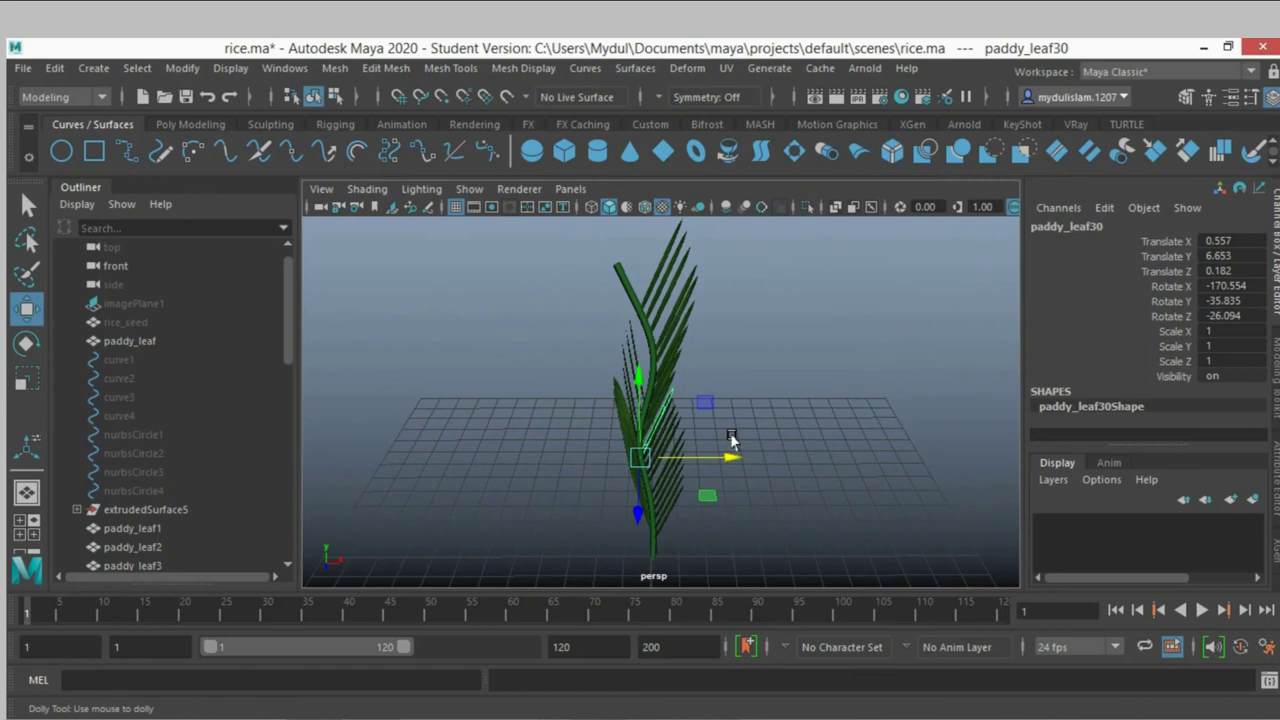
pyautogui.scroll(3, 757, 486)
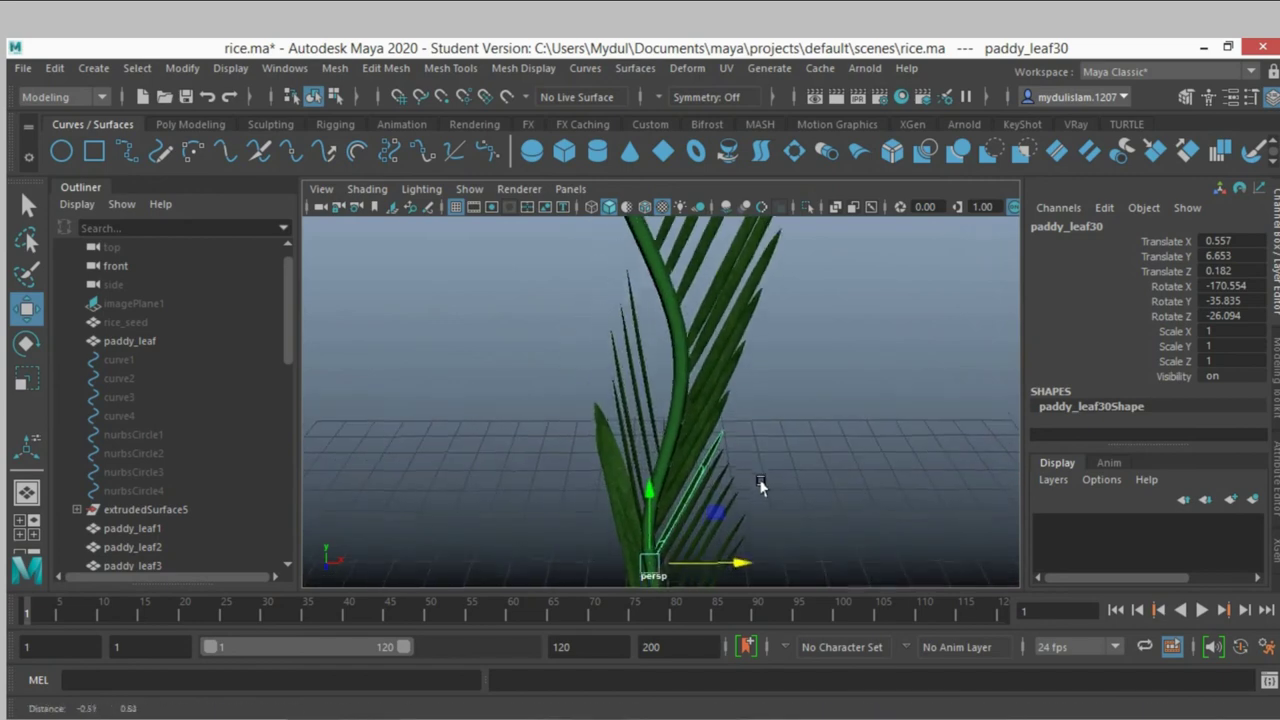
pyautogui.scroll(-3, 757, 482)
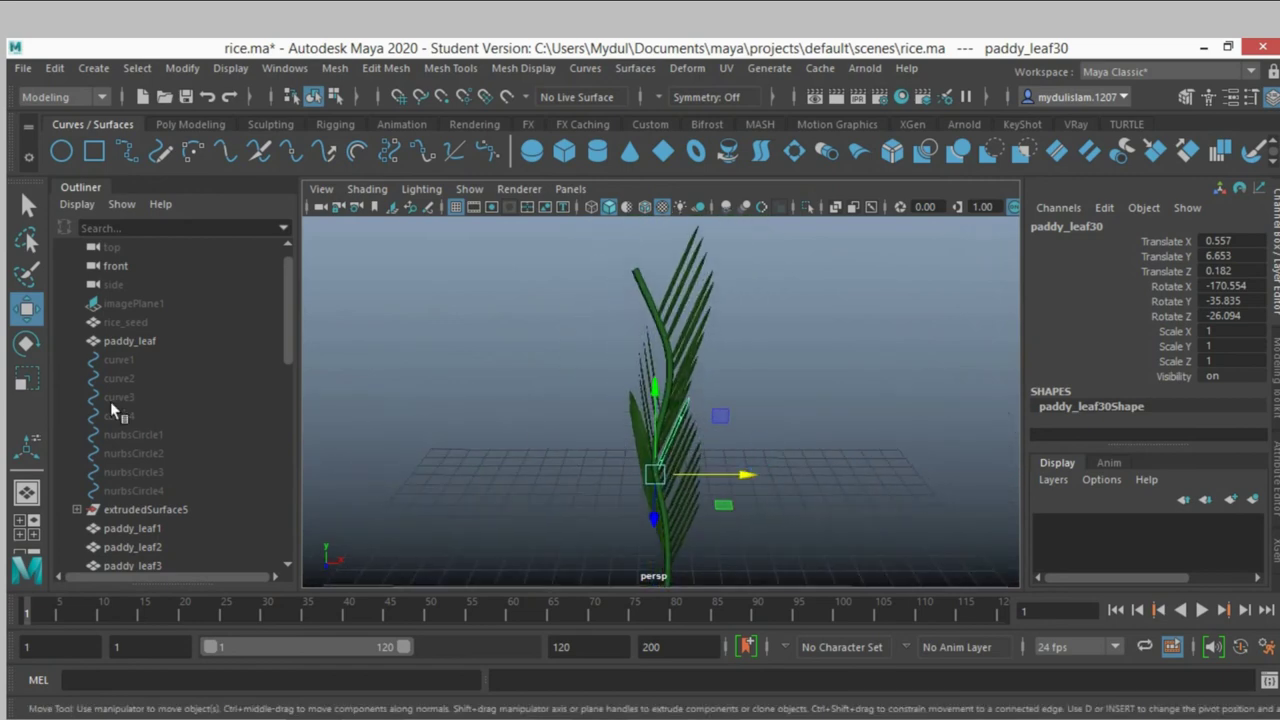
# Select all the leaf blades and combine them into one mesh, paddy_leaf31
pyautogui.moveTo(570, 268); pyautogui.dragTo(790, 558)
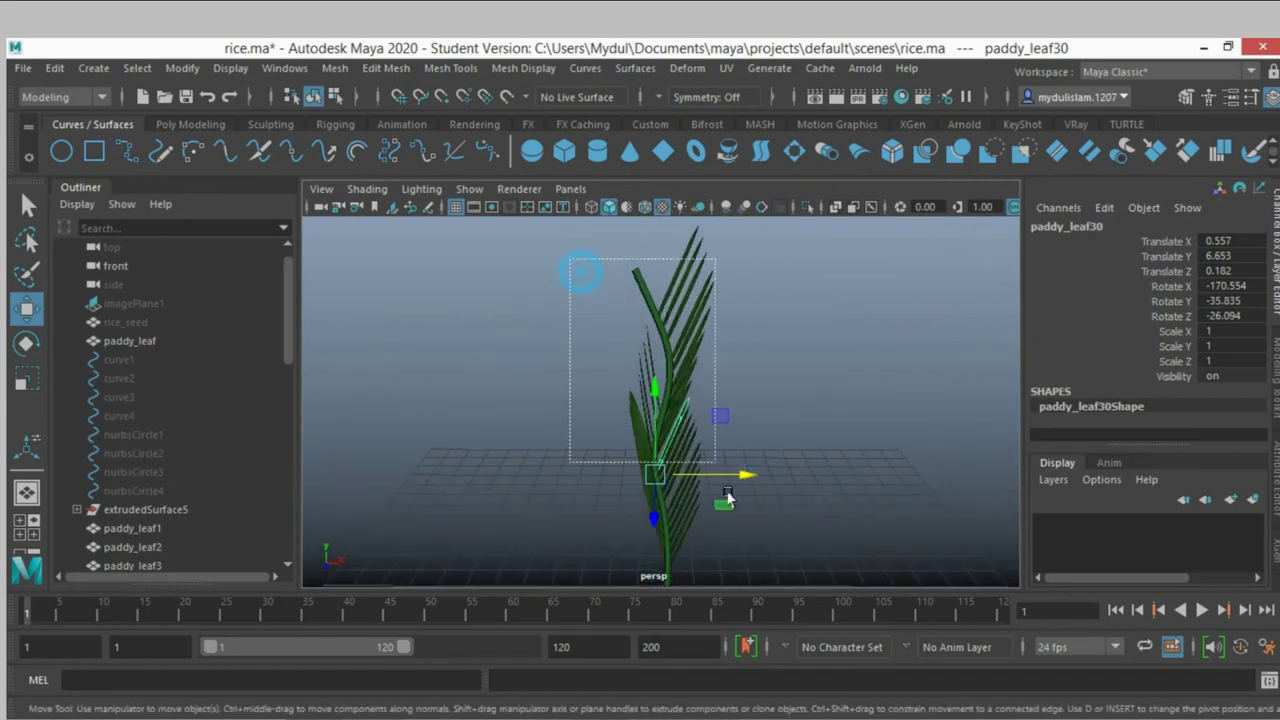
pyautogui.moveTo(772, 475)
pyautogui.keyDown('alt'); pyautogui.mouseDown()
pyautogui.moveTo(728, 471)
pyautogui.moveTo(737, 443)
pyautogui.mouseUp(); pyautogui.keyUp('alt')
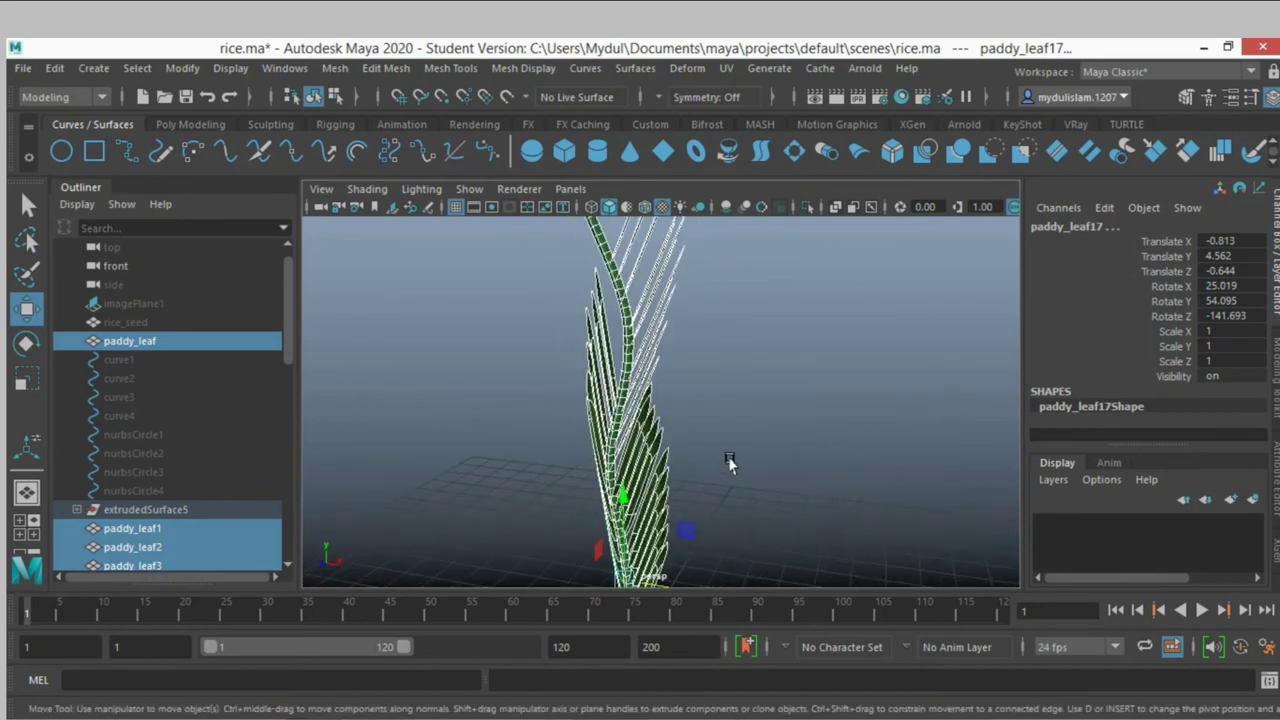
pyautogui.click(335, 69)
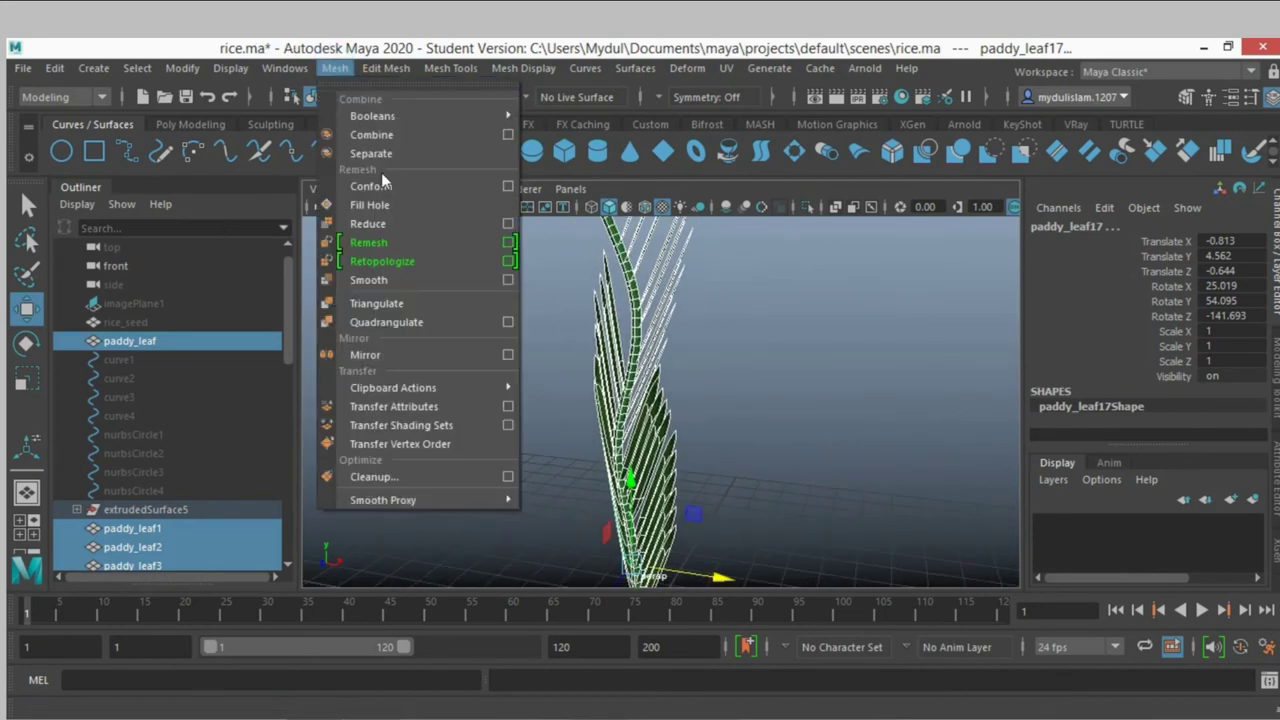
pyautogui.click(371, 134)
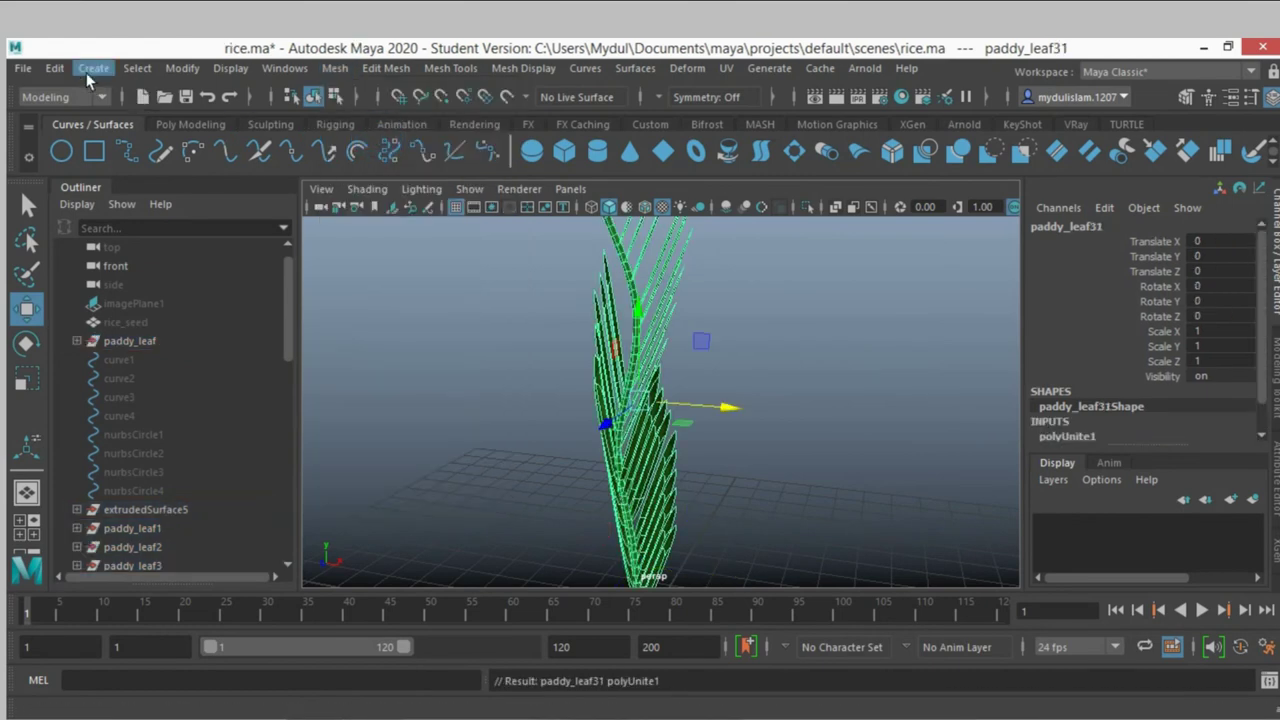
# Delete paddy_leaf31's construction history and select rice_seed in the Outliner
pyautogui.click(54, 68)
pyautogui.click(240, 290)
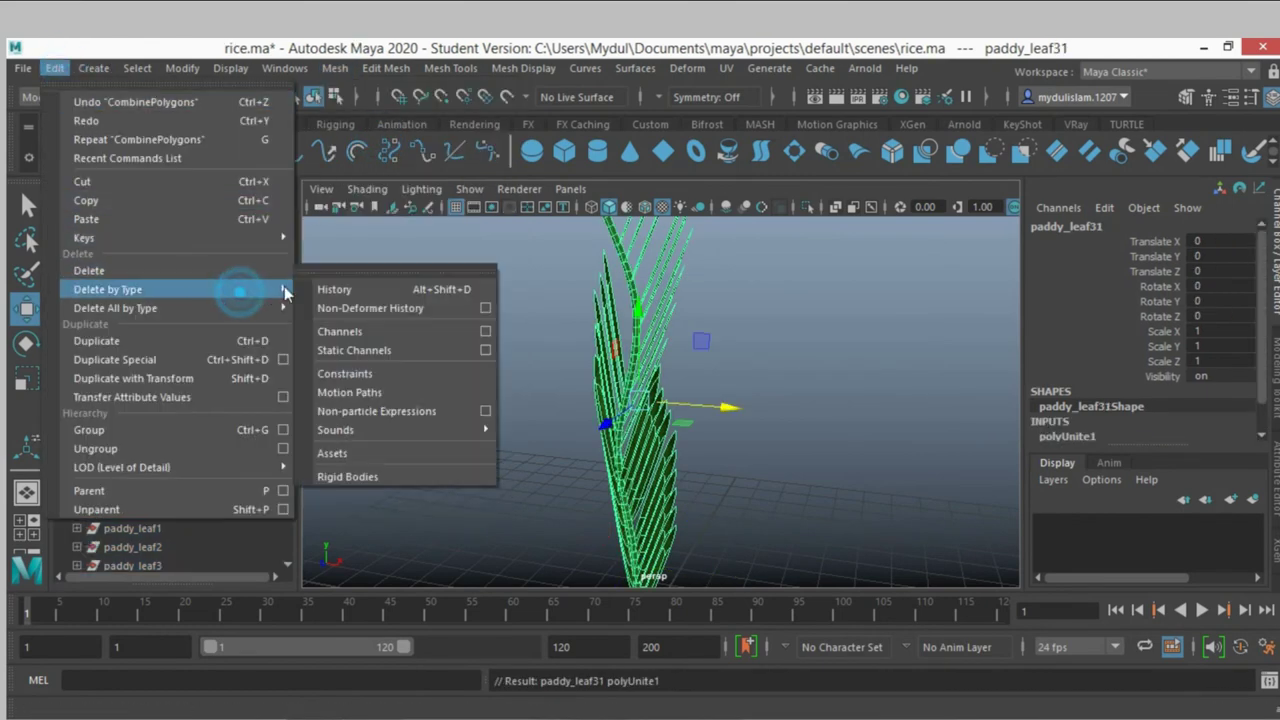
pyautogui.click(320, 289)
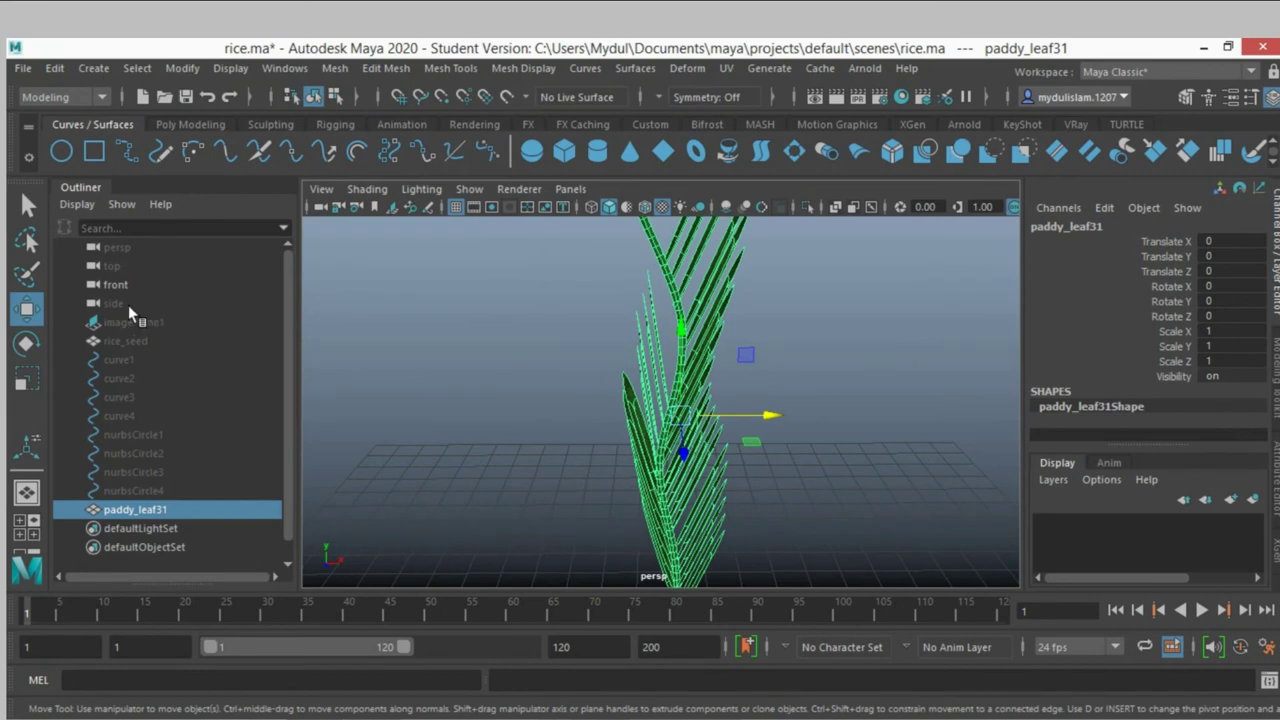
pyautogui.click(136, 342)
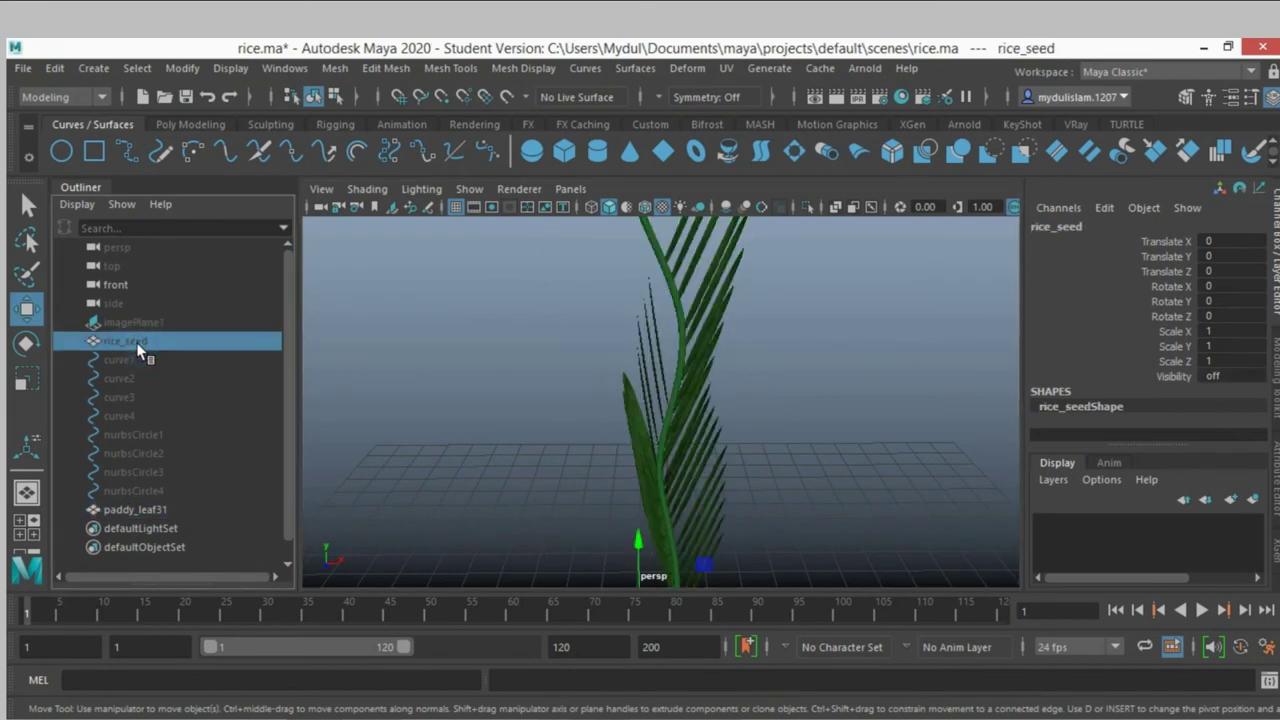
# Unhide rice_seed, raise it to Translate Y 9.663 atop the stem, and bring up Assign New Material
pyautogui.press('h')
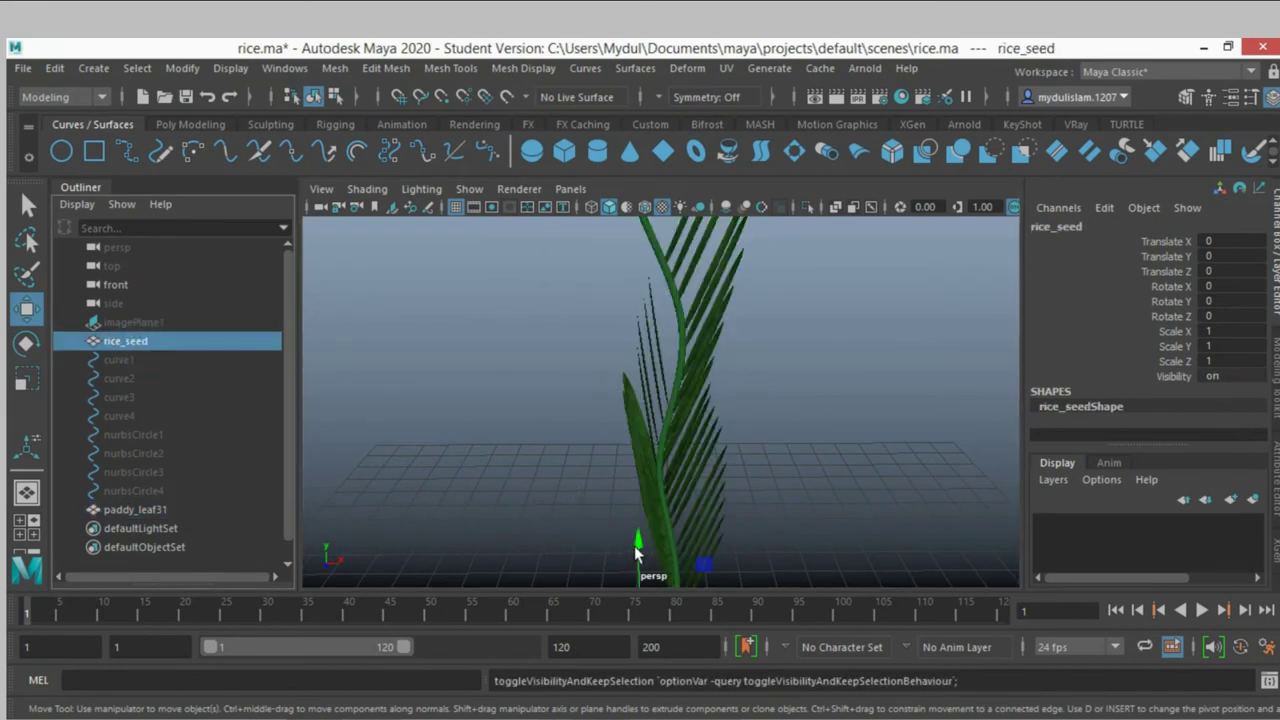
pyautogui.scroll(-3, 636, 551)
pyautogui.moveTo(645, 484); pyautogui.dragTo(696, 342)
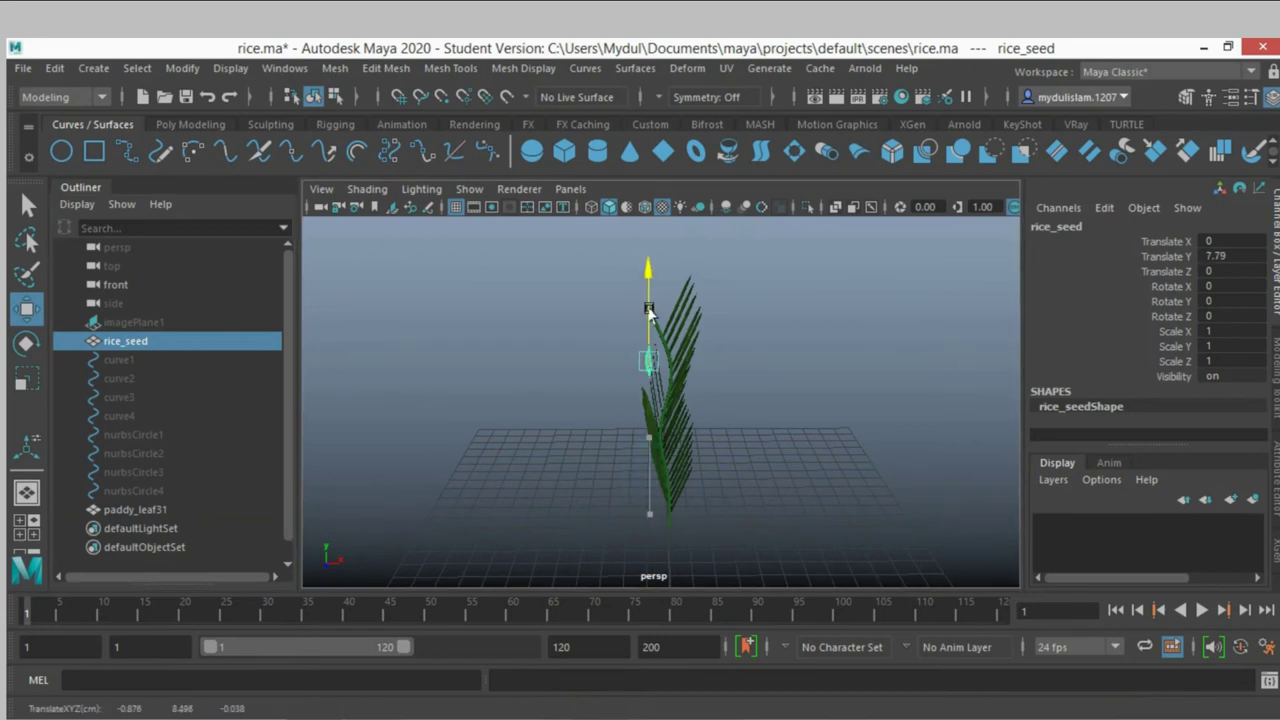
pyautogui.scroll(5, 696, 342)
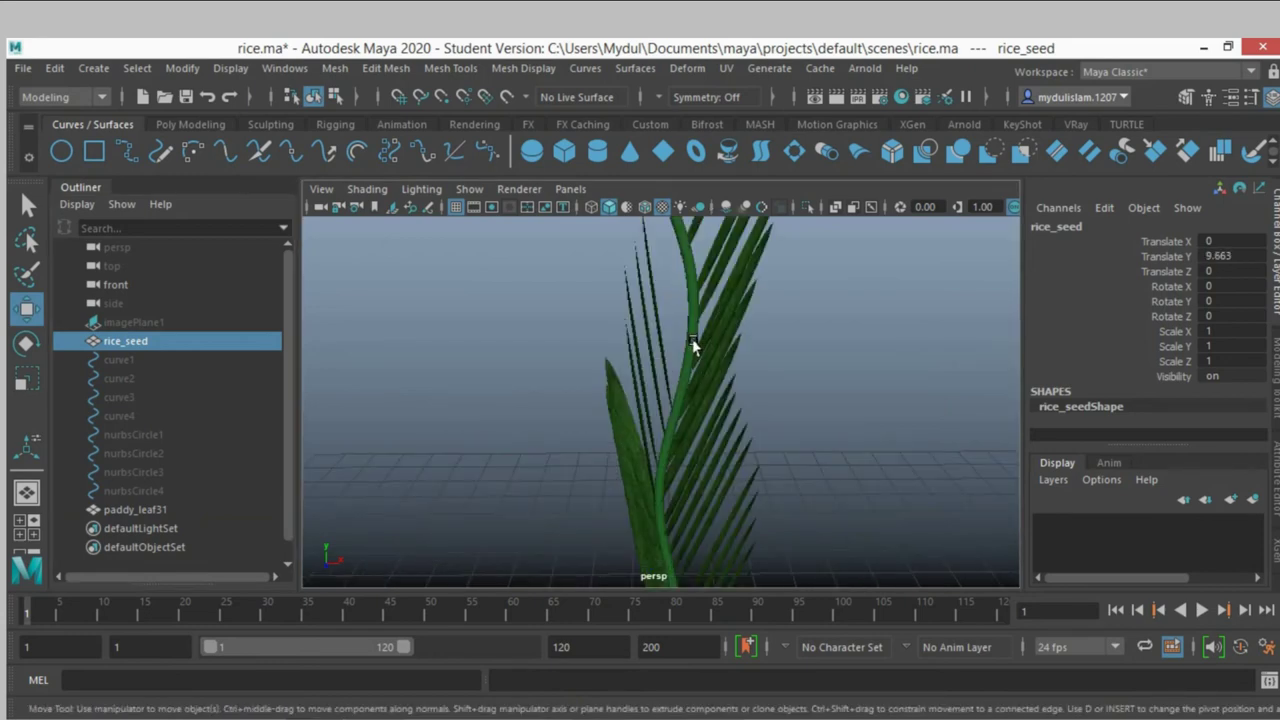
pyautogui.moveTo(690, 345)
pyautogui.keyDown('alt'); pyautogui.mouseDown()
pyautogui.moveTo(700, 443)
pyautogui.moveTo(694, 471)
pyautogui.moveTo(680, 463)
pyautogui.mouseUp(); pyautogui.keyUp('alt')
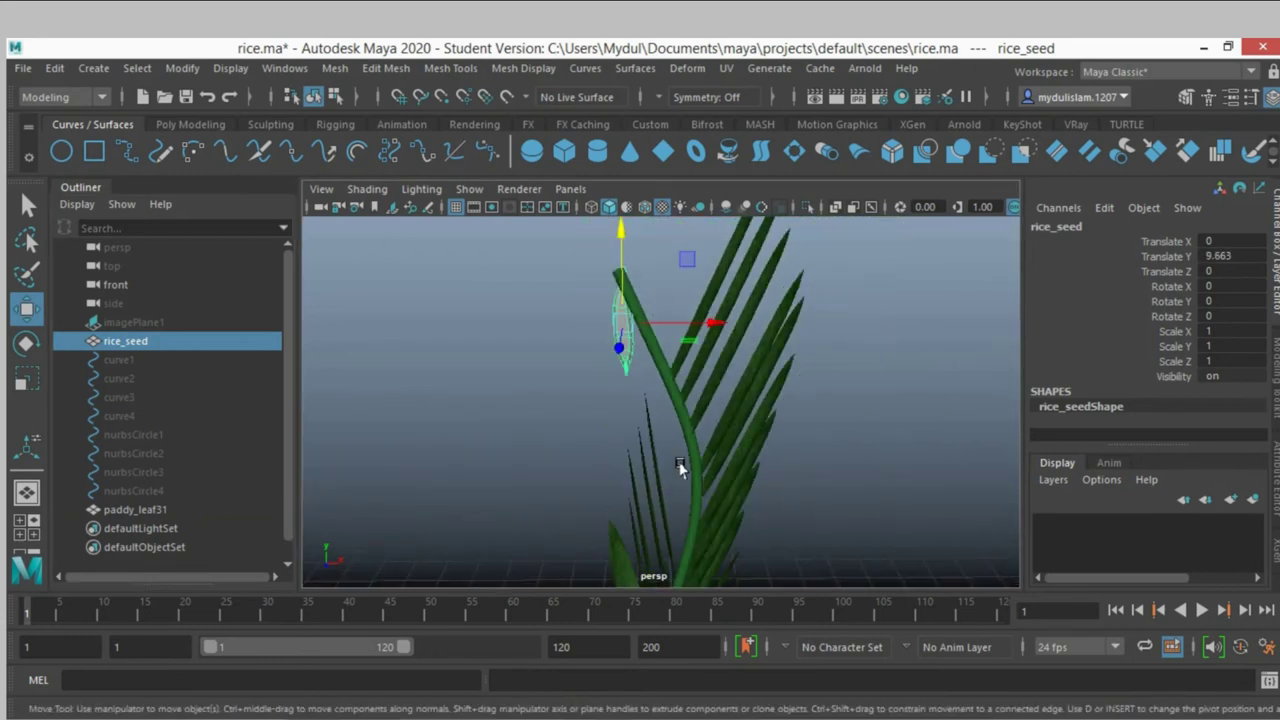
pyautogui.moveTo(636, 366); pyautogui.dragTo(660, 705, button='right')
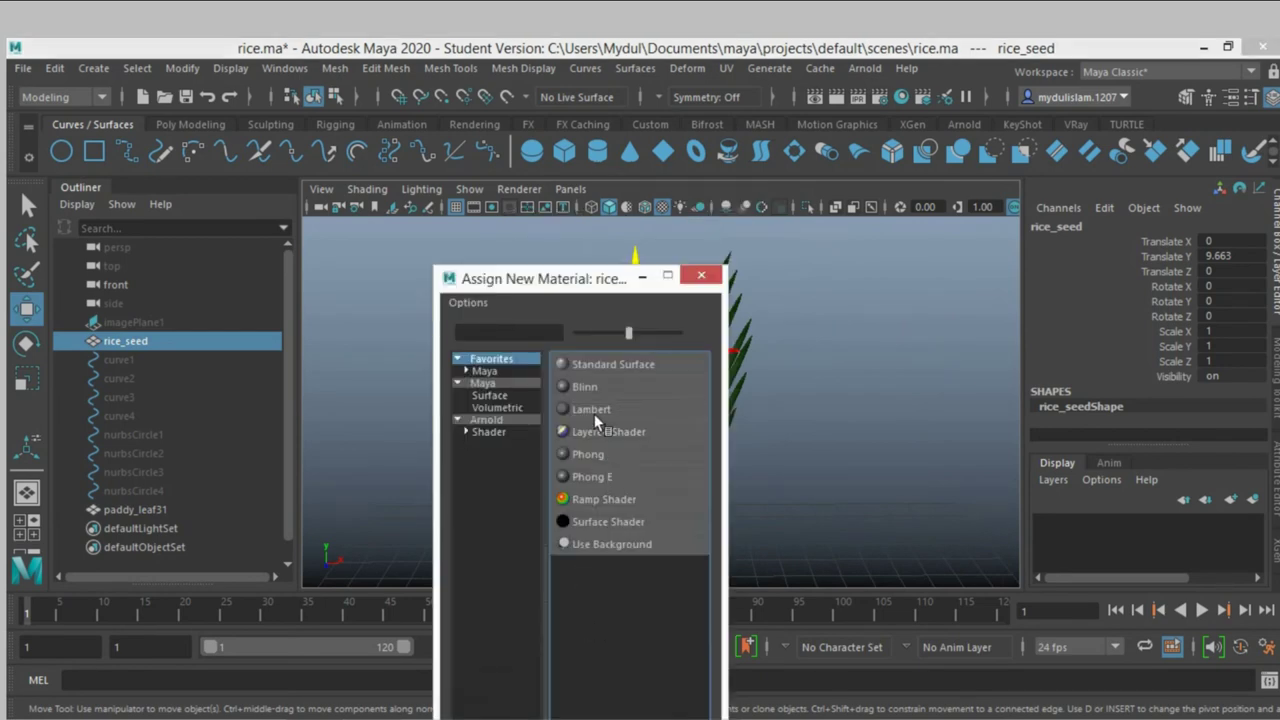
# Assign rice_seed a Lambert material, lambert4, with a ramp1 texture driving its Color
pyautogui.click(593, 409)
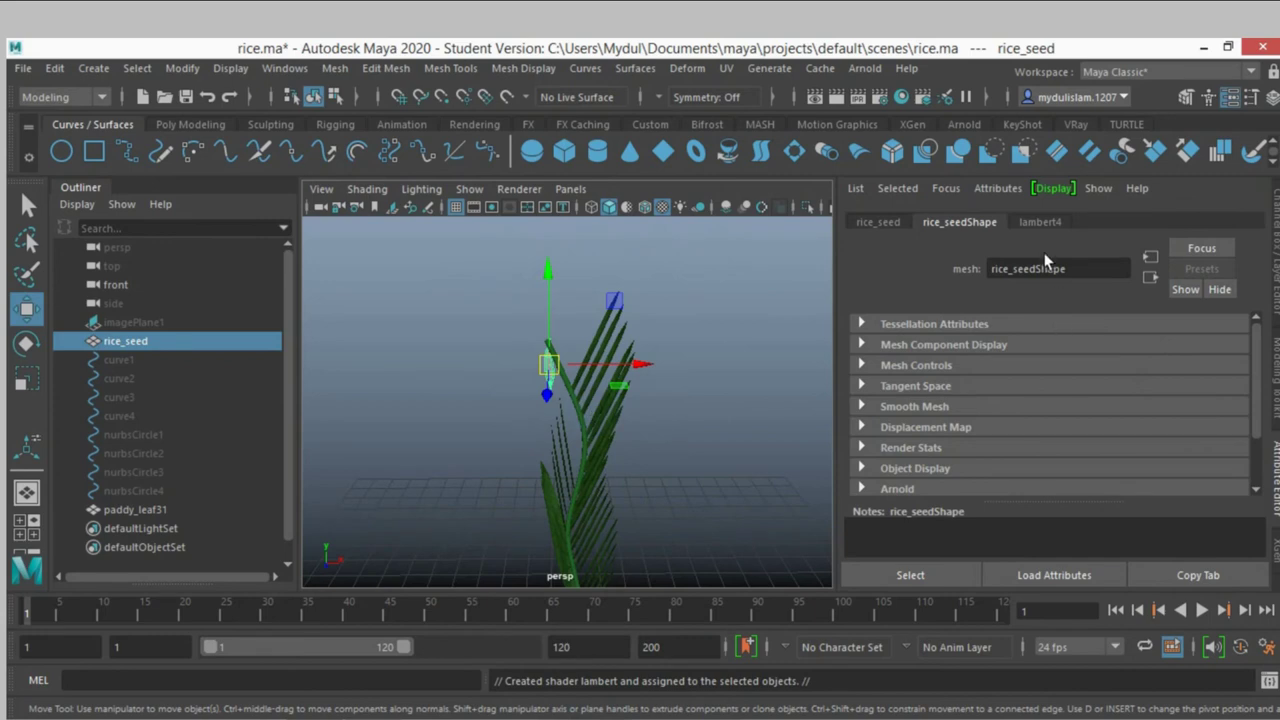
pyautogui.click(1033, 223)
pyautogui.click(1008, 435)
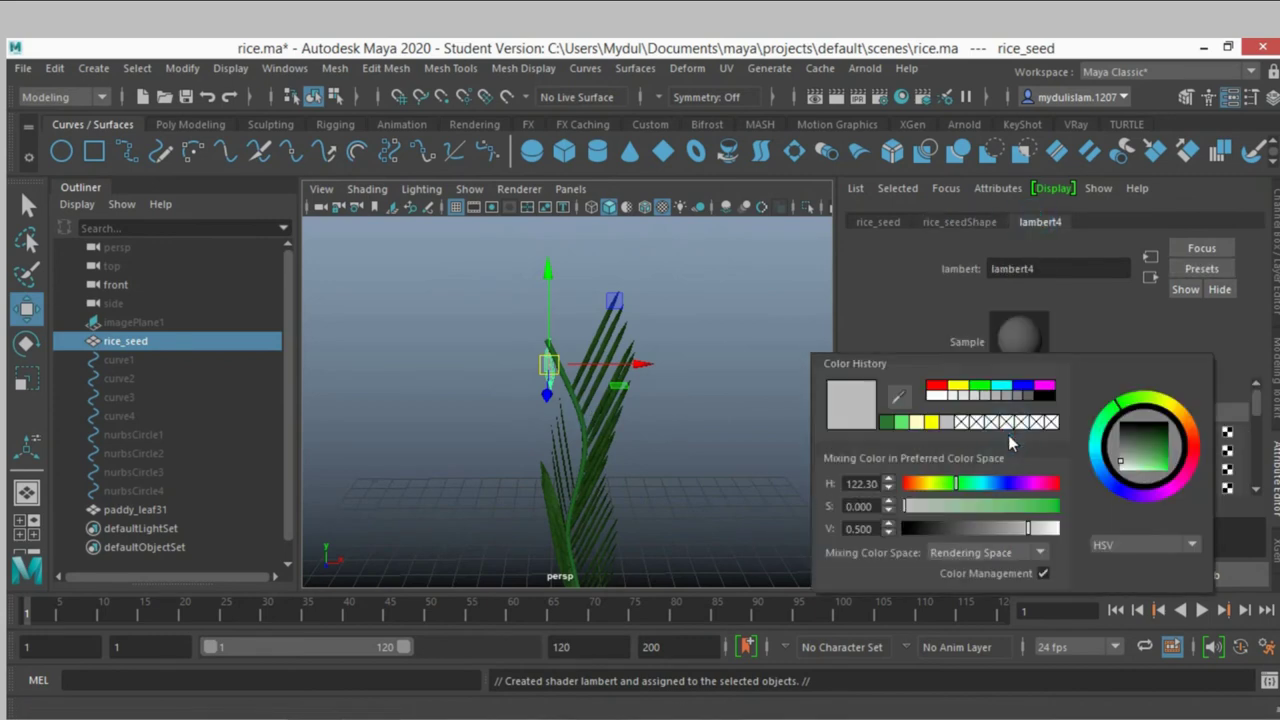
pyautogui.click(1226, 433)
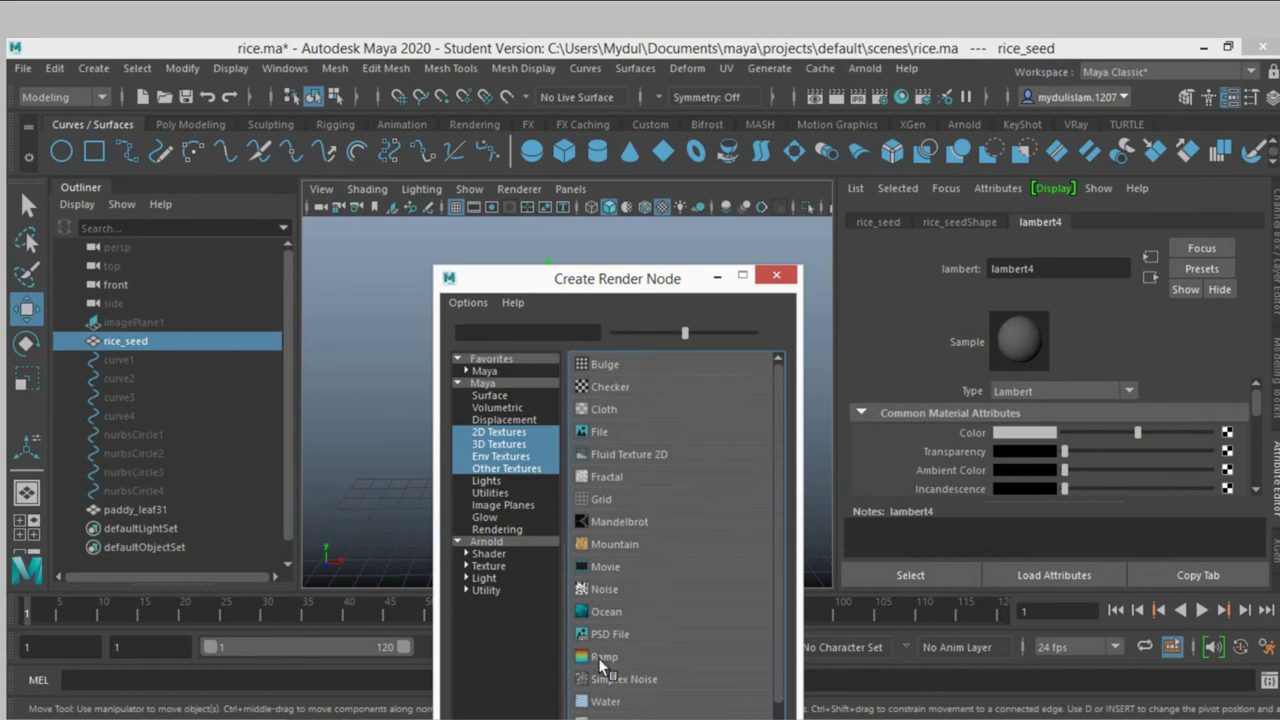
pyautogui.click(602, 658)
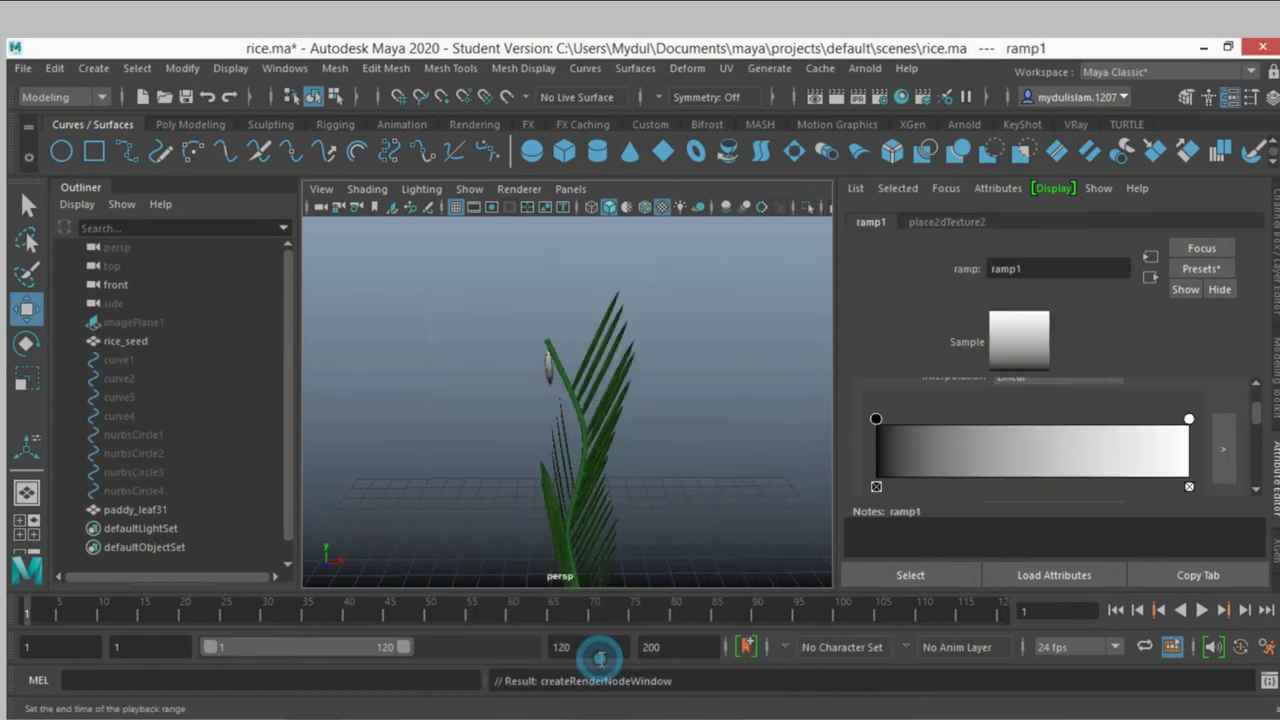
pyautogui.click(876, 420)
pyautogui.scroll(-1, 990, 455)
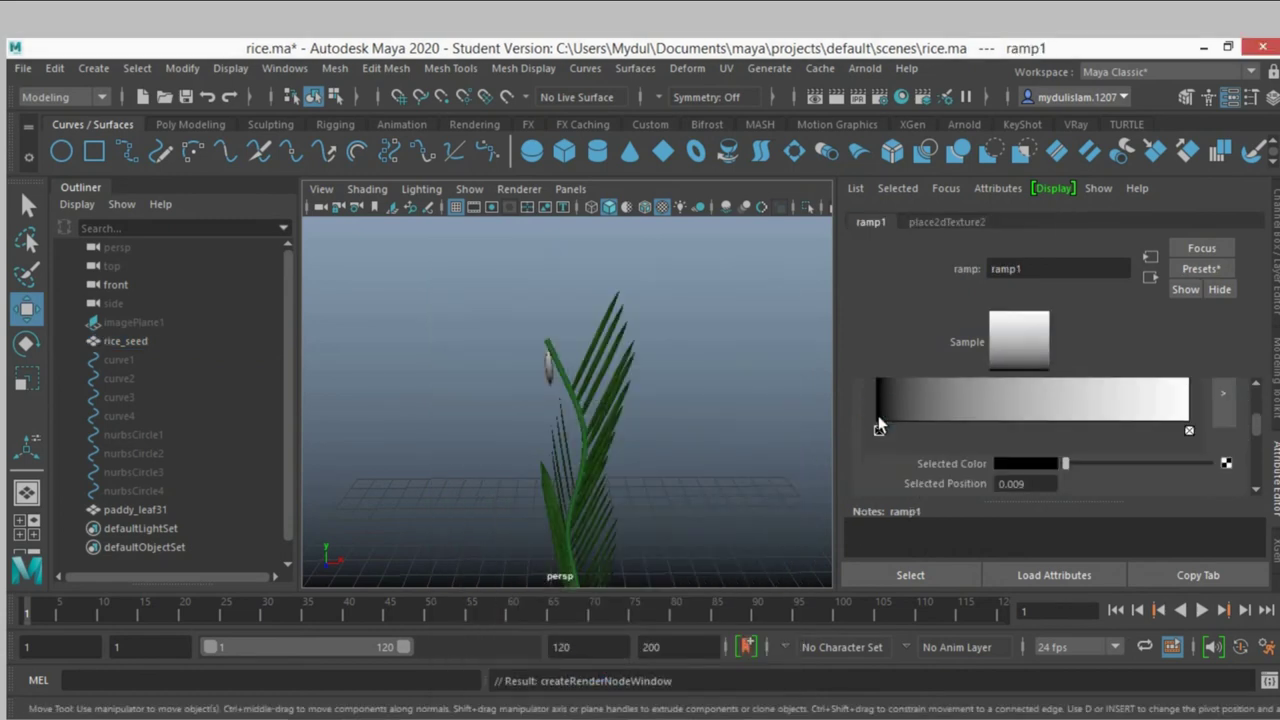
pyautogui.click(1008, 461)
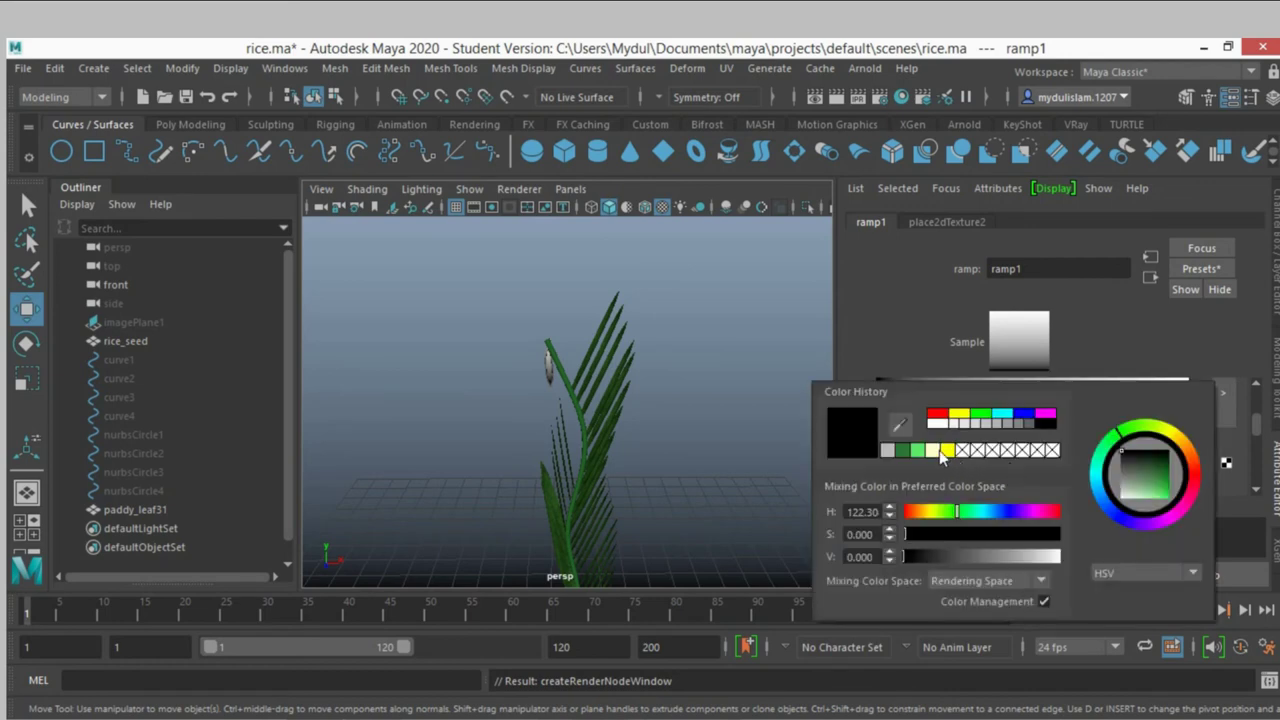
# Make ramp1's left stop yellow, add a second yellow stop, and push the white stop toward the end
pyautogui.click(946, 452)
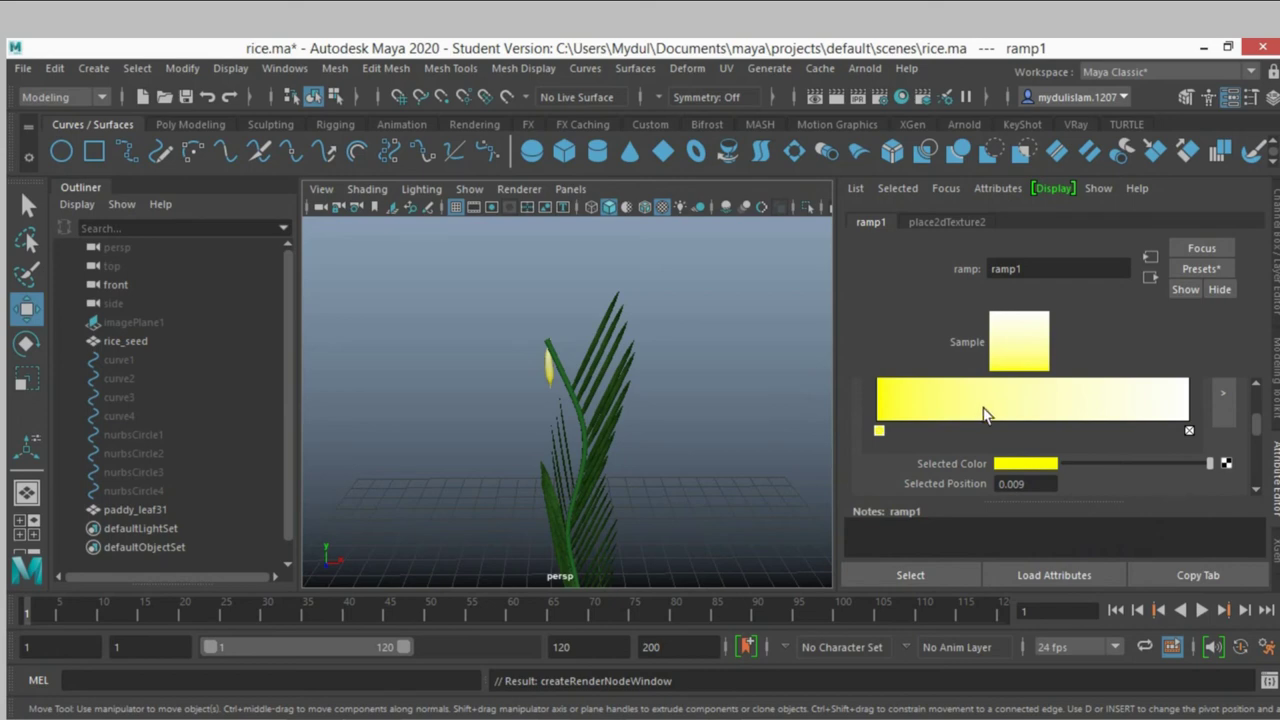
pyautogui.scroll(1, 1004, 446)
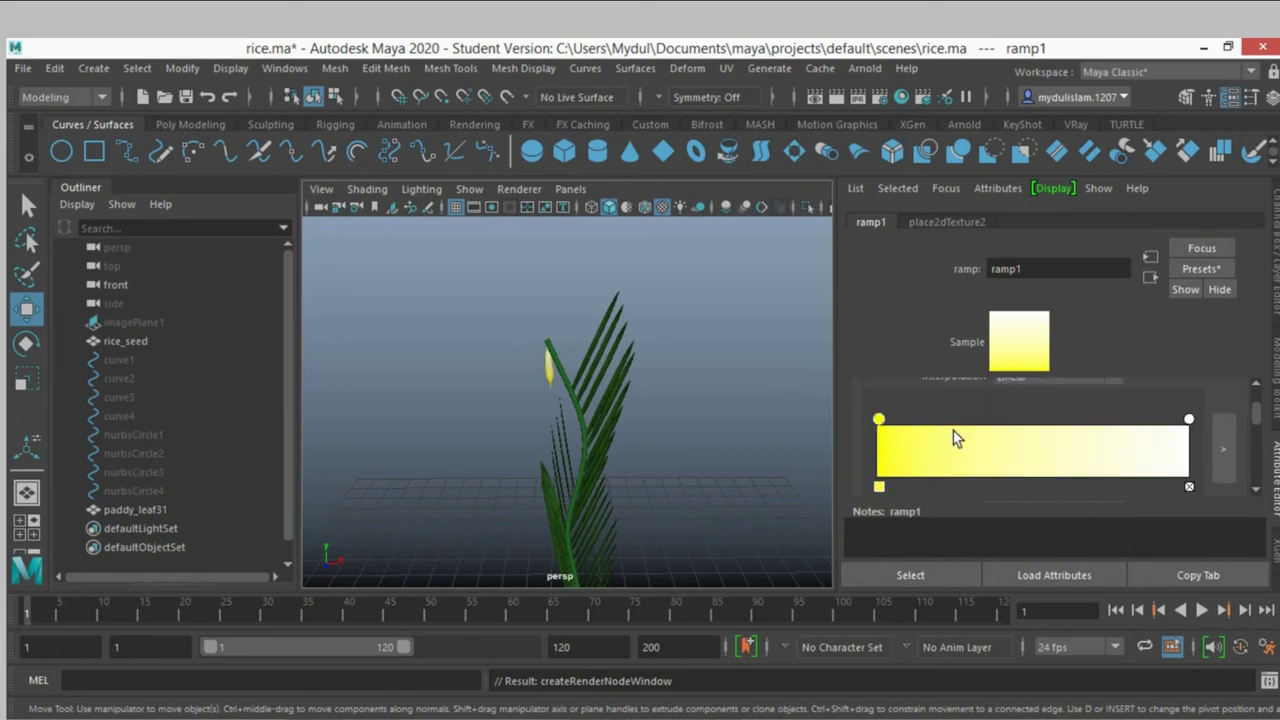
pyautogui.moveTo(941, 432); pyautogui.dragTo(1116, 448)
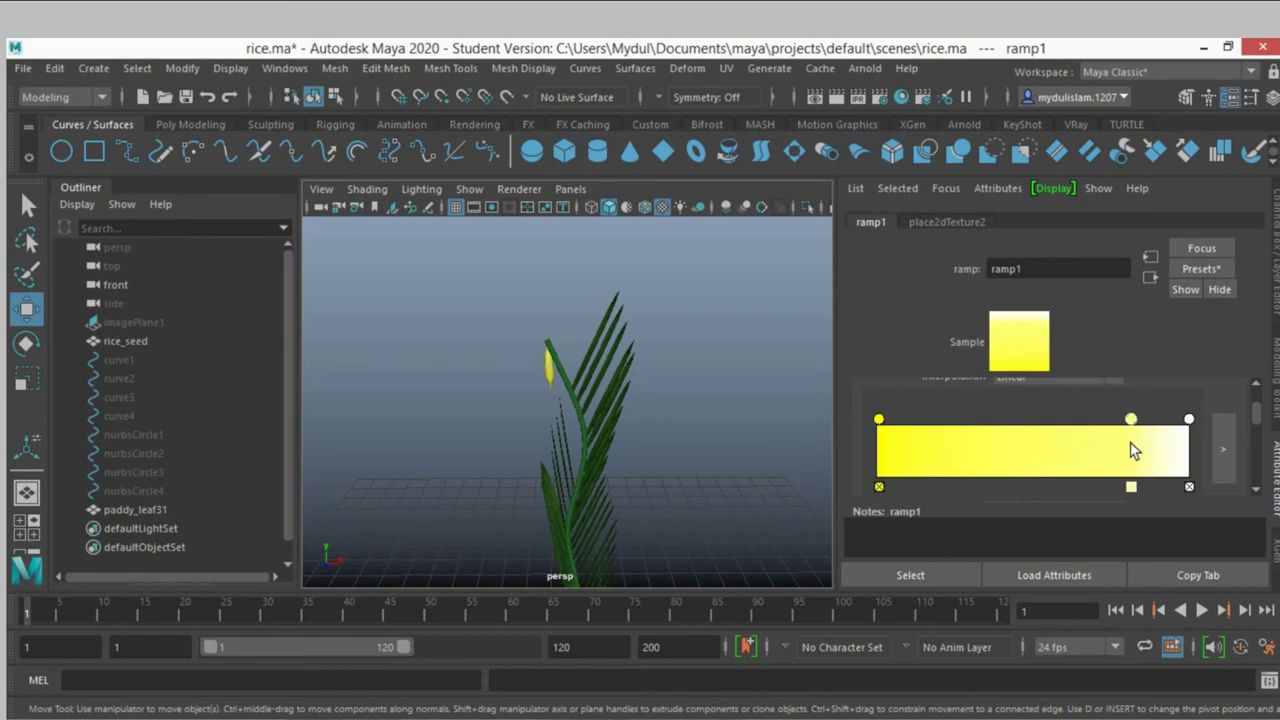
pyautogui.moveTo(1188, 420)
pyautogui.mouseDown()
pyautogui.moveTo(906, 468)
pyautogui.moveTo(1178, 460)
pyautogui.mouseUp()
pyautogui.scroll(5, 665, 420)
pyautogui.scroll(3, 665, 420)
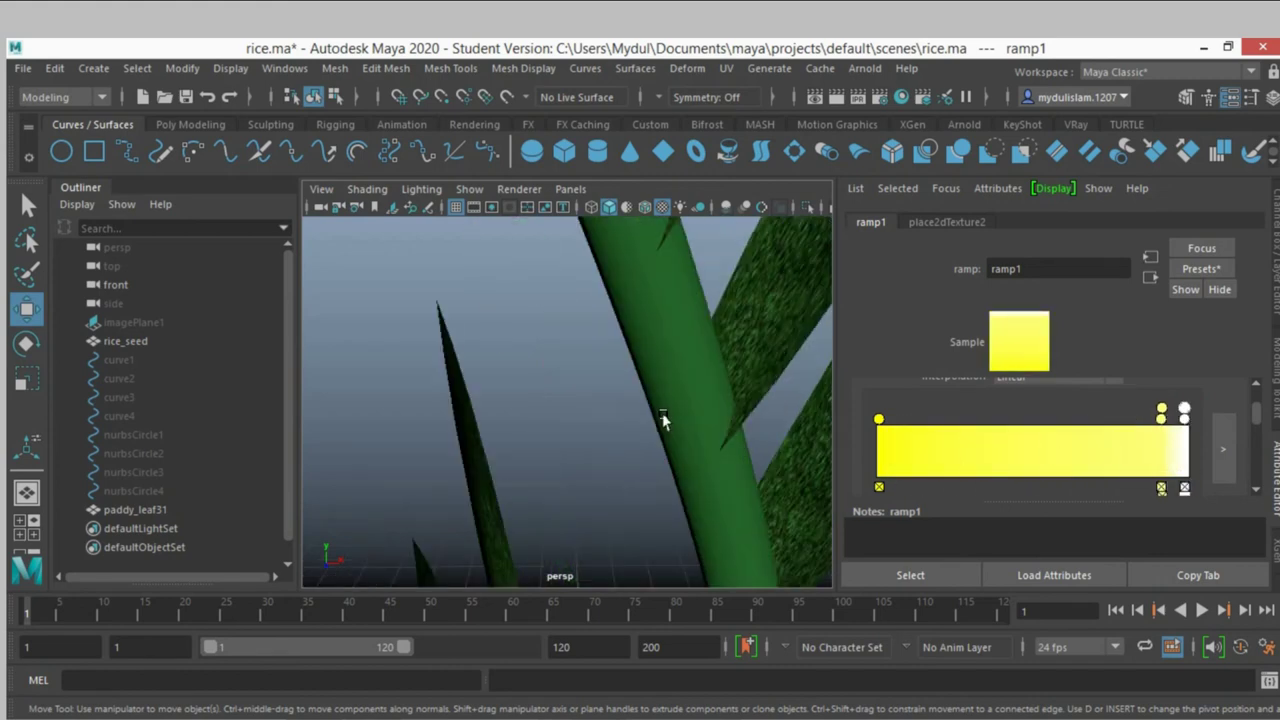
pyautogui.scroll(-6, 665, 420)
# Move rice_seed's pivot down to the base of the seed
pyautogui.click(536, 364)
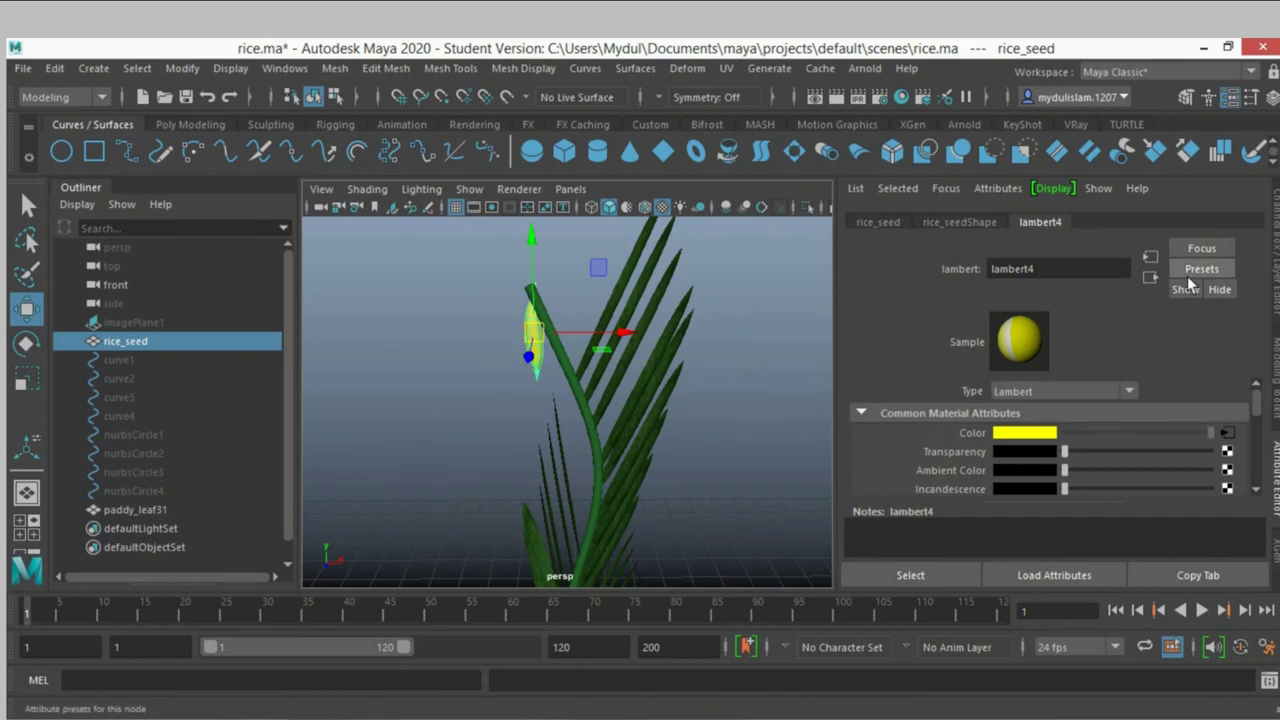
pyautogui.hotkey('ctrl', 'a')
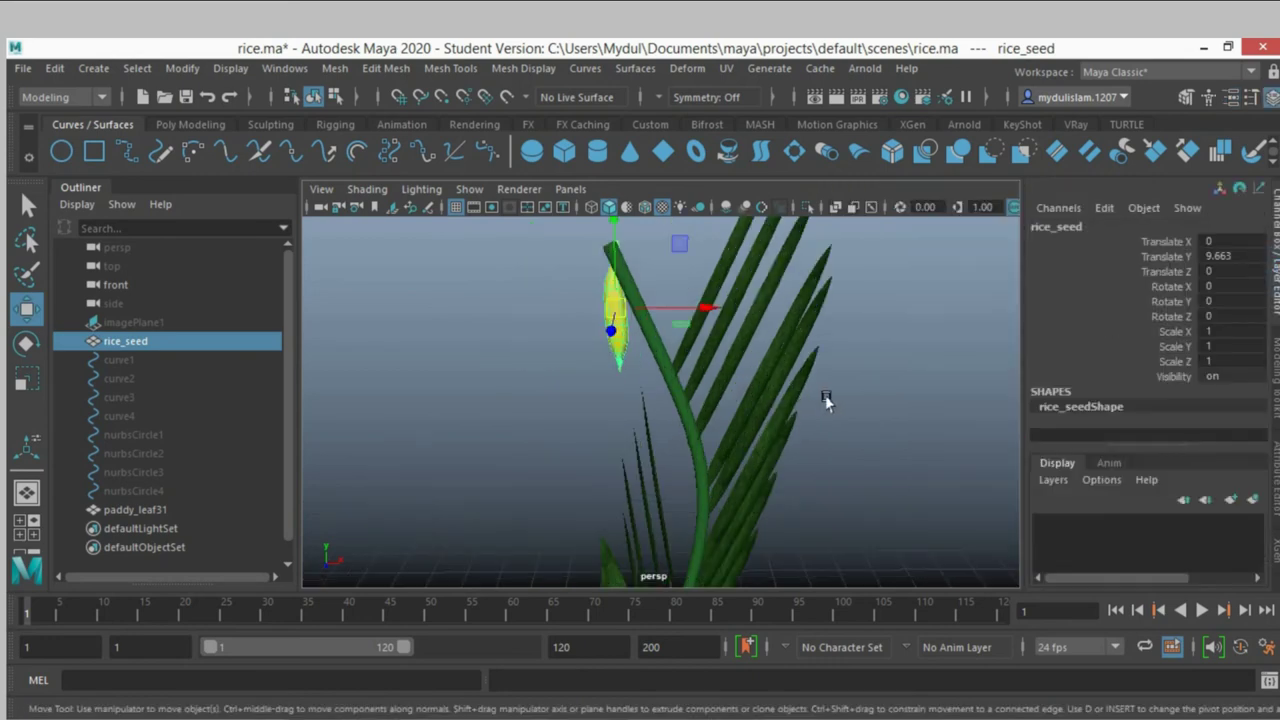
pyautogui.moveTo(826, 402)
pyautogui.keyDown('alt'); pyautogui.mouseDown()
pyautogui.moveTo(749, 431)
pyautogui.moveTo(771, 414)
pyautogui.mouseUp(); pyautogui.keyUp('alt')
pyautogui.scroll(5, 780, 415)
pyautogui.scroll(-5, 790, 415)
pyautogui.scroll(-1, 775, 420)
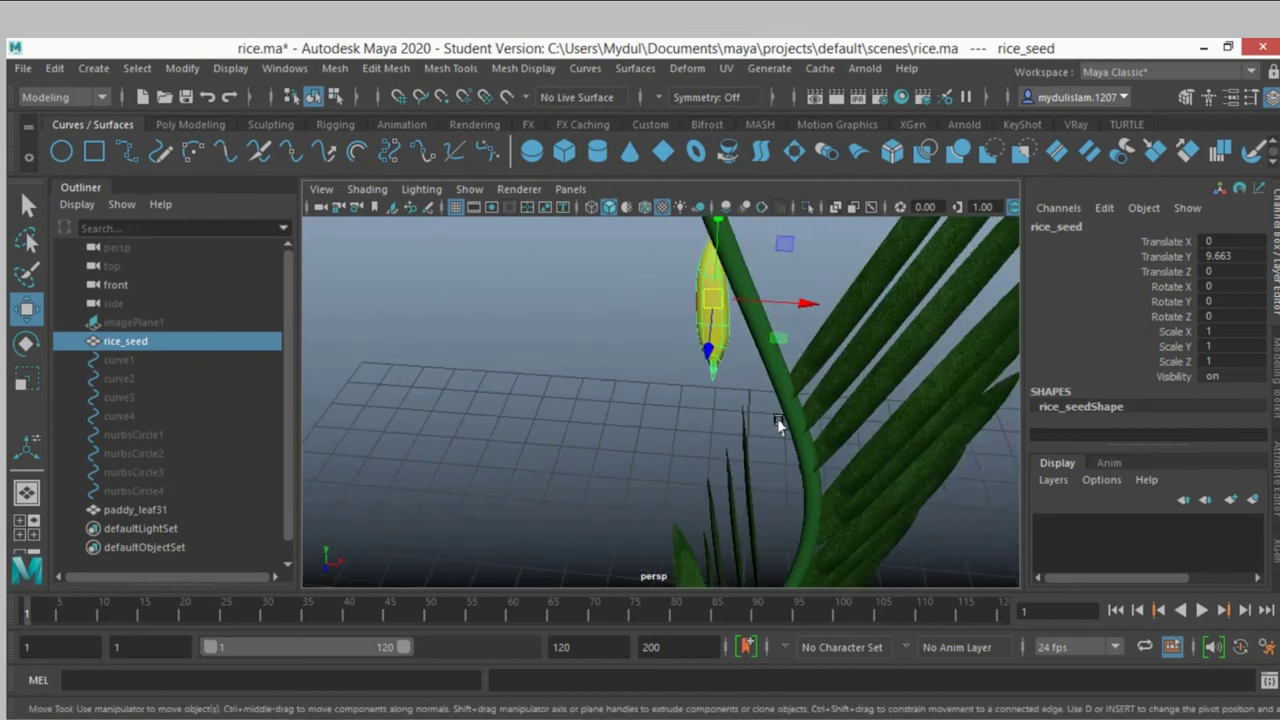
pyautogui.press('d')
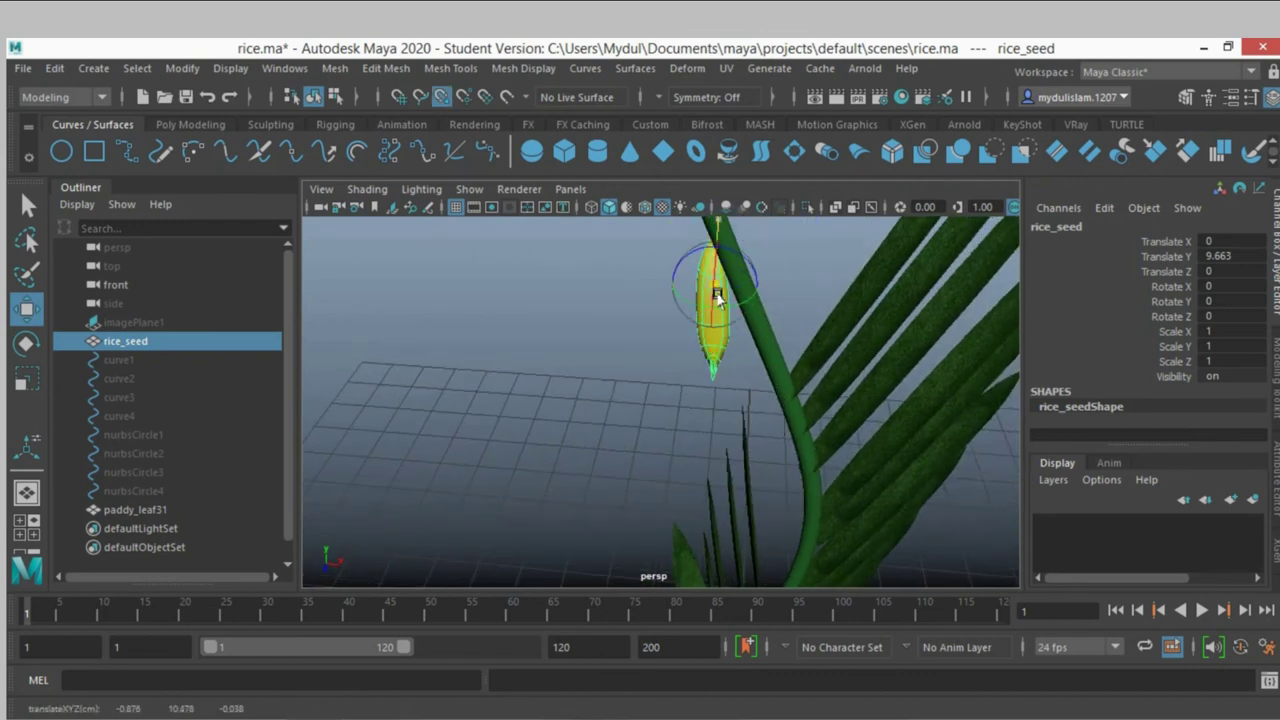
pyautogui.moveTo(712, 298); pyautogui.dragTo(716, 387)
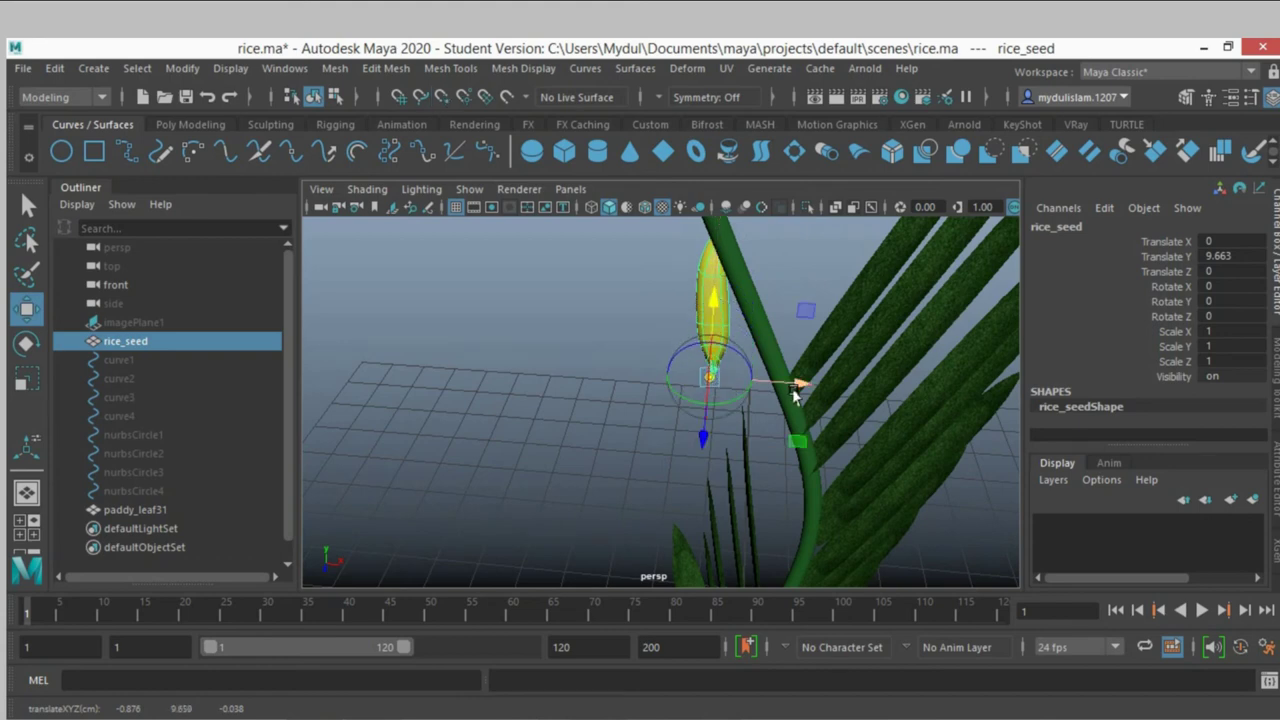
pyautogui.press('d')
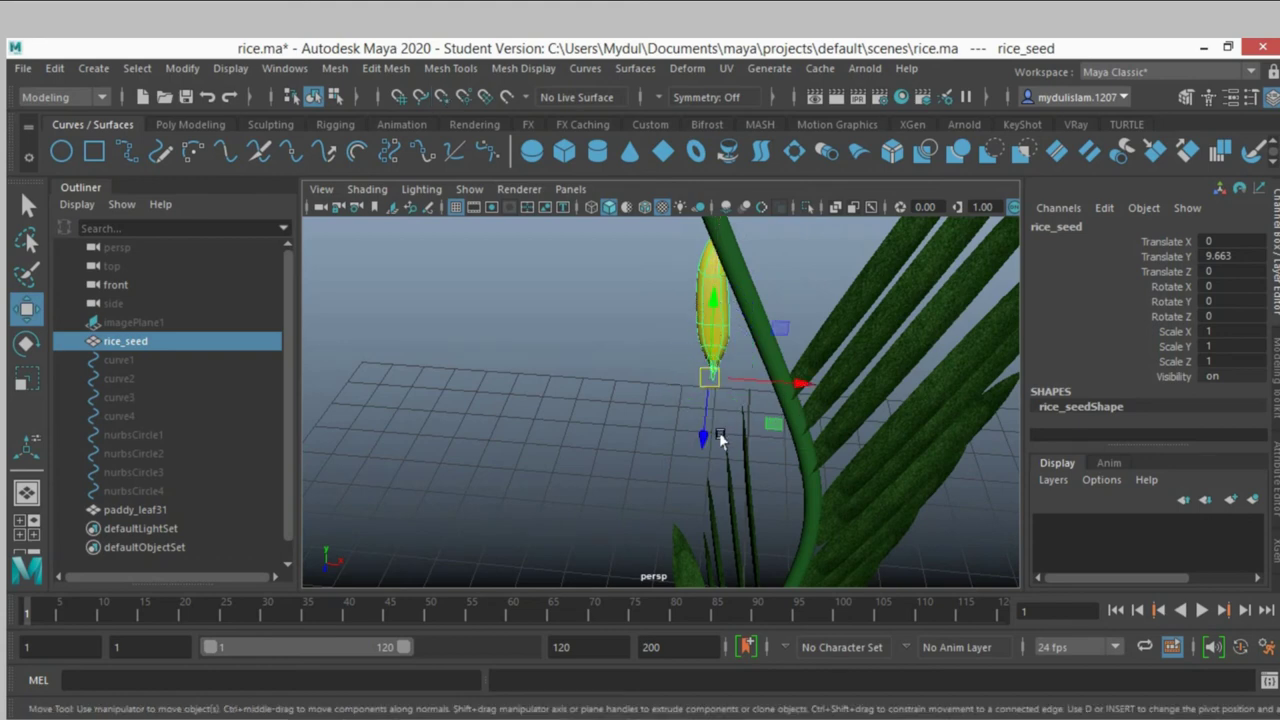
# Place the seed at the stem tip (0.555, 9.73, 0), tilted to Rotate Z -22.266
pyautogui.moveTo(742, 420)
pyautogui.keyDown('alt'); pyautogui.mouseDown()
pyautogui.moveTo(652, 480)
pyautogui.moveTo(663, 471)
pyautogui.moveTo(594, 480)
pyautogui.moveTo(607, 474)
pyautogui.mouseUp(); pyautogui.keyUp('alt')
pyautogui.moveTo(474, 472); pyautogui.dragTo(580, 466)
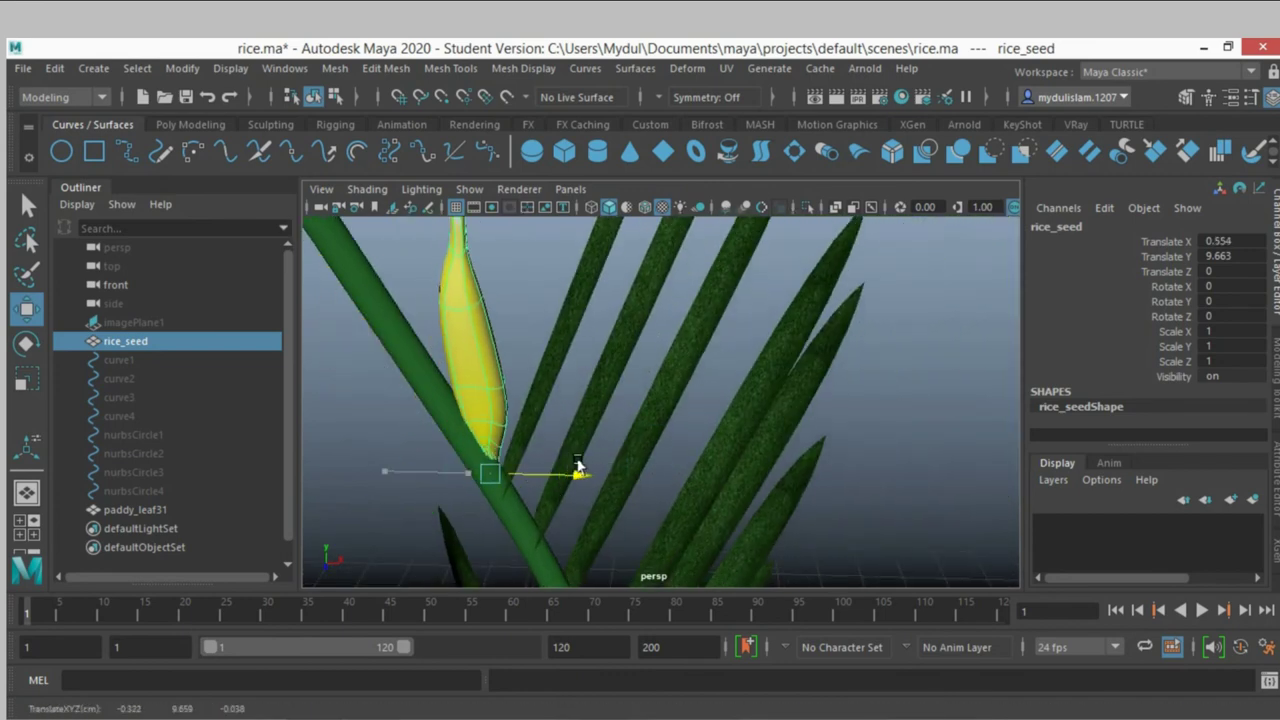
pyautogui.scroll(5, 580, 466)
pyautogui.scroll(-3, 654, 429)
pyautogui.scroll(-3, 654, 432)
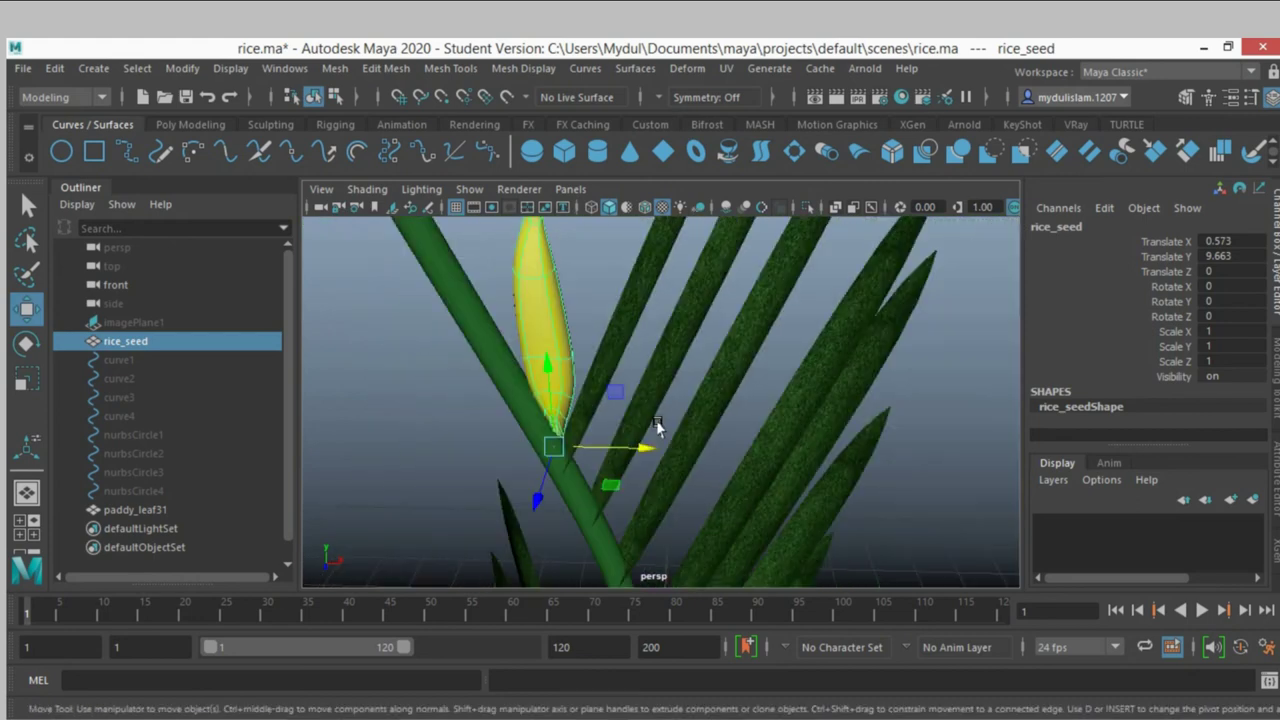
pyautogui.scroll(-1, 651, 414)
pyautogui.moveTo(562, 360); pyautogui.dragTo(563, 337)
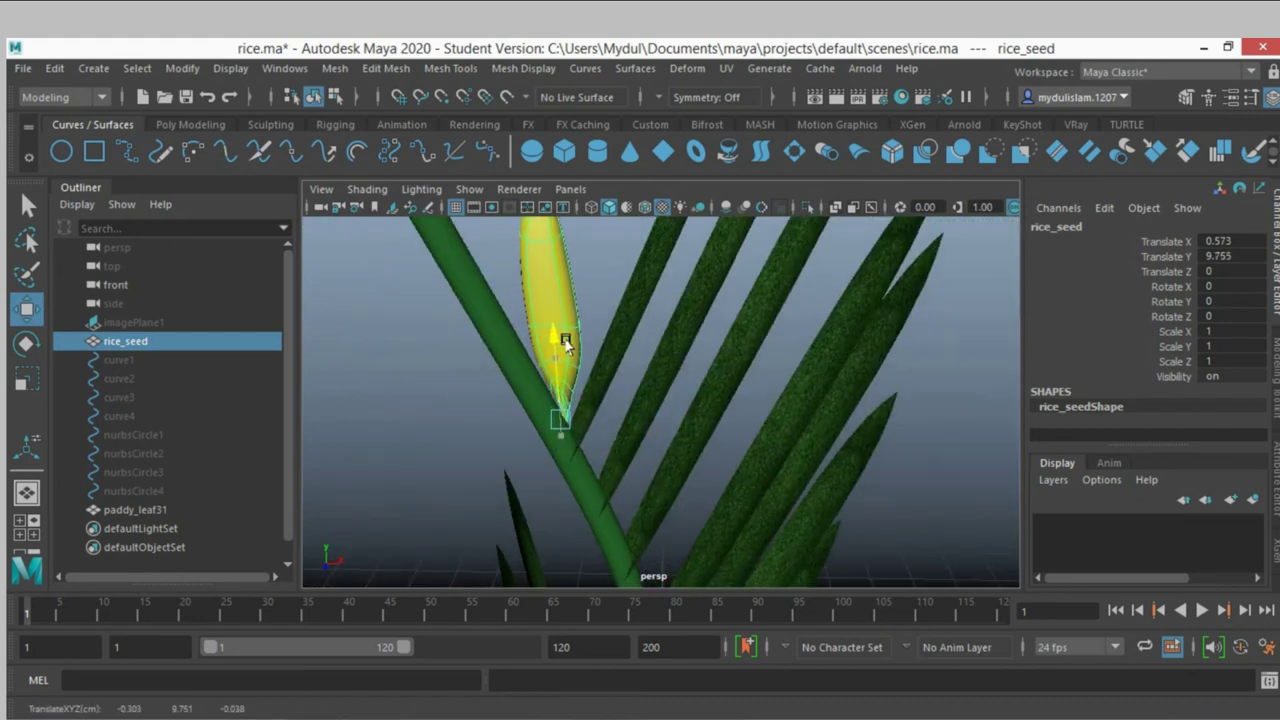
pyautogui.click(27, 343)
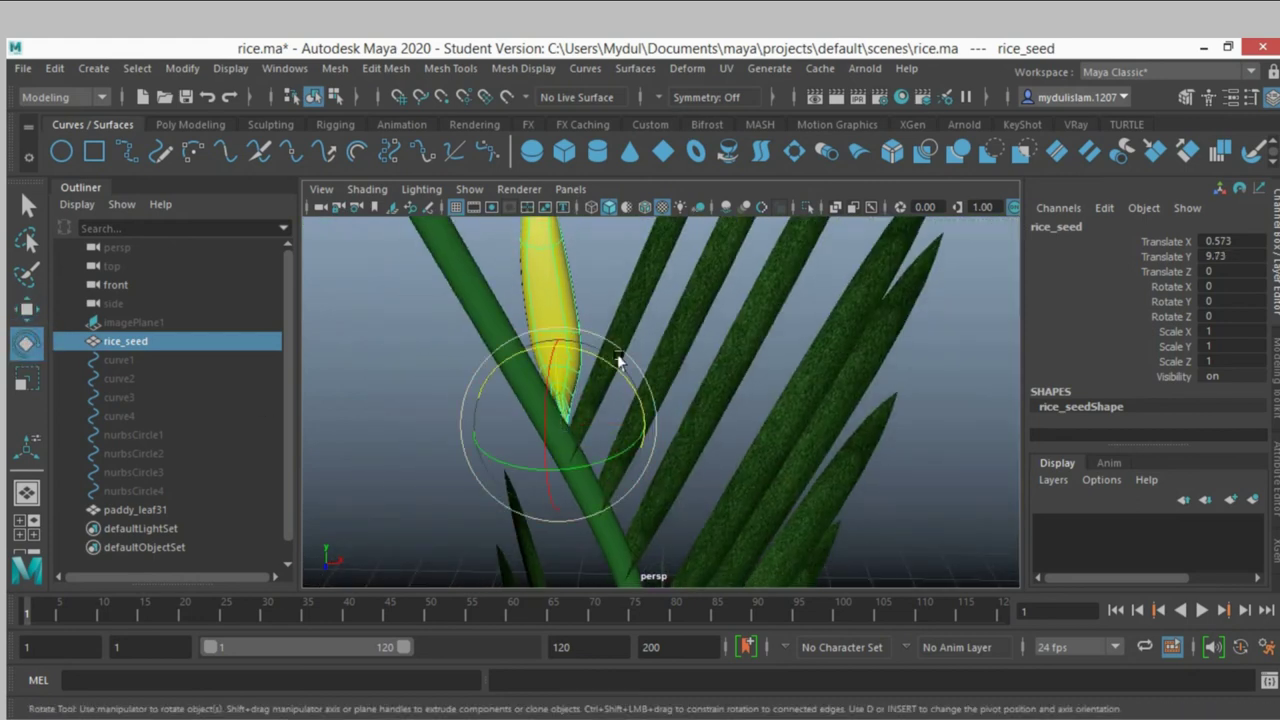
pyautogui.moveTo(604, 356); pyautogui.dragTo(624, 388)
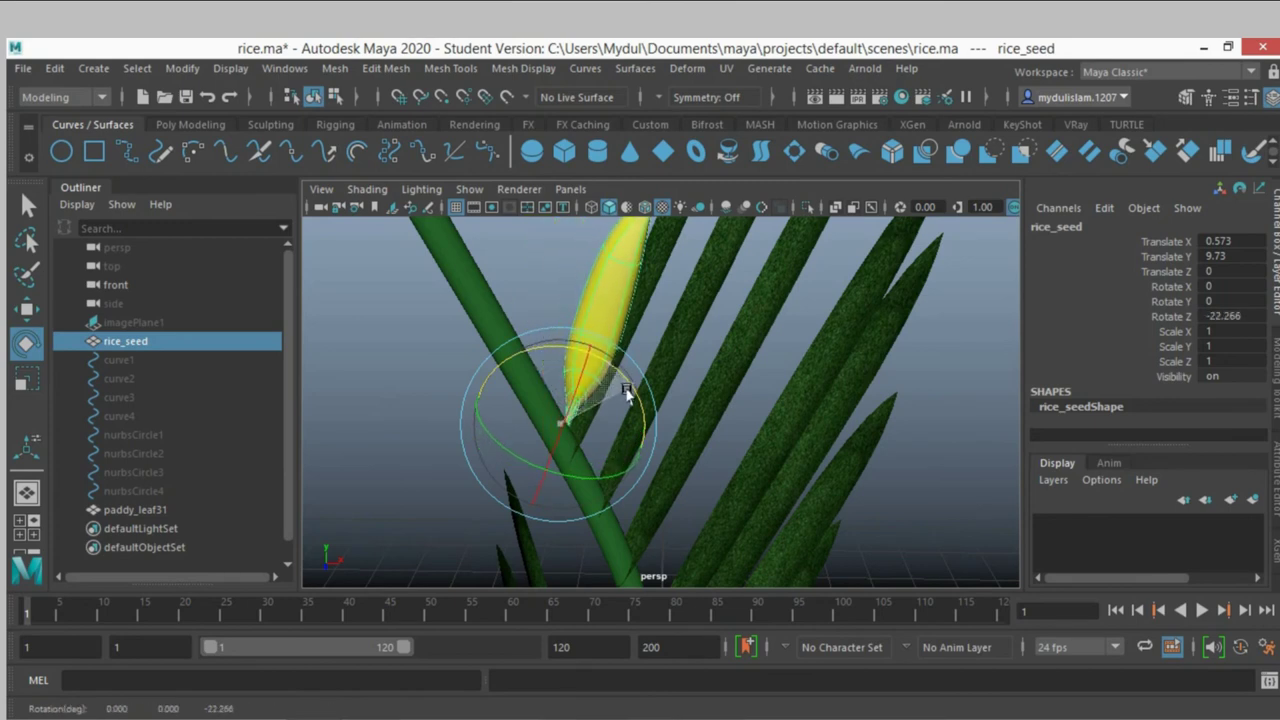
pyautogui.click(27, 308)
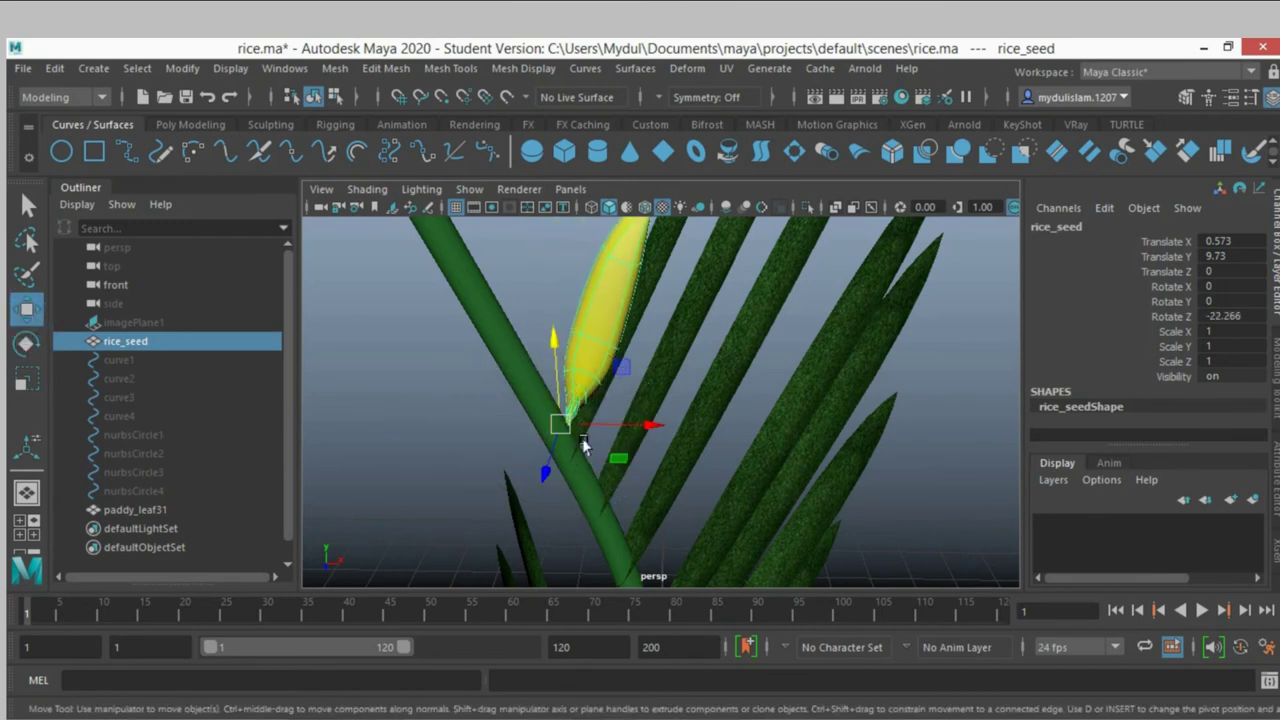
pyautogui.moveTo(655, 430); pyautogui.dragTo(650, 436)
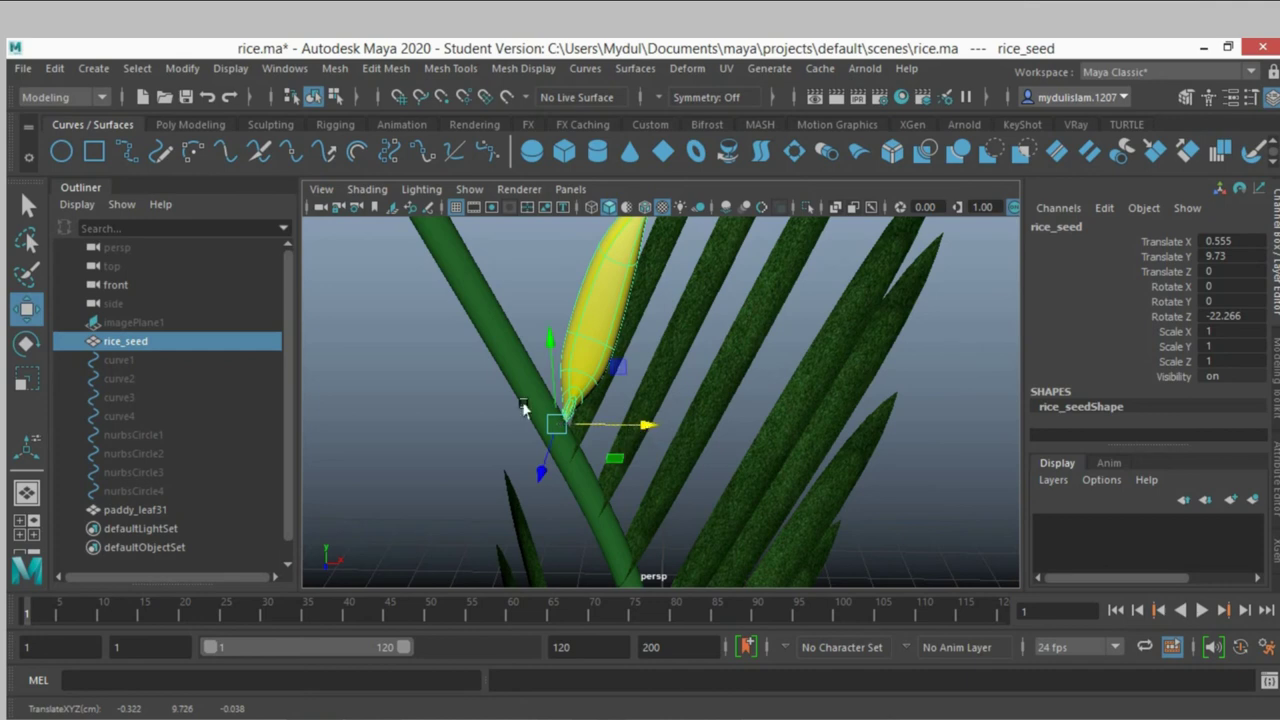
pyautogui.click(182, 68)
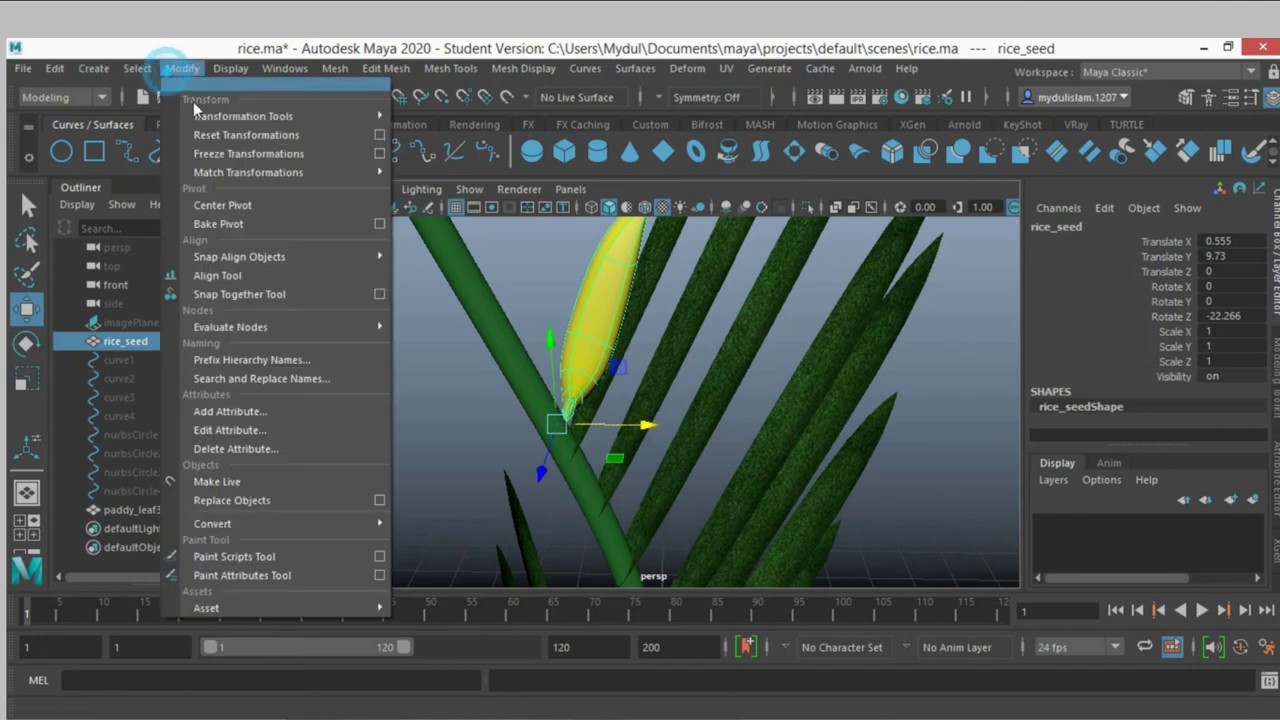
# Freeze the seed's transformations to zero
pyautogui.click(228, 153)
pyautogui.scroll(-3, 440, 328)
pyautogui.moveTo(460, 334)
pyautogui.keyDown('alt'); pyautogui.mouseDown()
pyautogui.moveTo(534, 320)
pyautogui.moveTo(471, 349)
pyautogui.moveTo(554, 320)
pyautogui.mouseUp(); pyautogui.keyUp('alt')
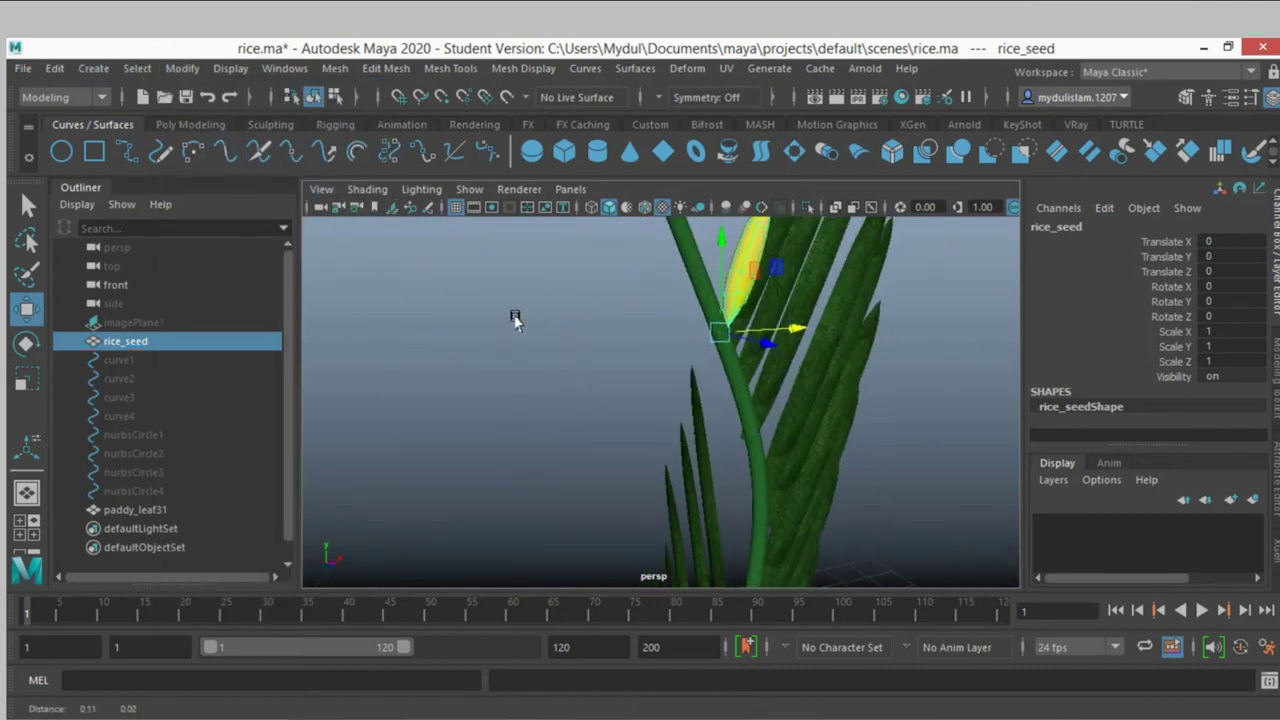
pyautogui.scroll(3, 520, 337)
pyautogui.scroll(3, 525, 331)
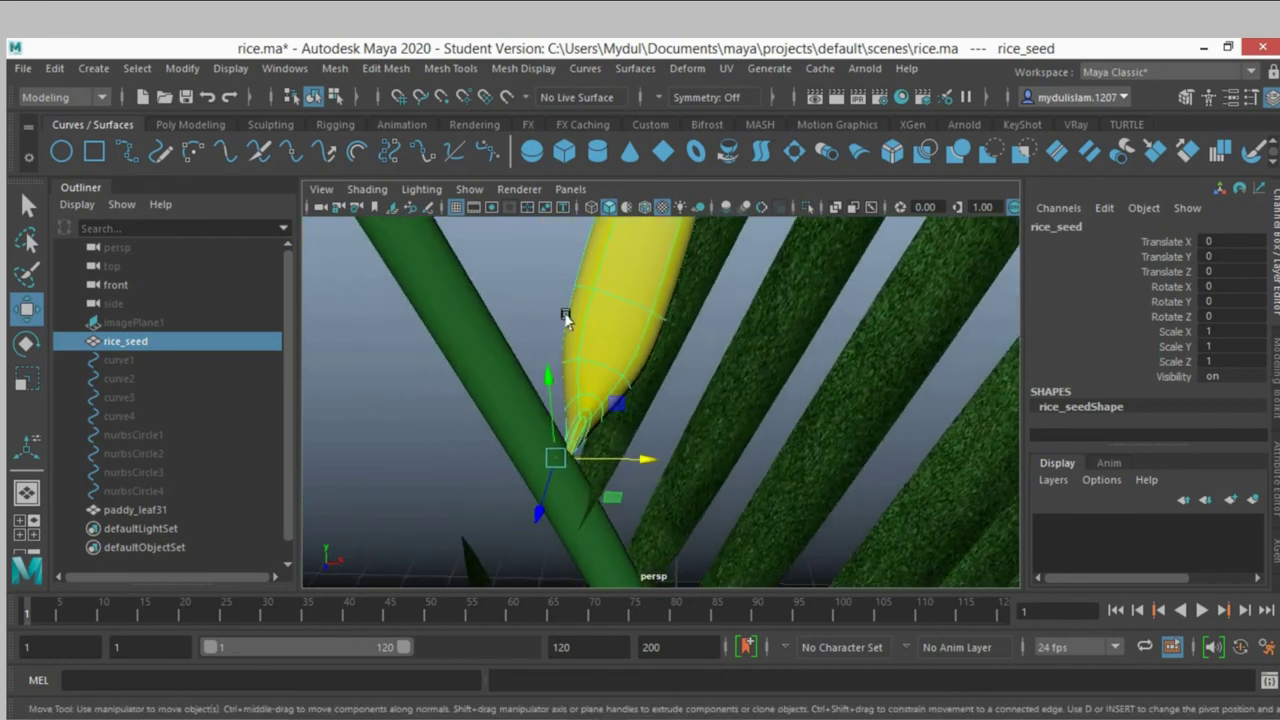
# Duplicate the seed and offset the copy up and onto the stalk
pyautogui.hotkey('ctrl', 'd')
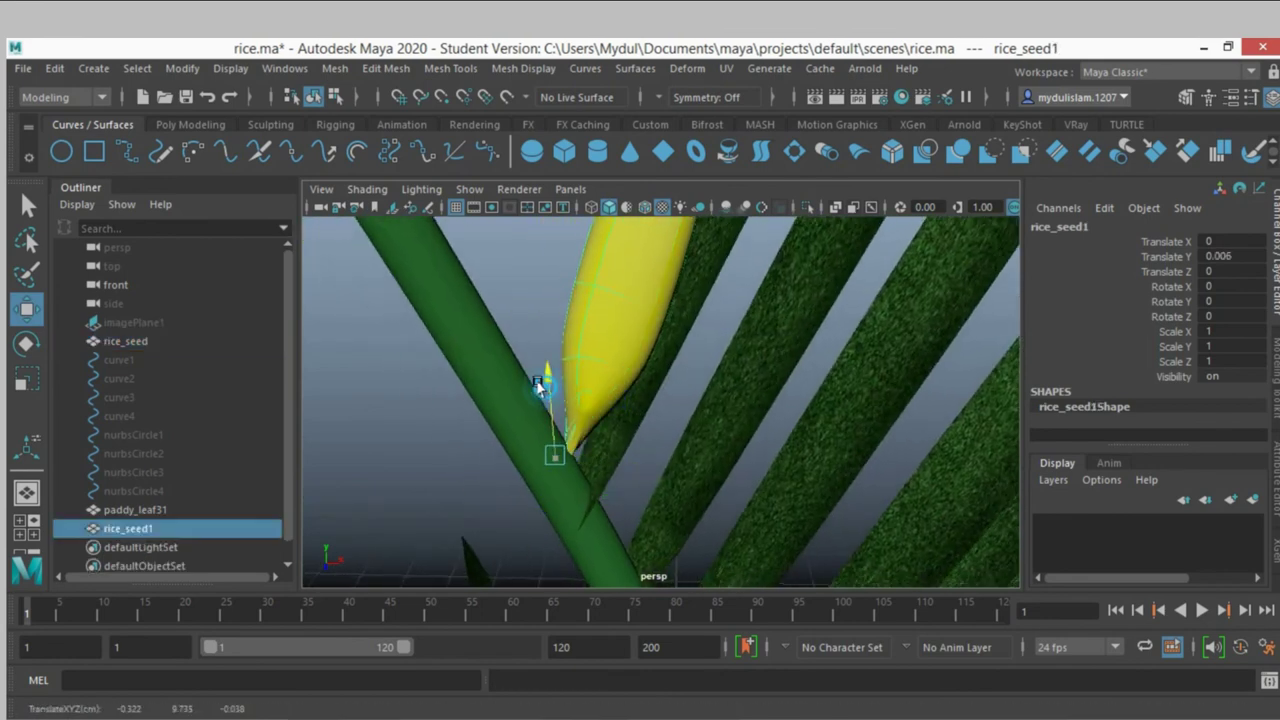
pyautogui.moveTo(548, 372); pyautogui.dragTo(520, 362)
pyautogui.moveTo(630, 432); pyautogui.dragTo(590, 445)
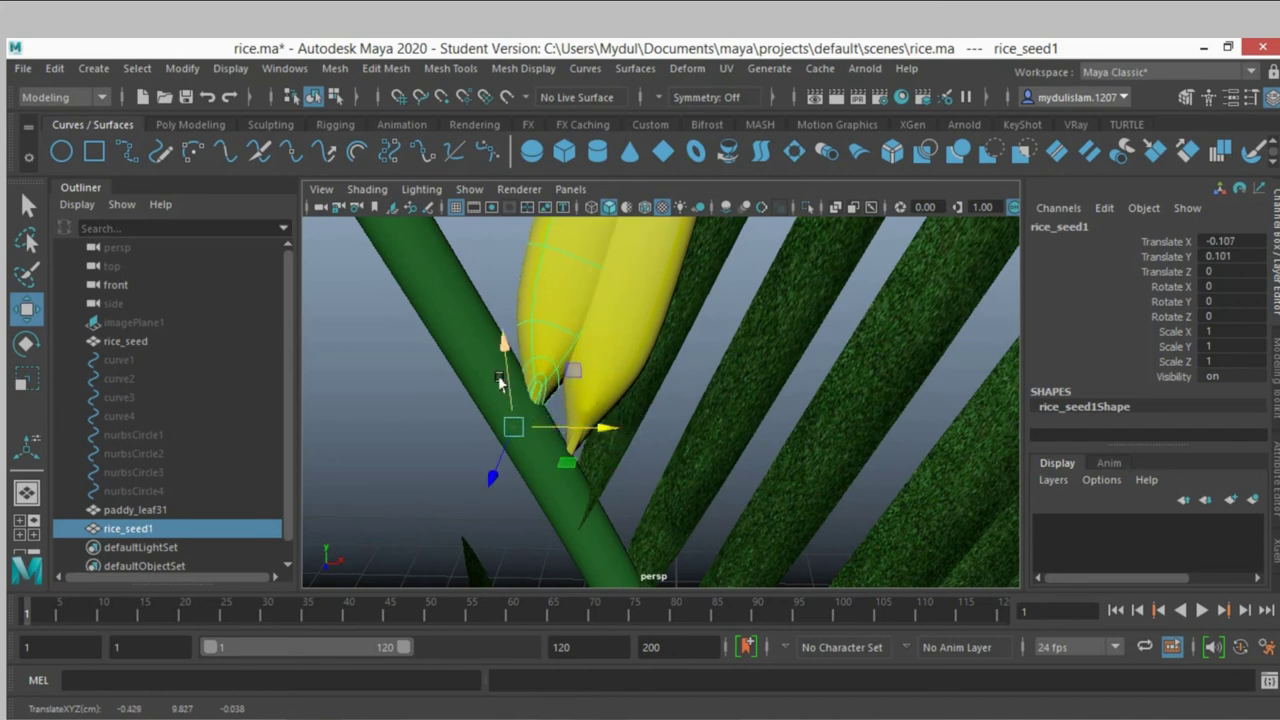
pyautogui.moveTo(501, 383); pyautogui.dragTo(498, 340)
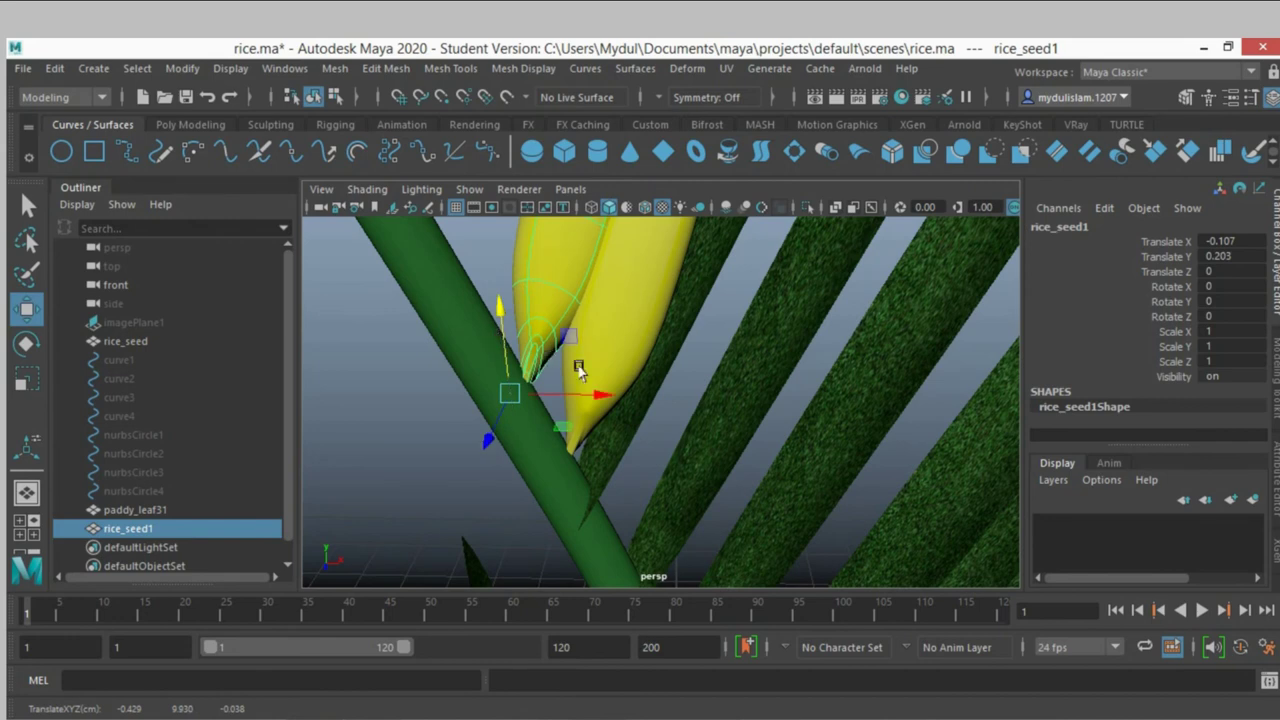
pyautogui.scroll(-5, 580, 372)
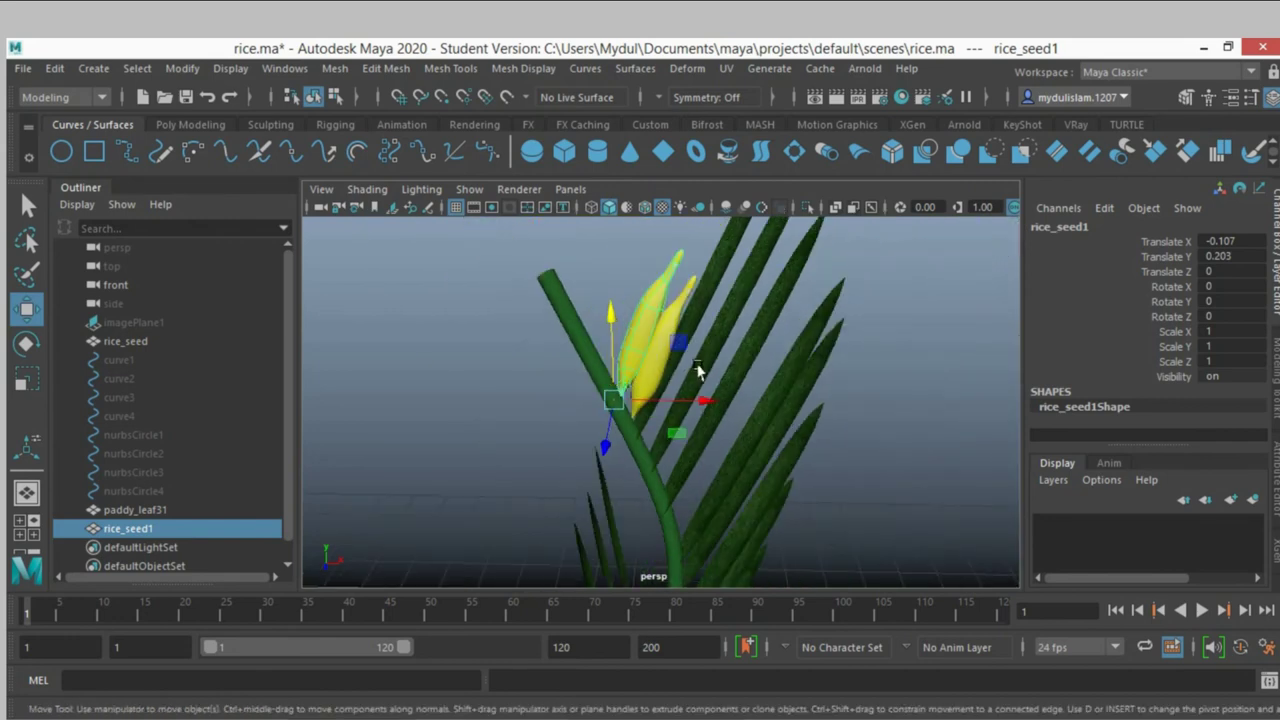
# Repeat the duplicate-and-offset to stack seeds up to rice_seed6 on the stem tip
pyautogui.hotkey('shift', 'd')
pyautogui.hotkey('shift', 'd')
pyautogui.hotkey('shift', 'd')
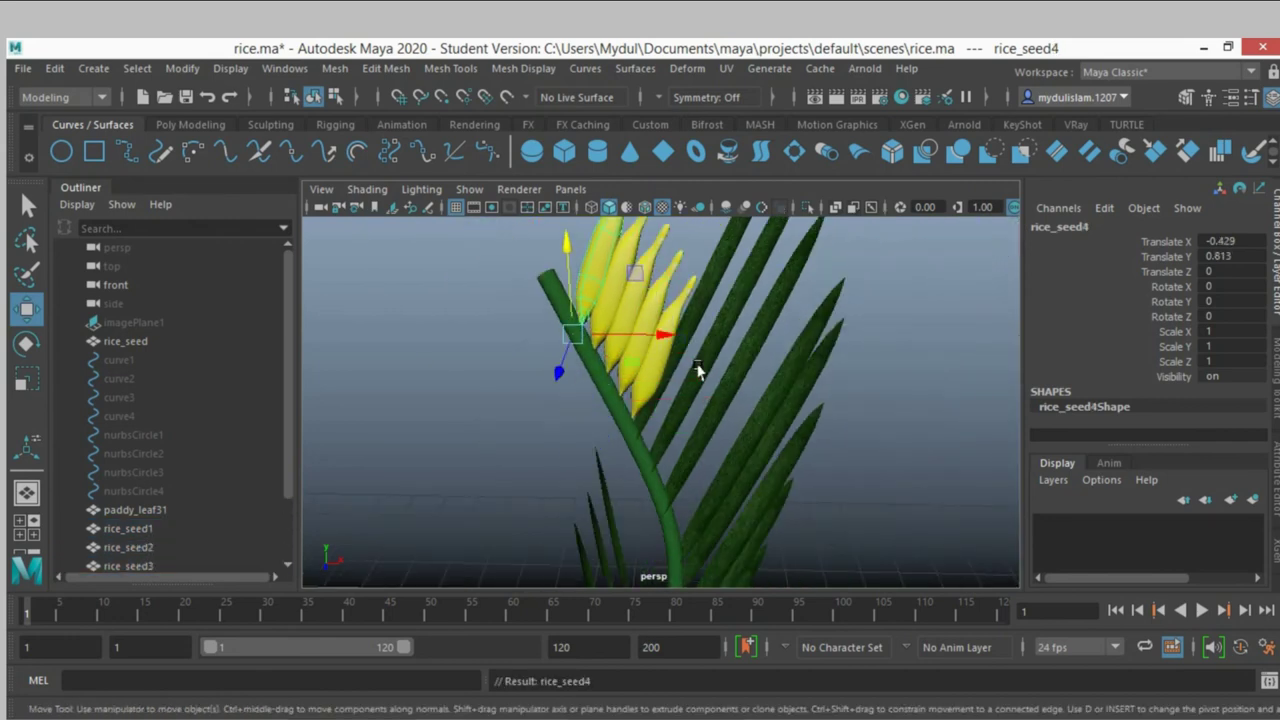
pyautogui.hotkey('shift', 'd')
pyautogui.hotkey('shift', 'd')
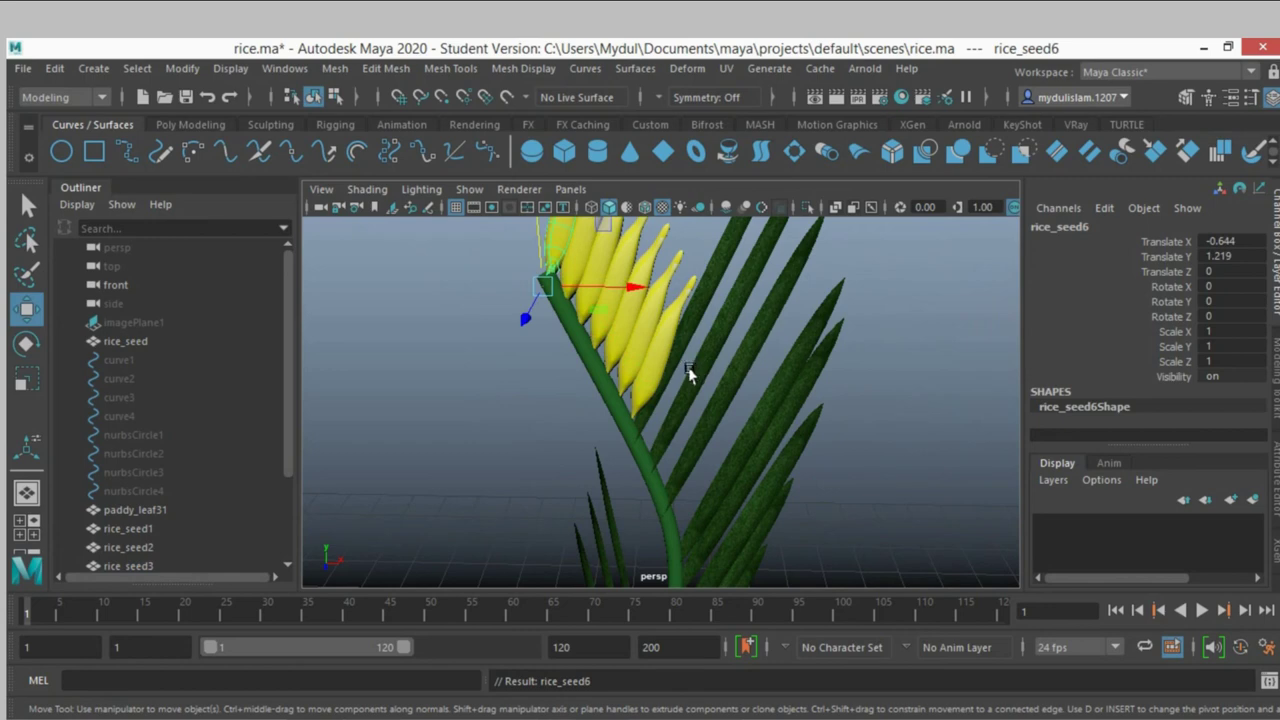
pyautogui.moveTo(729, 383)
pyautogui.keyDown('alt'); pyautogui.mouseDown()
pyautogui.moveTo(699, 382)
pyautogui.moveTo(729, 423)
pyautogui.moveTo(737, 414)
pyautogui.mouseUp(); pyautogui.keyUp('alt')
pyautogui.scroll(2, 740, 423)
pyautogui.scroll(2, 754, 423)
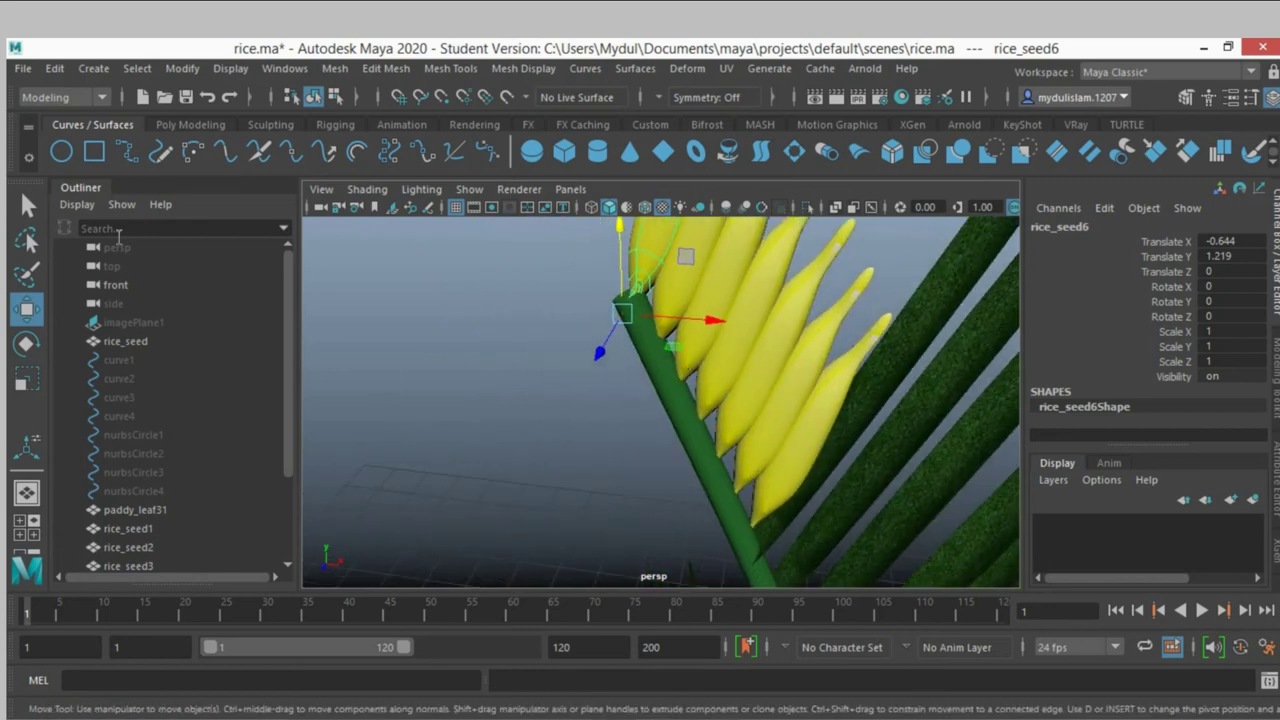
# Select all seven rice seeds and combine them into one mesh, rice_seed7
pyautogui.press('q')
pyautogui.keyDown('shift'); pyautogui.click(693, 324); pyautogui.keyUp('shift')
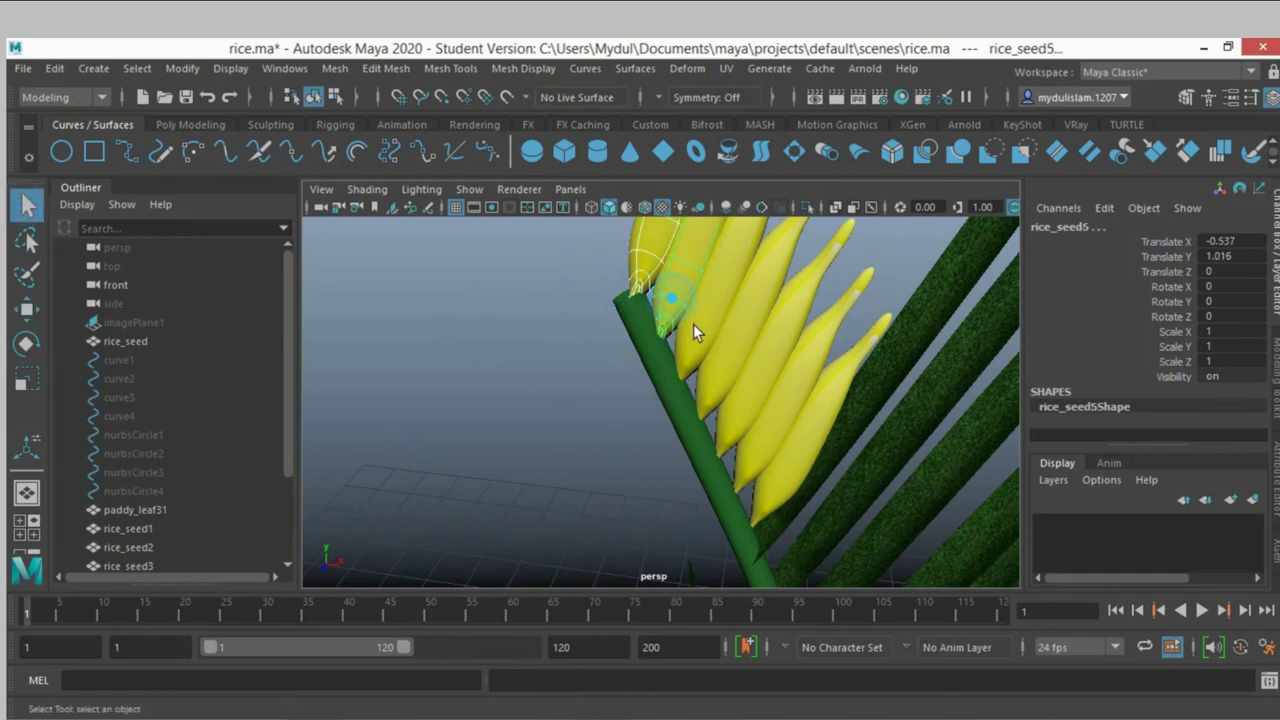
pyautogui.keyDown('shift'); pyautogui.click(720, 348); pyautogui.keyUp('shift')
pyautogui.keyDown('shift'); pyautogui.click(732, 368); pyautogui.keyUp('shift')
pyautogui.keyDown('shift'); pyautogui.click(770, 408); pyautogui.keyUp('shift')
pyautogui.keyDown('shift'); pyautogui.click(781, 424); pyautogui.keyUp('shift')
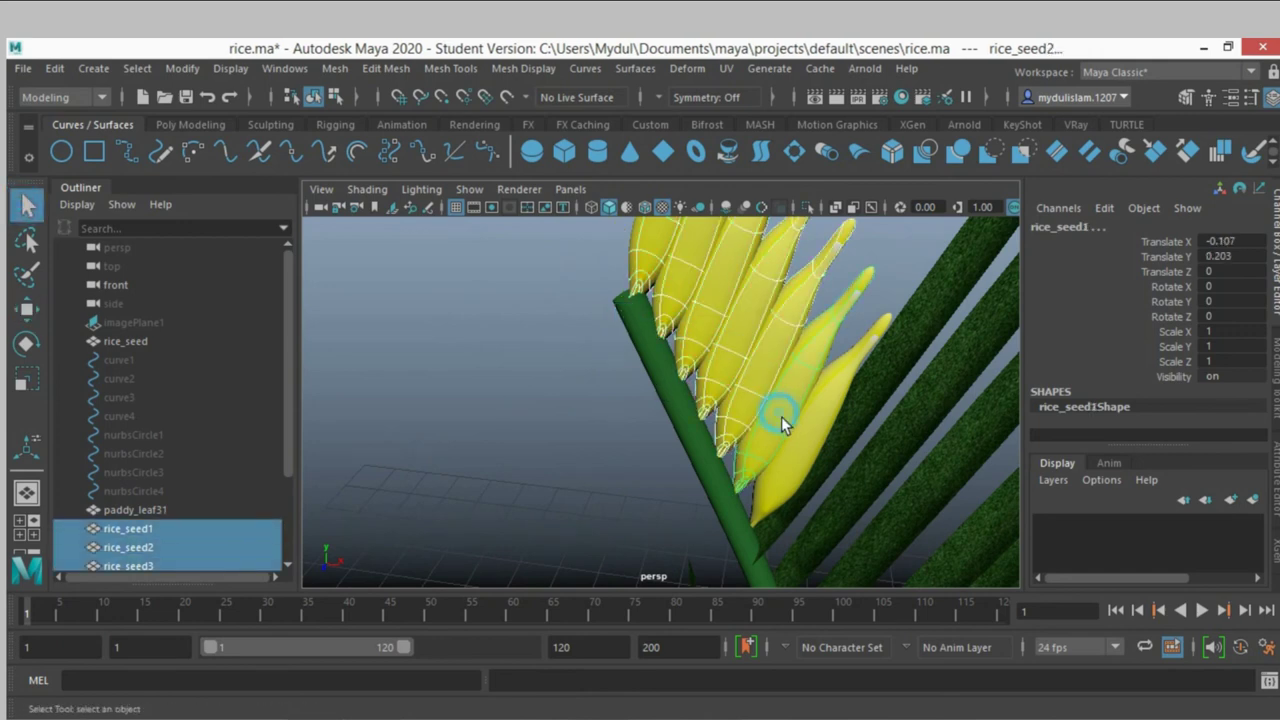
pyautogui.keyDown('shift'); pyautogui.click(800, 447); pyautogui.keyUp('shift')
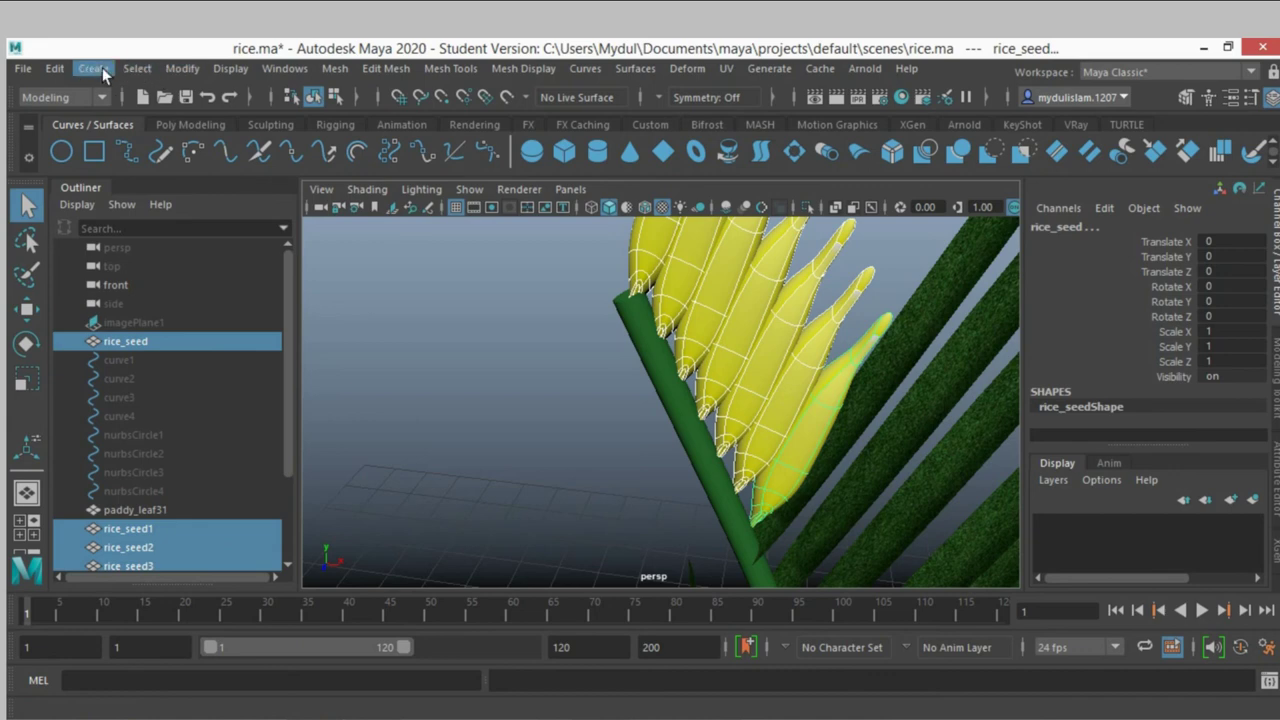
pyautogui.click(334, 68)
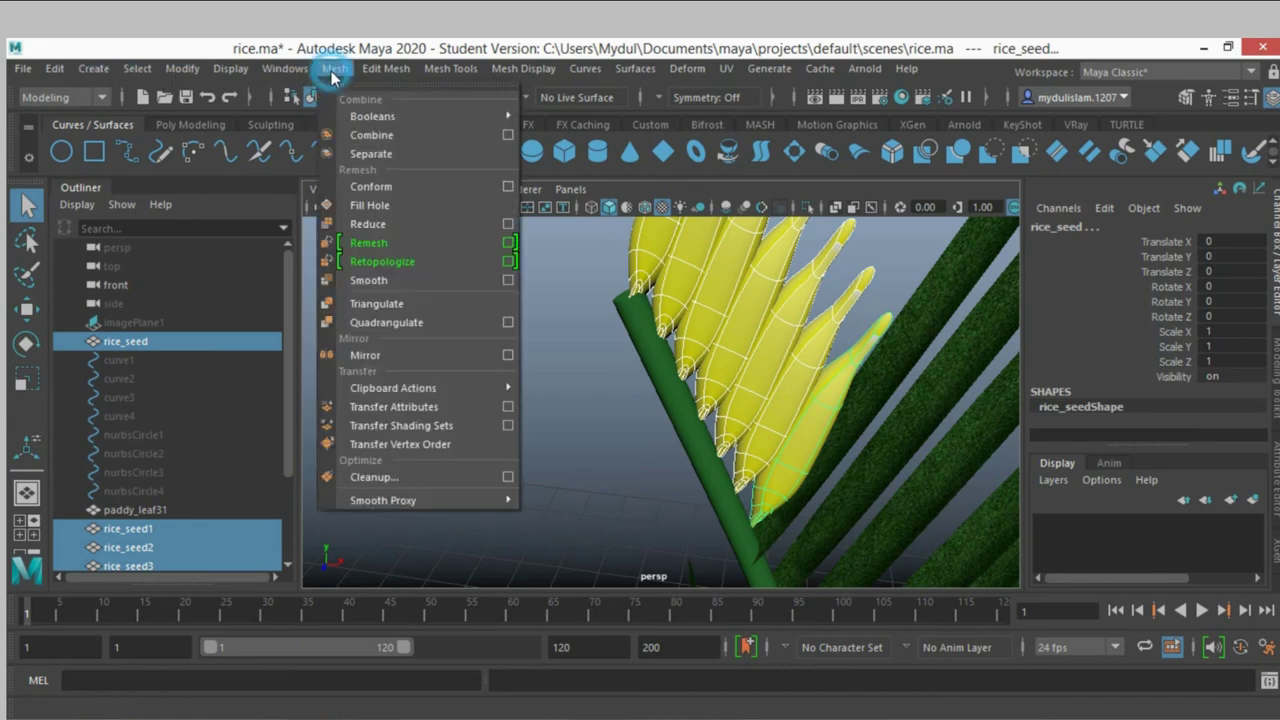
pyautogui.click(378, 131)
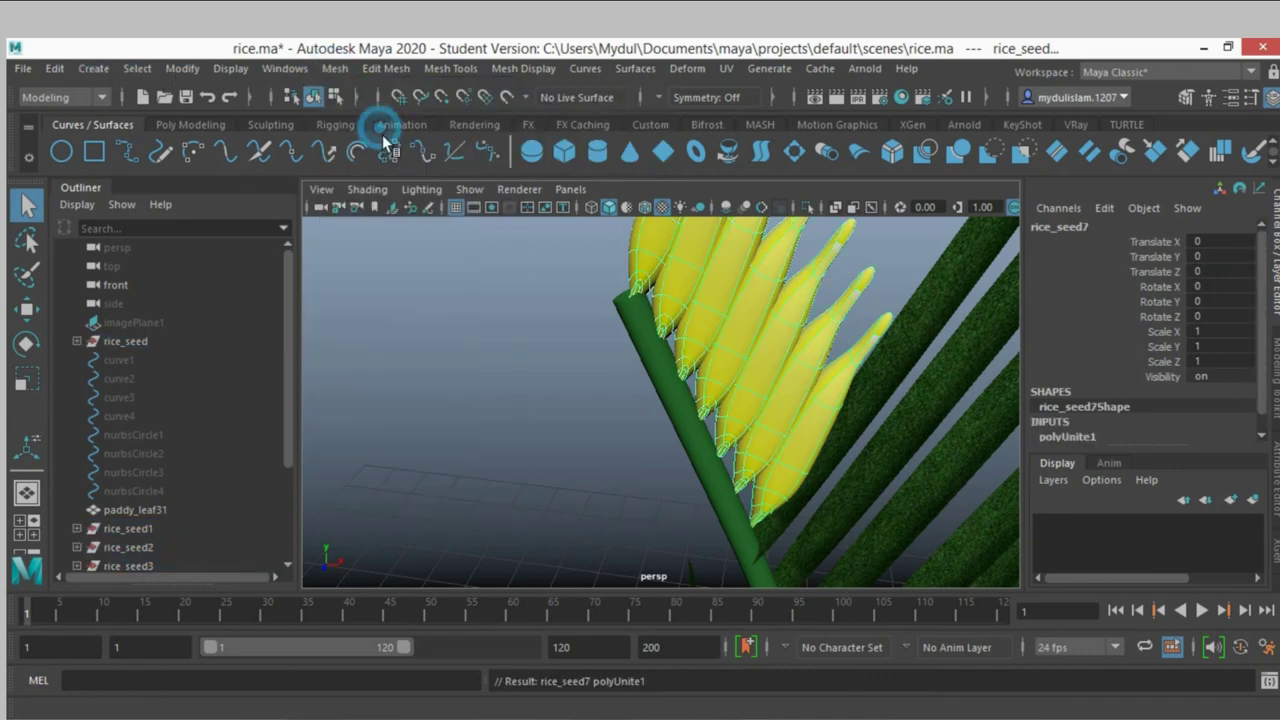
# Delete rice_seed7's construction history and duplicate it as rice_seed8
pyautogui.click(50, 67)
pyautogui.moveTo(108, 289)
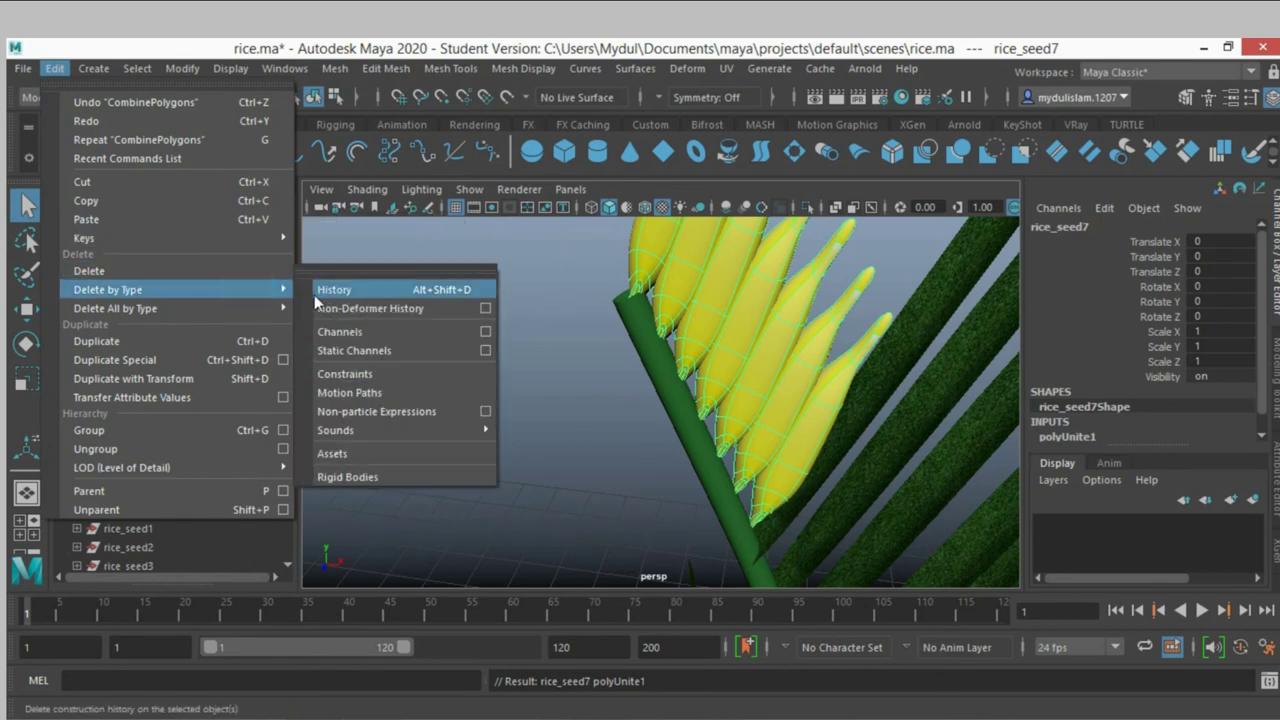
pyautogui.click(334, 290)
pyautogui.scroll(-5, 645, 352)
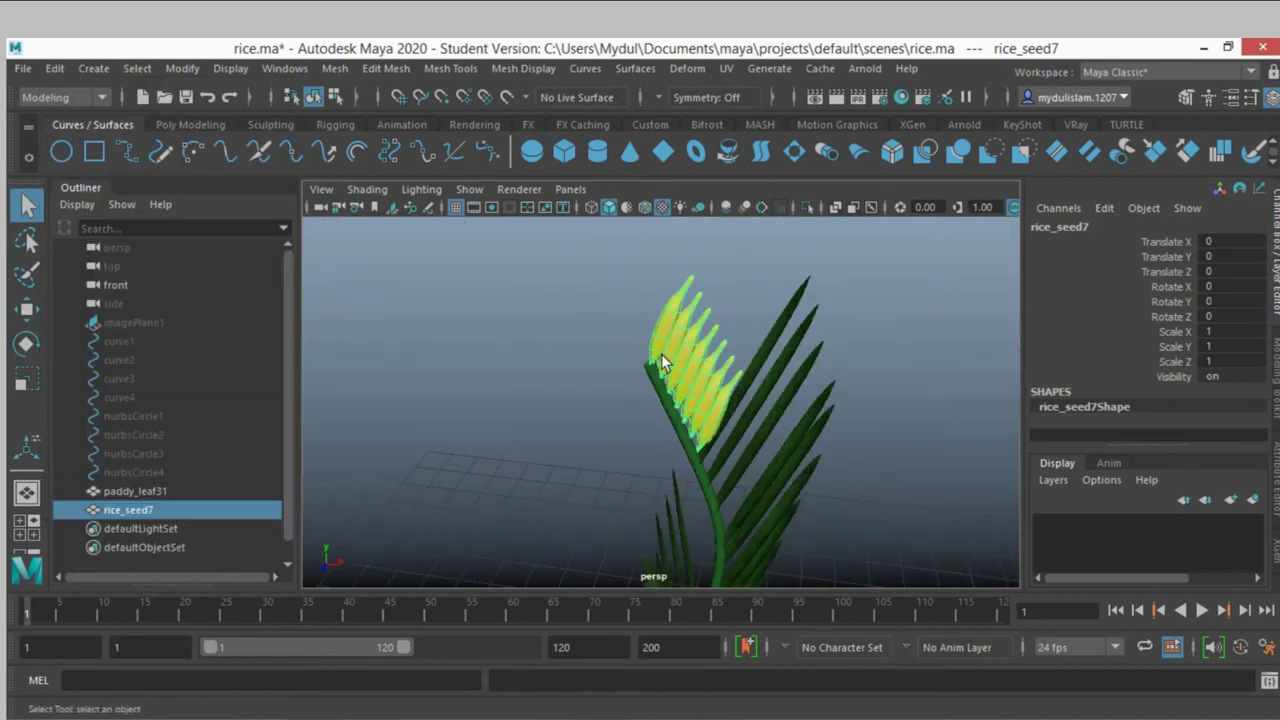
pyautogui.scroll(1, 652, 385)
pyautogui.scroll(3, 656, 354)
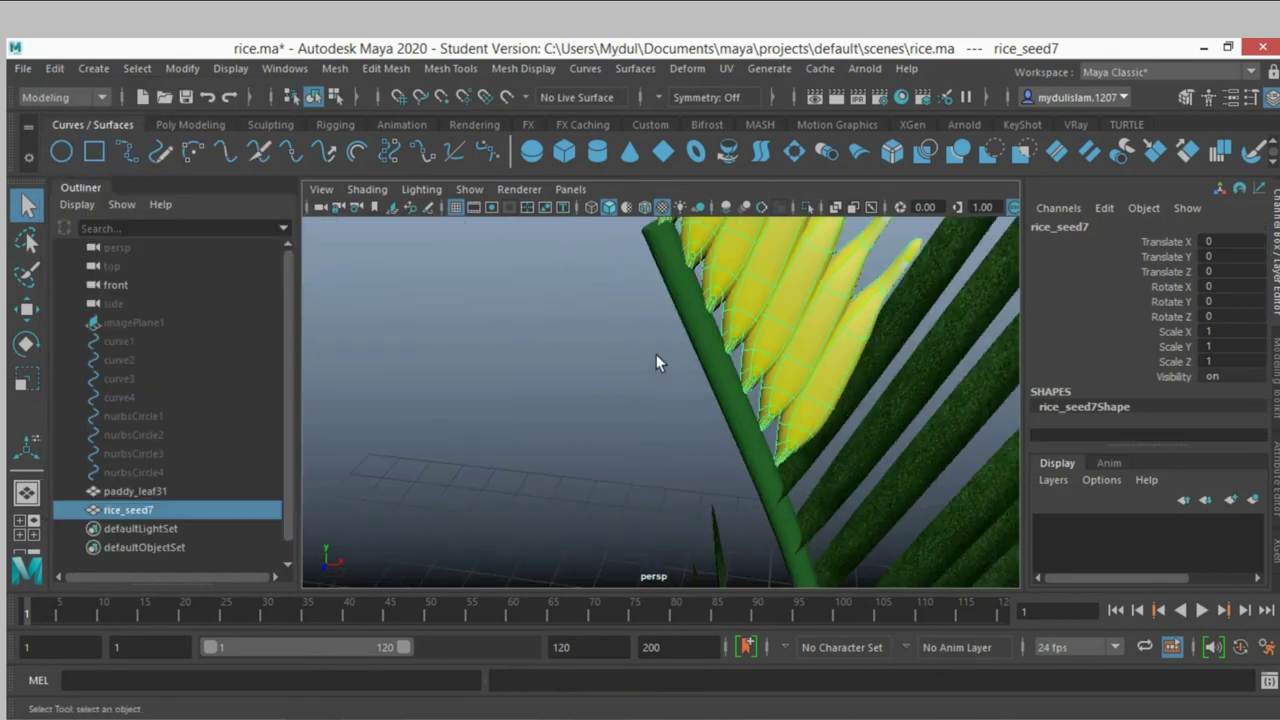
pyautogui.scroll(2, 640, 360)
pyautogui.scroll(2, 623, 367)
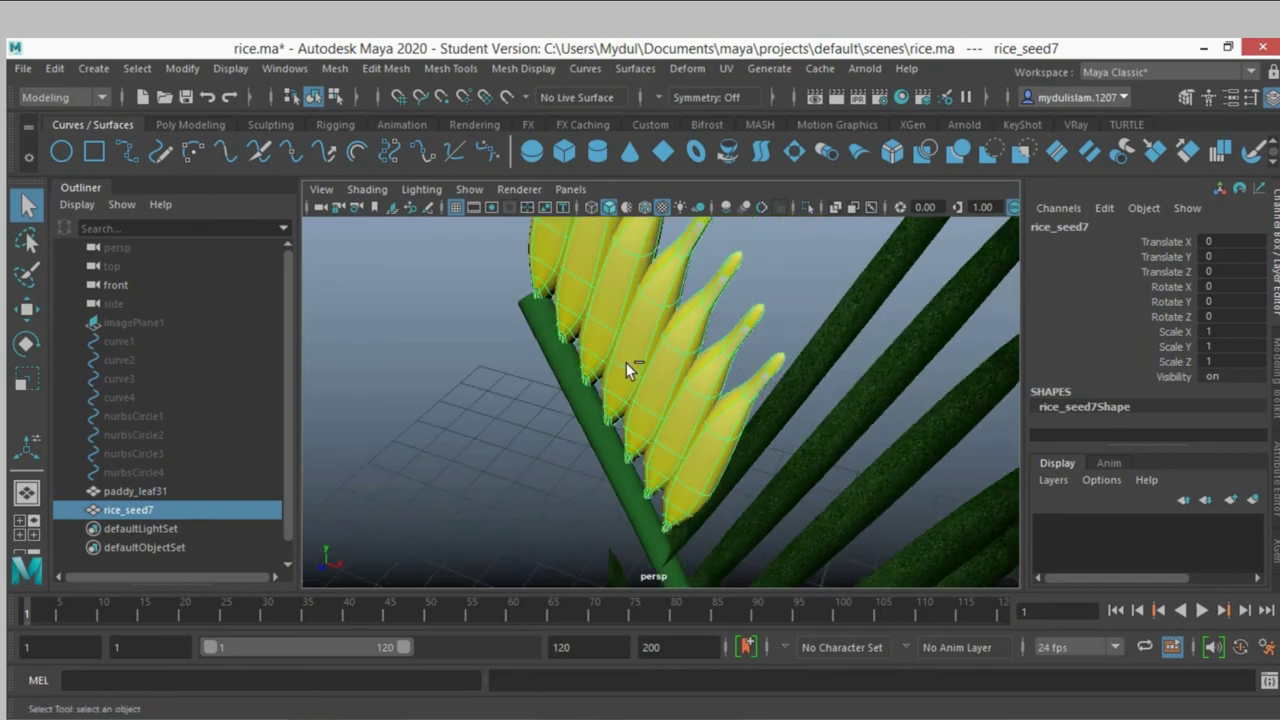
pyautogui.hotkey('ctrl', 'd')
# Tilt rice_seed8 away from the original row and slide it along Z
pyautogui.click(38, 341)
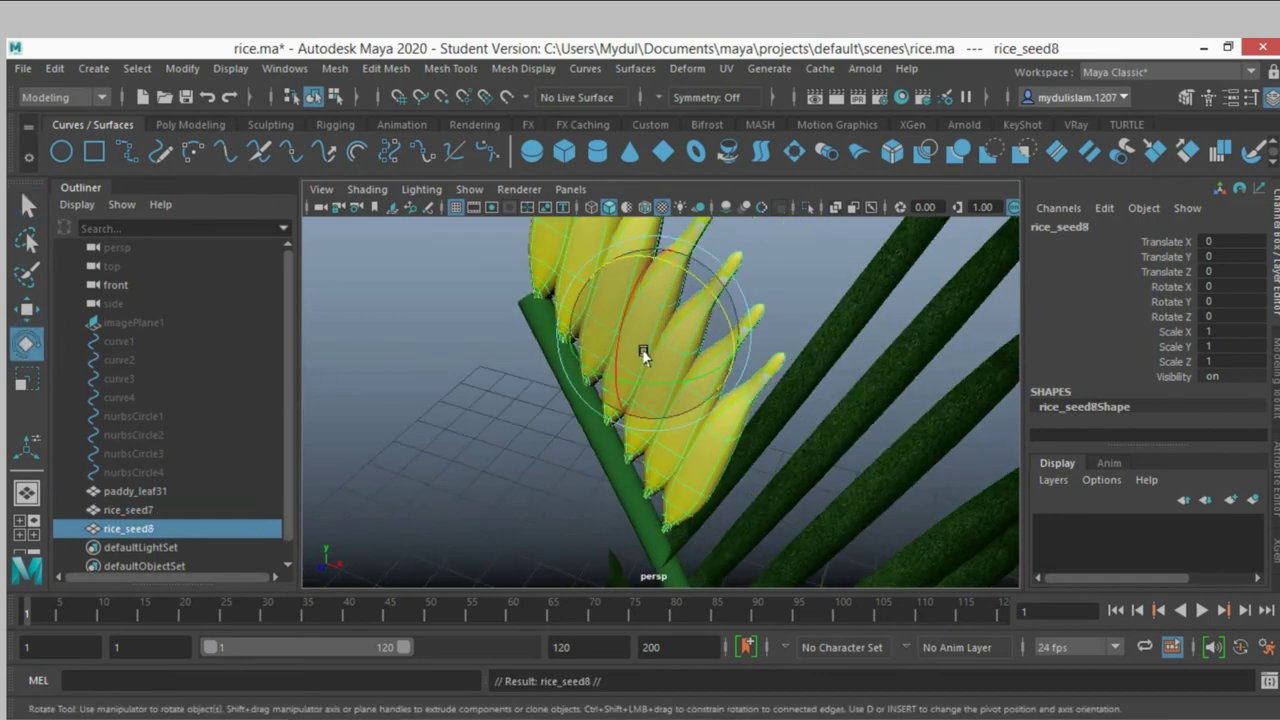
pyautogui.moveTo(643, 351); pyautogui.dragTo(585, 298)
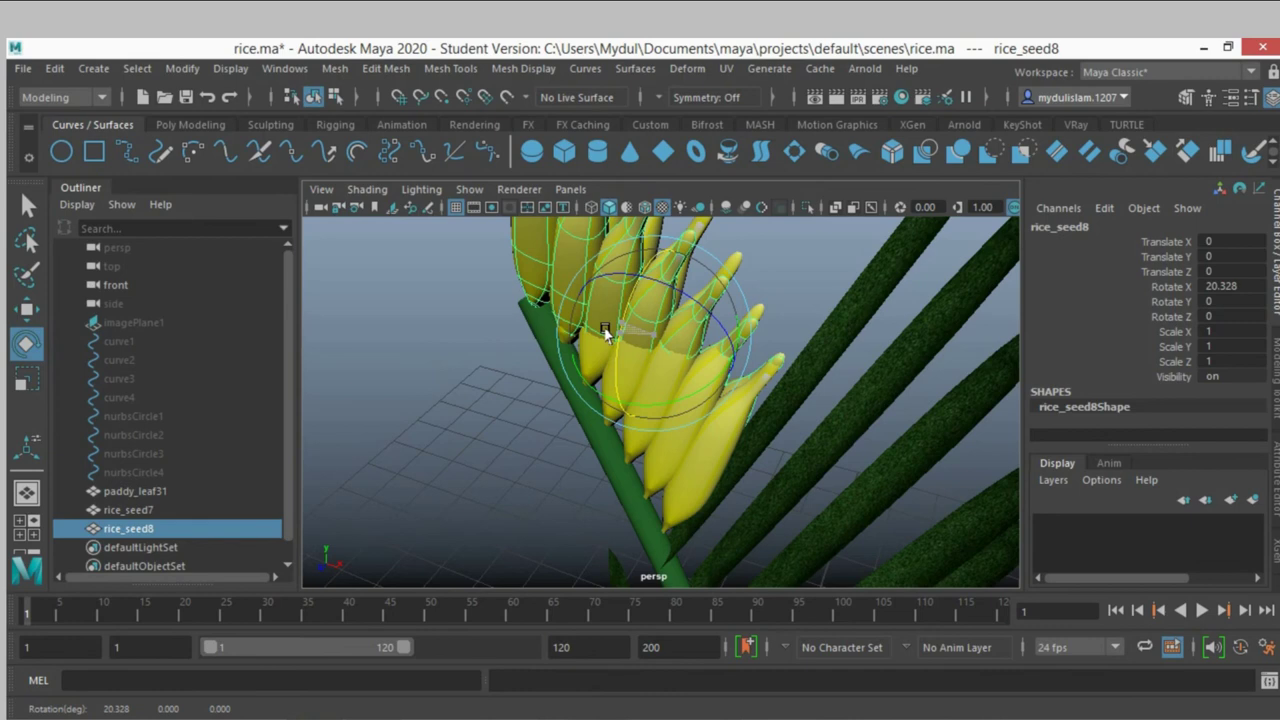
pyautogui.click(22, 307)
pyautogui.moveTo(601, 400)
pyautogui.mouseDown(button='middle')
pyautogui.moveTo(550, 452)
pyautogui.moveTo(620, 424)
pyautogui.mouseUp(button='middle')
pyautogui.moveTo(662, 405)
pyautogui.keyDown('alt'); pyautogui.mouseDown()
pyautogui.moveTo(543, 414)
pyautogui.moveTo(771, 443)
pyautogui.moveTo(785, 430)
pyautogui.mouseUp(); pyautogui.keyUp('alt')
pyautogui.scroll(-3, 819, 411)
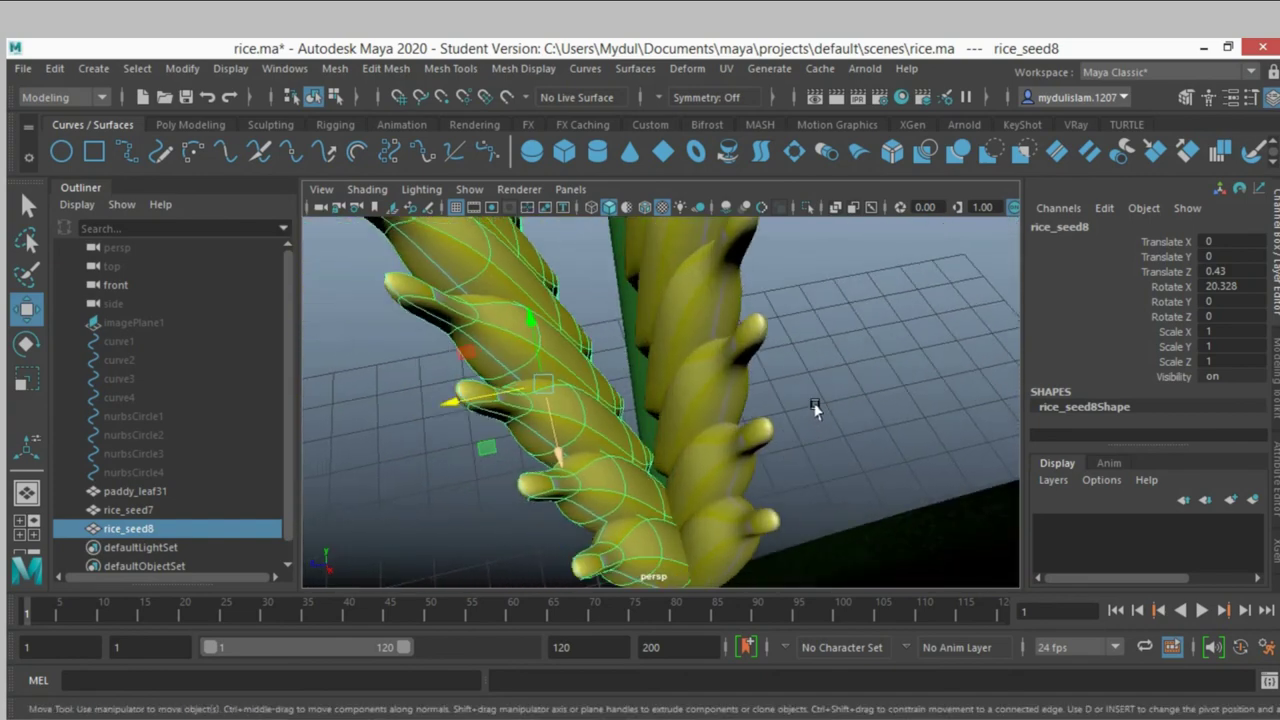
pyautogui.scroll(-5, 822, 402)
pyautogui.scroll(5, 822, 402)
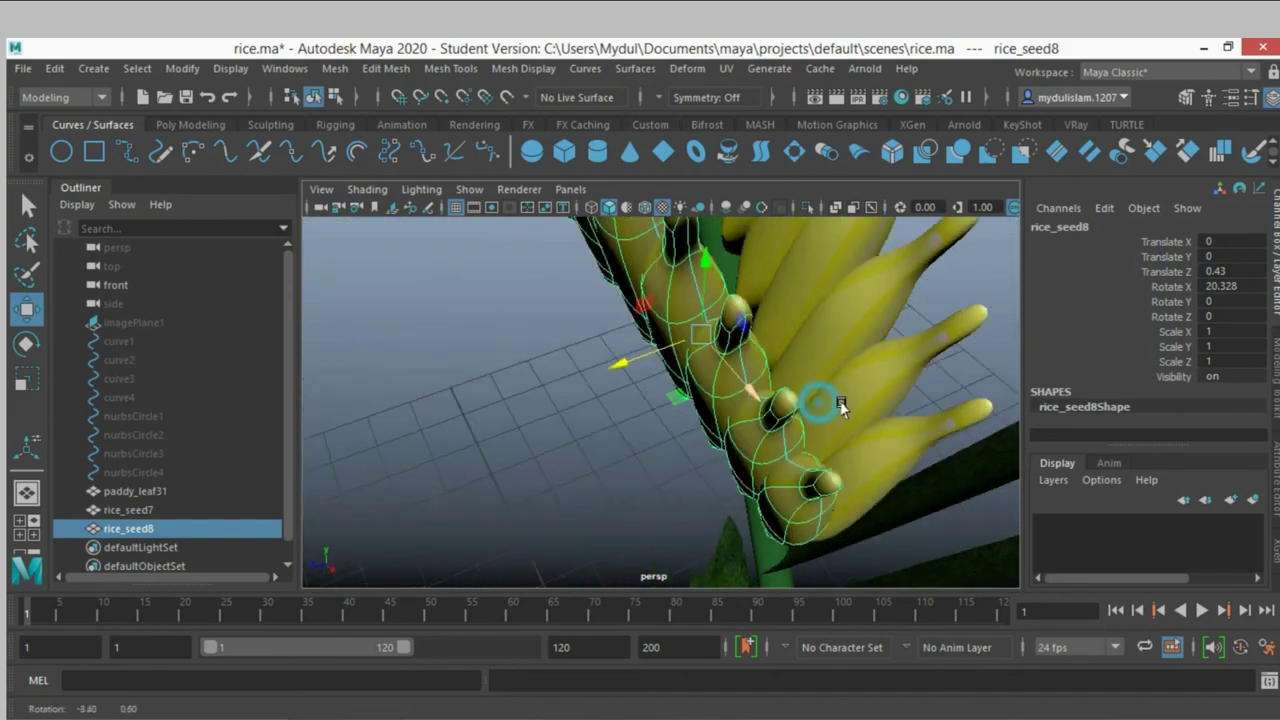
pyautogui.moveTo(822, 402)
pyautogui.keyDown('alt'); pyautogui.mouseDown()
pyautogui.moveTo(843, 406)
pyautogui.moveTo(720, 390)
pyautogui.mouseUp(); pyautogui.keyUp('alt')
pyautogui.scroll(-5, 838, 409)
# Rotate rice_seed8 further around the stem, then lower it and slide it back toward the stem
pyautogui.click(26, 345)
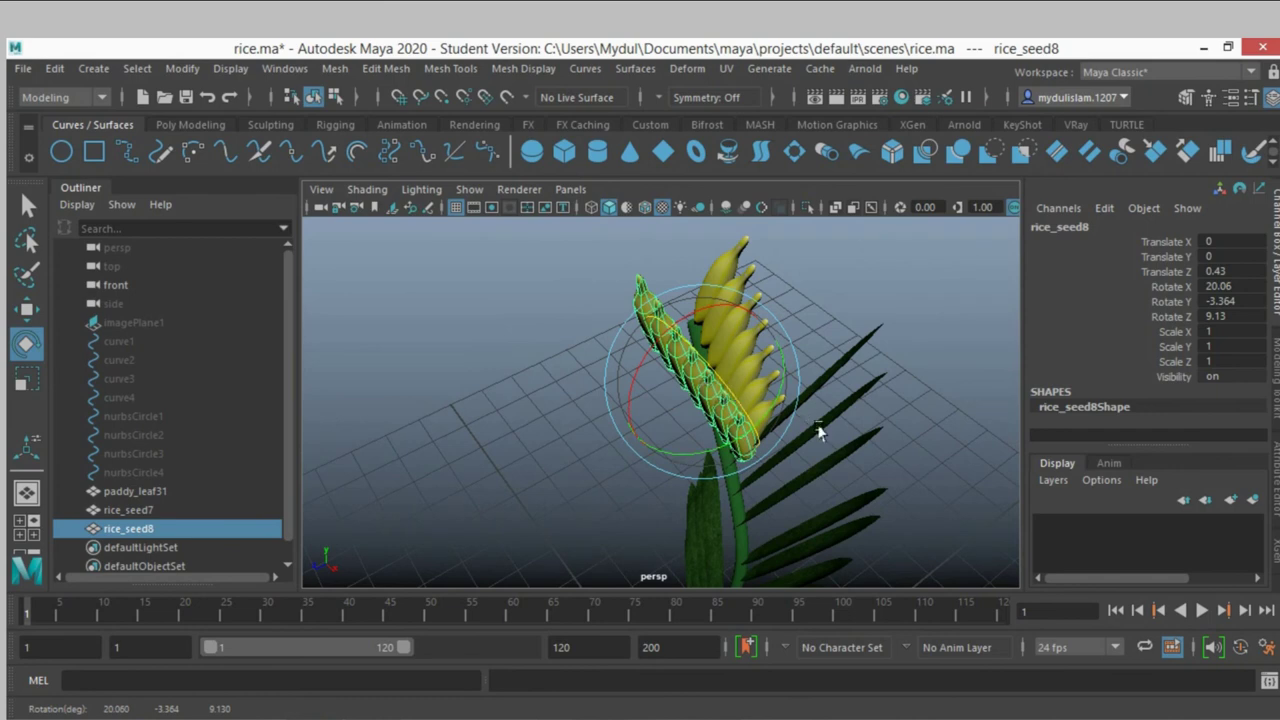
pyautogui.keyDown('alt'); pyautogui.moveTo(818, 432); pyautogui.dragTo(789, 406); pyautogui.keyUp('alt')
pyautogui.moveTo(700, 329); pyautogui.dragTo(670, 350)
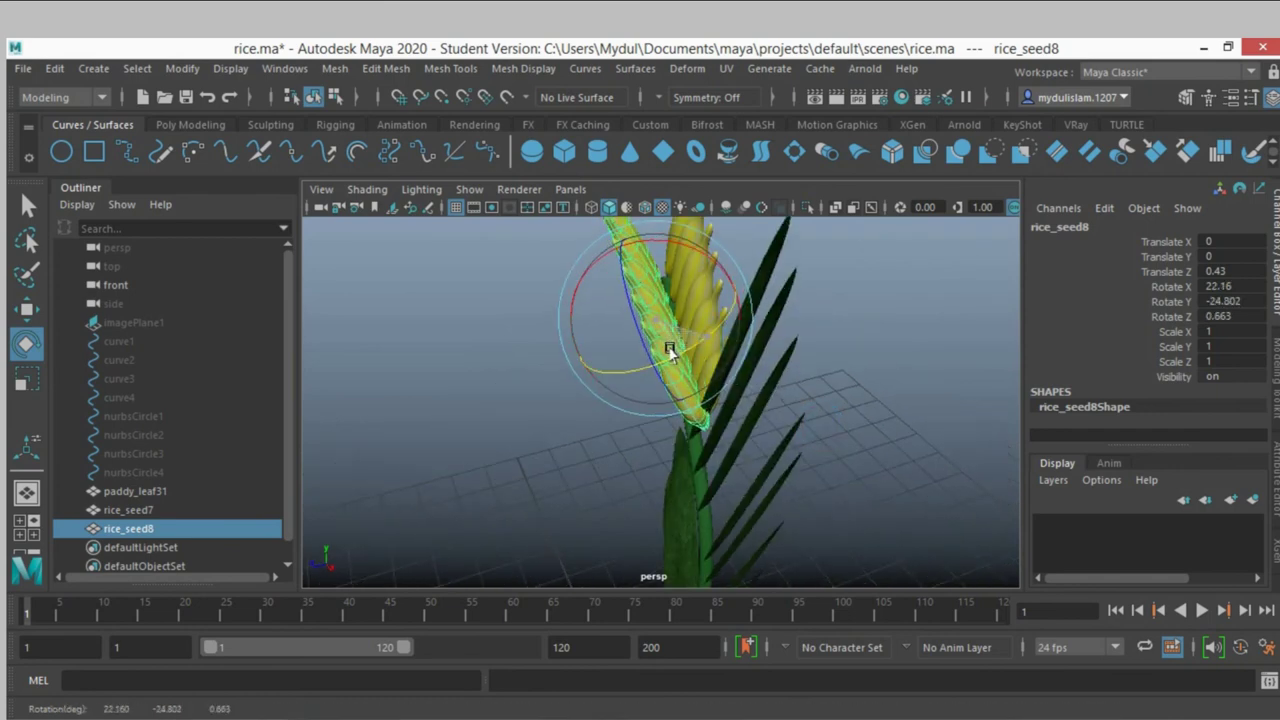
pyautogui.scroll(5, 658, 373)
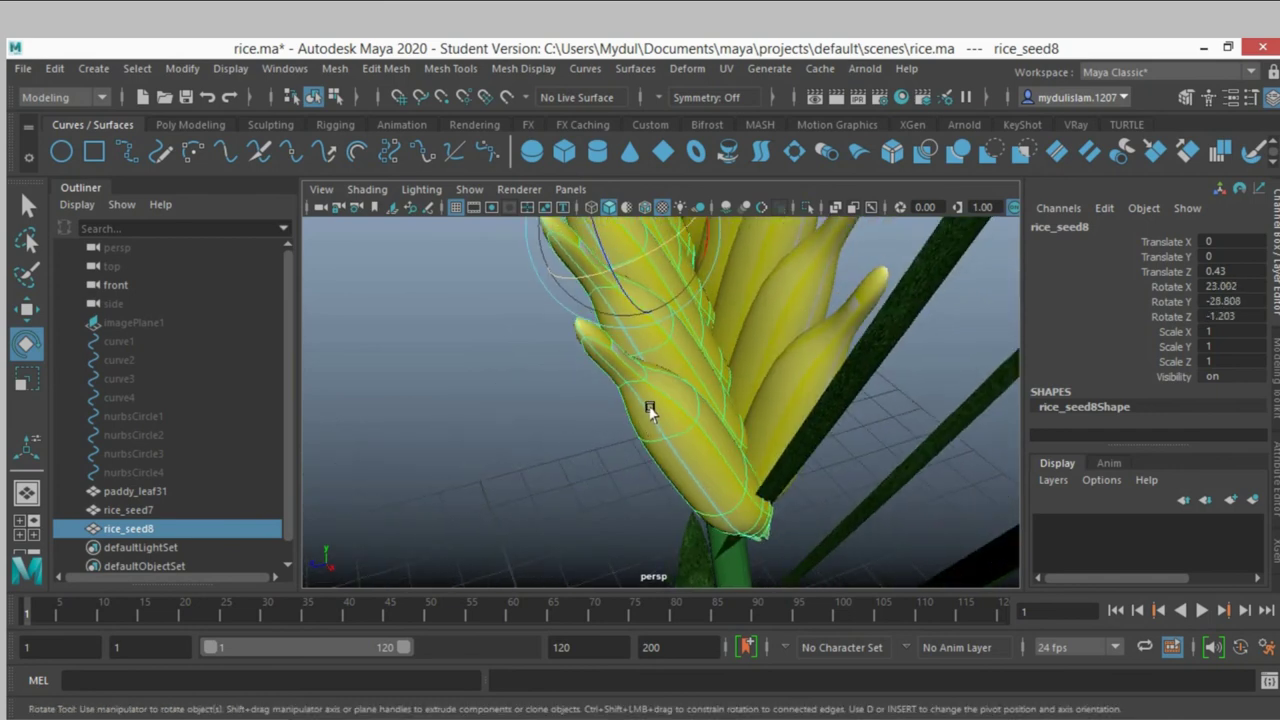
pyautogui.moveTo(651, 408)
pyautogui.keyDown('alt'); pyautogui.mouseDown()
pyautogui.moveTo(610, 397)
pyautogui.moveTo(623, 360)
pyautogui.moveTo(591, 434)
pyautogui.moveTo(591, 394)
pyautogui.moveTo(563, 429)
pyautogui.moveTo(591, 413)
pyautogui.mouseUp(); pyautogui.keyUp('alt')
pyautogui.scroll(-5, 615, 385)
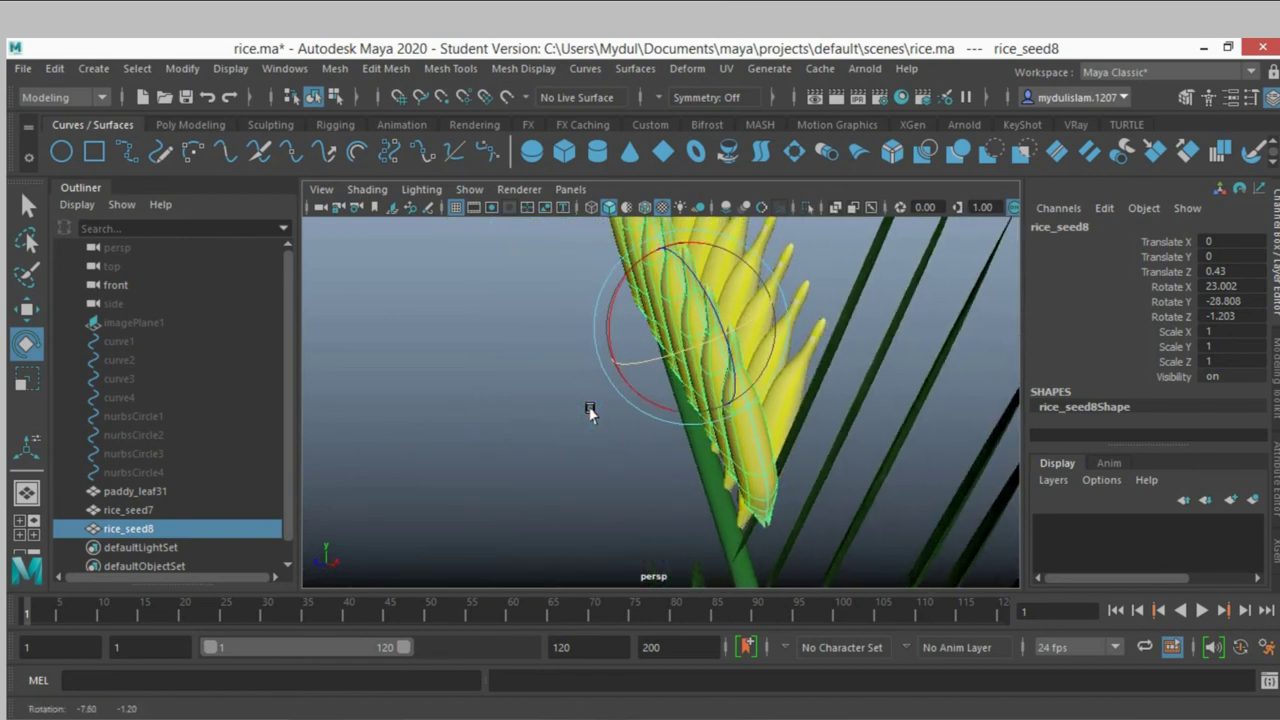
pyautogui.click(30, 309)
pyautogui.moveTo(715, 343)
pyautogui.keyDown('alt'); pyautogui.mouseDown()
pyautogui.moveTo(586, 377)
pyautogui.moveTo(645, 398)
pyautogui.moveTo(665, 437)
pyautogui.mouseUp(); pyautogui.keyUp('alt')
pyautogui.moveTo(562, 452)
pyautogui.keyDown('alt'); pyautogui.mouseDown()
pyautogui.moveTo(669, 431)
pyautogui.moveTo(517, 486)
pyautogui.moveTo(531, 463)
pyautogui.moveTo(583, 460)
pyautogui.moveTo(463, 451)
pyautogui.moveTo(510, 480)
pyautogui.mouseUp(); pyautogui.keyUp('alt')
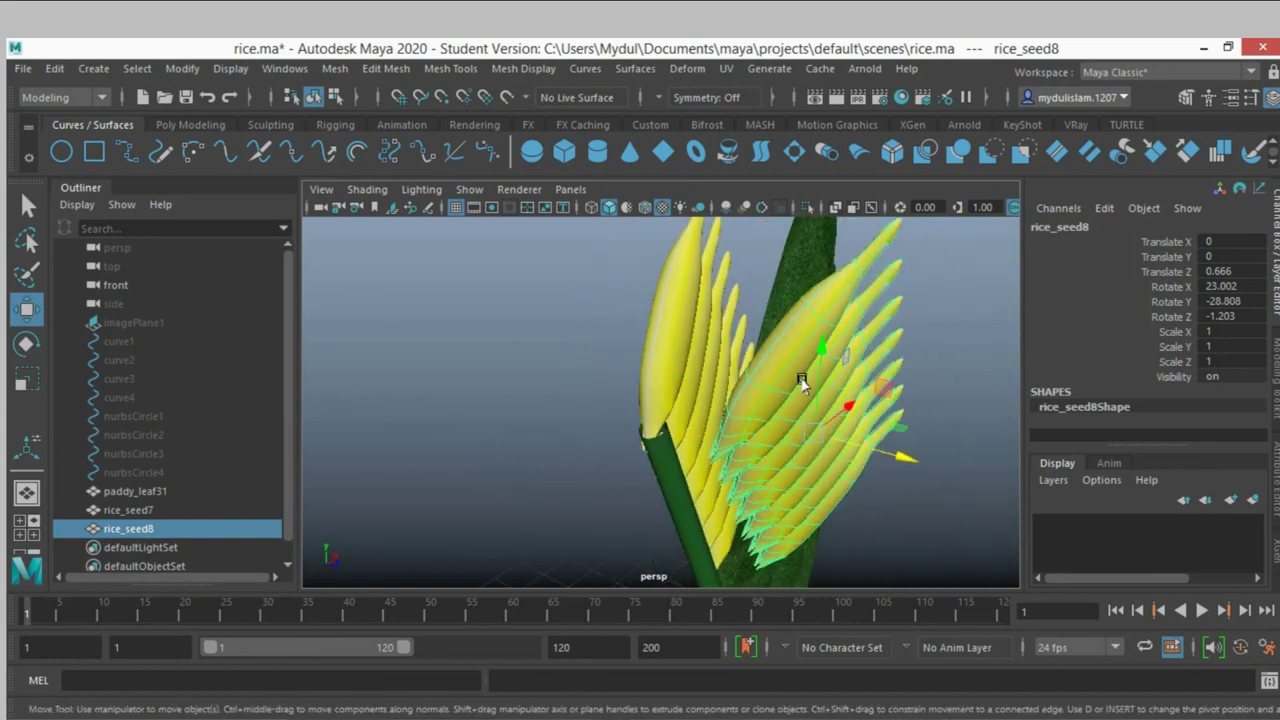
pyautogui.moveTo(813, 372); pyautogui.dragTo(798, 398)
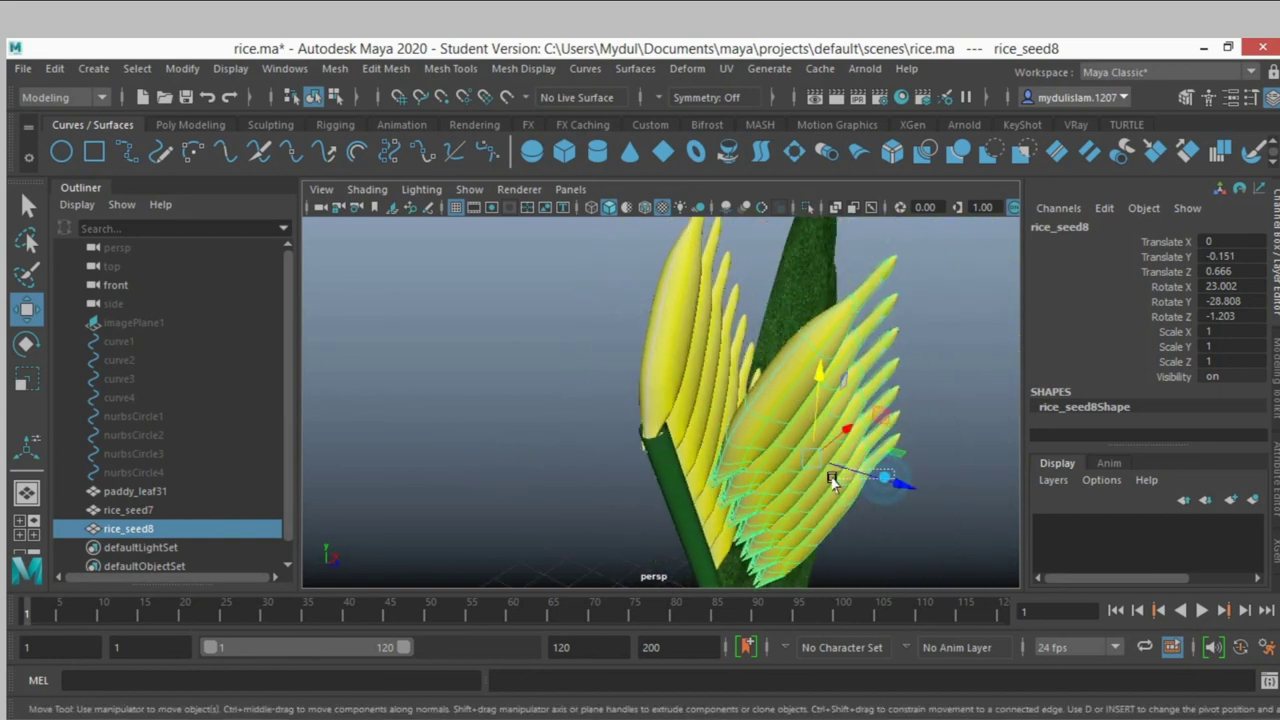
pyautogui.moveTo(890, 485)
pyautogui.mouseDown()
pyautogui.moveTo(841, 485)
pyautogui.moveTo(757, 420)
pyautogui.moveTo(818, 370)
pyautogui.moveTo(749, 394)
pyautogui.mouseUp()
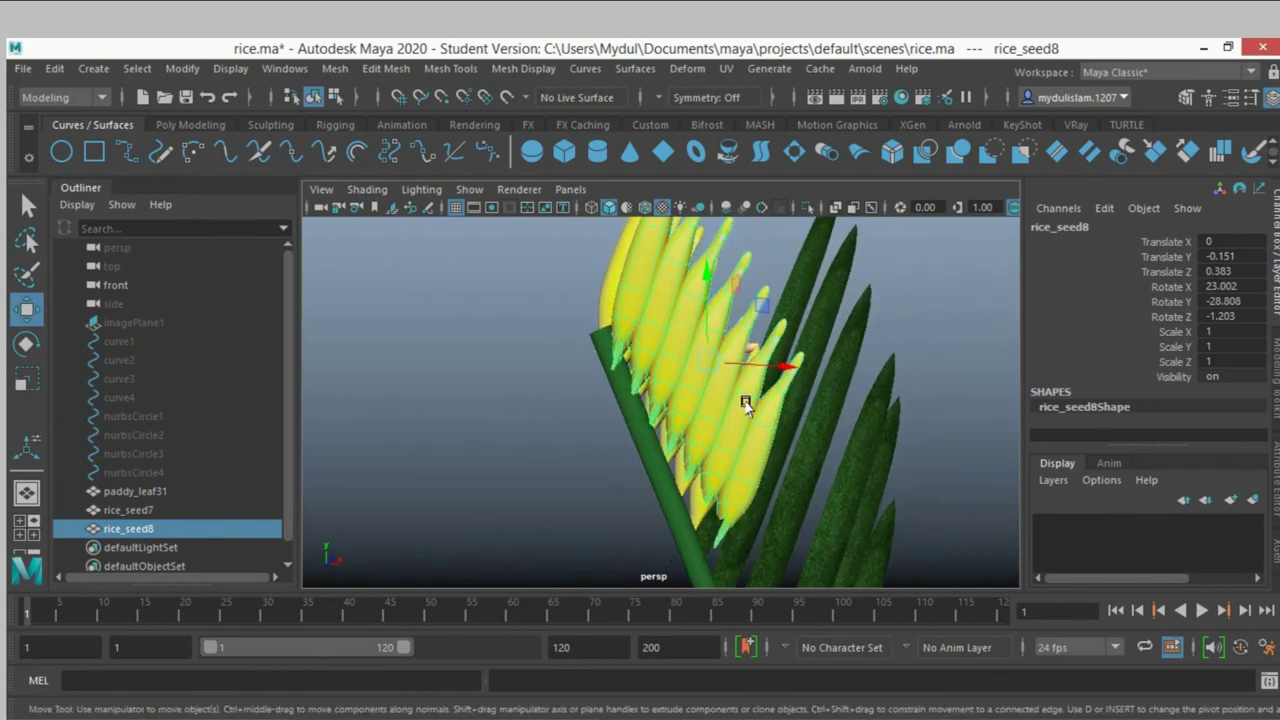
pyautogui.keyDown('alt'); pyautogui.moveTo(749, 394); pyautogui.dragTo(760, 372, button='middle'); pyautogui.keyUp('alt')
pyautogui.moveTo(749, 363)
pyautogui.keyDown('alt'); pyautogui.mouseDown()
pyautogui.moveTo(666, 391)
pyautogui.moveTo(541, 395)
pyautogui.mouseUp(); pyautogui.keyUp('alt')
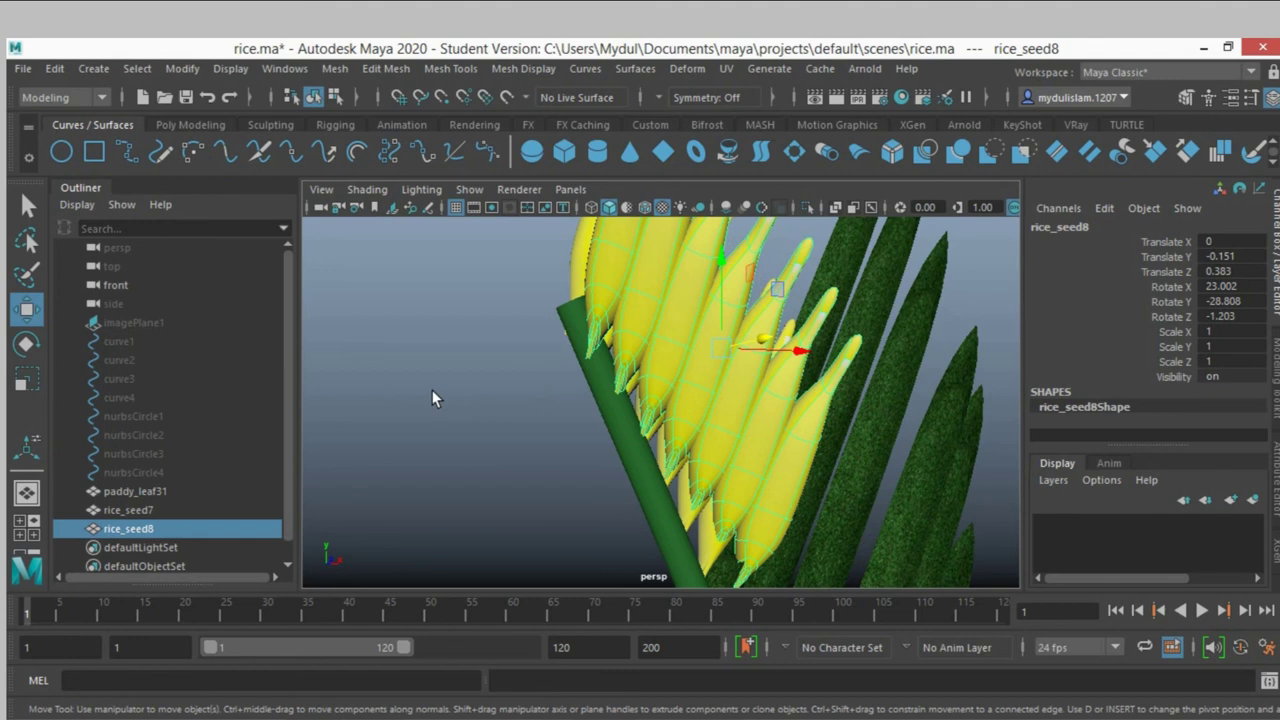
# Move rice_seed8's pivot down onto the stem
pyautogui.press('d')
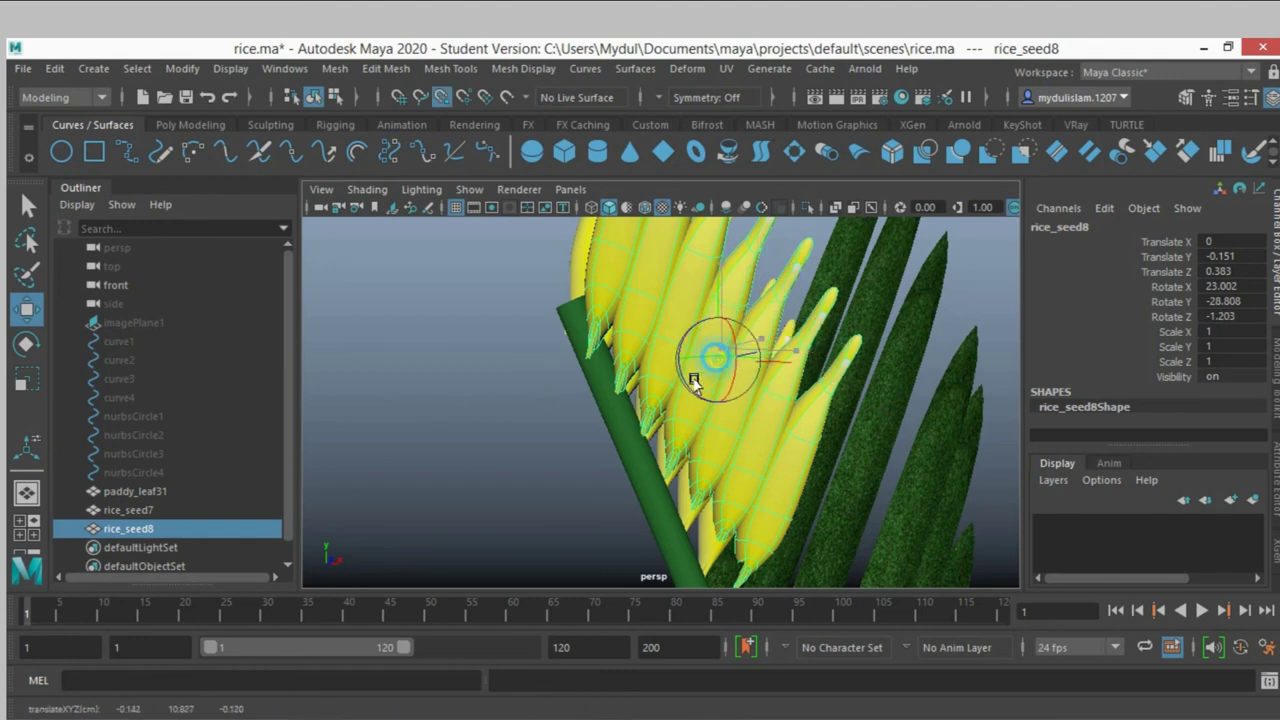
pyautogui.moveTo(716, 352); pyautogui.dragTo(668, 447)
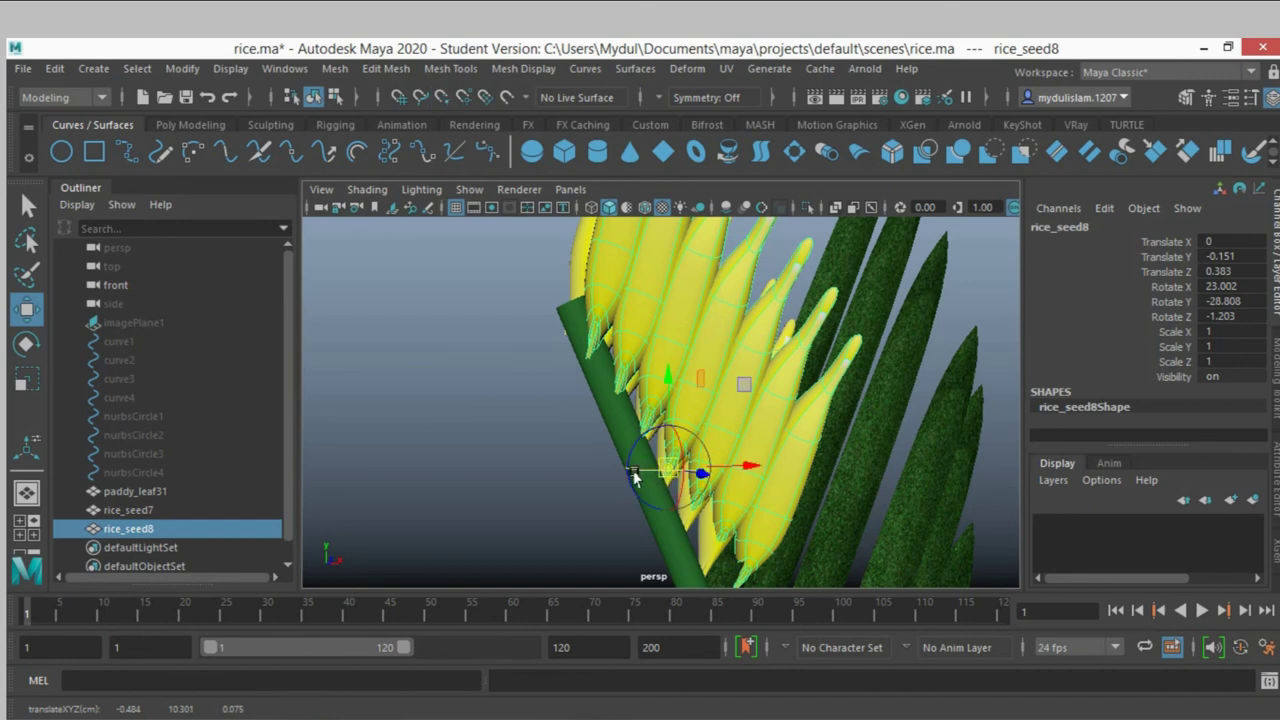
pyautogui.scroll(-3, 642, 460)
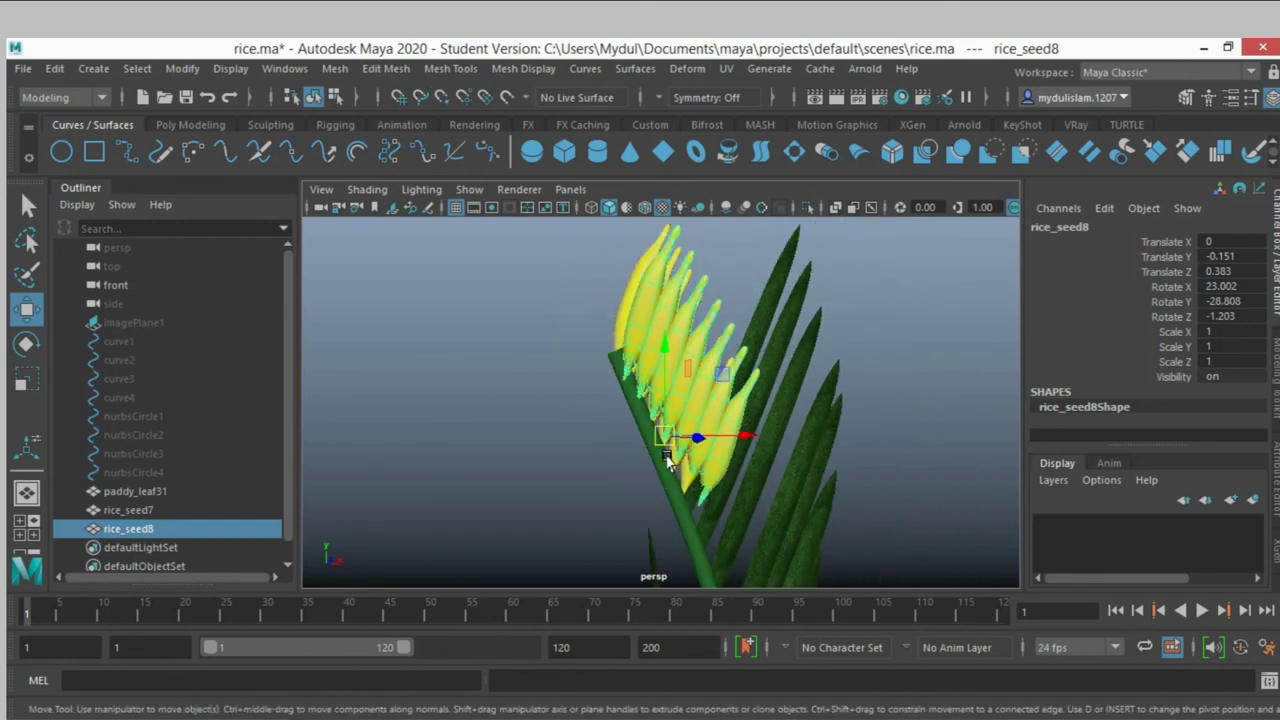
pyautogui.keyDown('alt'); pyautogui.moveTo(675, 460); pyautogui.dragTo(600, 480); pyautogui.keyUp('alt')
pyautogui.scroll(4, 604, 455)
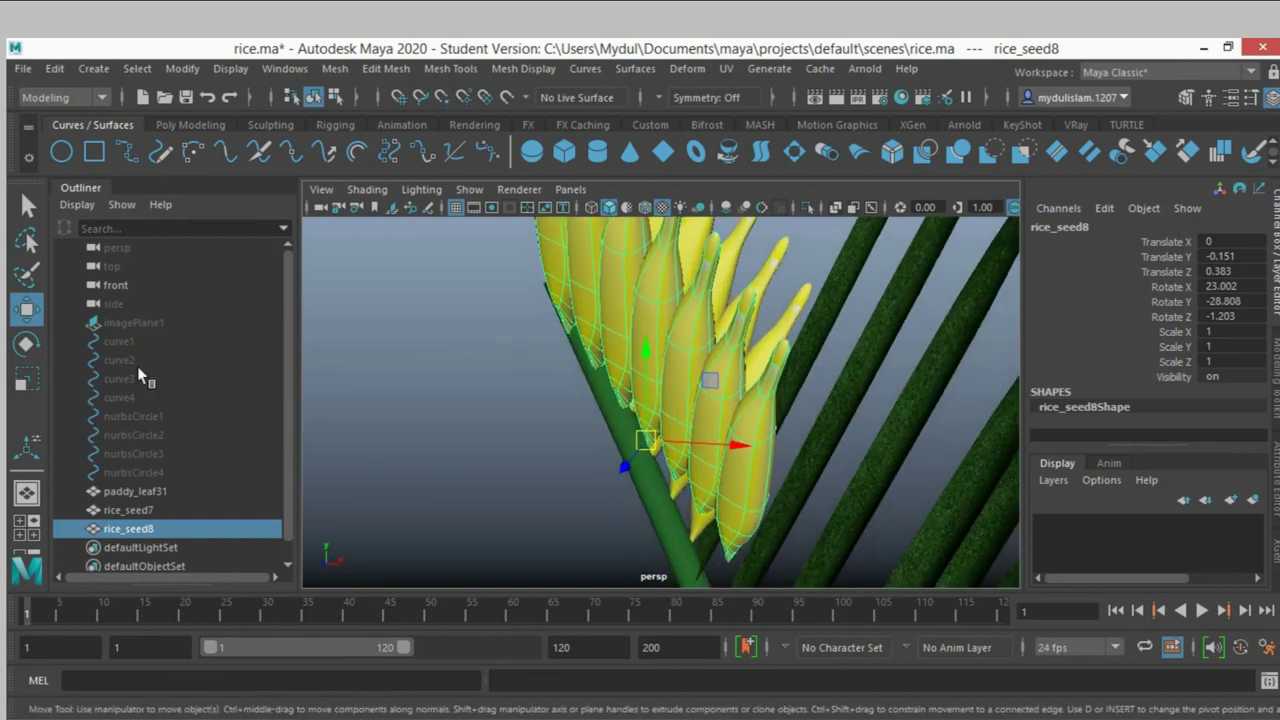
# Rotate rice_seed8 around its new pivot so it swings snug against the stem's right side
pyautogui.click(27, 345)
pyautogui.moveTo(666, 391)
pyautogui.mouseDown()
pyautogui.moveTo(679, 425)
pyautogui.moveTo(614, 434)
pyautogui.moveTo(590, 455)
pyautogui.moveTo(571, 443)
pyautogui.moveTo(714, 423)
pyautogui.moveTo(651, 423)
pyautogui.moveTo(757, 443)
pyautogui.moveTo(690, 466)
pyautogui.mouseUp()
pyautogui.click(27, 311)
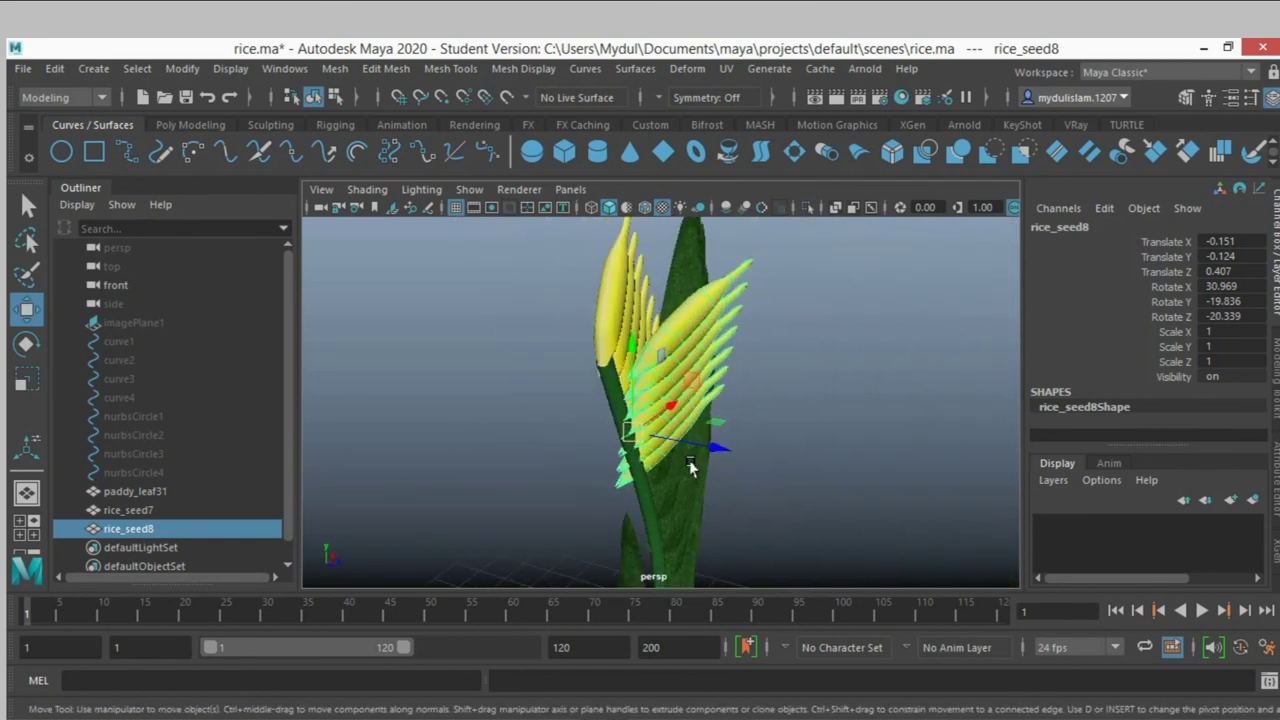
pyautogui.click(27, 343)
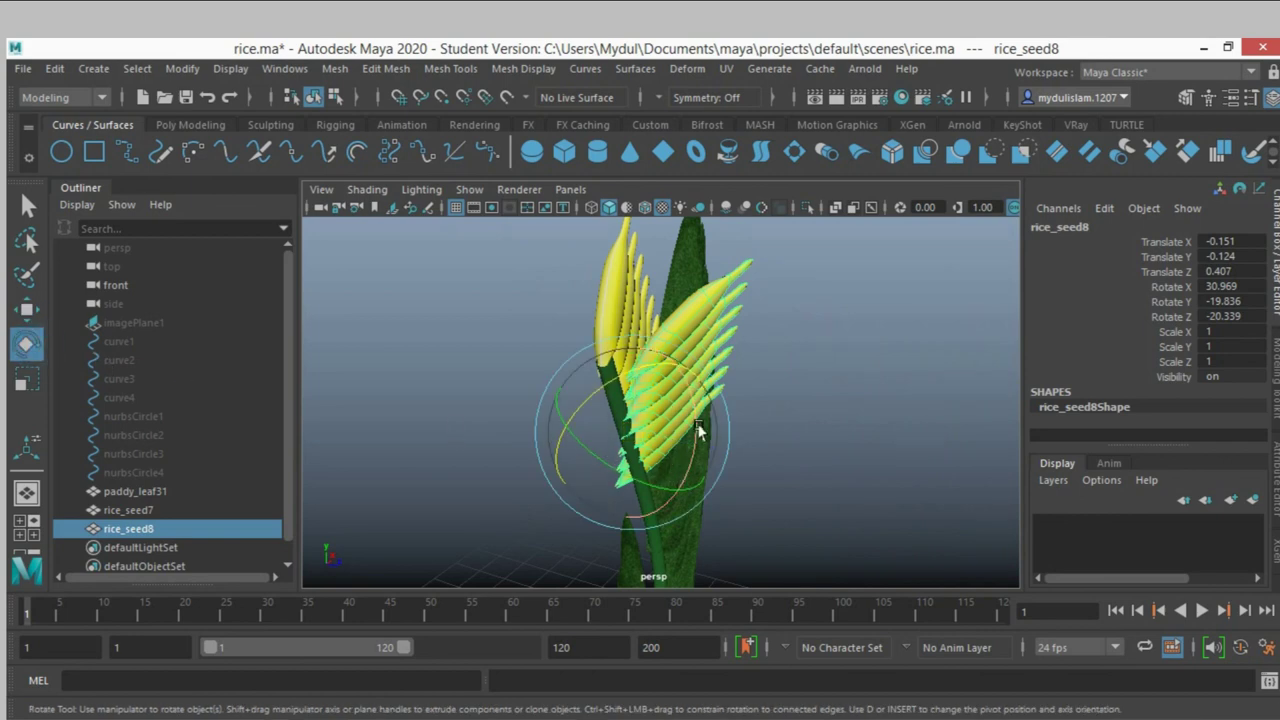
pyautogui.moveTo(698, 425)
pyautogui.mouseDown()
pyautogui.moveTo(621, 378)
pyautogui.moveTo(674, 402)
pyautogui.mouseUp()
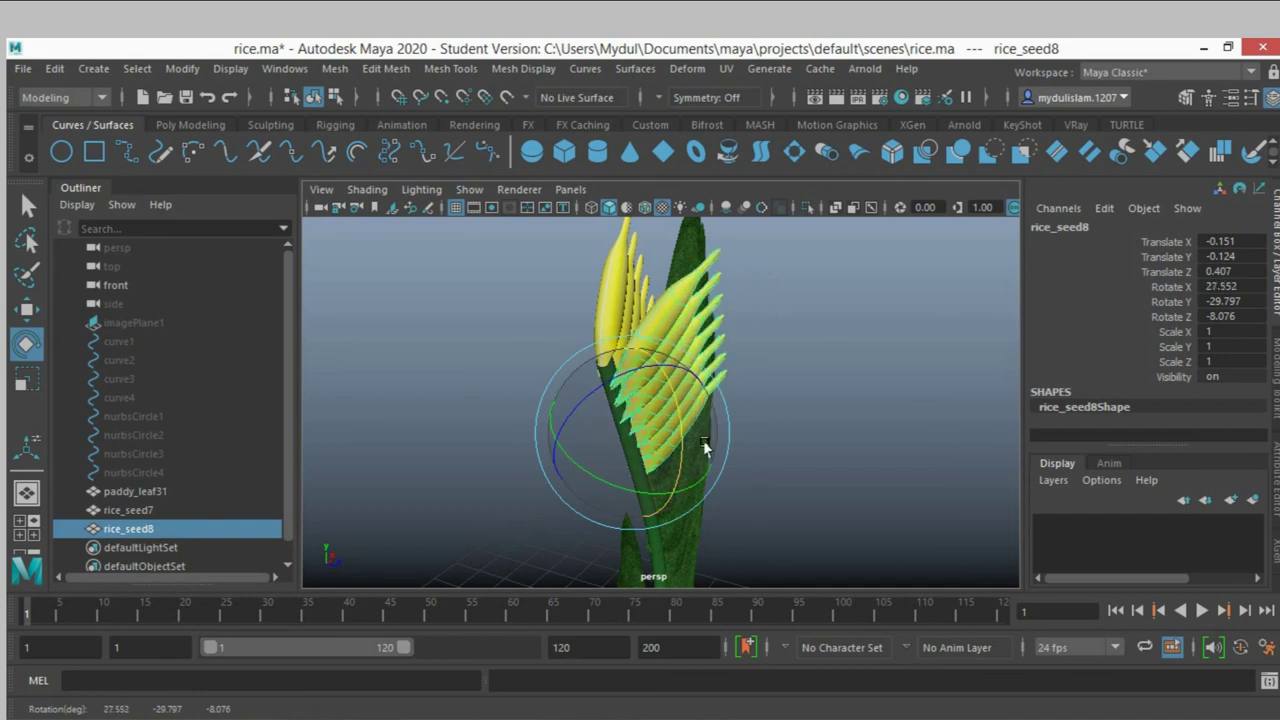
pyautogui.moveTo(706, 480); pyautogui.dragTo(673, 481)
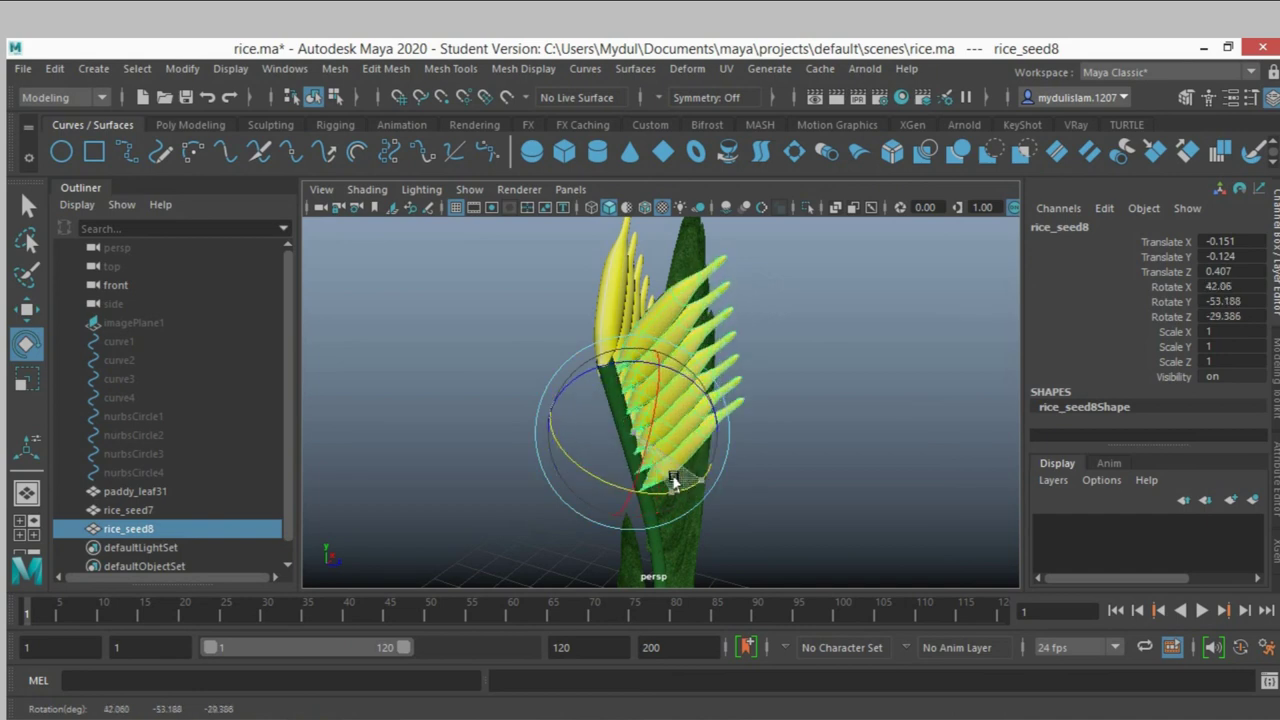
pyautogui.scroll(3, 722, 452)
pyautogui.scroll(3, 694, 449)
pyautogui.moveTo(694, 449)
pyautogui.keyDown('alt'); pyautogui.mouseDown()
pyautogui.moveTo(720, 443)
pyautogui.moveTo(567, 428)
pyautogui.moveTo(580, 423)
pyautogui.moveTo(594, 429)
pyautogui.moveTo(531, 443)
pyautogui.moveTo(614, 434)
pyautogui.moveTo(843, 449)
pyautogui.mouseUp(); pyautogui.keyUp('alt')
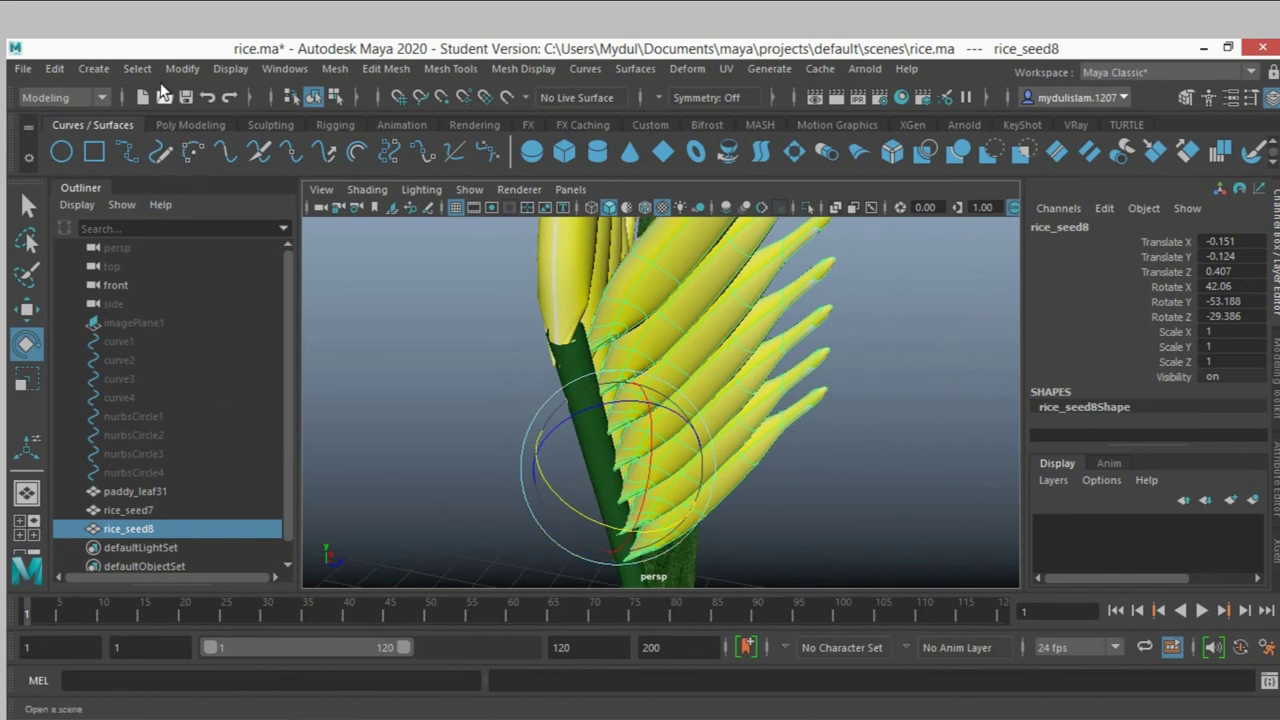
# Freeze rice_seed8's transformations to zero
pyautogui.click(180, 69)
pyautogui.click(238, 154)
pyautogui.moveTo(412, 288)
pyautogui.keyDown('alt'); pyautogui.mouseDown()
pyautogui.moveTo(451, 334)
pyautogui.moveTo(587, 369)
pyautogui.moveTo(571, 380)
pyautogui.moveTo(613, 336)
pyautogui.moveTo(566, 337)
pyautogui.moveTo(663, 363)
pyautogui.mouseUp(); pyautogui.keyUp('alt')
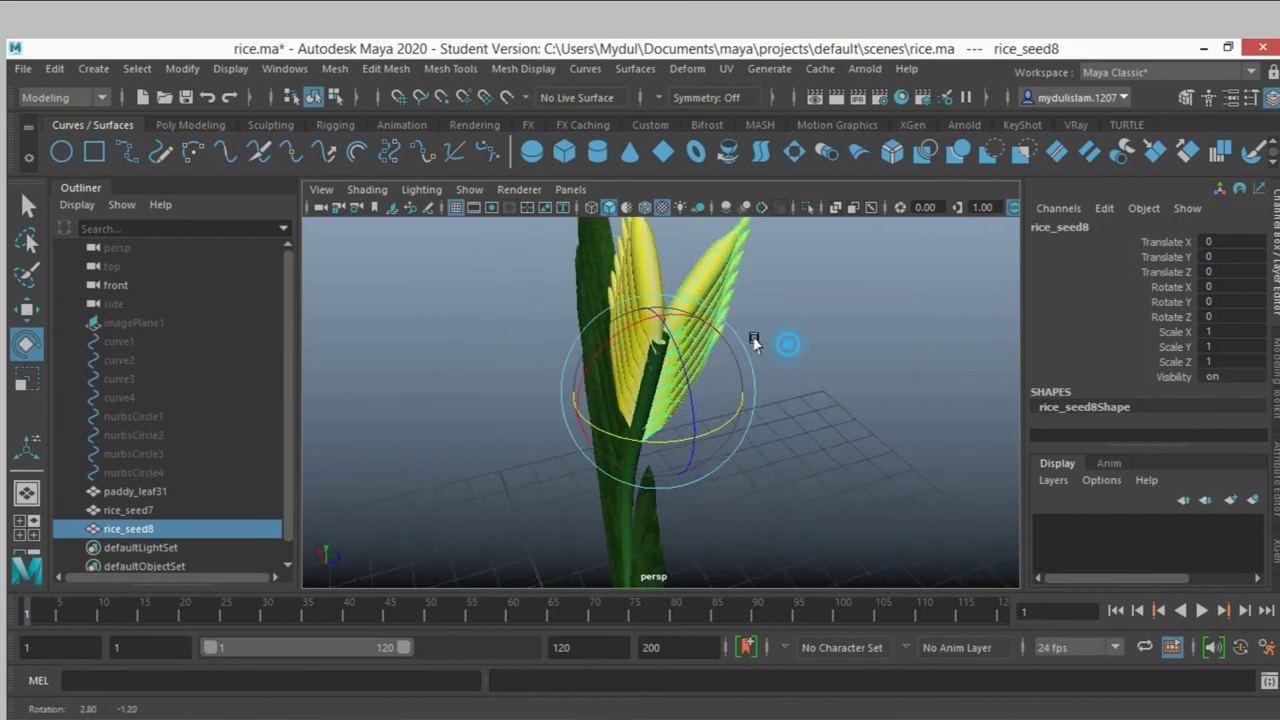
pyautogui.moveTo(786, 343)
pyautogui.keyDown('alt'); pyautogui.mouseDown(button='right')
pyautogui.moveTo(735, 337)
pyautogui.moveTo(728, 316)
pyautogui.mouseUp(button='right'); pyautogui.keyUp('alt')
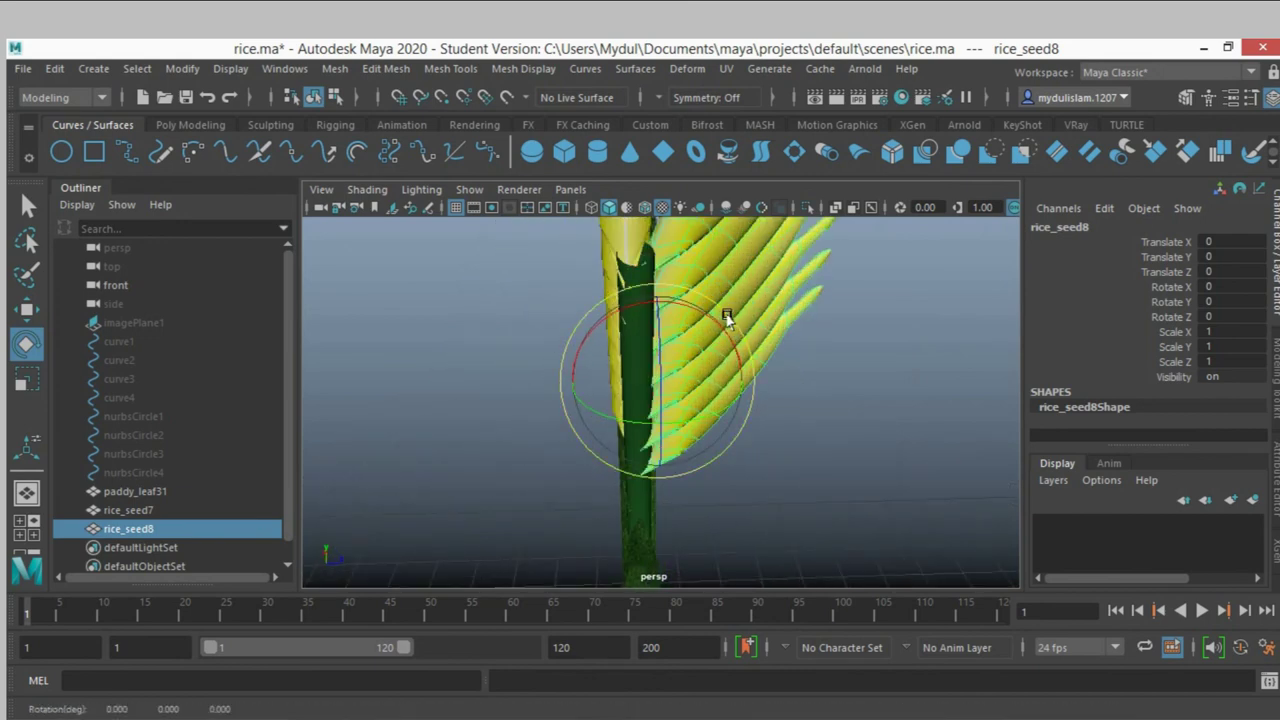
# Duplicate the row as rice_seed9, turn it to the left side, and lower it against the stem
pyautogui.hotkey('ctrl', 'd')
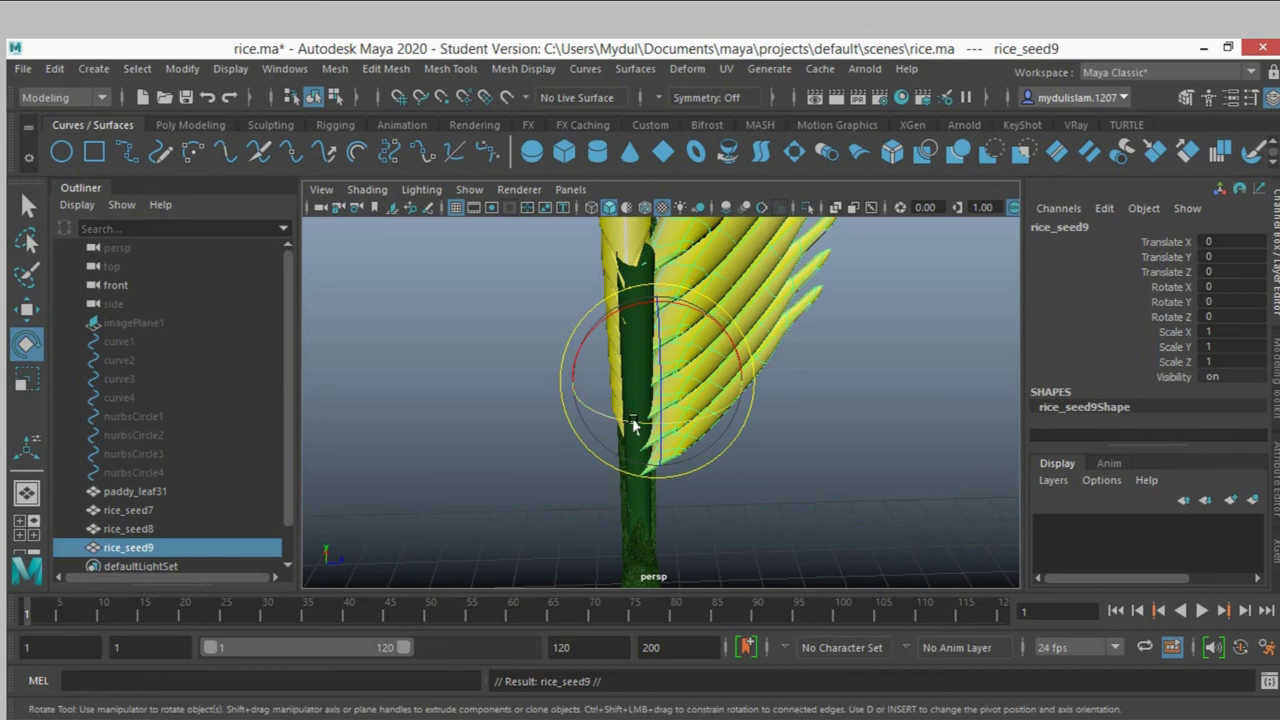
pyautogui.moveTo(712, 414); pyautogui.dragTo(604, 452)
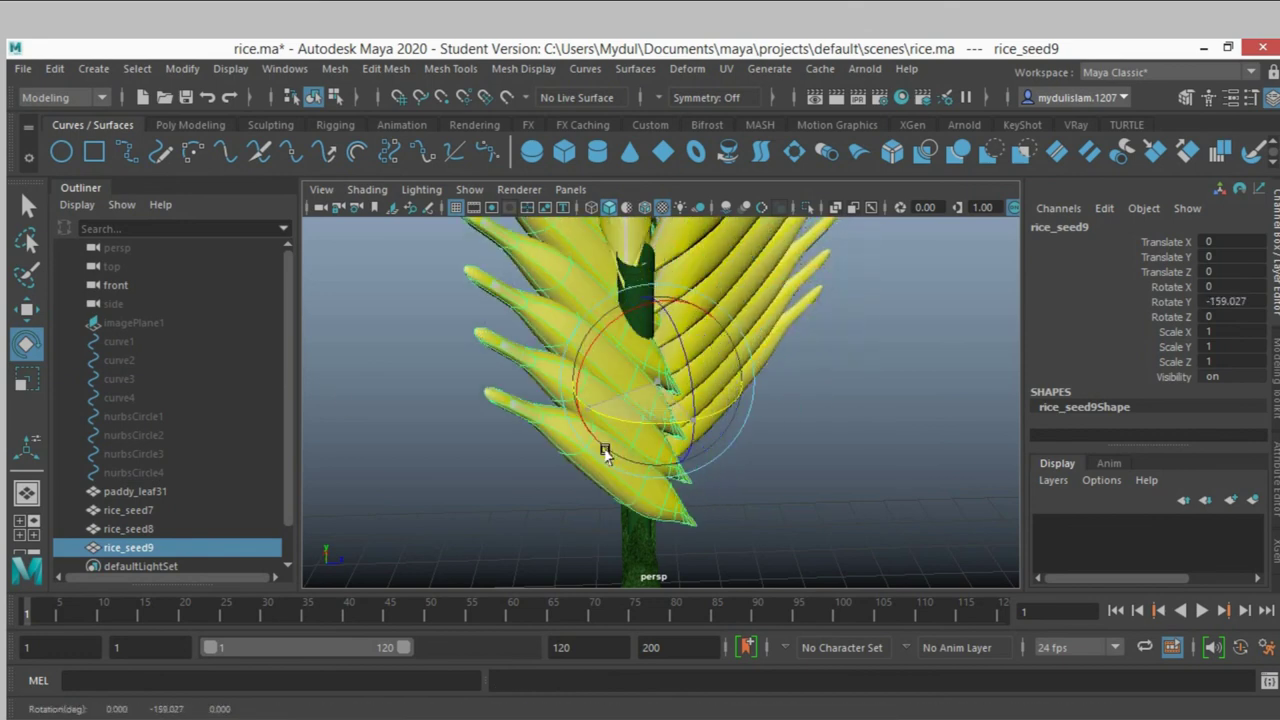
pyautogui.moveTo(660, 345)
pyautogui.mouseDown()
pyautogui.moveTo(680, 343)
pyautogui.moveTo(676, 388)
pyautogui.mouseUp()
pyautogui.click(25, 308)
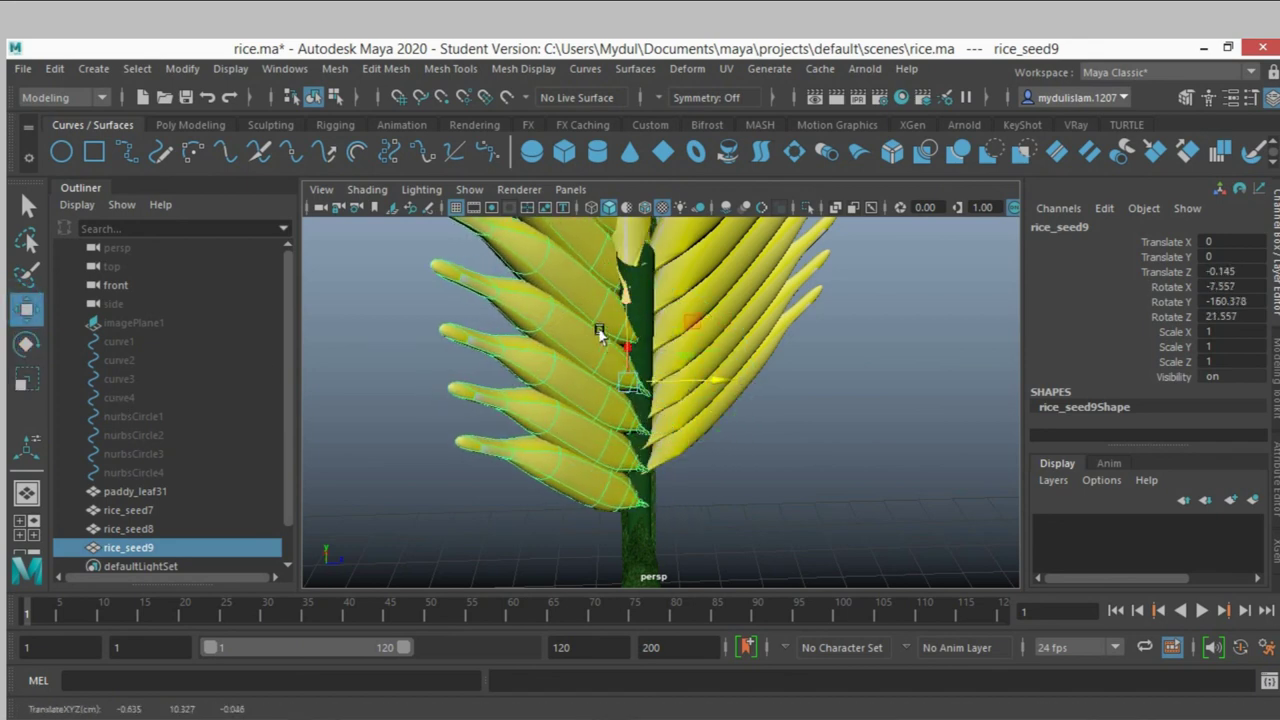
pyautogui.moveTo(624, 303); pyautogui.dragTo(662, 404)
pyautogui.moveTo(699, 442)
pyautogui.mouseDown()
pyautogui.moveTo(686, 449)
pyautogui.moveTo(670, 426)
pyautogui.moveTo(686, 436)
pyautogui.moveTo(686, 349)
pyautogui.moveTo(680, 366)
pyautogui.mouseUp()
# Let the Student Version auto-save continue, then tilt rice_seed9 and push it toward the stem
pyautogui.press('q')
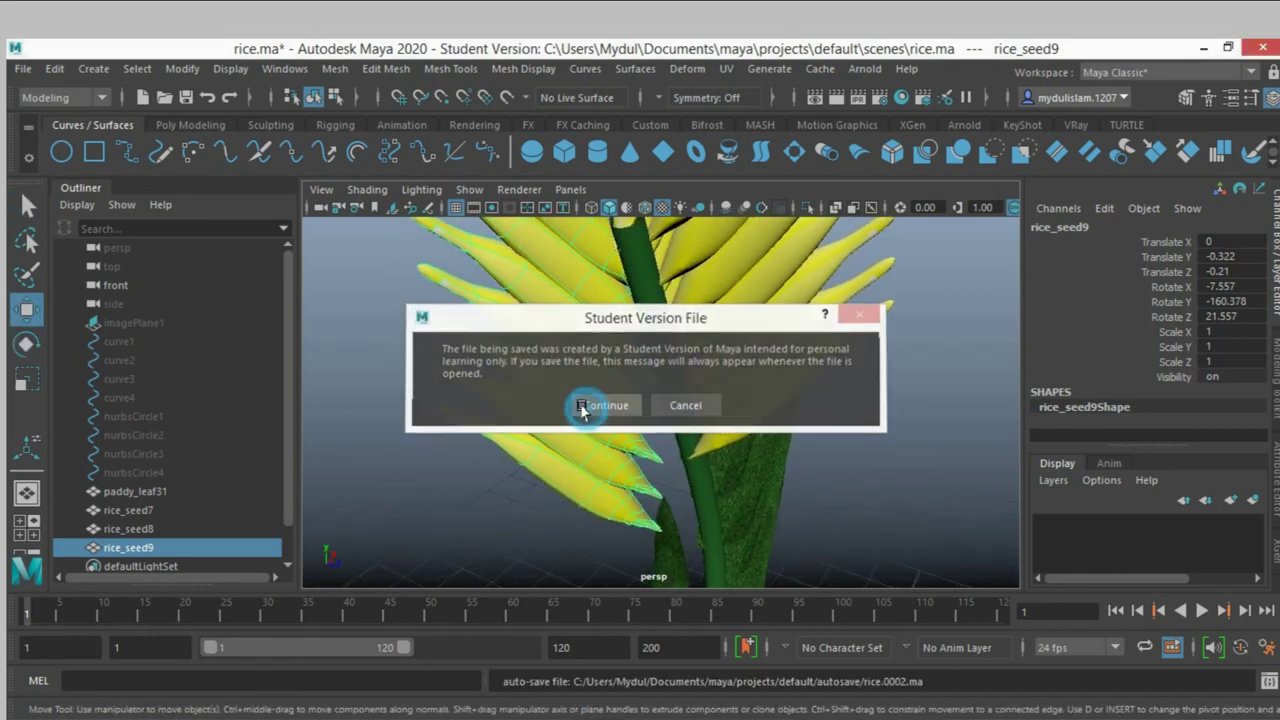
pyautogui.click(600, 405)
pyautogui.click(26, 343)
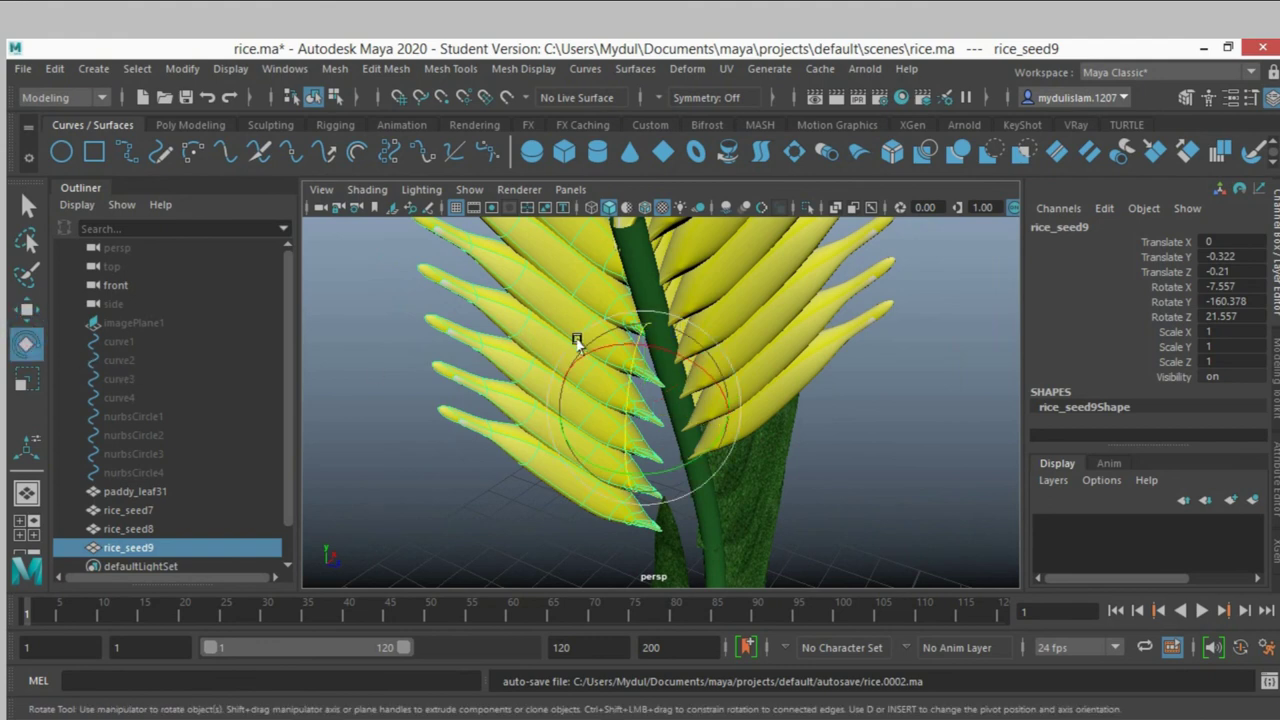
pyautogui.moveTo(614, 341)
pyautogui.mouseDown()
pyautogui.moveTo(606, 354)
pyautogui.moveTo(651, 346)
pyautogui.moveTo(620, 366)
pyautogui.mouseUp()
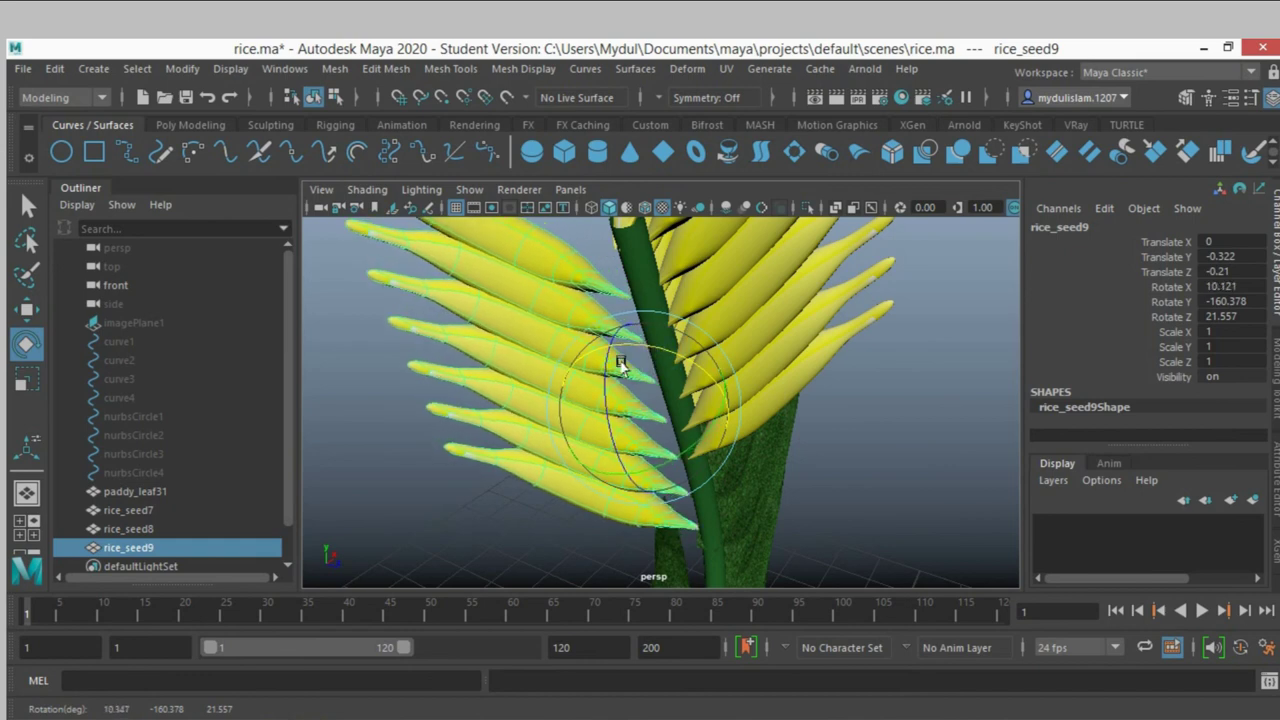
pyautogui.click(16, 318)
pyautogui.moveTo(697, 428)
pyautogui.mouseDown()
pyautogui.moveTo(722, 428)
pyautogui.moveTo(708, 393)
pyautogui.mouseUp()
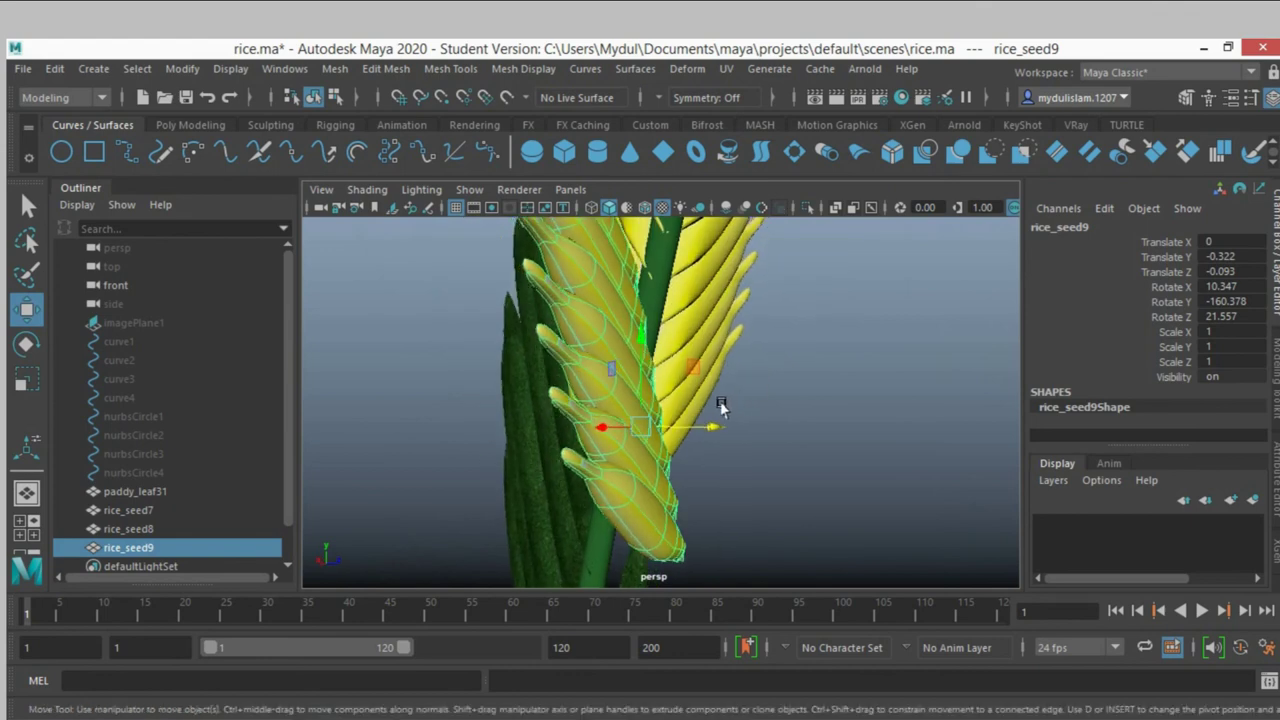
# Re-angle rice_seed9 to Rotate -4.102, -158.072, 42.845 and shift it to Translate X 0.186
pyautogui.click(26, 343)
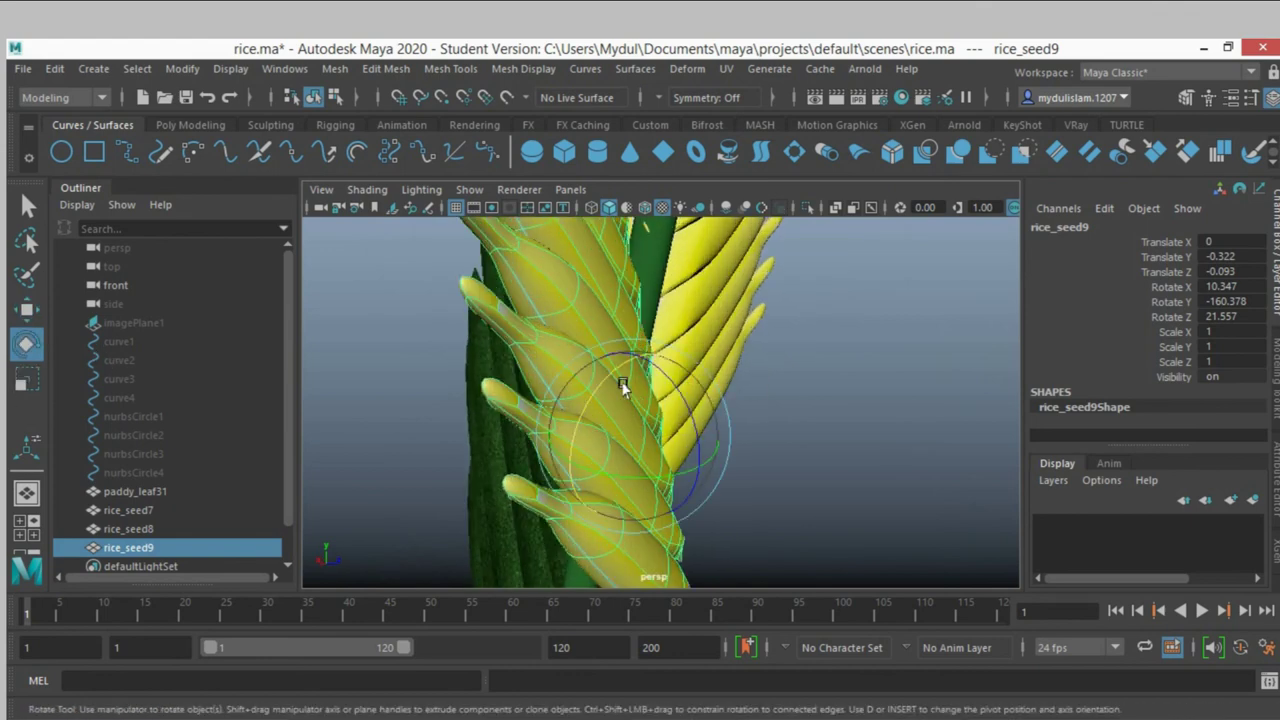
pyautogui.moveTo(657, 378)
pyautogui.mouseDown()
pyautogui.moveTo(670, 398)
pyautogui.moveTo(634, 407)
pyautogui.mouseUp()
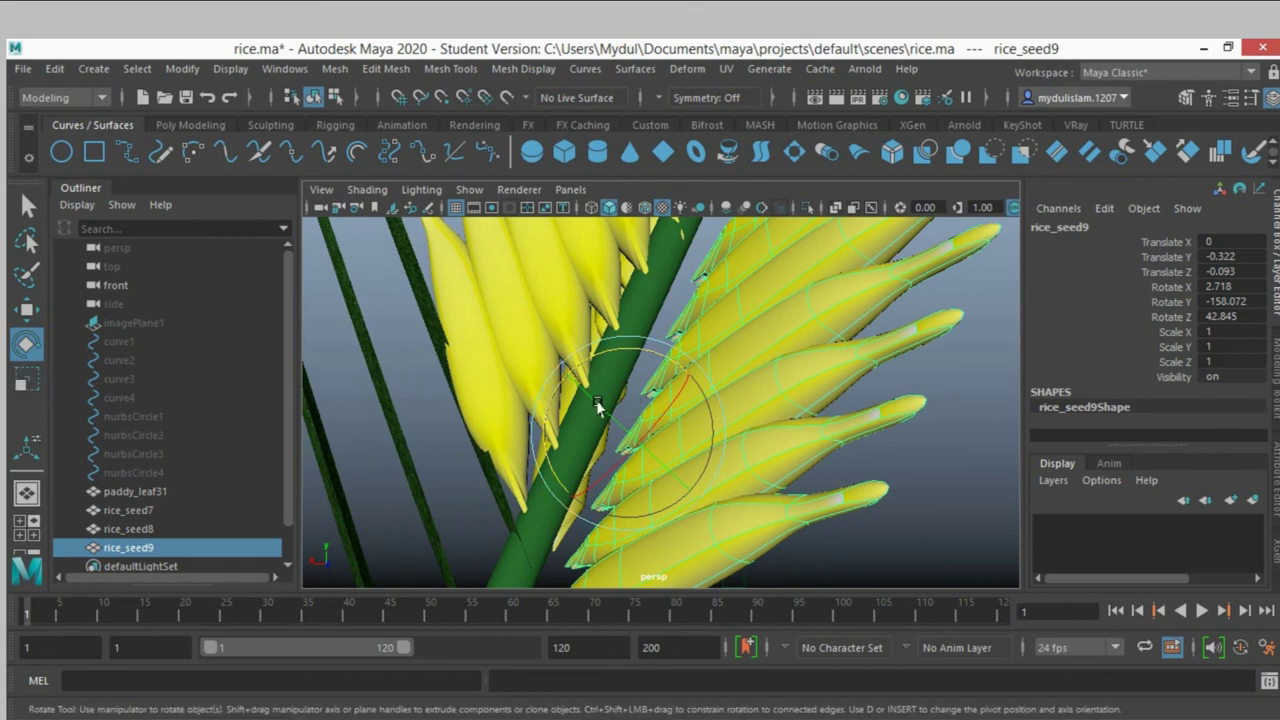
pyautogui.moveTo(645, 422); pyautogui.dragTo(658, 415)
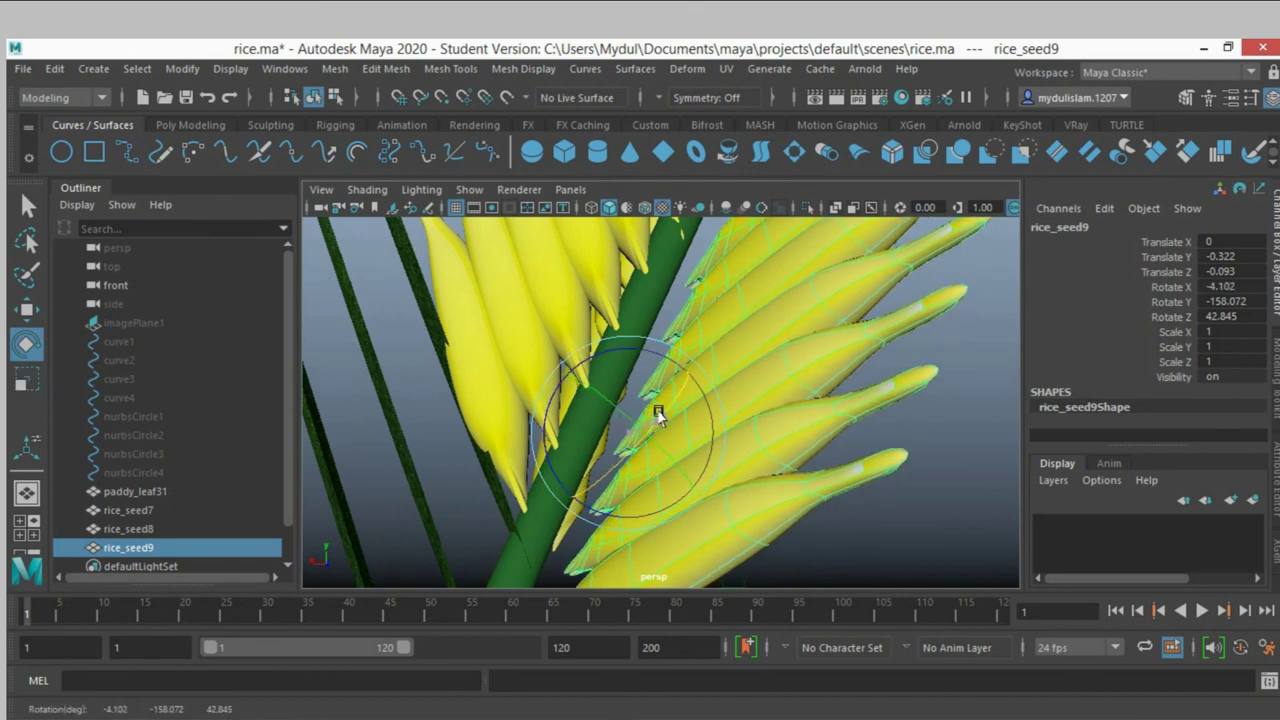
pyautogui.click(27, 307)
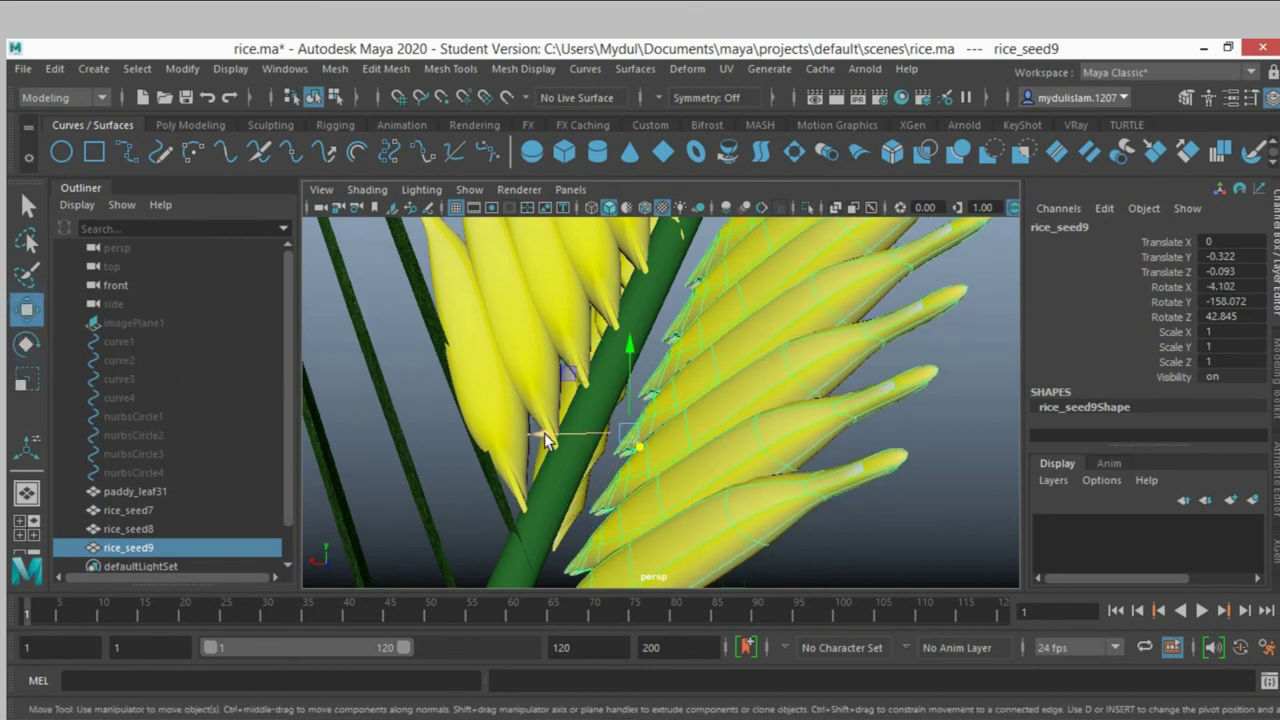
pyautogui.moveTo(544, 433); pyautogui.dragTo(495, 425)
pyautogui.keyDown('alt'); pyautogui.moveTo(575, 432); pyautogui.dragTo(266, 400); pyautogui.keyUp('alt')
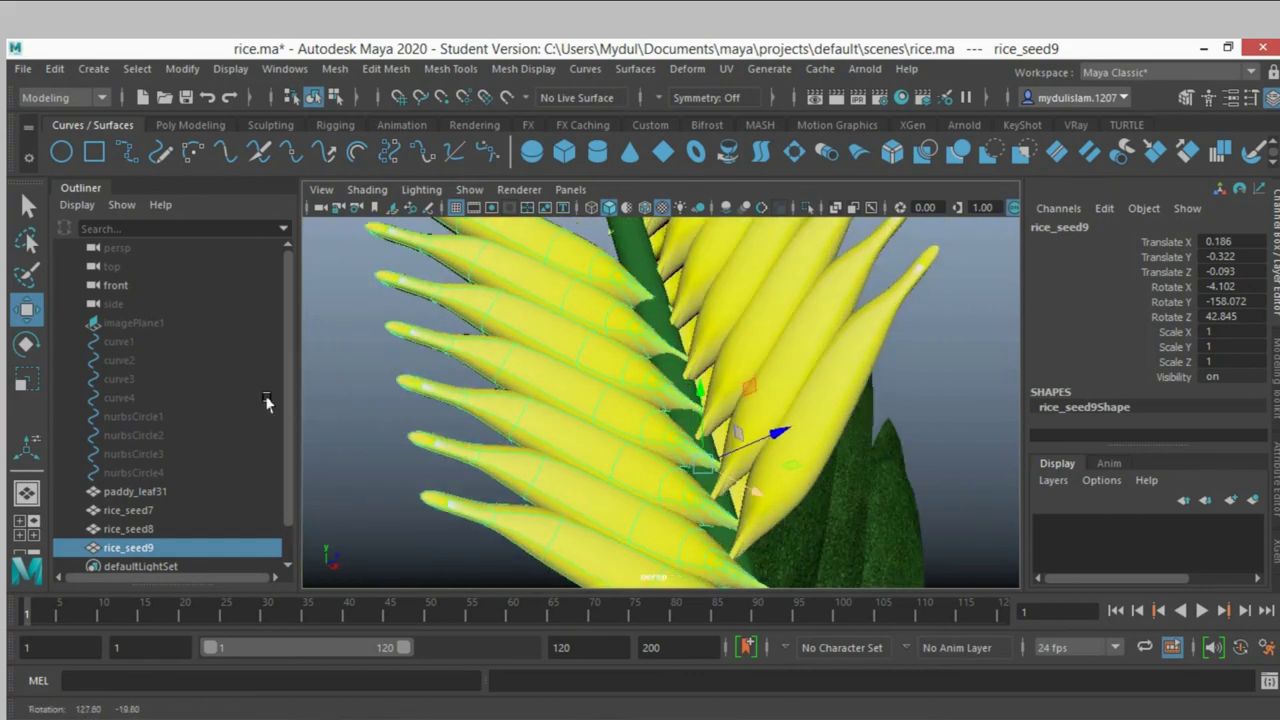
pyautogui.scroll(-3, 531, 417)
pyautogui.scroll(-2, 532, 330)
pyautogui.moveTo(531, 330)
pyautogui.keyDown('alt'); pyautogui.mouseDown()
pyautogui.moveTo(509, 371)
pyautogui.moveTo(373, 352)
pyautogui.mouseUp(); pyautogui.keyUp('alt')
# Reorient rice_seed9's pivot axes to follow the direction of the seed row
pyautogui.click(24, 345)
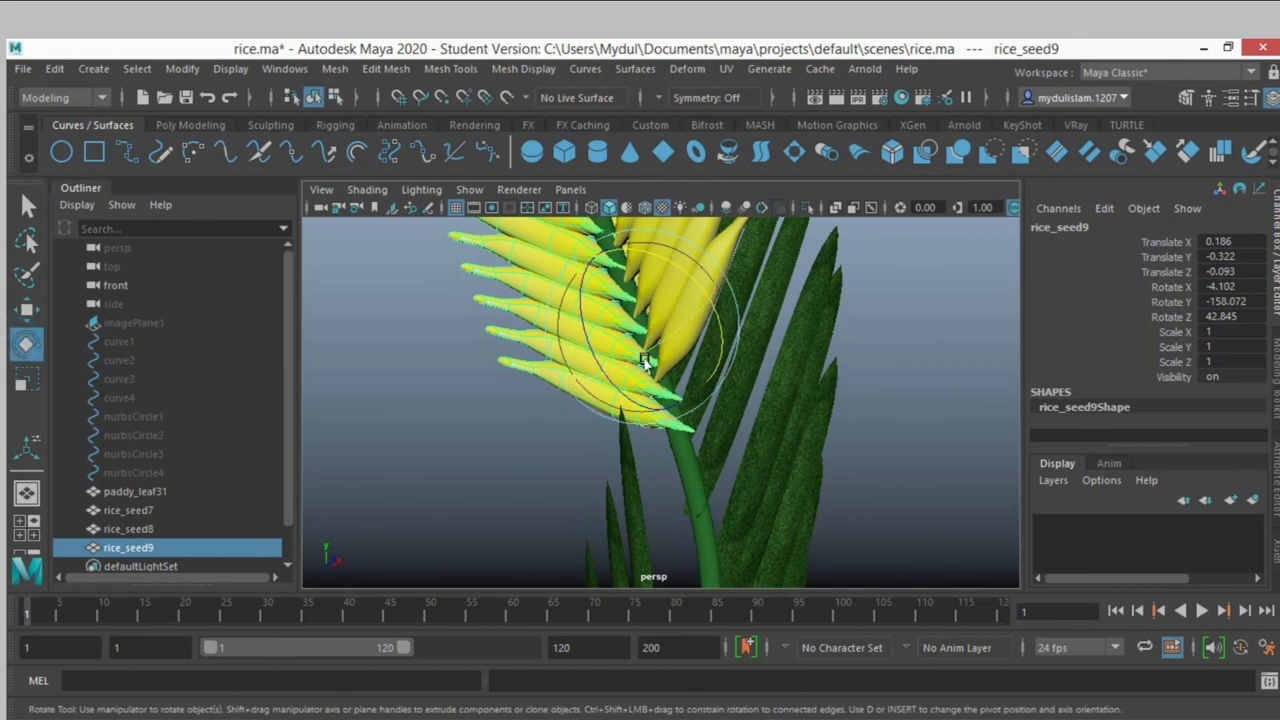
pyautogui.scroll(2, 585, 370)
pyautogui.scroll(1, 571, 394)
pyautogui.scroll(2, 571, 394)
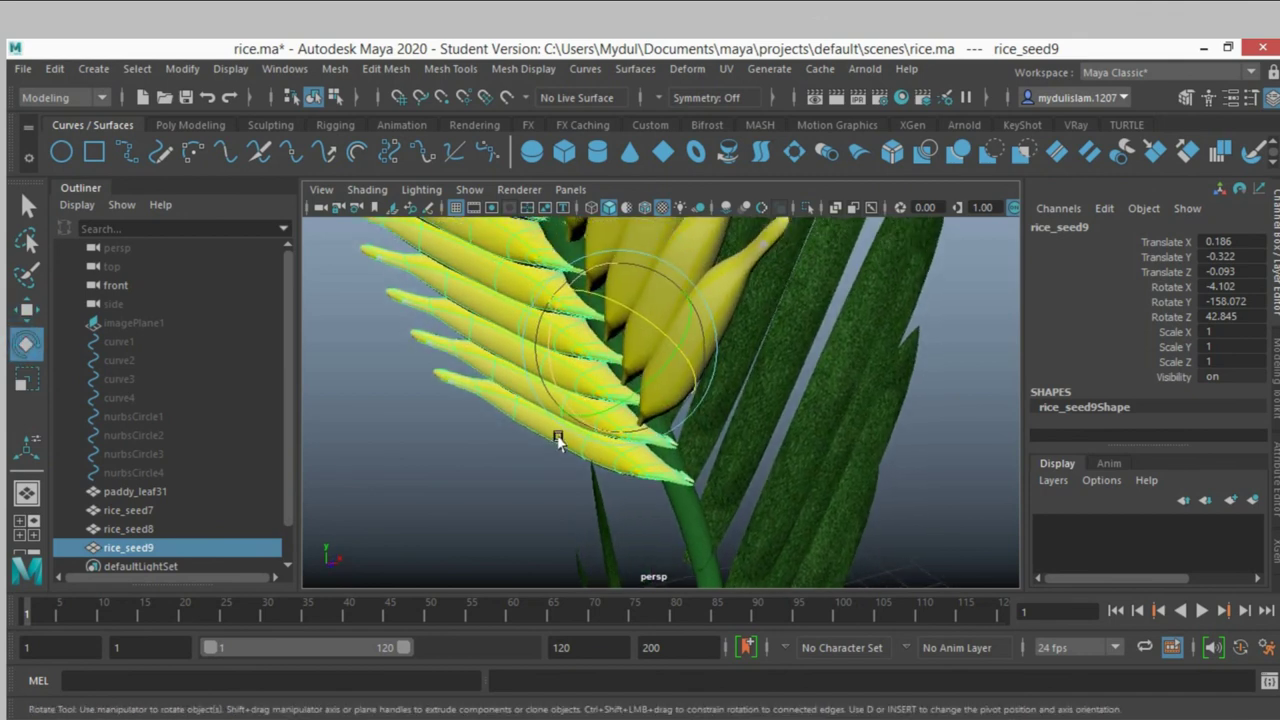
pyautogui.press('d')
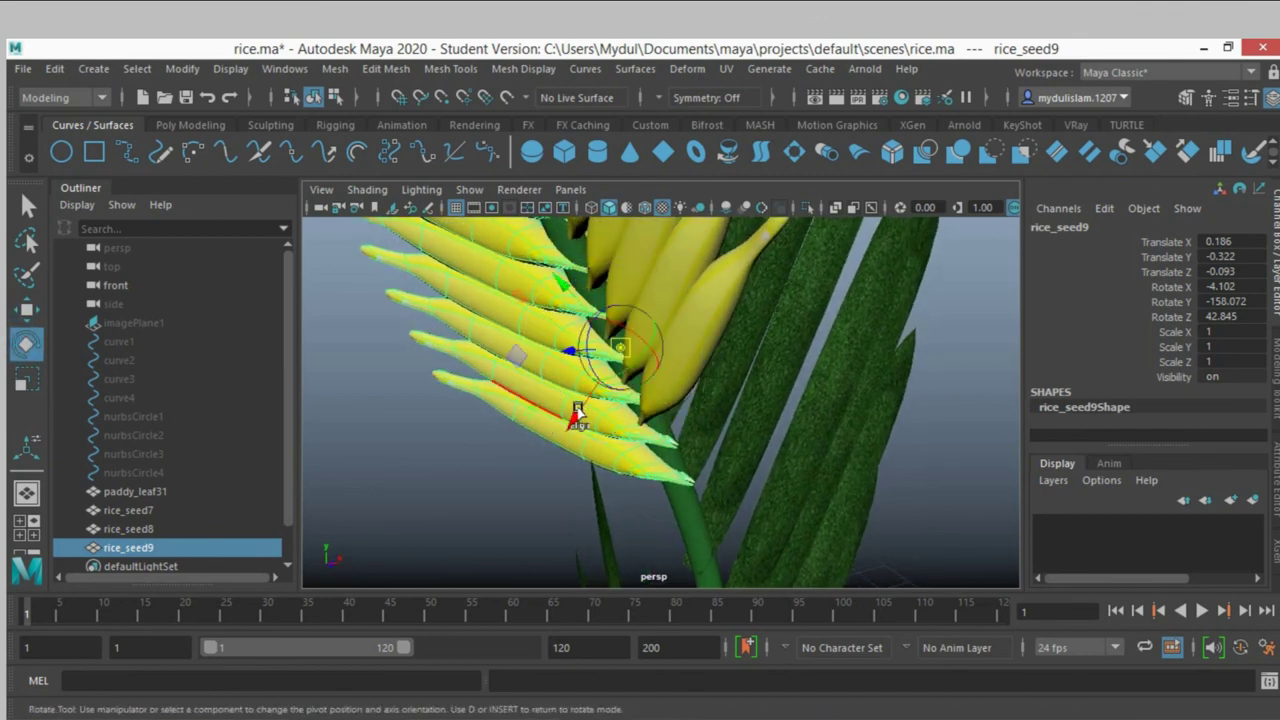
pyautogui.click(632, 335)
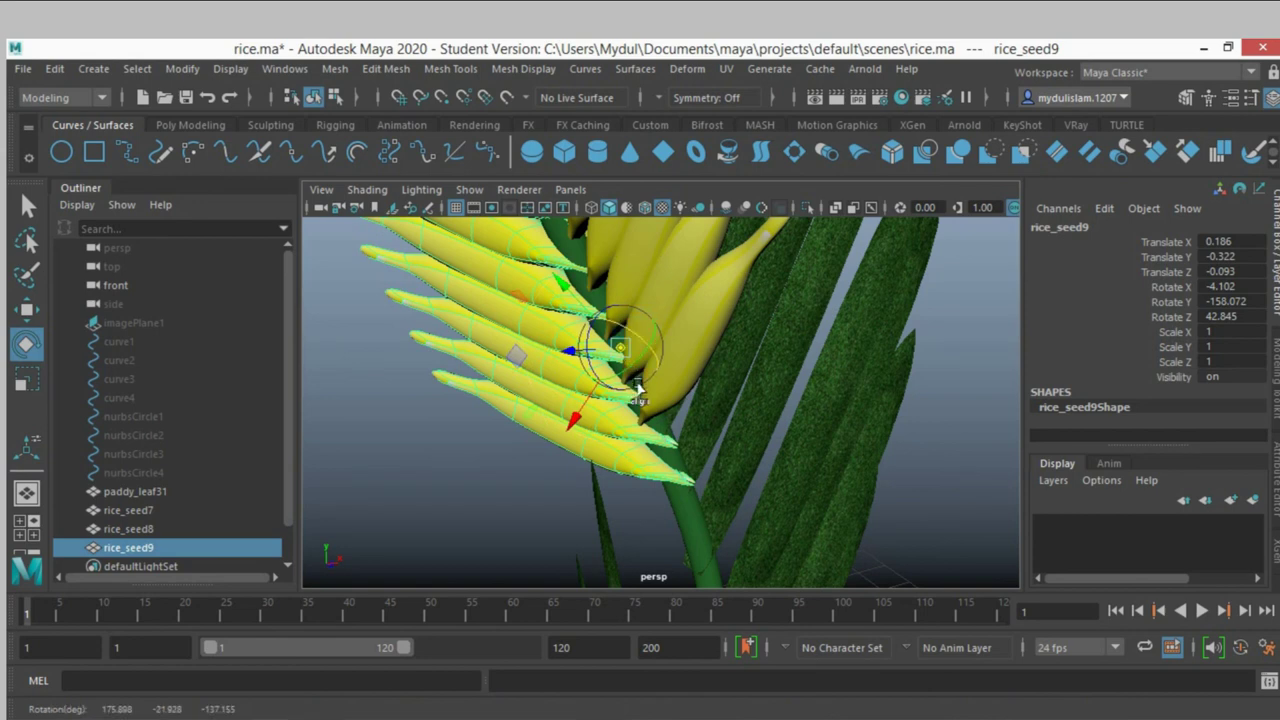
pyautogui.moveTo(587, 367); pyautogui.dragTo(572, 349)
pyautogui.press('d')
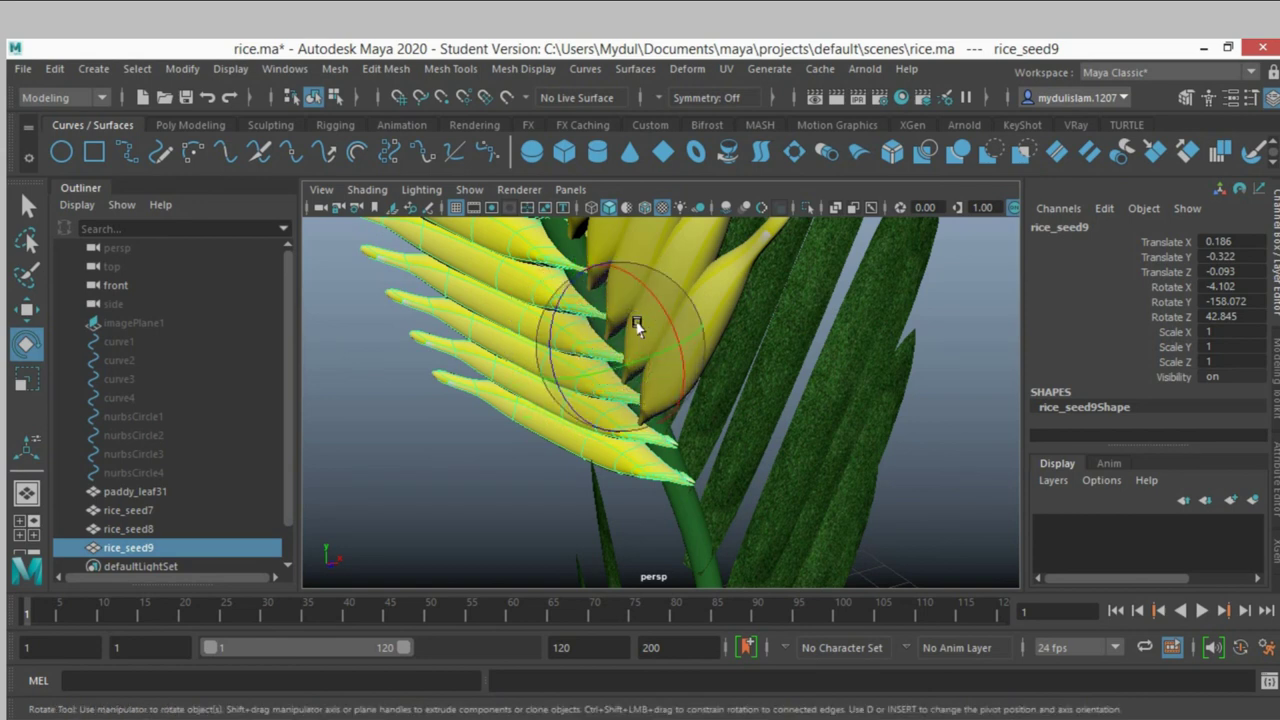
# Tilt rice_seed9 about its new axes to Rotate -7.933, -160.176, 42.608
pyautogui.moveTo(666, 334); pyautogui.dragTo(675, 347)
pyautogui.scroll(-3, 567, 392)
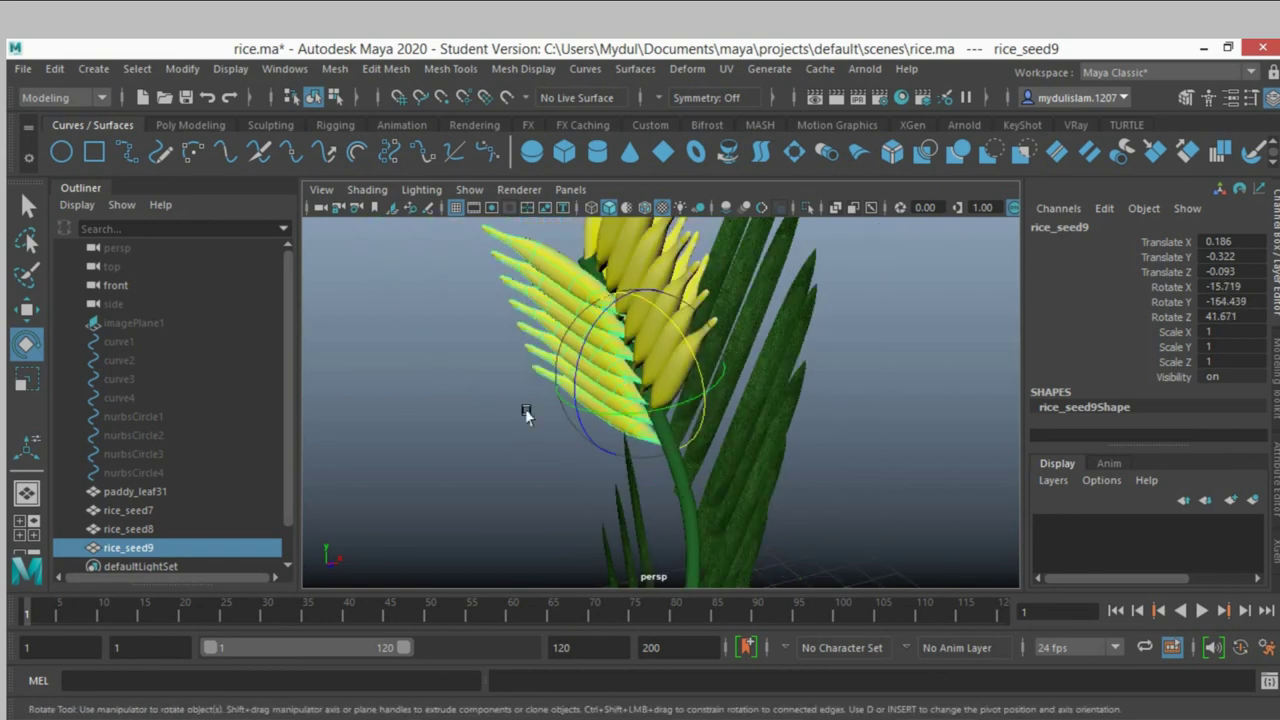
pyautogui.scroll(-2, 524, 414)
pyautogui.moveTo(490, 395)
pyautogui.keyDown('alt'); pyautogui.mouseDown()
pyautogui.moveTo(623, 400)
pyautogui.moveTo(594, 337)
pyautogui.mouseUp(); pyautogui.keyUp('alt')
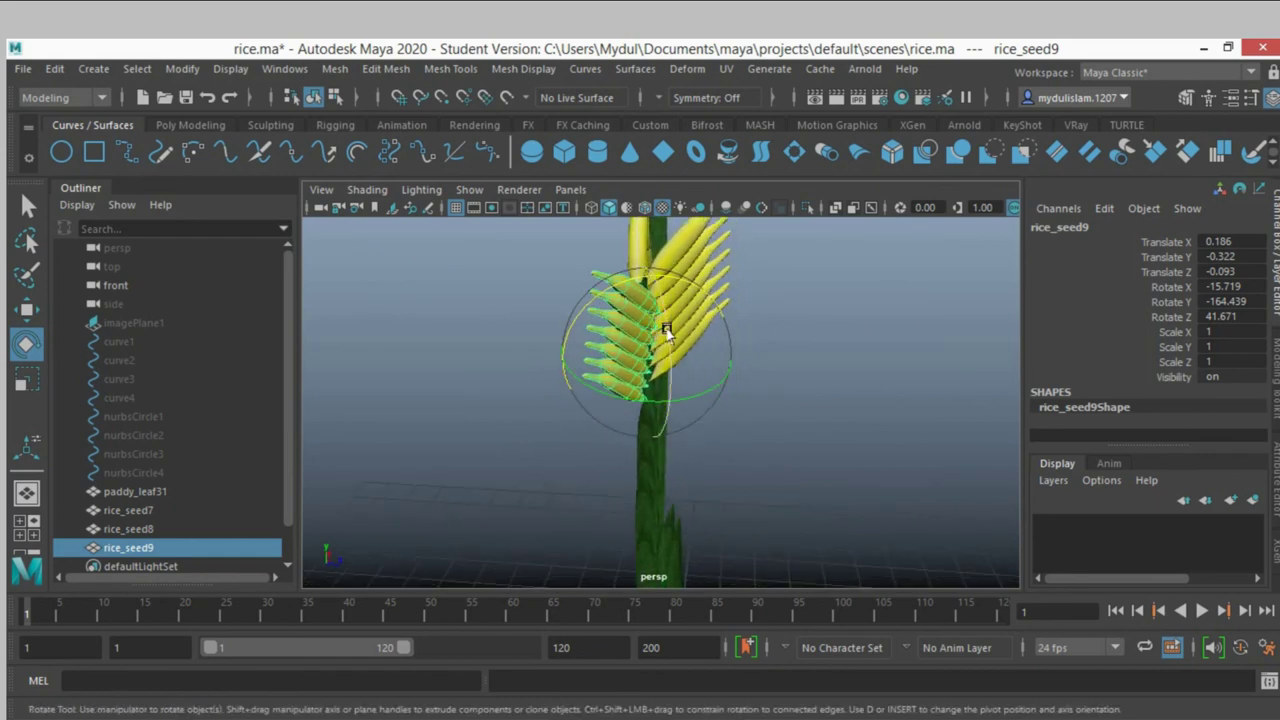
pyautogui.click(630, 276)
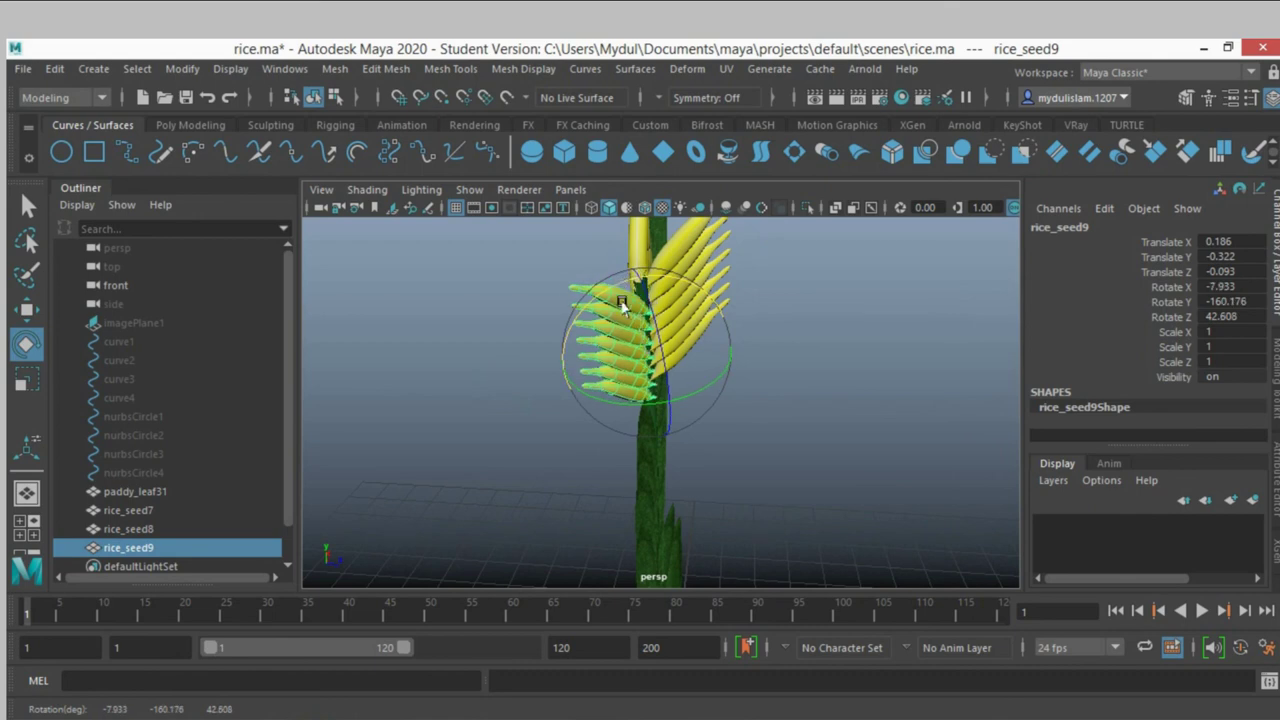
pyautogui.scroll(2, 621, 303)
pyautogui.scroll(3, 626, 320)
pyautogui.scroll(3, 626, 349)
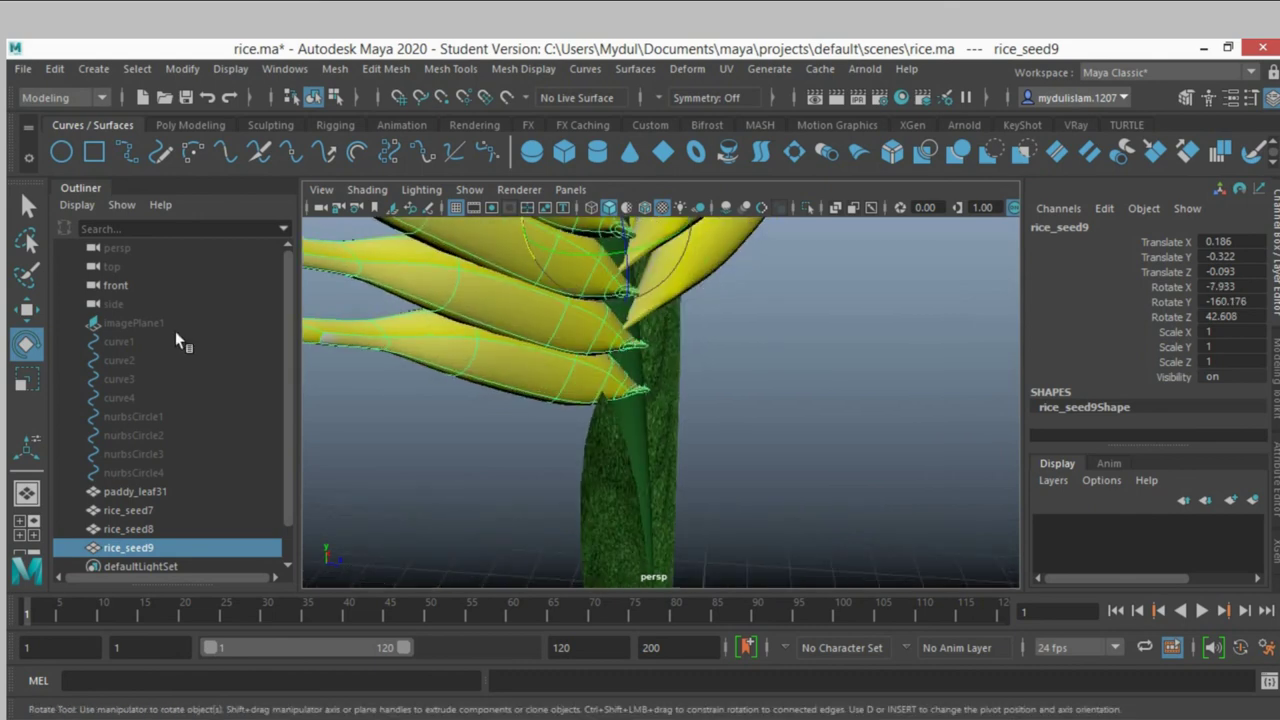
pyautogui.click(27, 309)
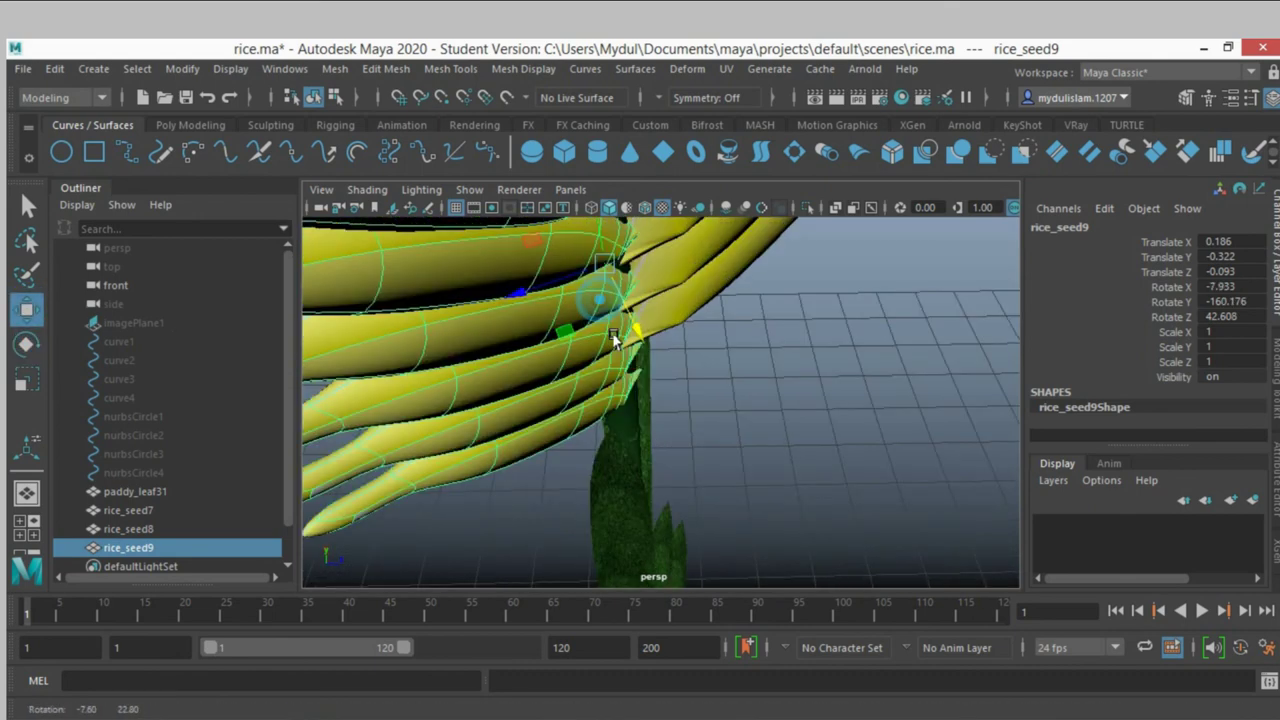
pyautogui.scroll(-5, 718, 345)
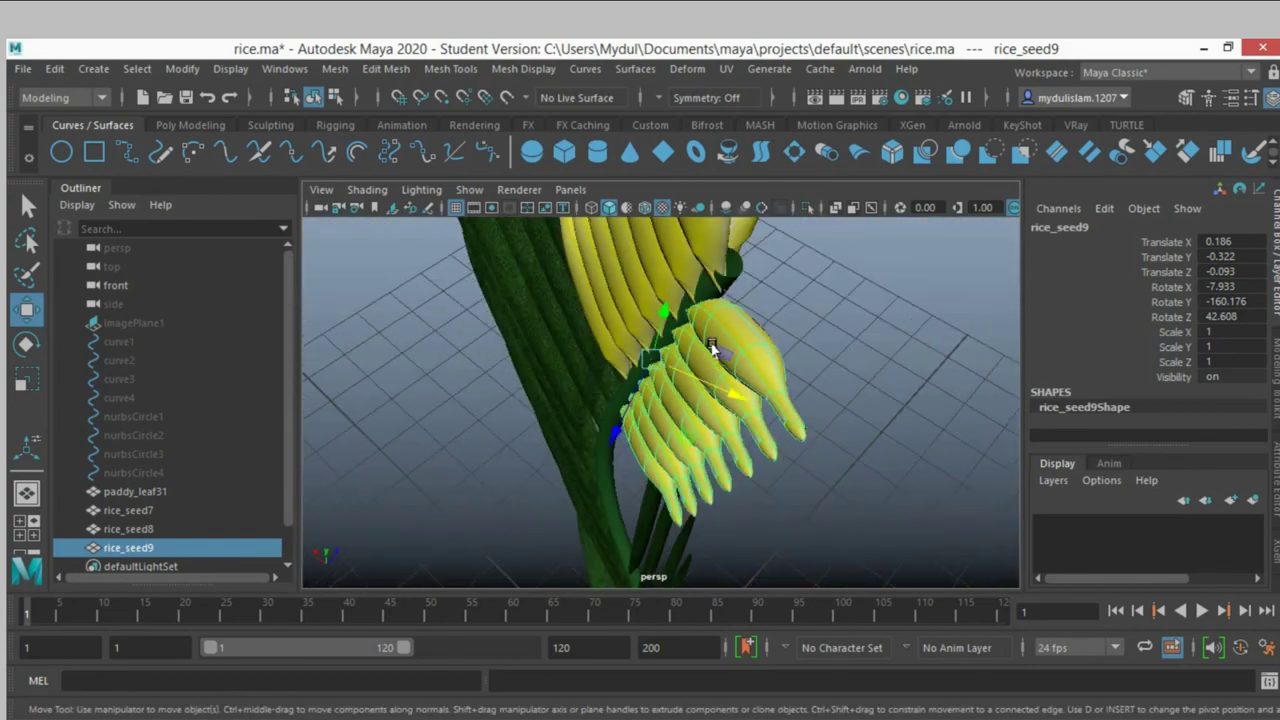